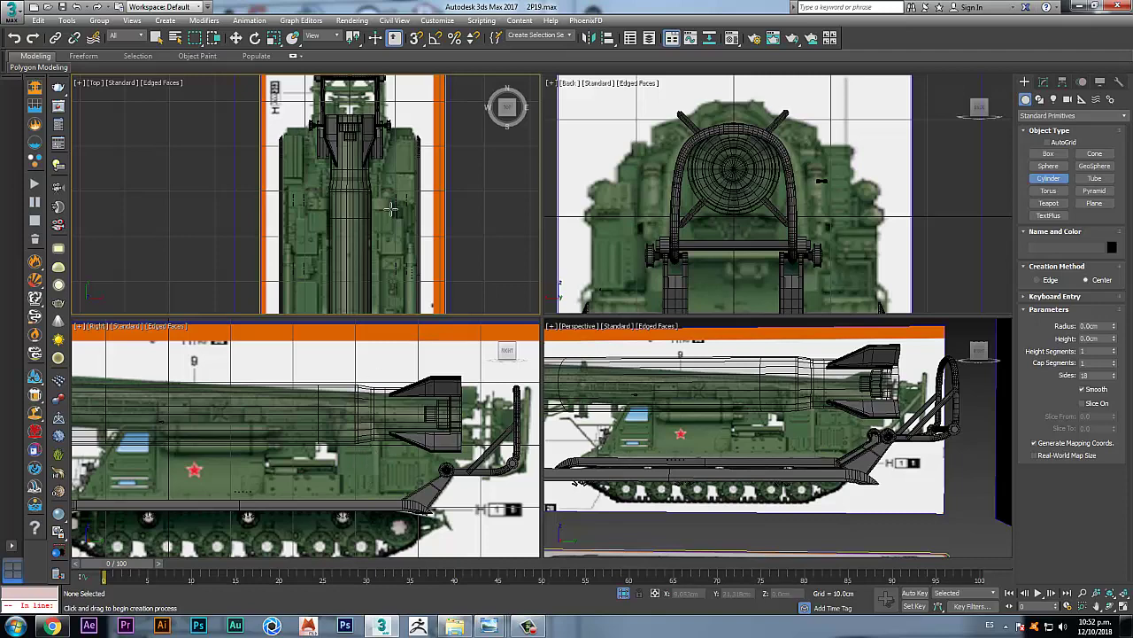
Step: Create a cylinder about 1.56 cm in radius and 9.3 cm high beside the missile in the top view, and assign it the semi-transparent 04 - Default material
scroll(387, 199, "up", 3)
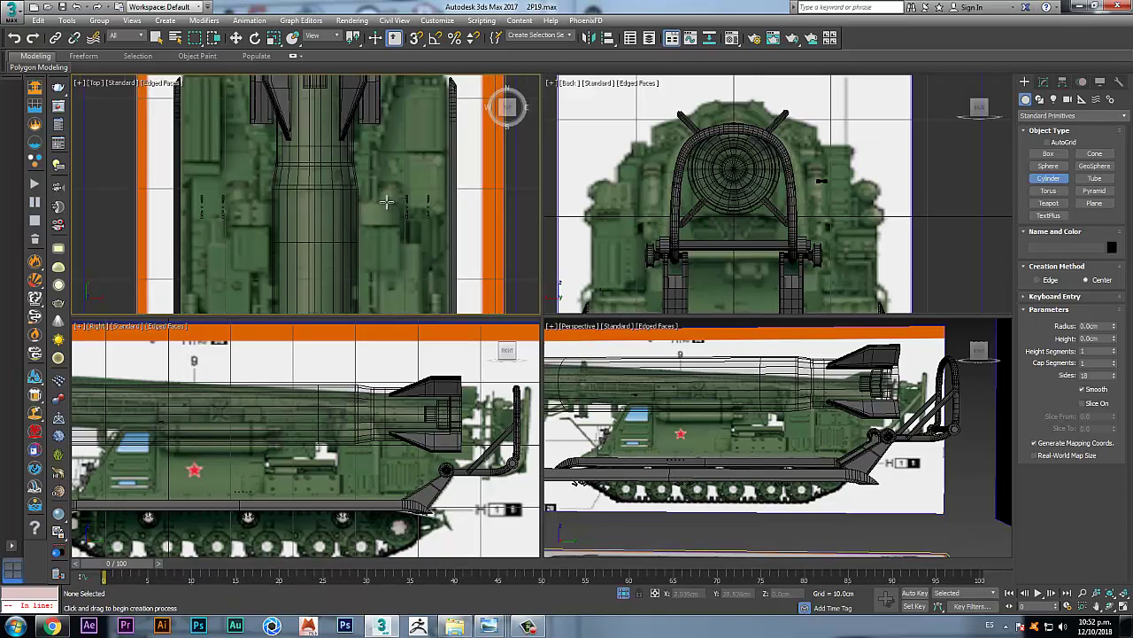
left_click_drag(386, 202, 398, 206)
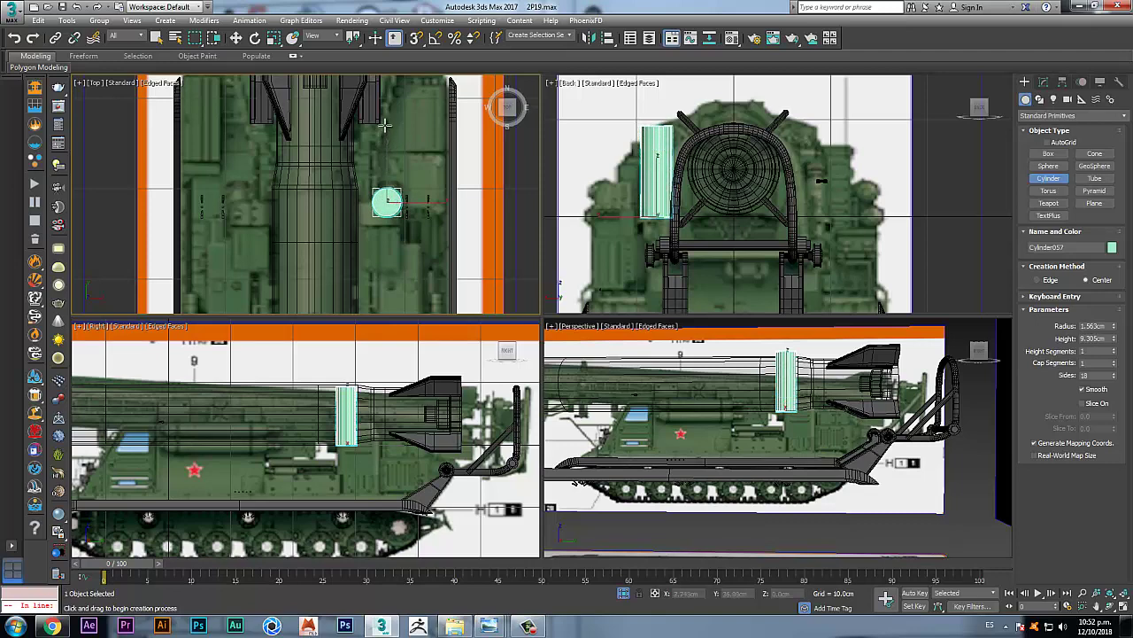
key("w")
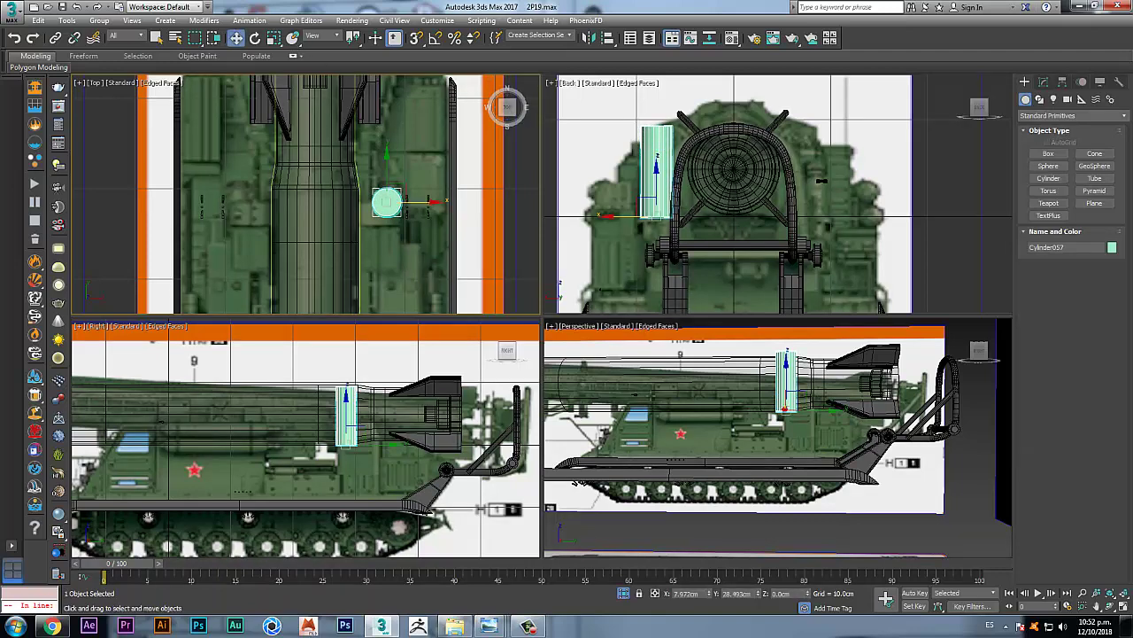
key("m")
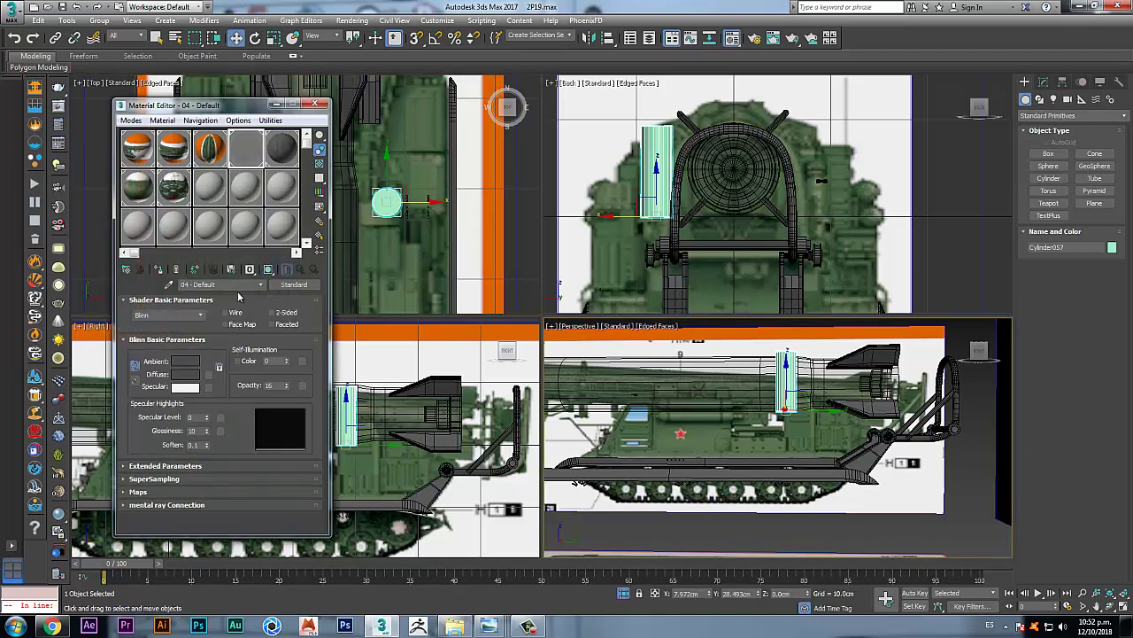
left_click(162, 271)
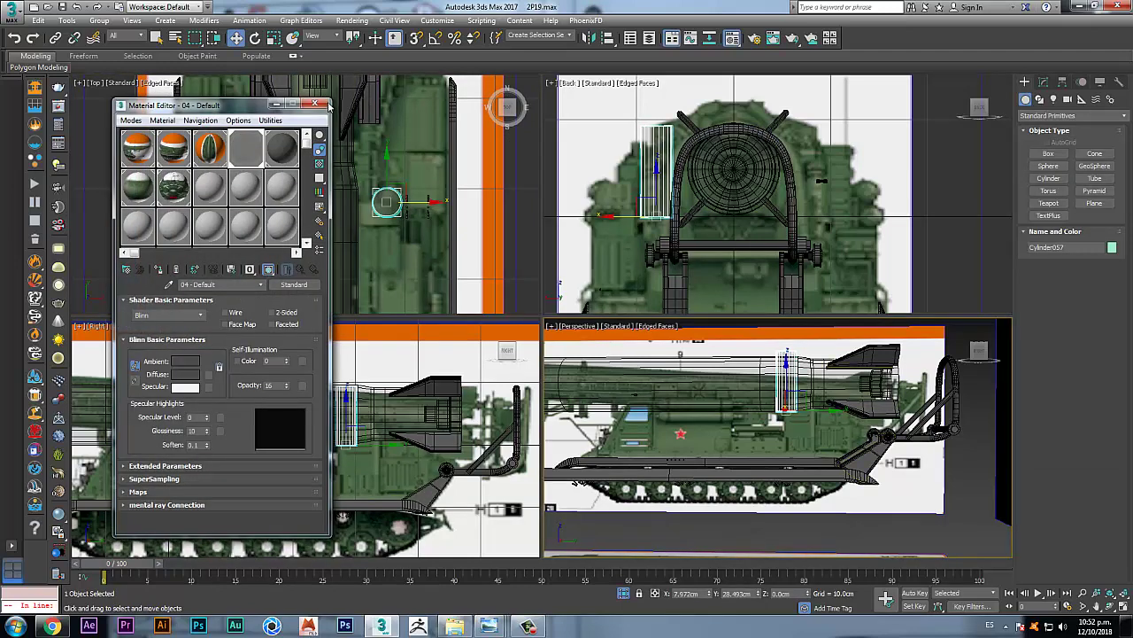
left_click(316, 105)
key("q")
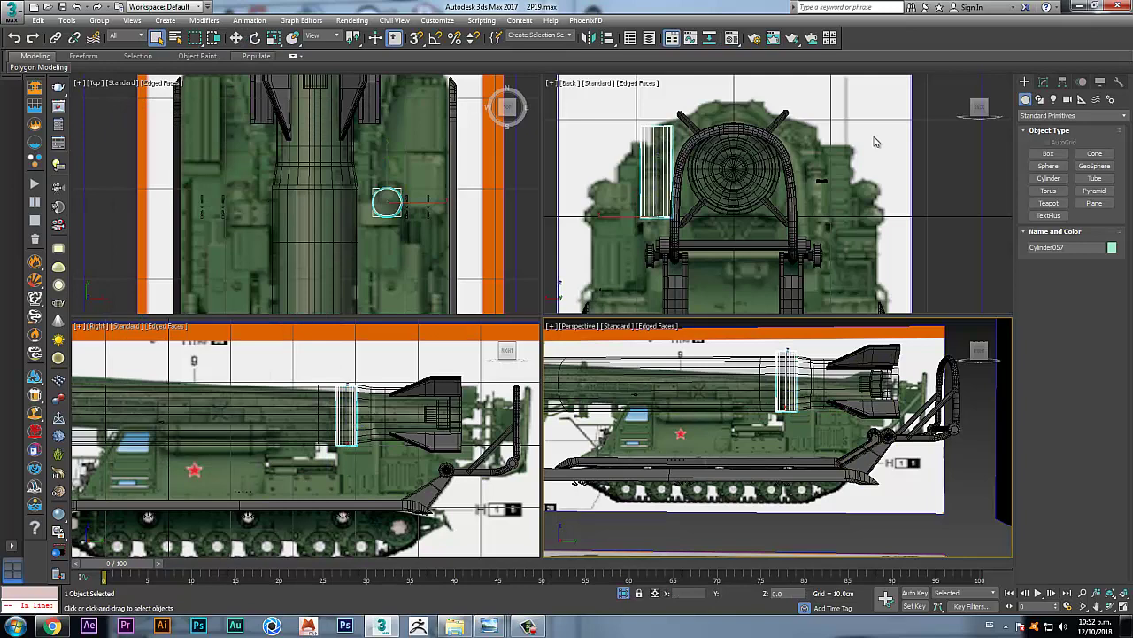
Step: Reduce the cylinder's radius to about 1.33 cm and lower it in the side view to a Z position of about -7.55 cm
left_click(1044, 82)
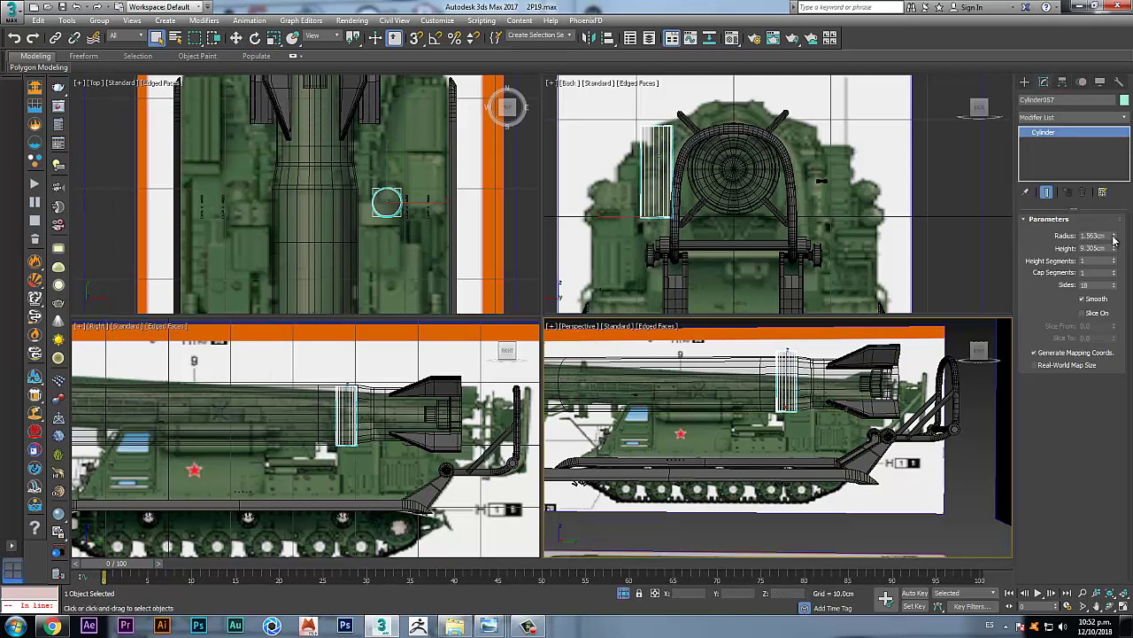
left_click_drag(1114, 239, 1114, 253)
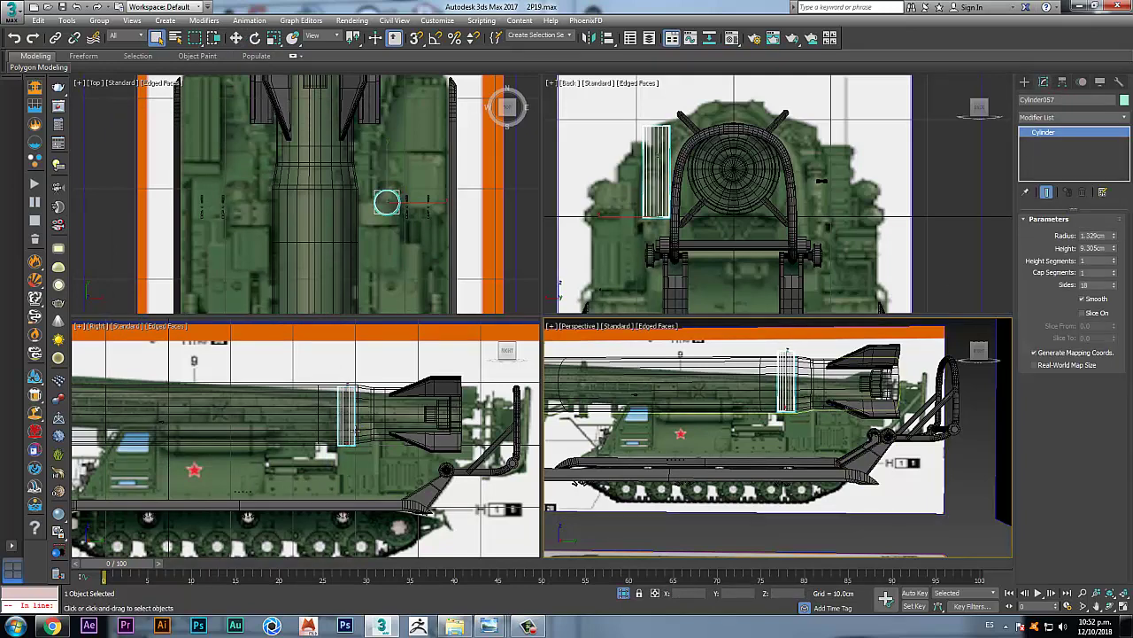
scroll(347, 434, "up", 2)
key("w")
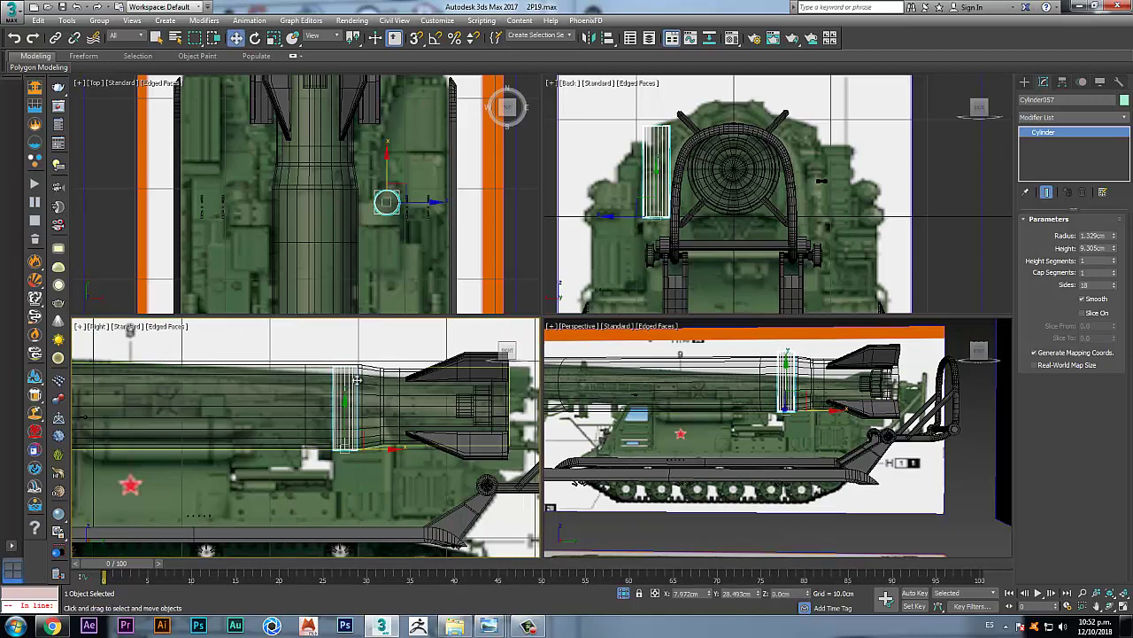
left_click_drag(348, 418, 350, 485)
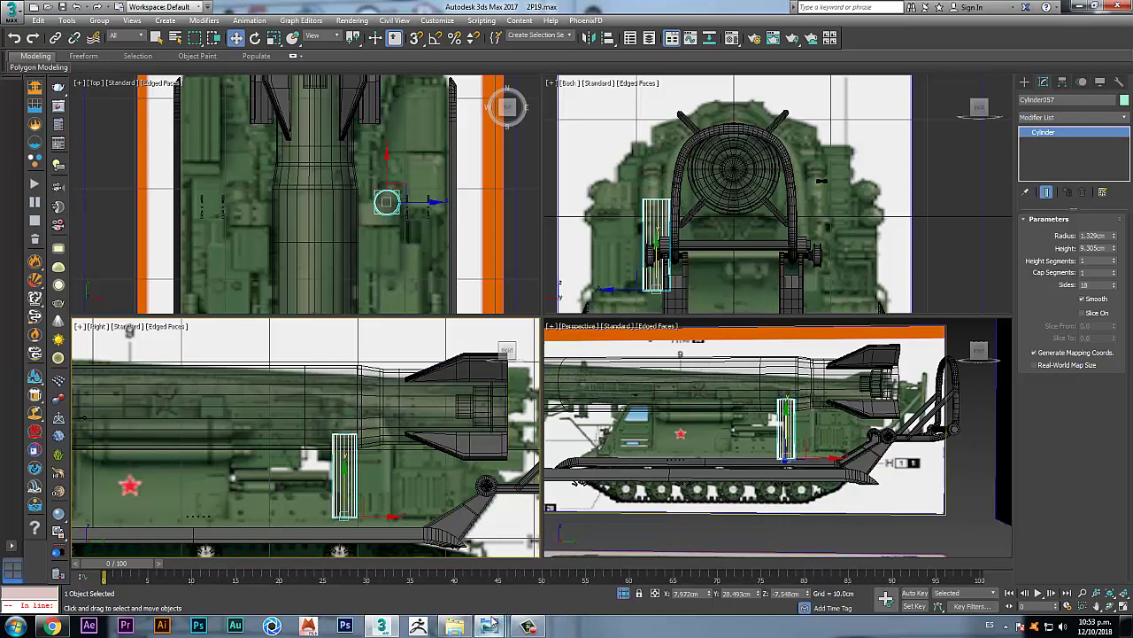
Step: Check the Trumpeter launcher reference photo, and set the cylinder's height to about 10.5 cm and its sides to 22
mouse_move(490, 626)
left_click(618, 562)
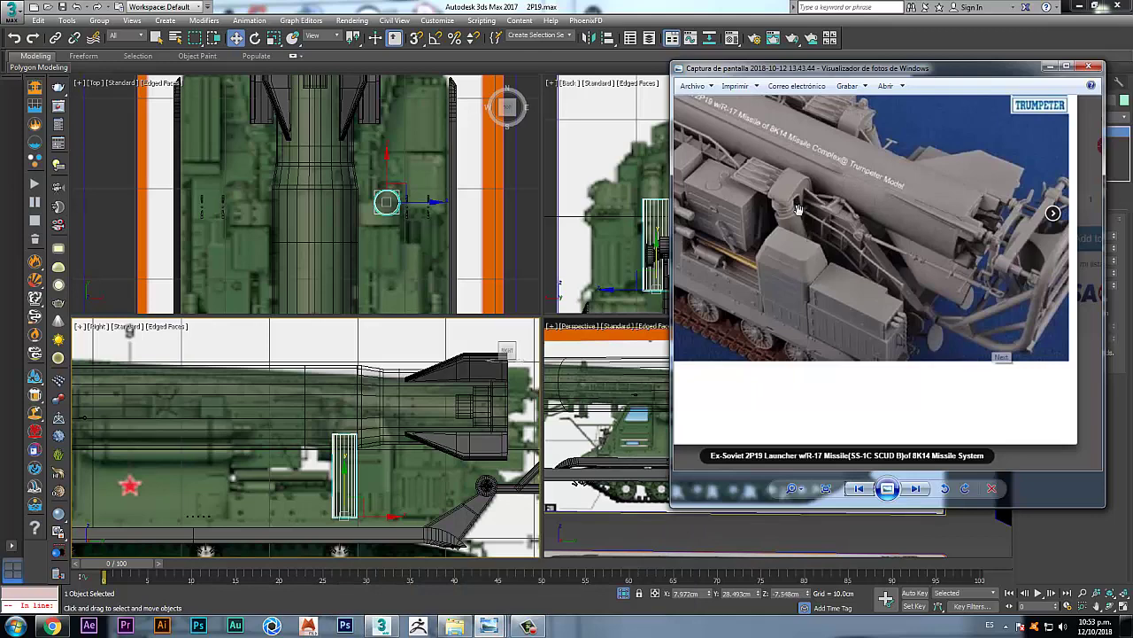
left_click(623, 6)
scroll(362, 424, "up", 2)
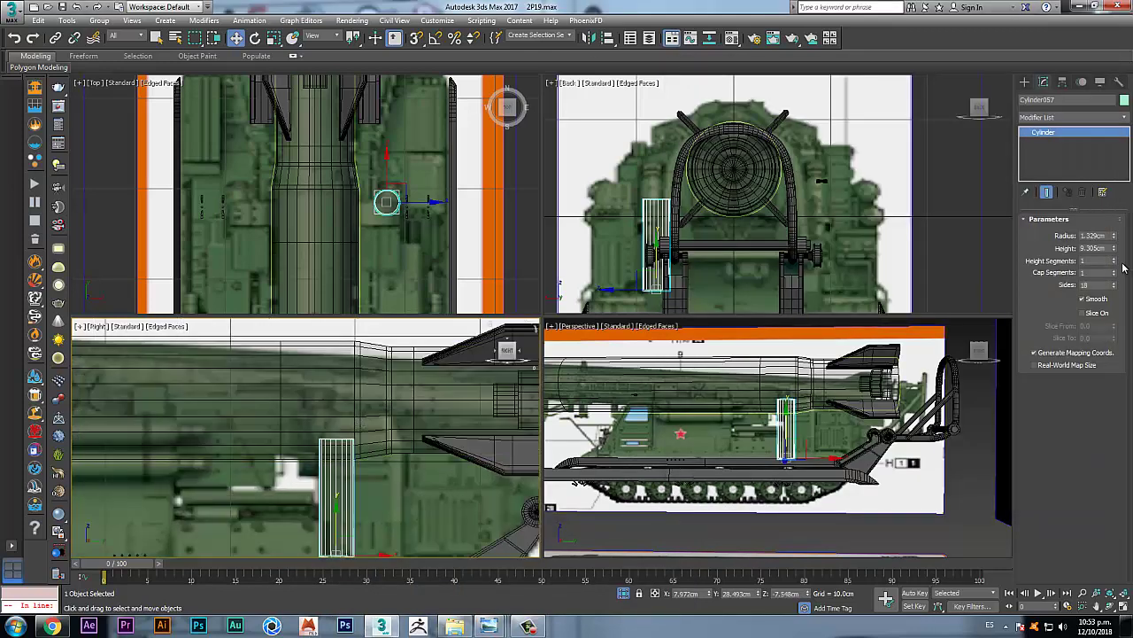
left_click_drag(1114, 254, 1114, 231)
left_click(156, 37)
middle_click_drag(801, 434, 765, 425)
scroll(782, 424, "up", 5)
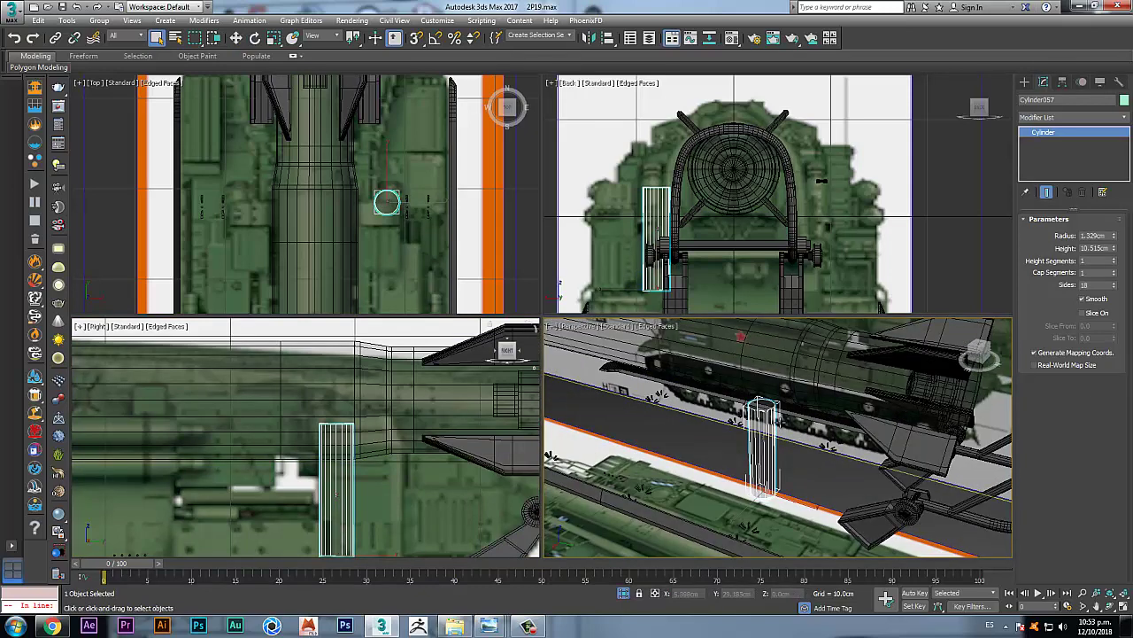
double_click(1094, 284)
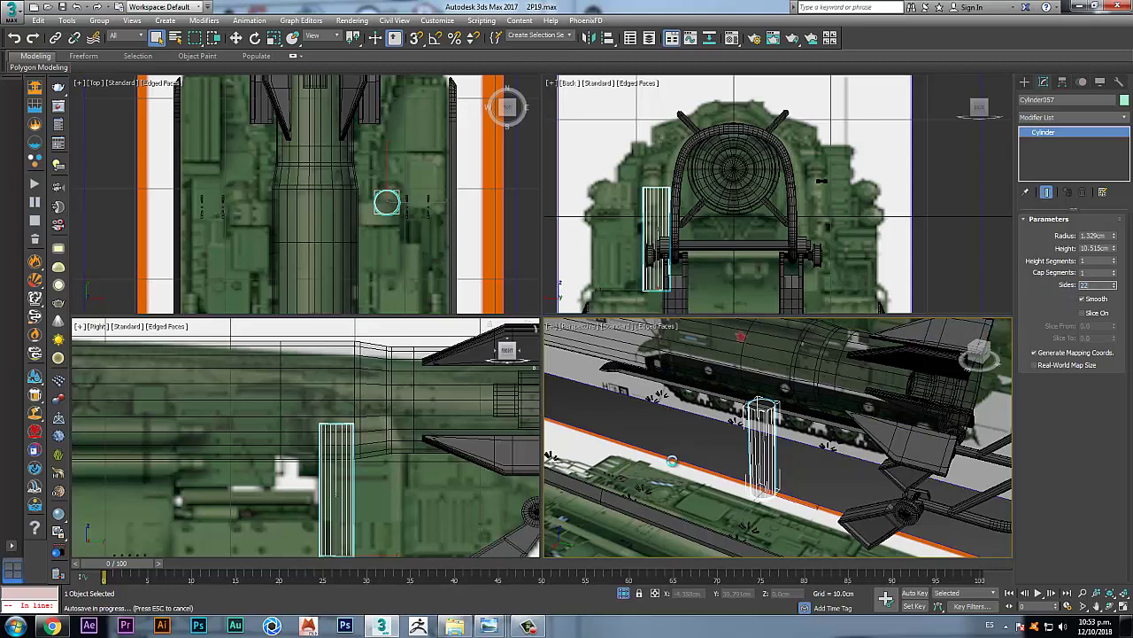
Step: Convert the cylinder to an Editable Poly and select its top cap polygon
middle_click_drag(712, 436, 712, 442)
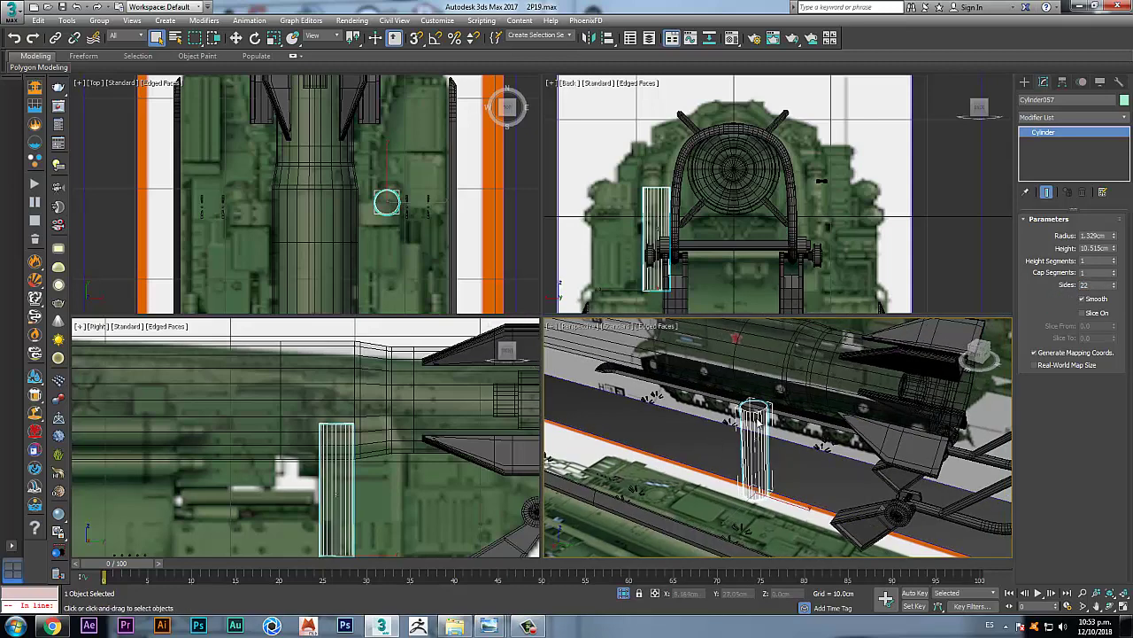
right_click(755, 414)
mouse_move(808, 537)
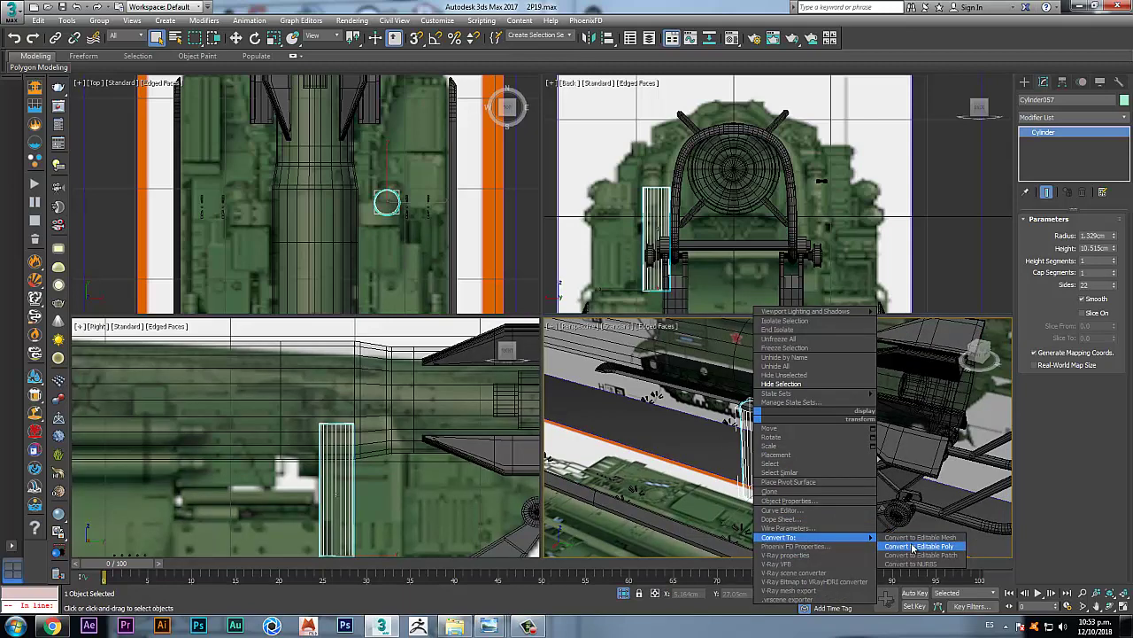
left_click(913, 546)
left_click(1084, 235)
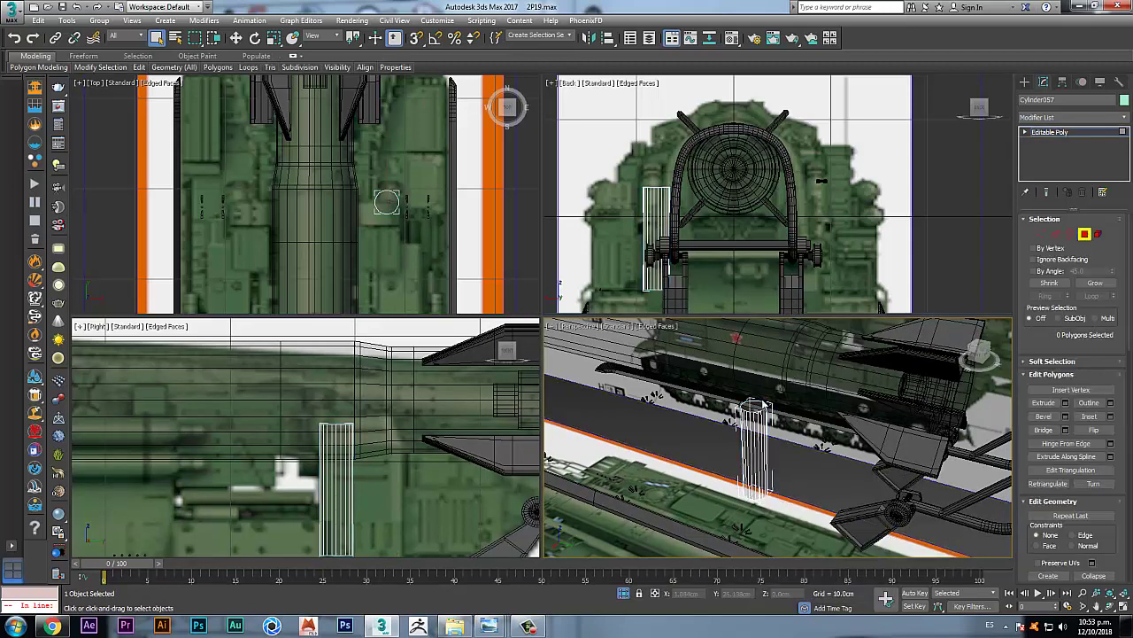
left_click(754, 407)
scroll(324, 425, "up", 2)
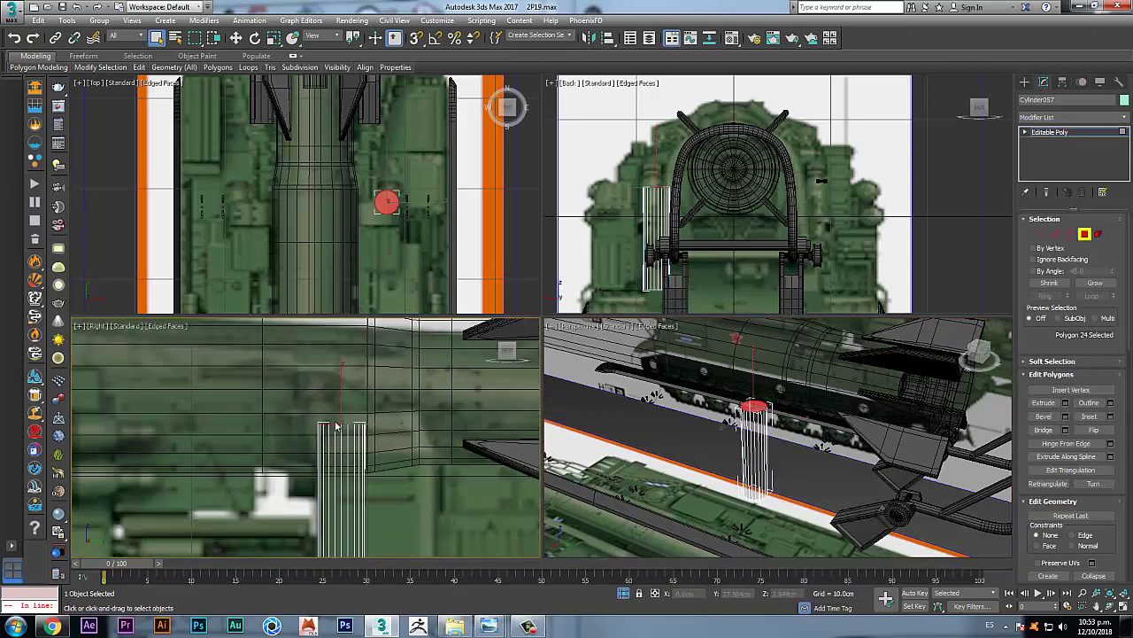
left_click(1065, 416)
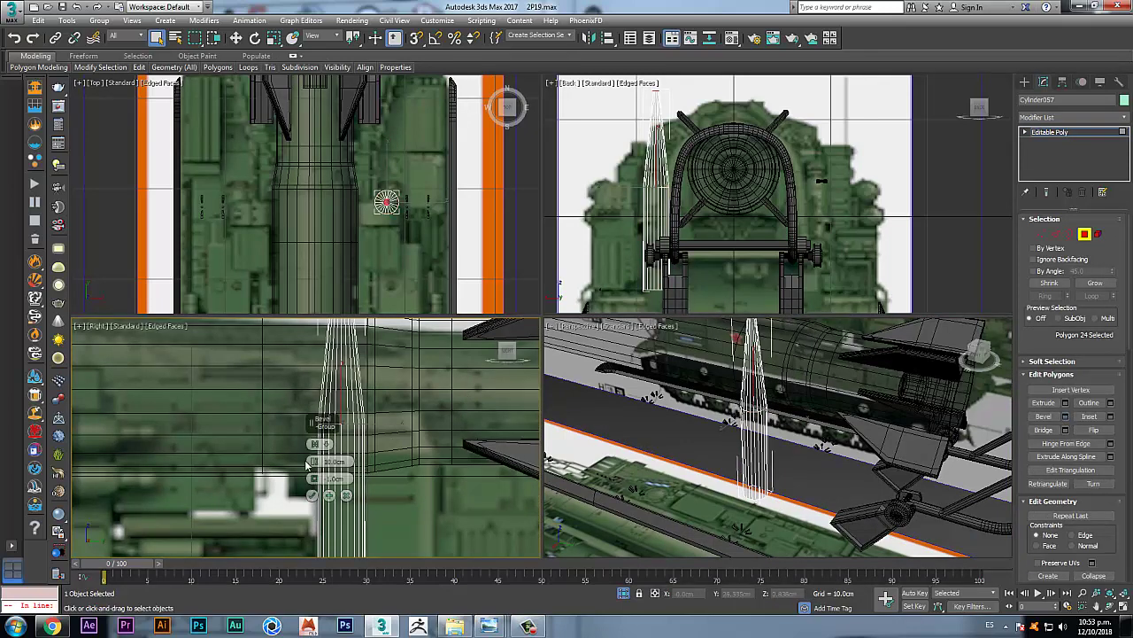
left_click_drag(313, 462, 314, 474)
middle_click_drag(298, 397, 223, 410)
scroll(241, 427, "up", 2)
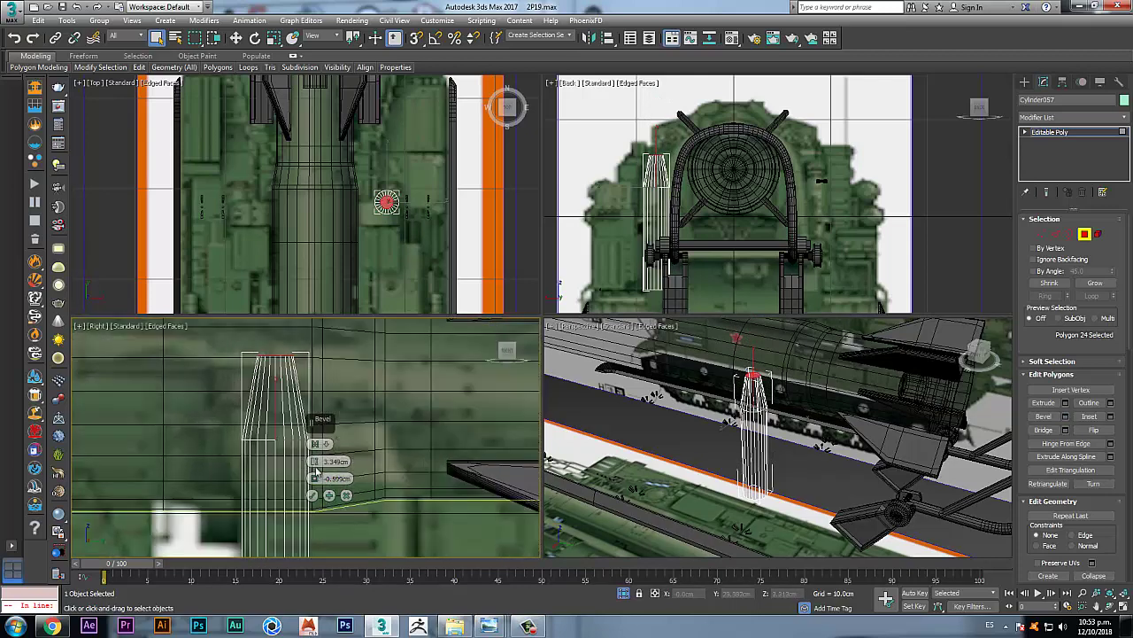
left_click_drag(314, 462, 322, 508)
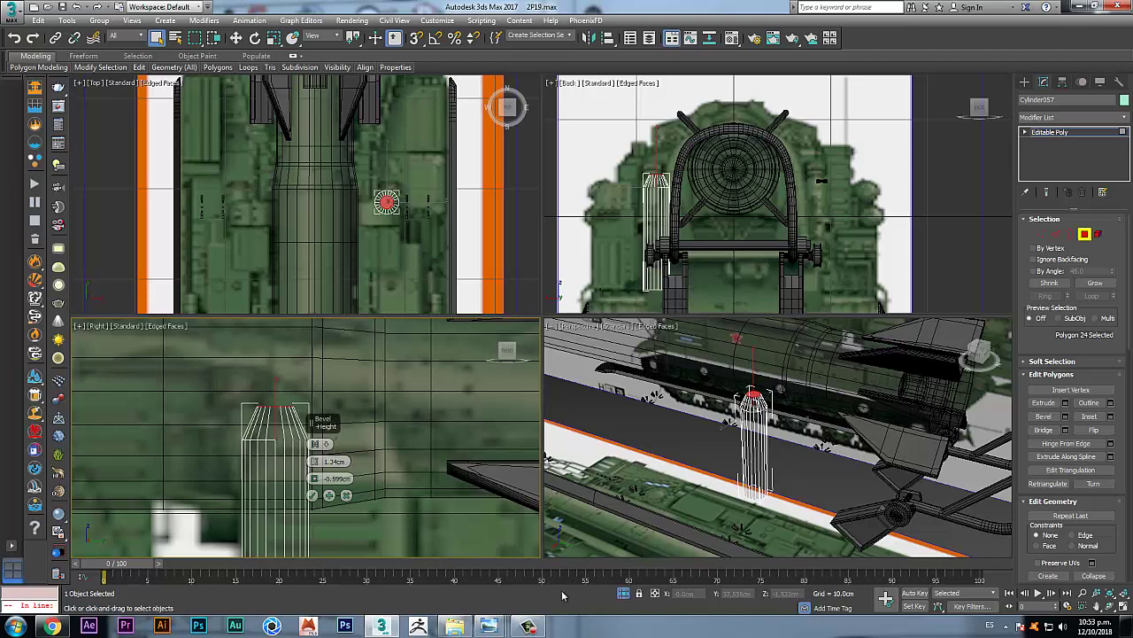
left_click(496, 626)
mouse_move(492, 626)
left_click(619, 571)
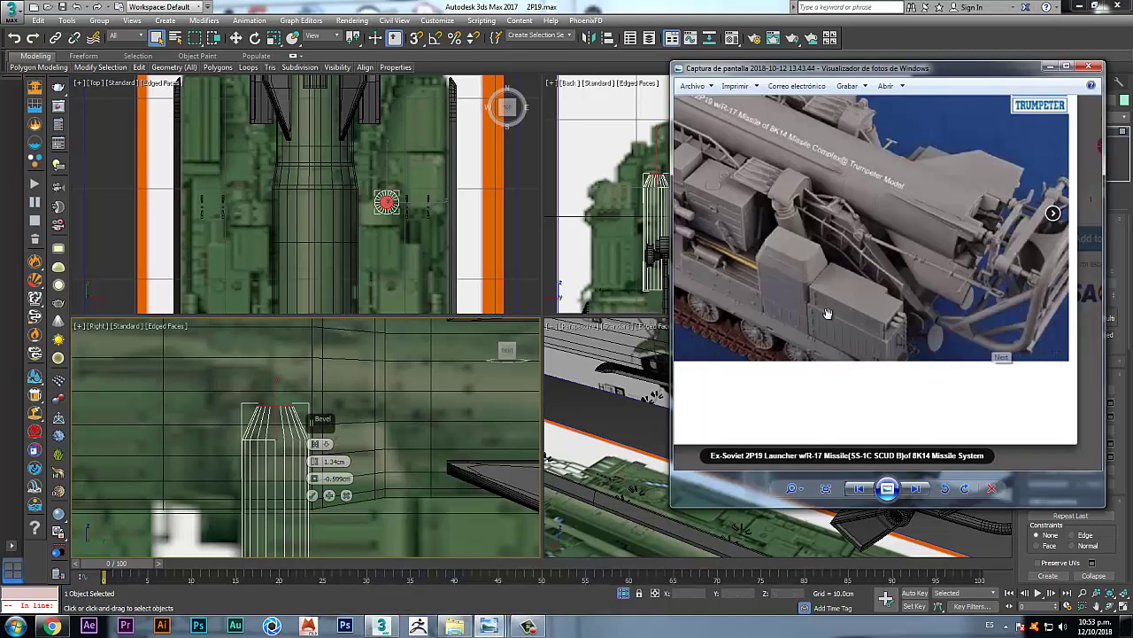
left_click(594, 4)
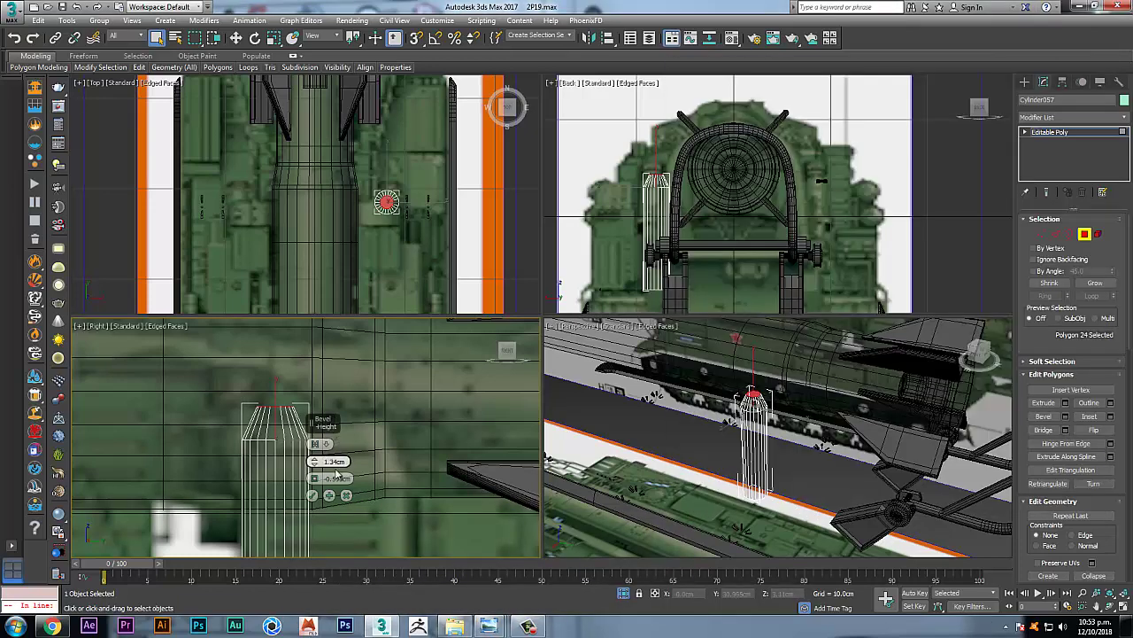
left_click(346, 495)
Step: Inset the cylinder's top cap polygon by about 0.29 cm
scroll(748, 404, "up", 4)
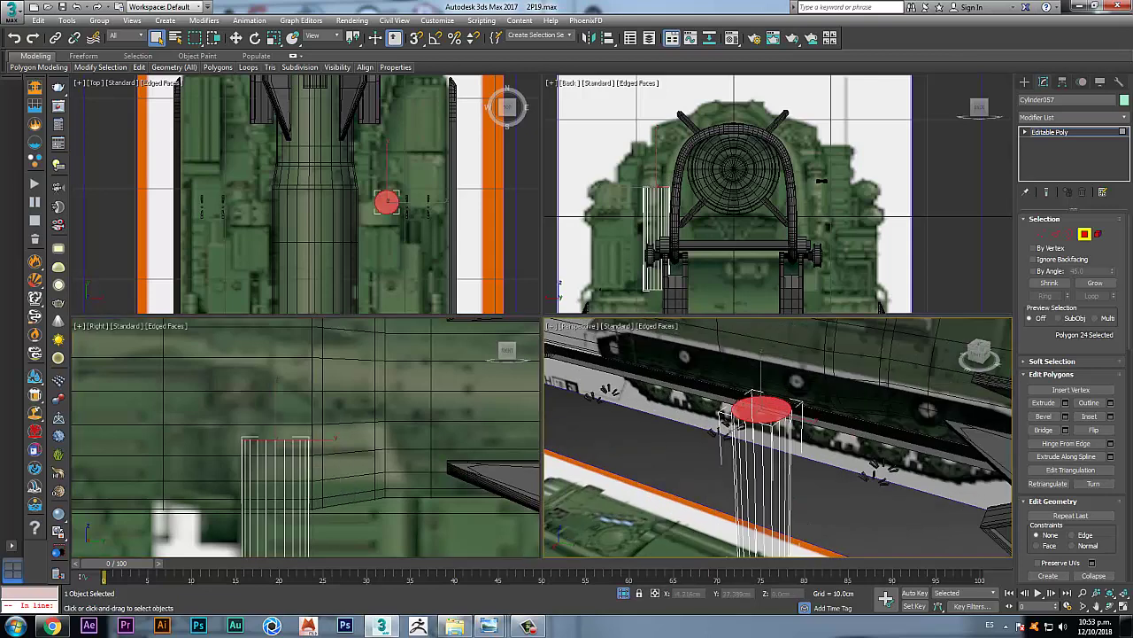
left_click(1112, 418)
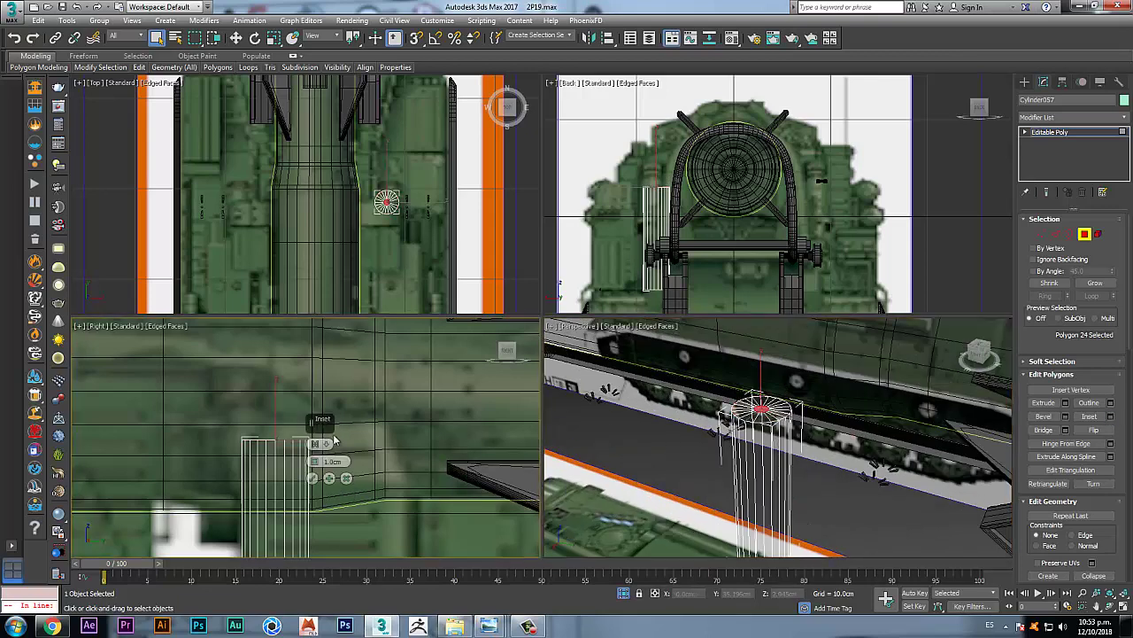
left_click_drag(312, 464, 318, 479)
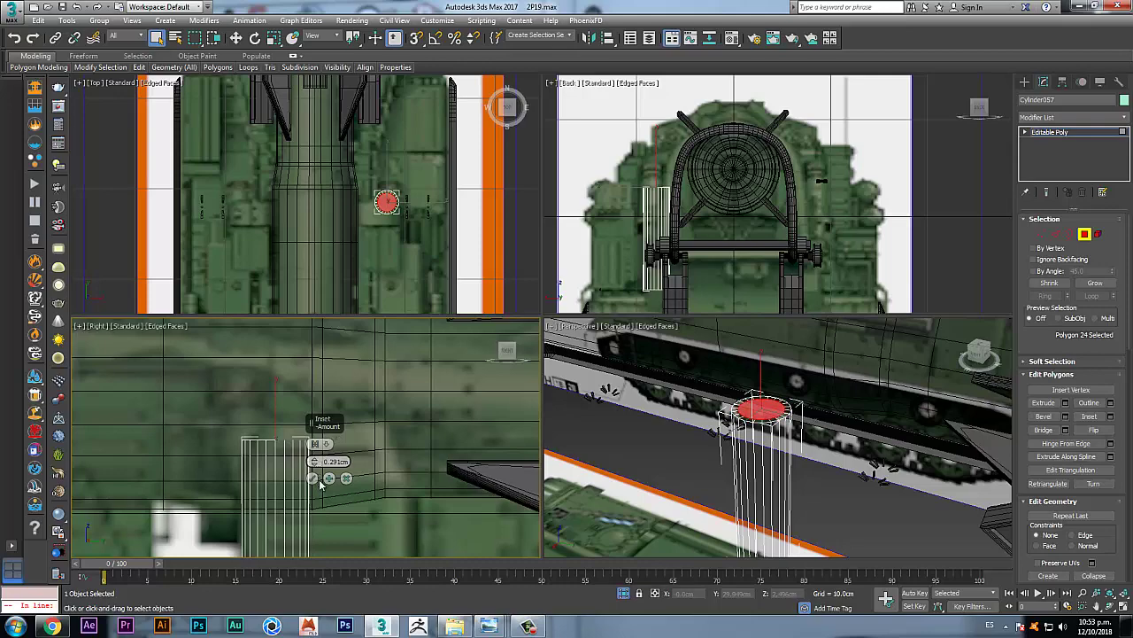
left_click(312, 478)
Step: Check the launcher reference photo again and extrude the inset top polygon upward by 1 cm
mouse_move(488, 626)
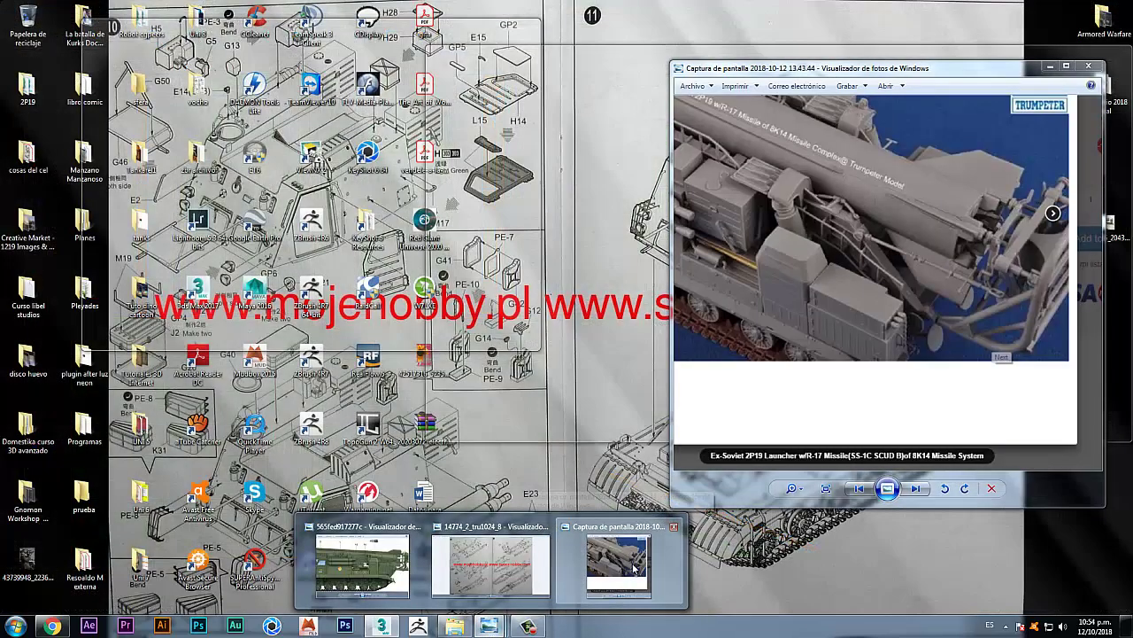
left_click(634, 567)
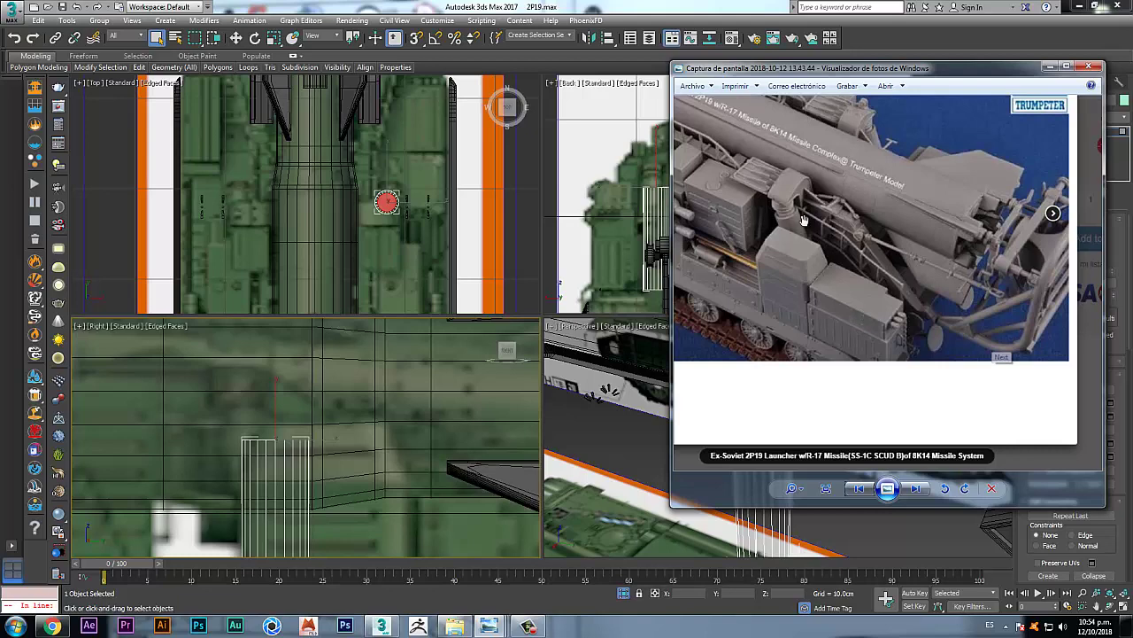
left_click(665, 4)
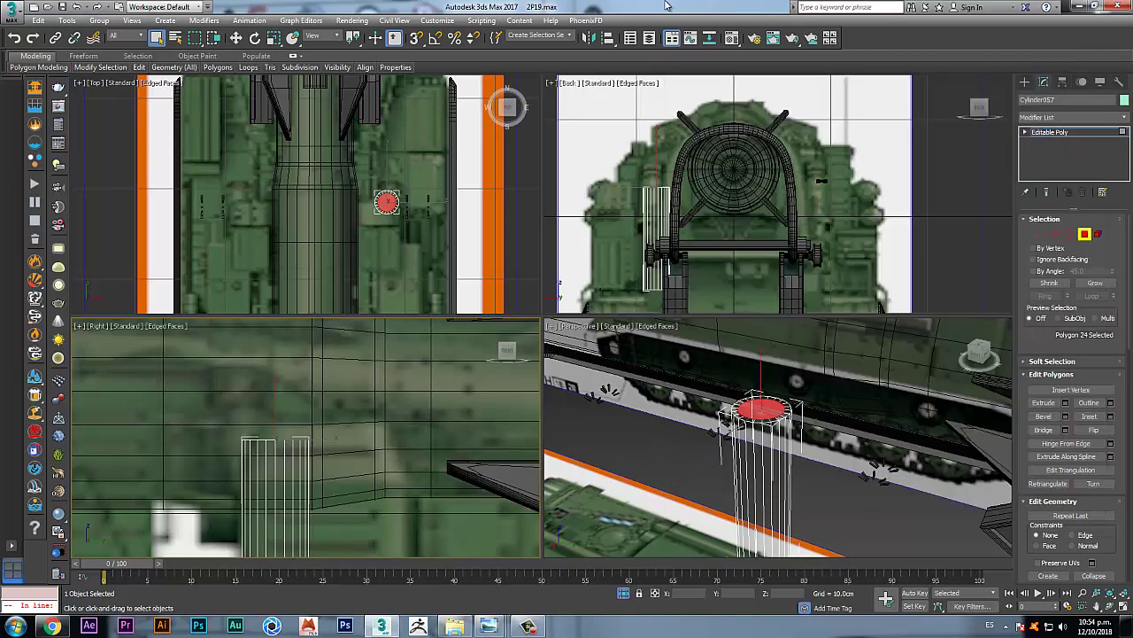
left_click(1066, 403)
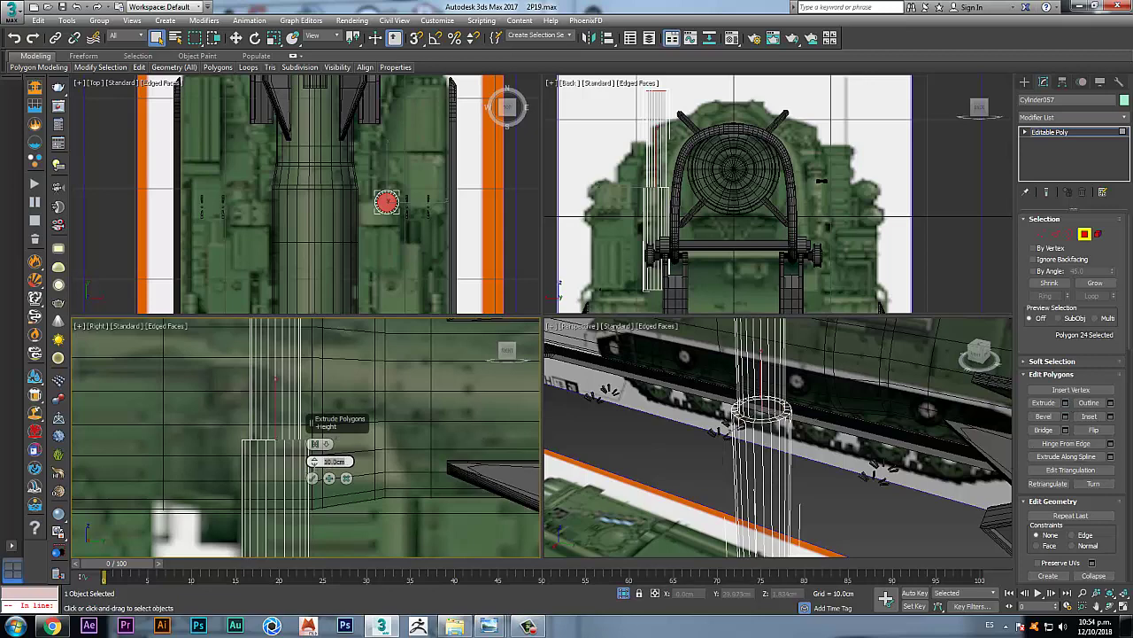
type("1")
key("Return")
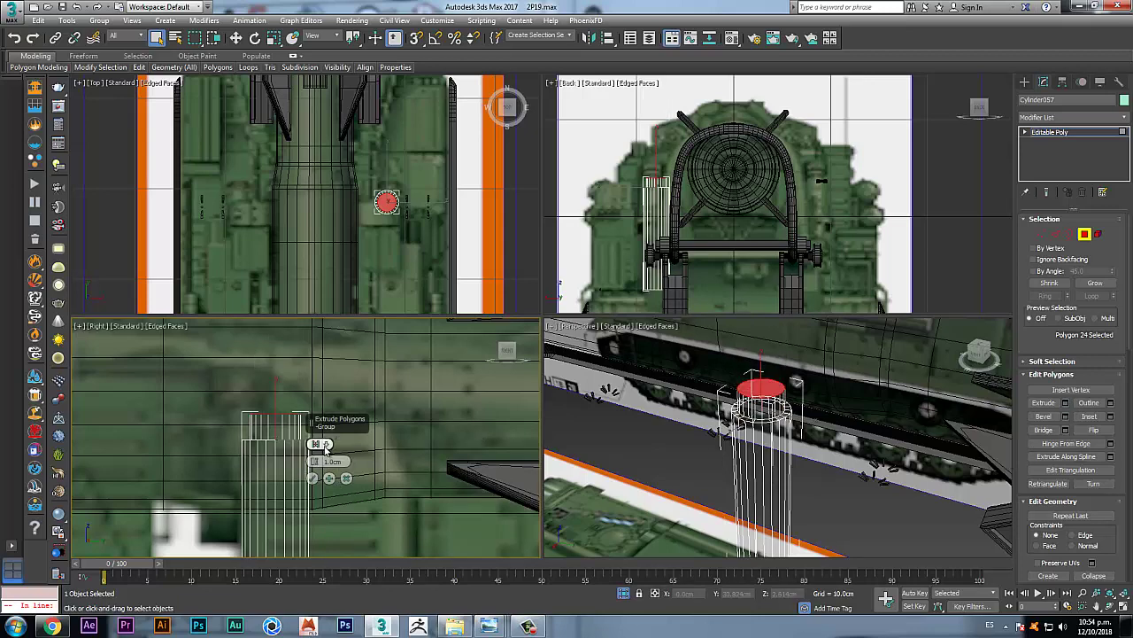
left_click(312, 478)
Step: Extrude the top polygon a second time by a little over 1 cm to add another neck segment
middle_click_drag(310, 414, 308, 433)
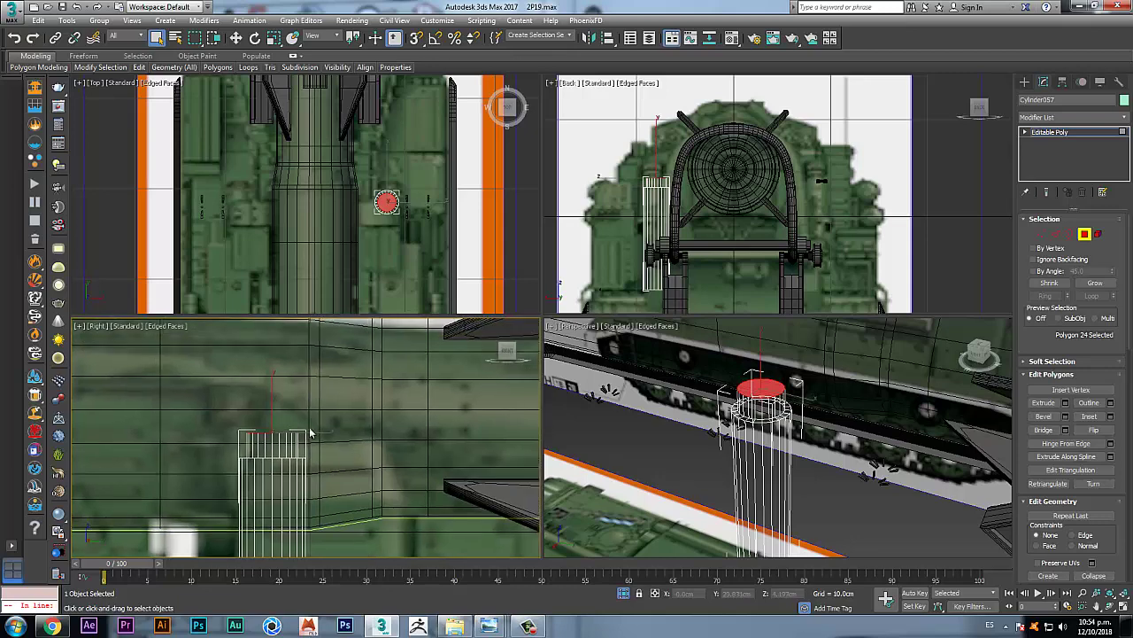
left_click(1066, 403)
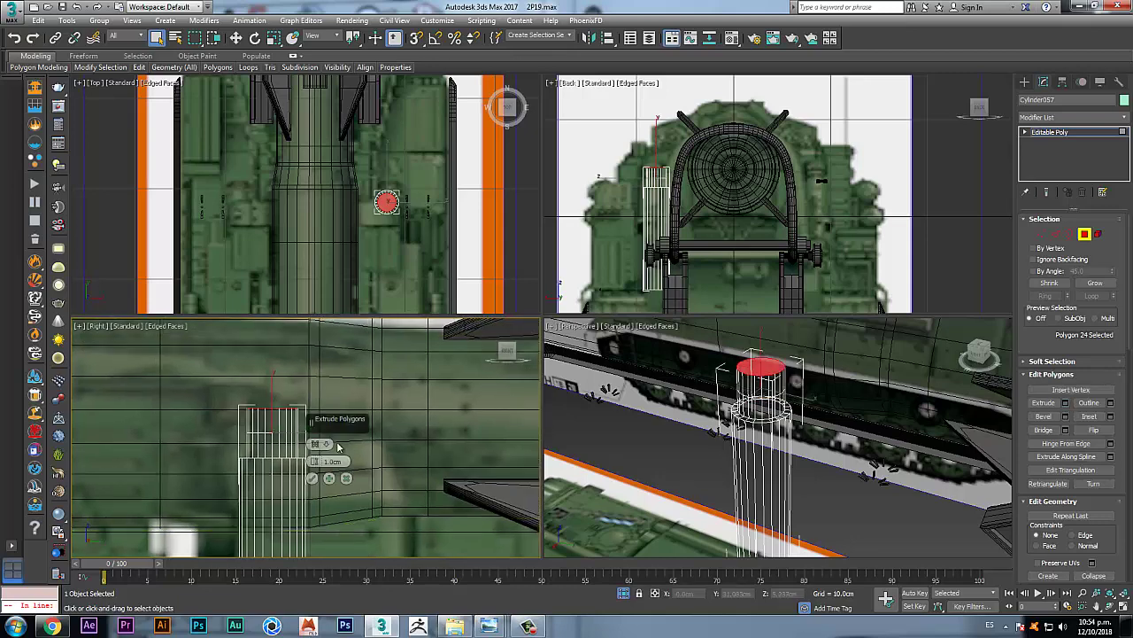
left_click_drag(315, 465, 312, 454)
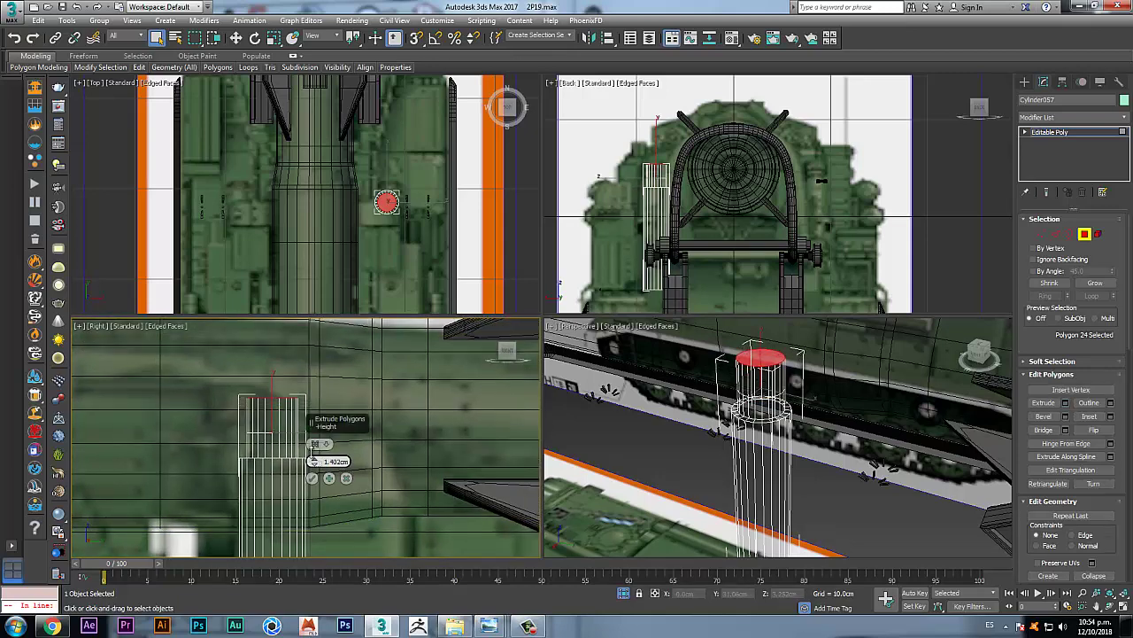
left_click(313, 478)
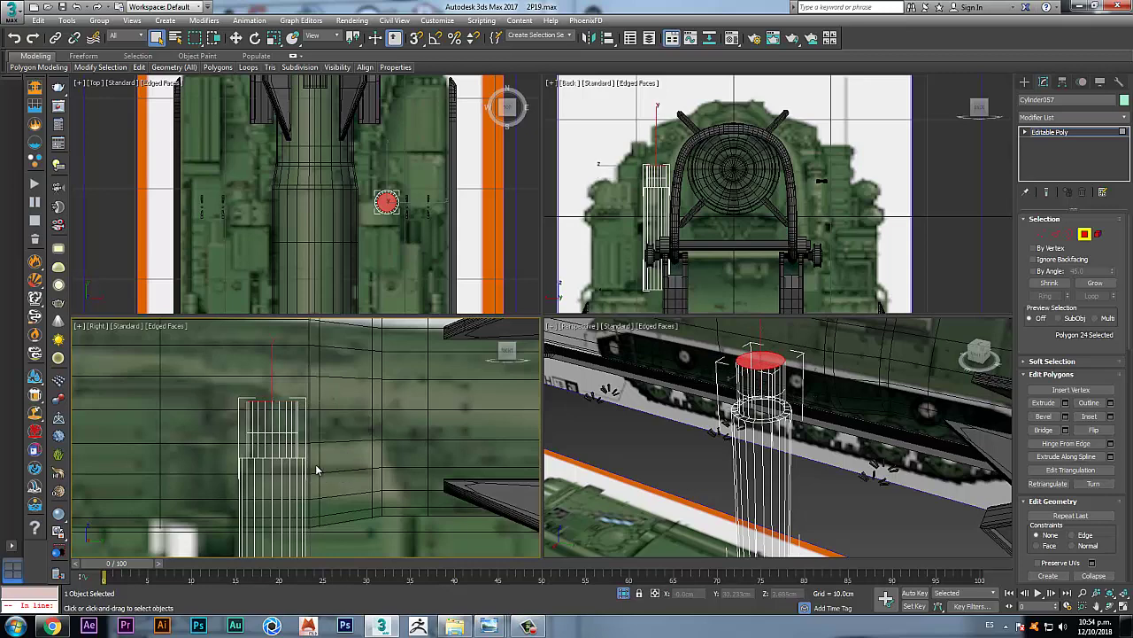
Step: Check the launcher reference photo and connect the vertical edges of the upper neck segment with 4 segments
mouse_move(492, 625)
left_click(635, 556)
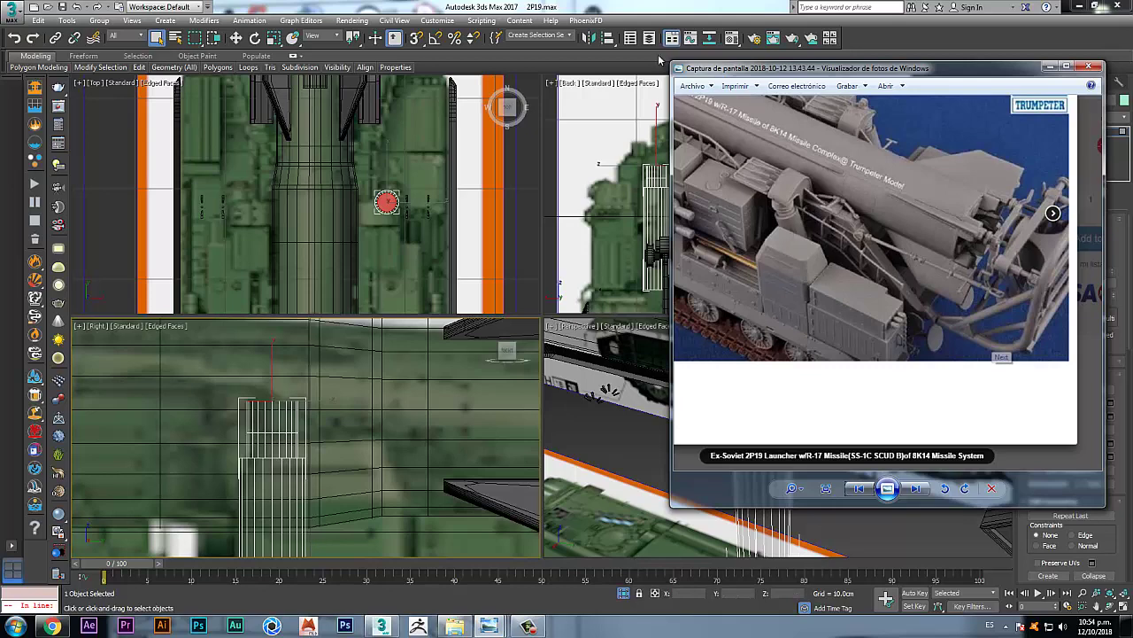
left_click(600, 4)
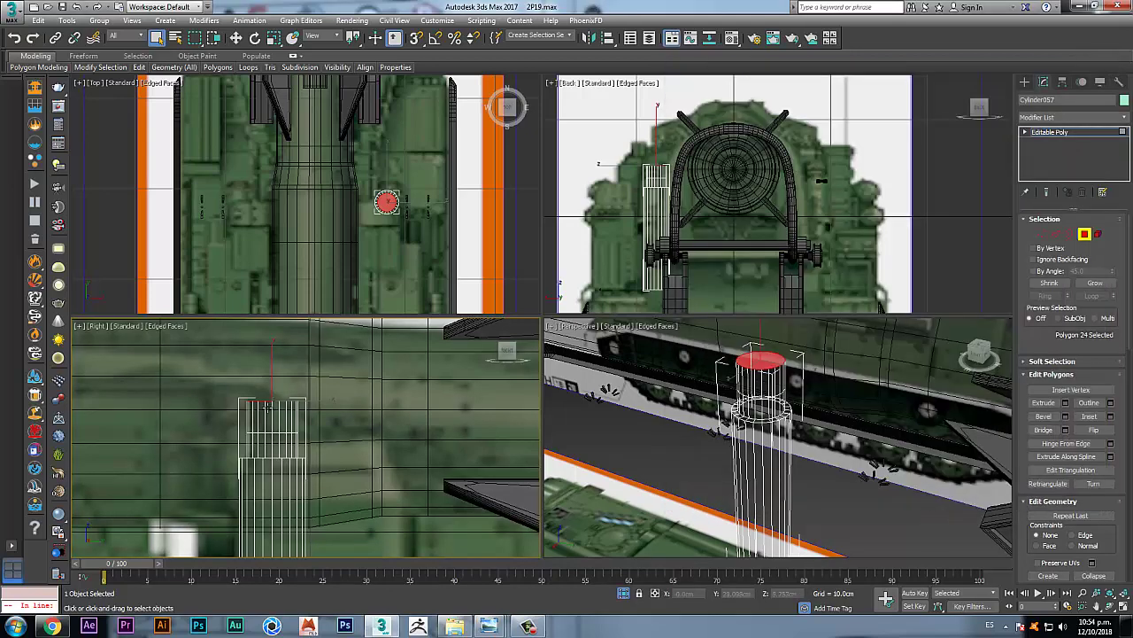
middle_click_drag(268, 408, 284, 406)
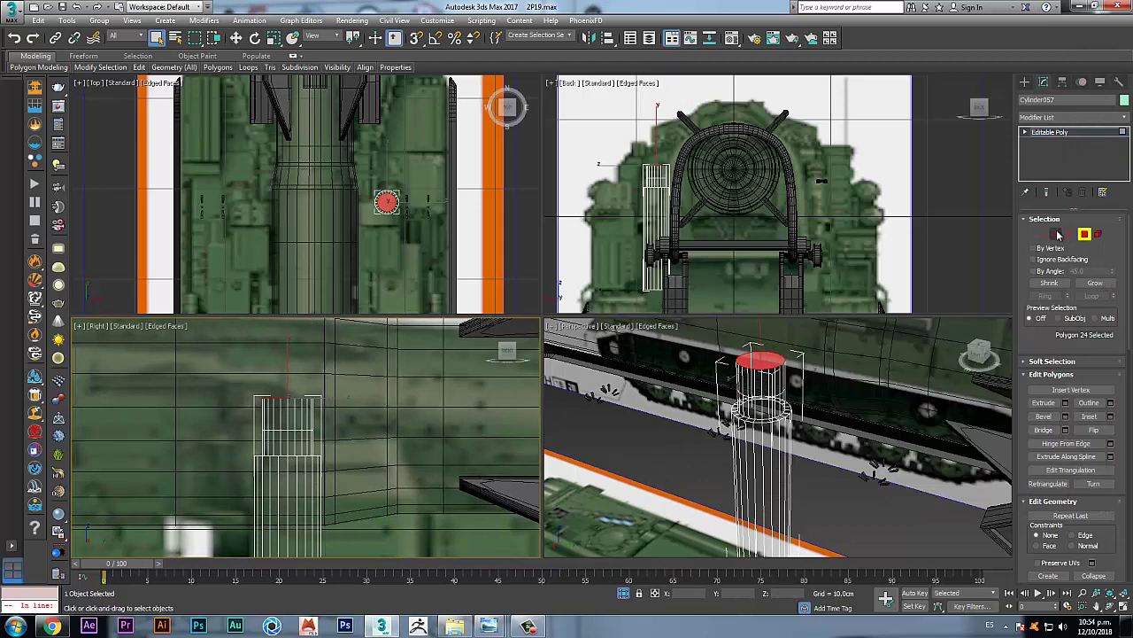
left_click(1055, 233)
left_click_drag(290, 421, 344, 428)
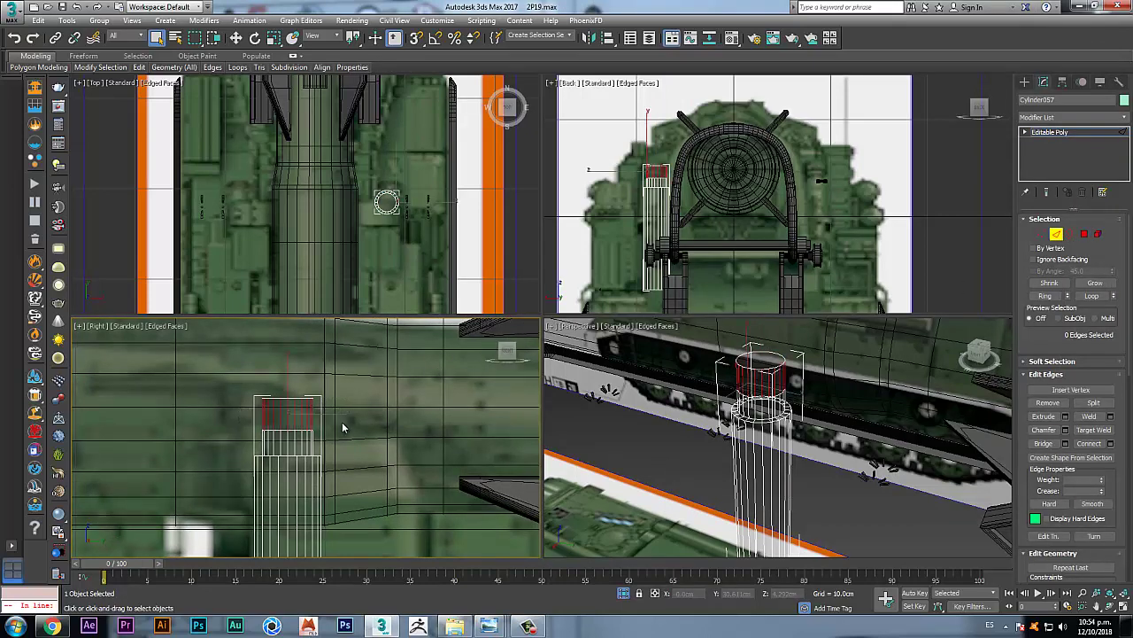
left_click(1111, 444)
scroll(234, 422, "up", 2)
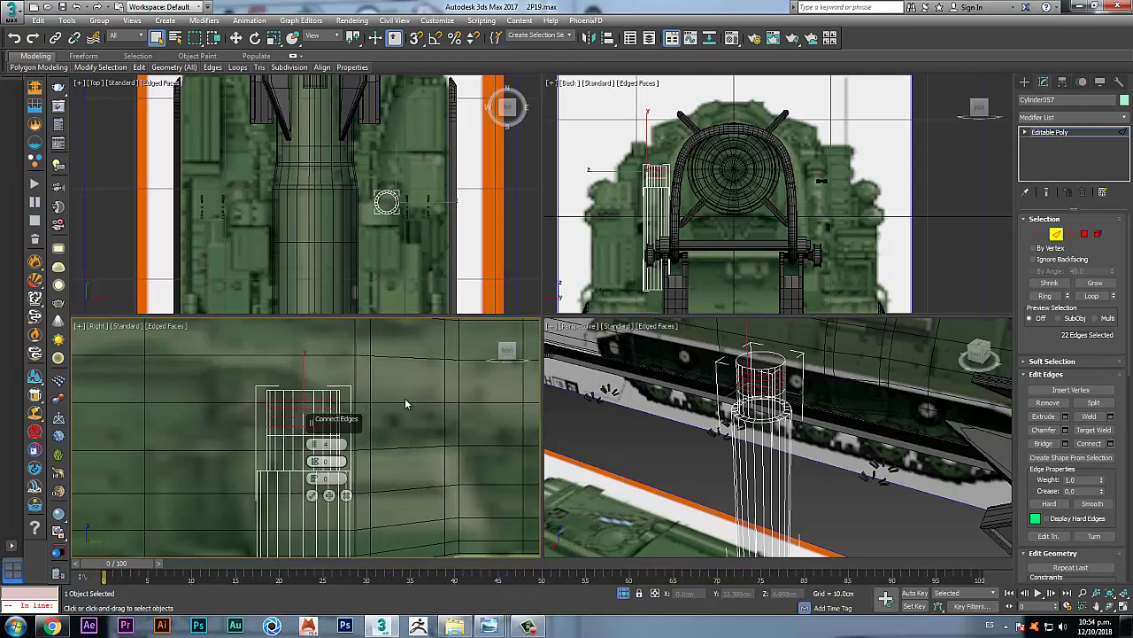
scroll(406, 404, "up", 3)
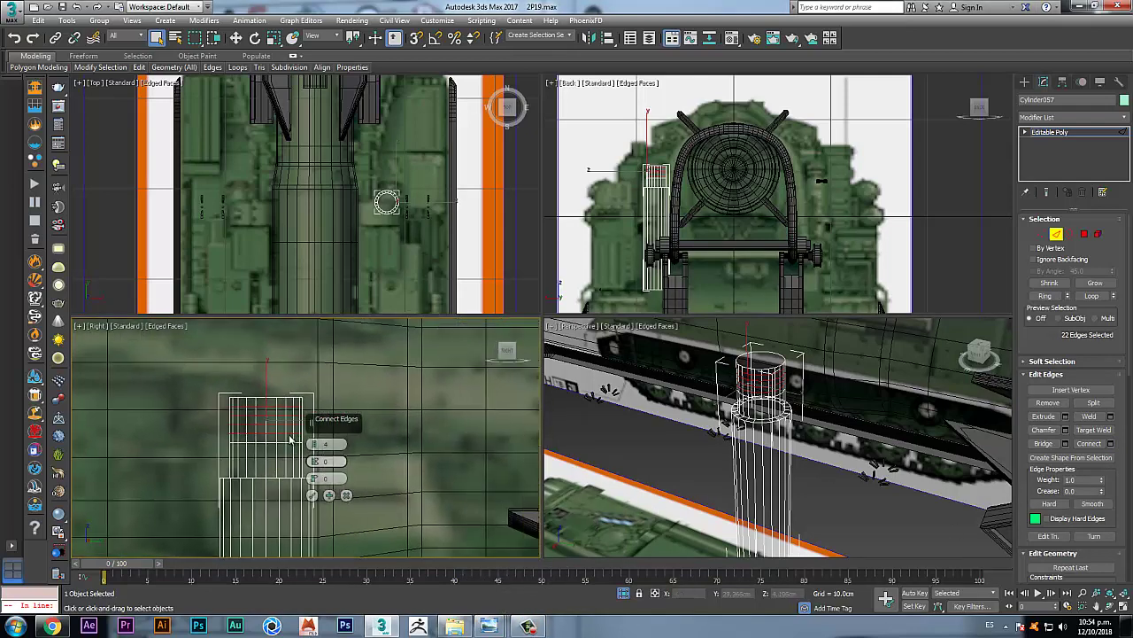
left_click_drag(315, 444, 316, 471)
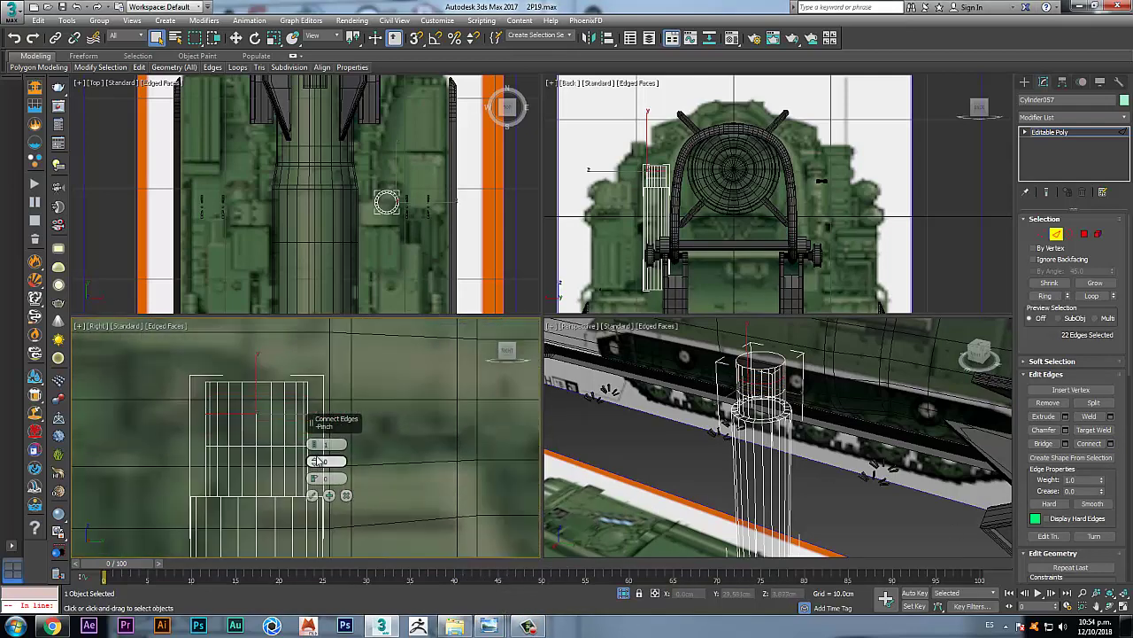
left_click(315, 445)
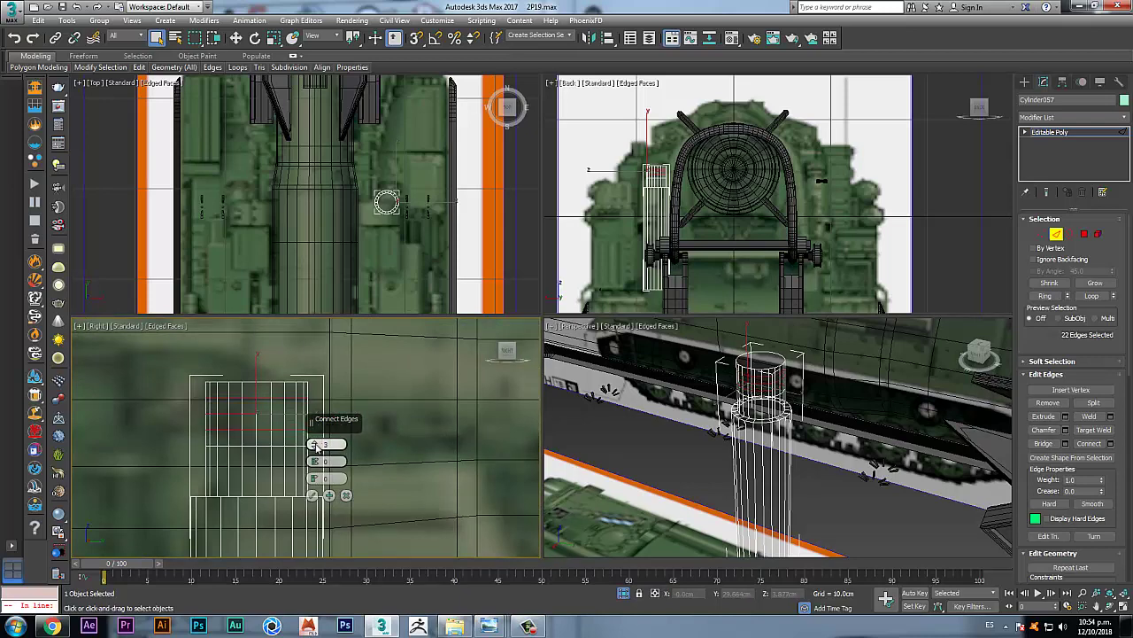
left_click(315, 445)
left_click(312, 495)
Step: Chamfer the four new edge loops around the neck with one segment so each becomes a narrow band
scroll(274, 390, "up", 2)
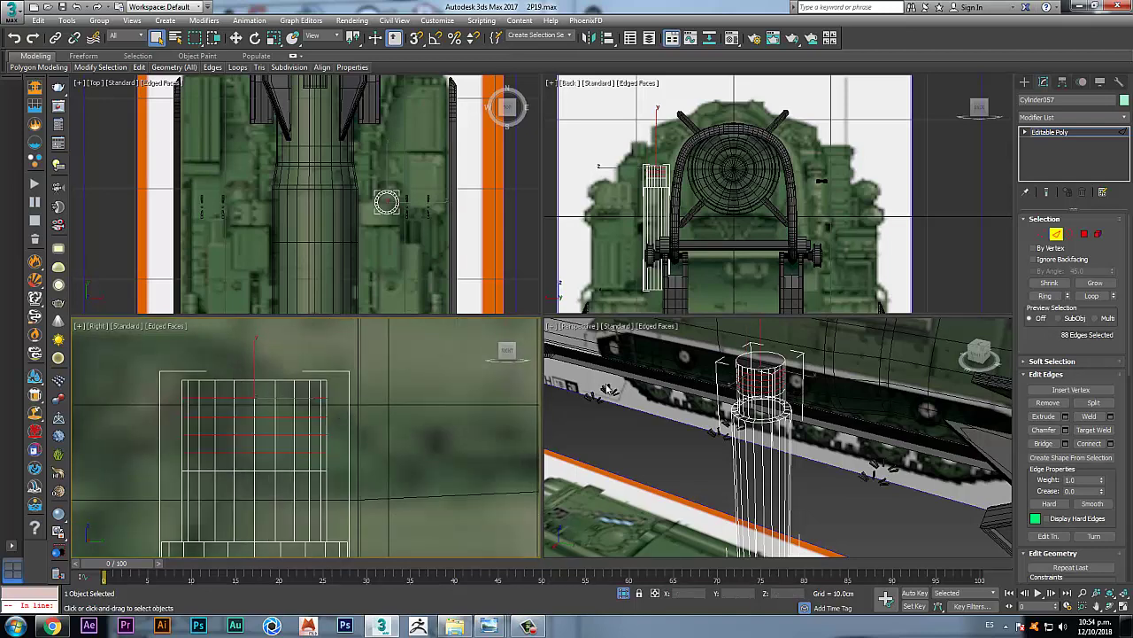
left_click(1066, 430)
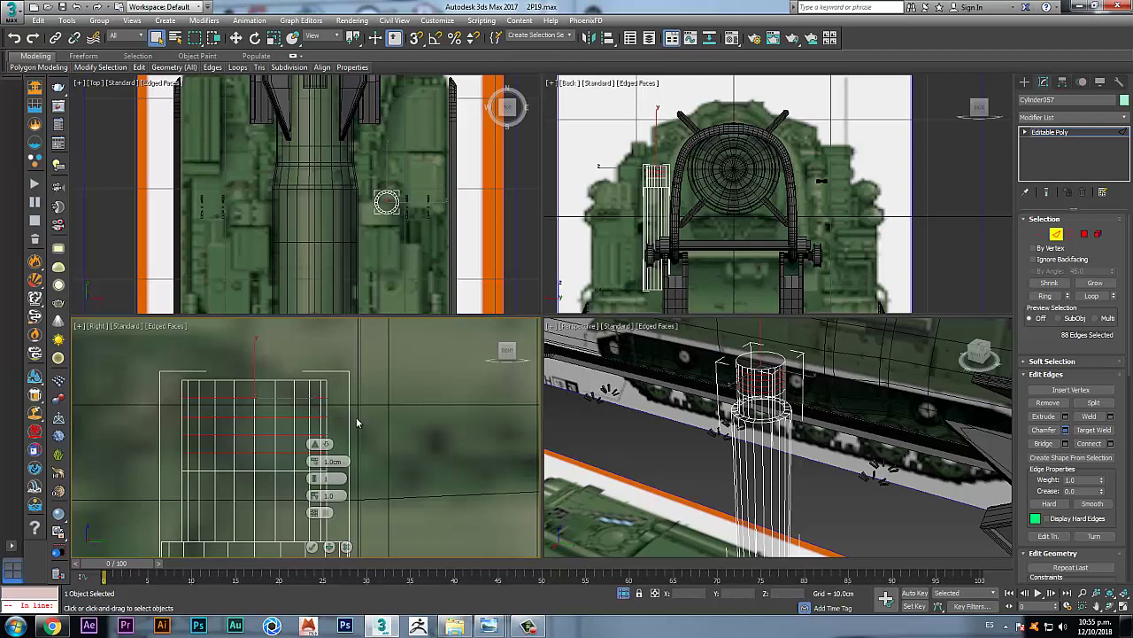
right_click(314, 461)
scroll(213, 414, "up", 2)
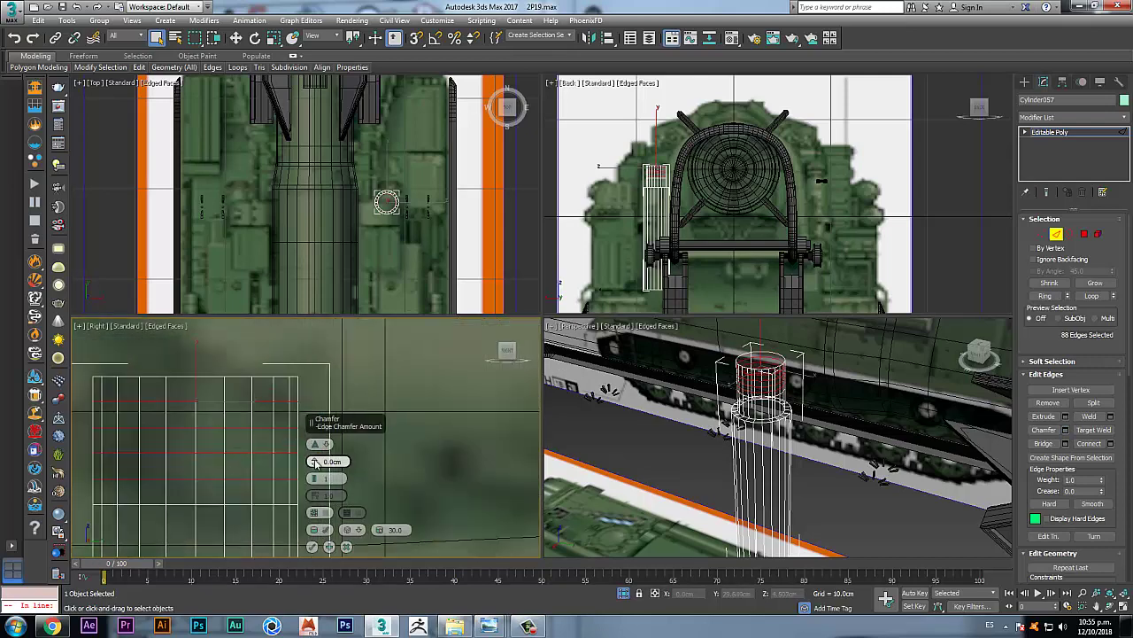
left_click_drag(315, 462, 313, 461)
left_click(313, 546)
middle_click_drag(262, 396, 368, 370)
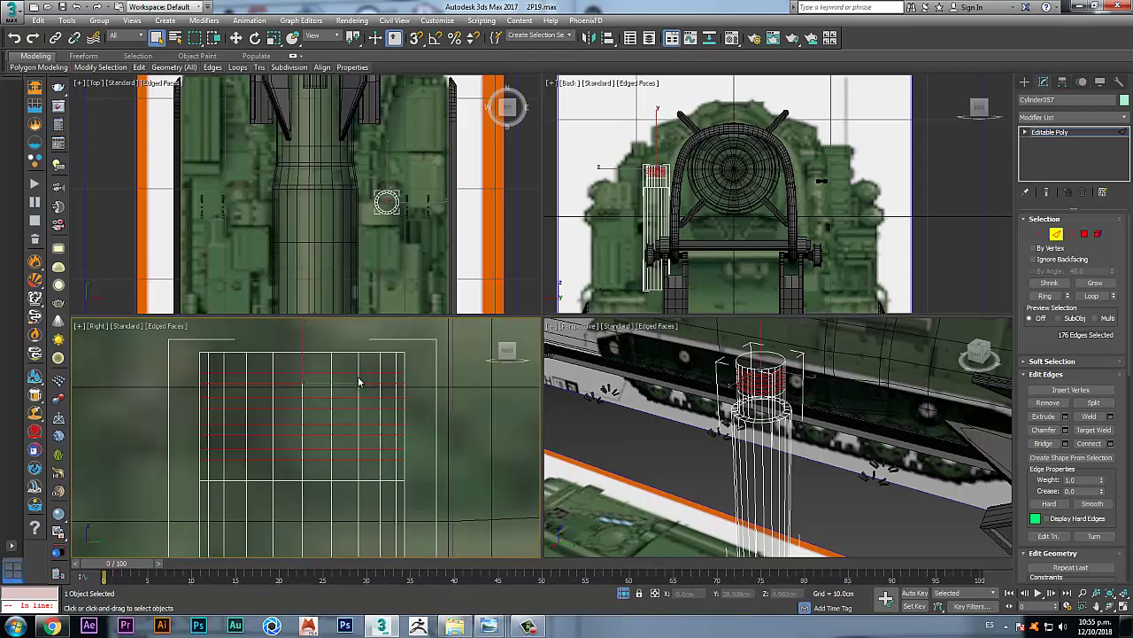
Step: Extrude the four narrow polygon bands around the neck outward by about 0.24 cm using Local Normal
left_click(1085, 234)
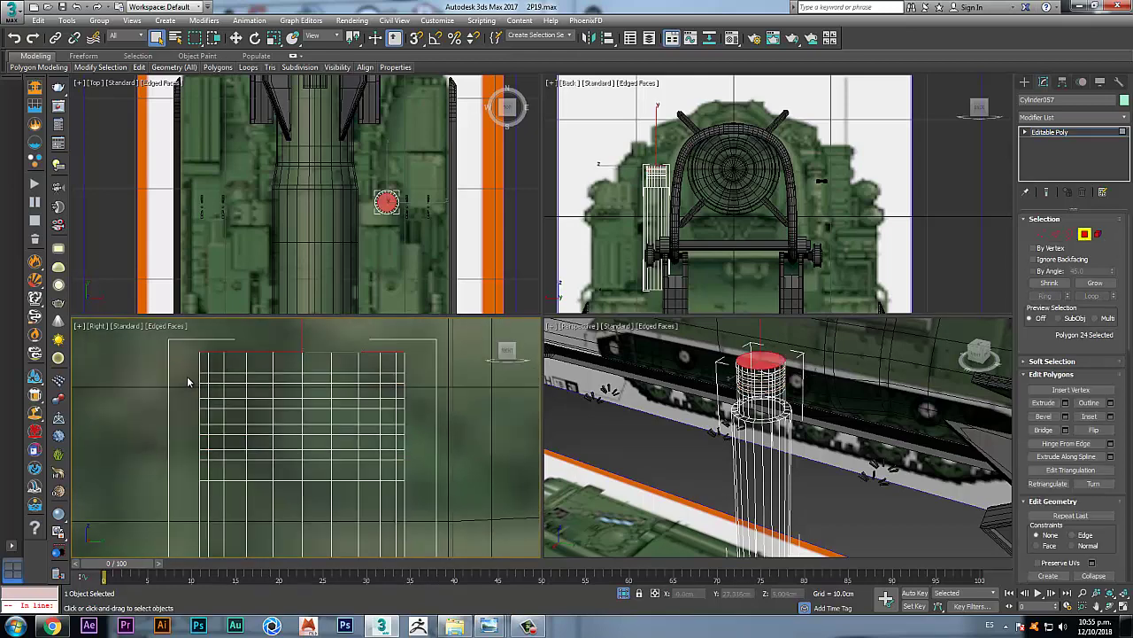
left_click_drag(236, 379, 419, 404)
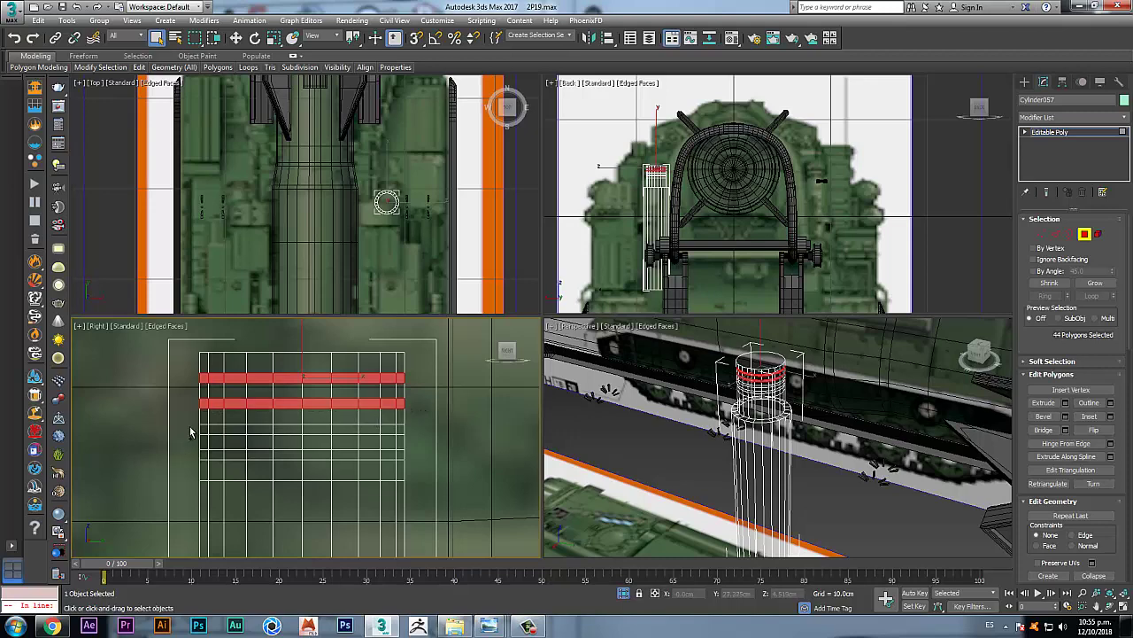
left_click_drag(230, 435, 389, 441, "ctrl")
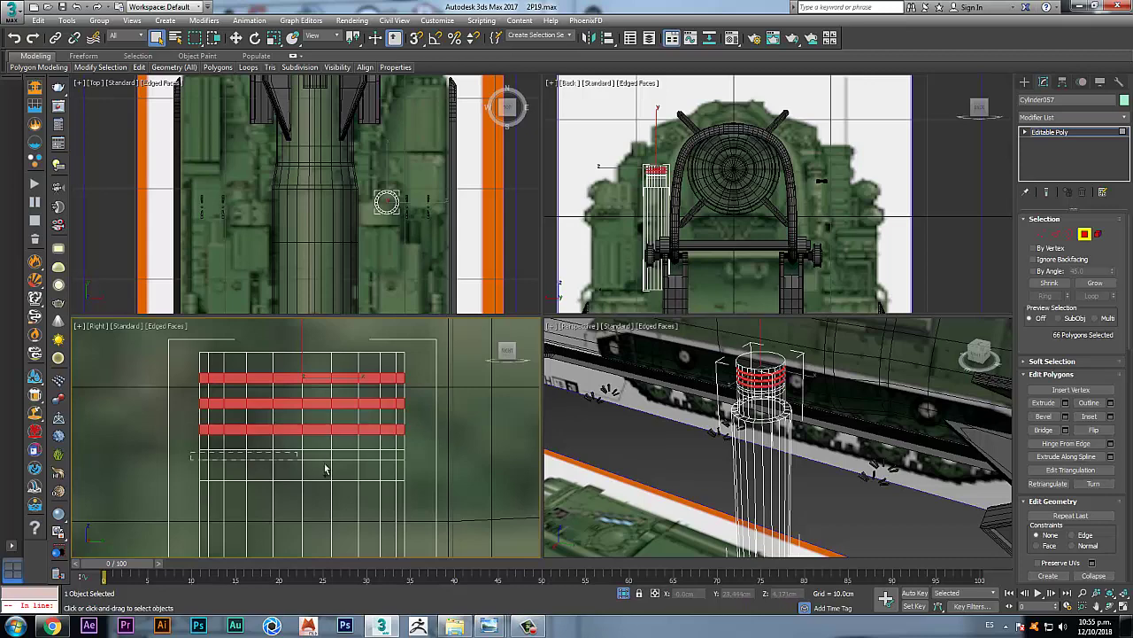
left_click_drag(427, 456, 427, 456, "ctrl")
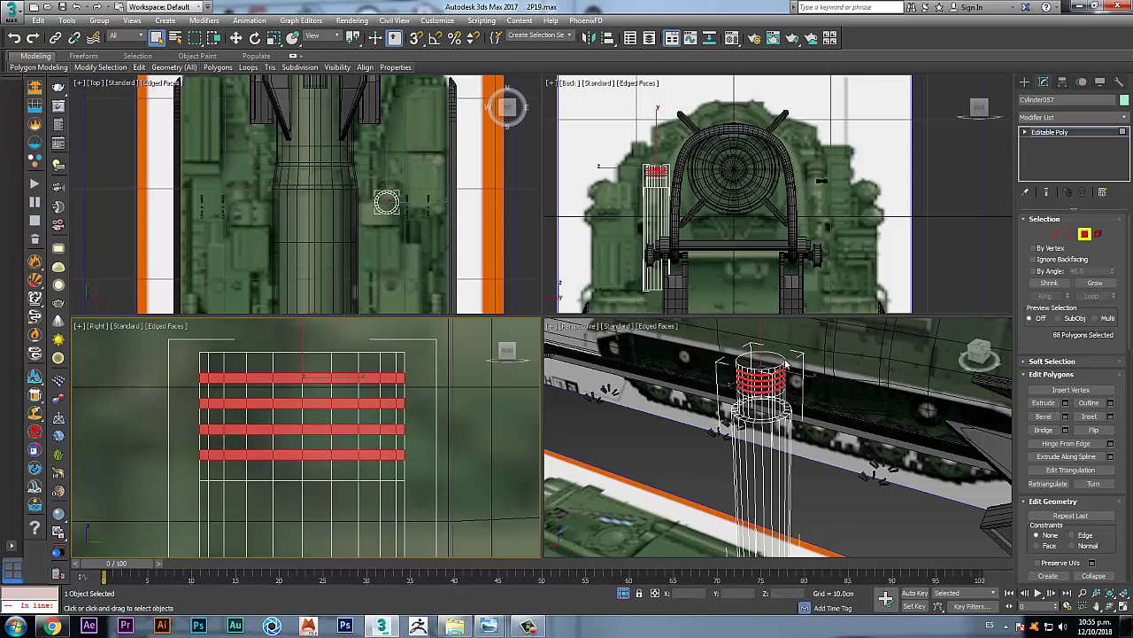
scroll(772, 363, "up", 4)
scroll(762, 399, "up", 2)
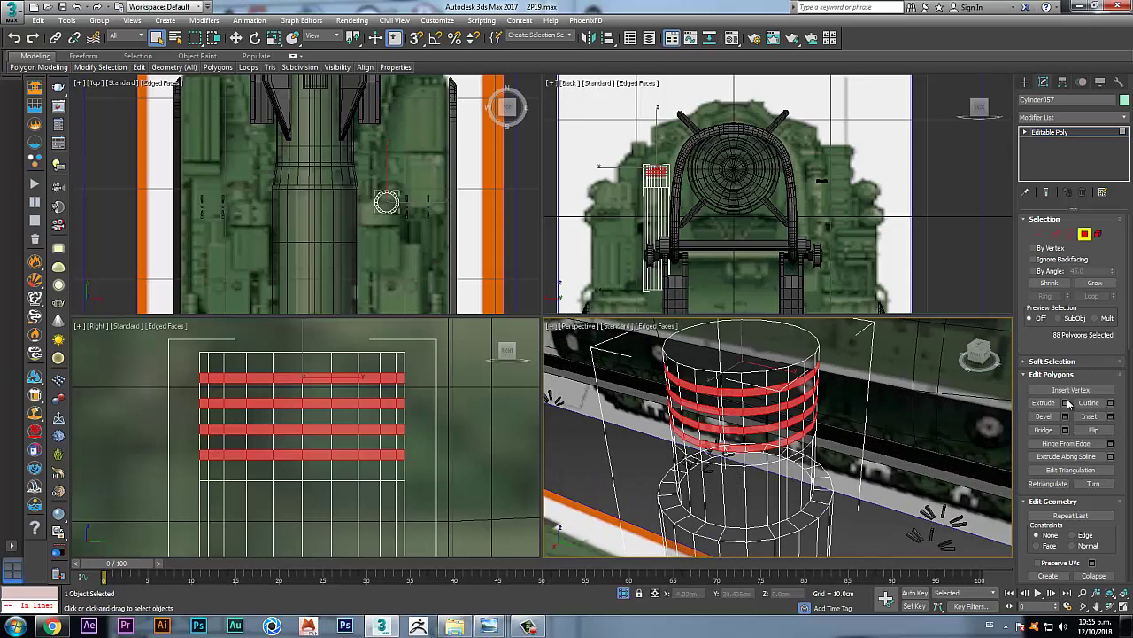
left_click(1065, 403)
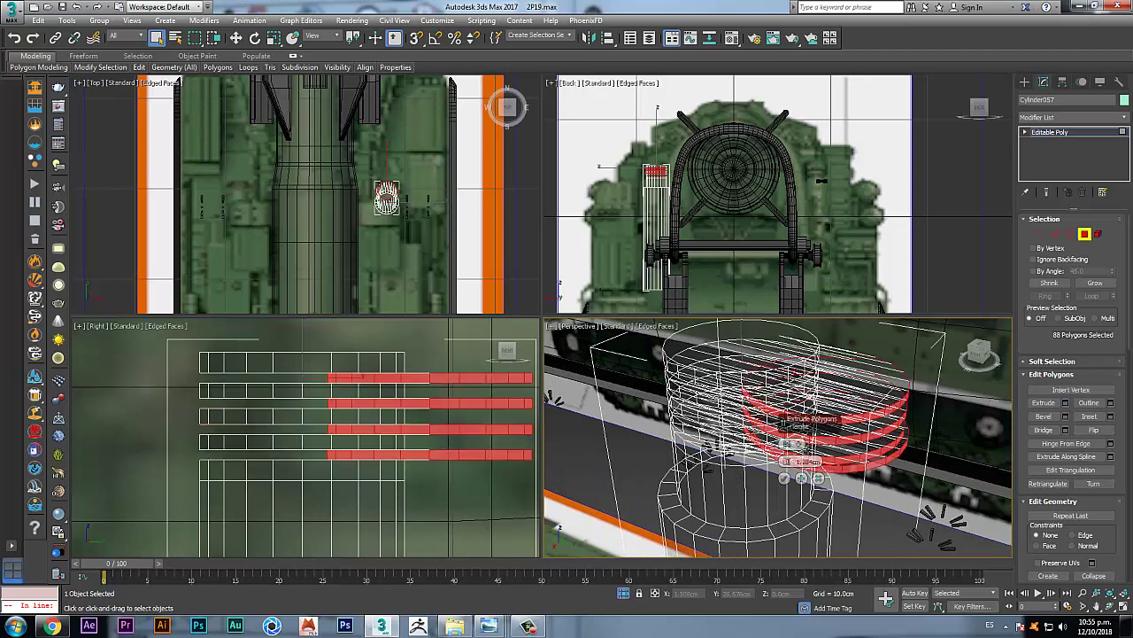
left_click(791, 443)
left_click(824, 464)
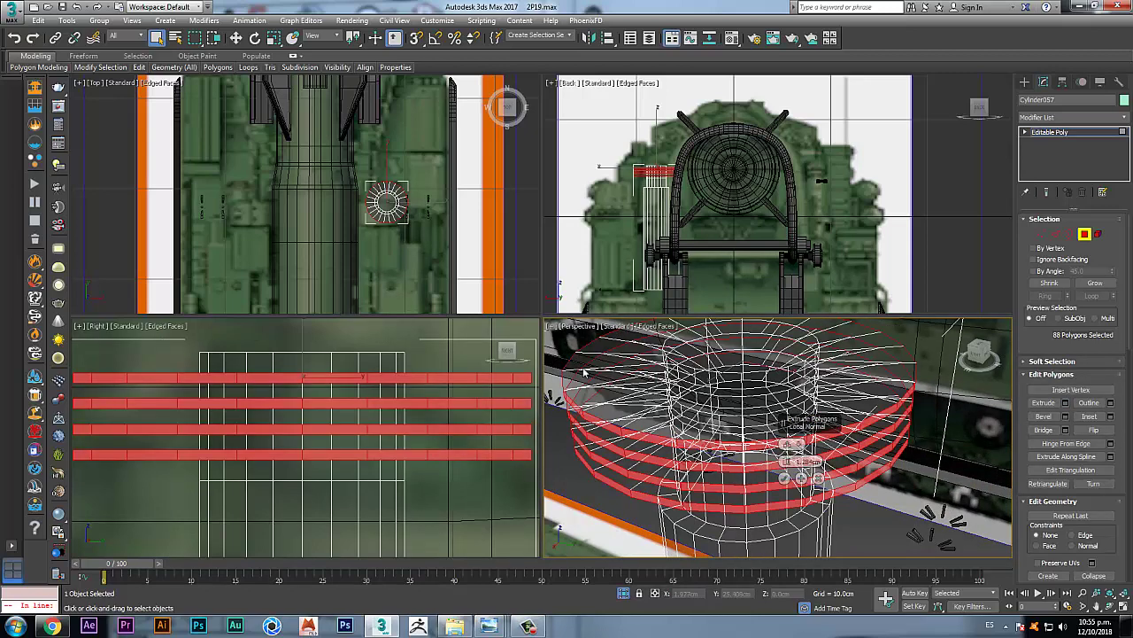
scroll(418, 184, "up", 5)
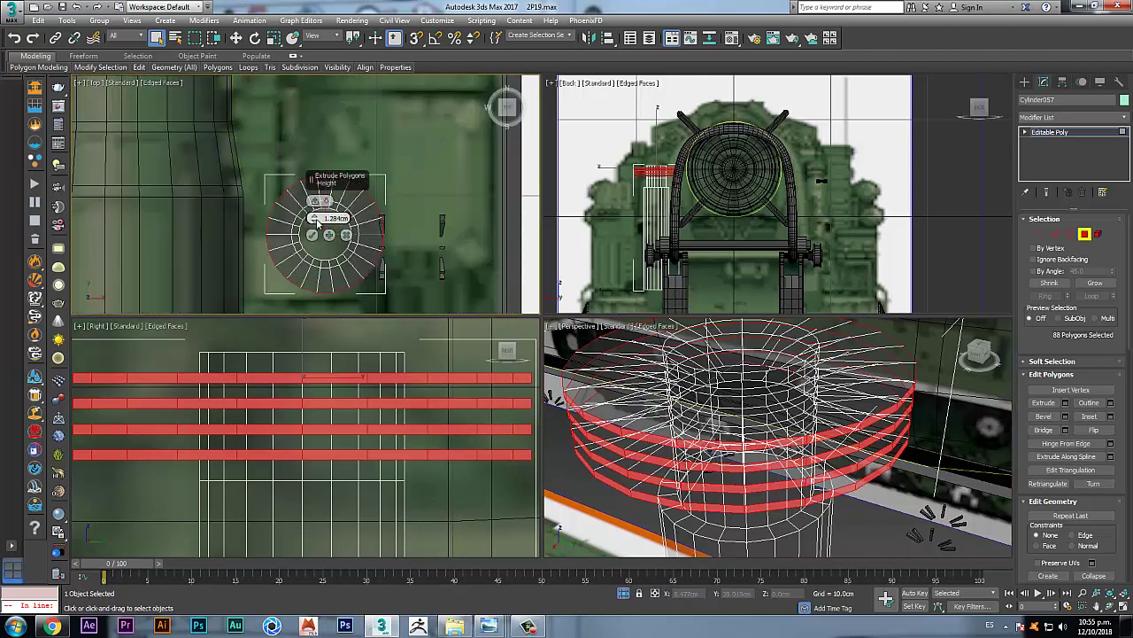
left_click_drag(316, 219, 336, 250)
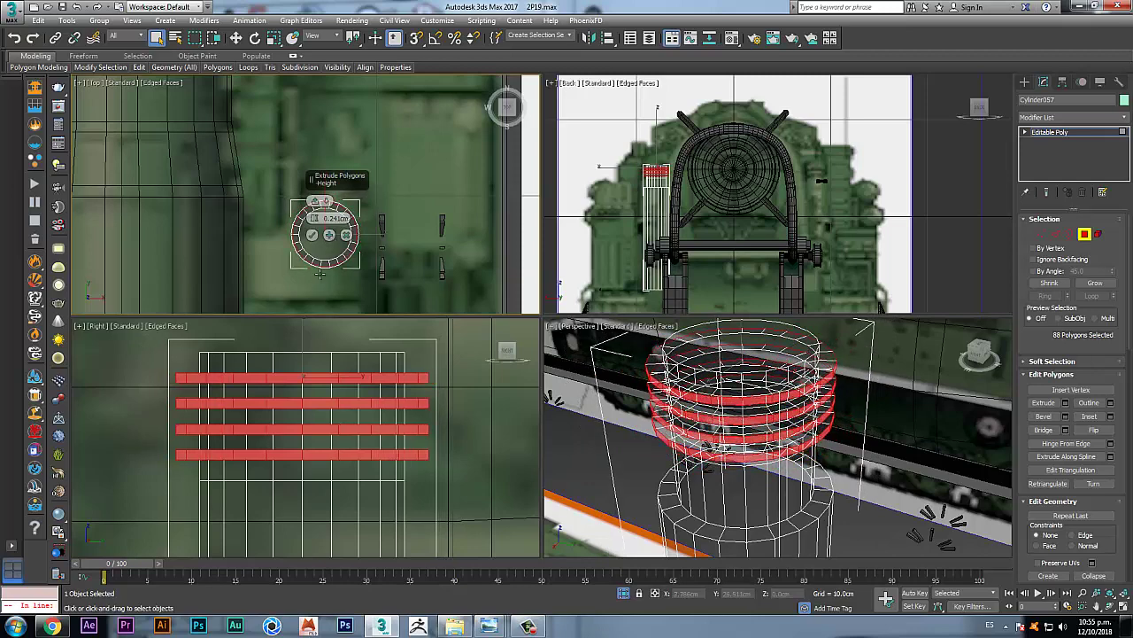
left_click(312, 235)
Step: Leave polygon editing and assign the dark grey "ddd" material to the whole cylinder
middle_click_drag(749, 426, 733, 404, "alt")
left_click(1084, 234)
scroll(411, 424, "down", 3)
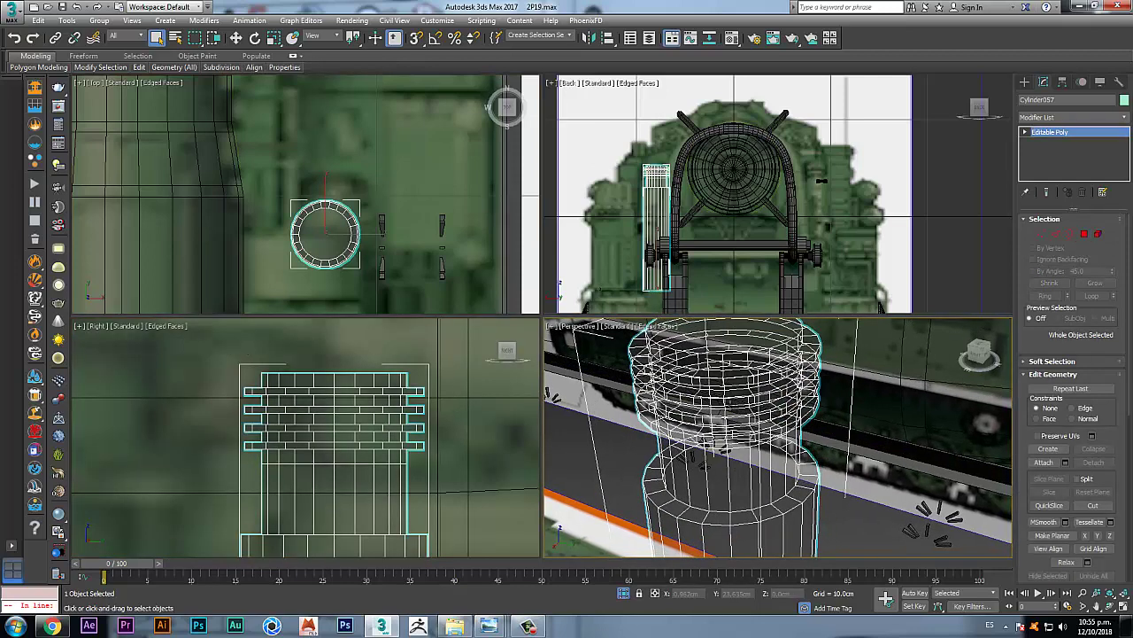
left_click(731, 38)
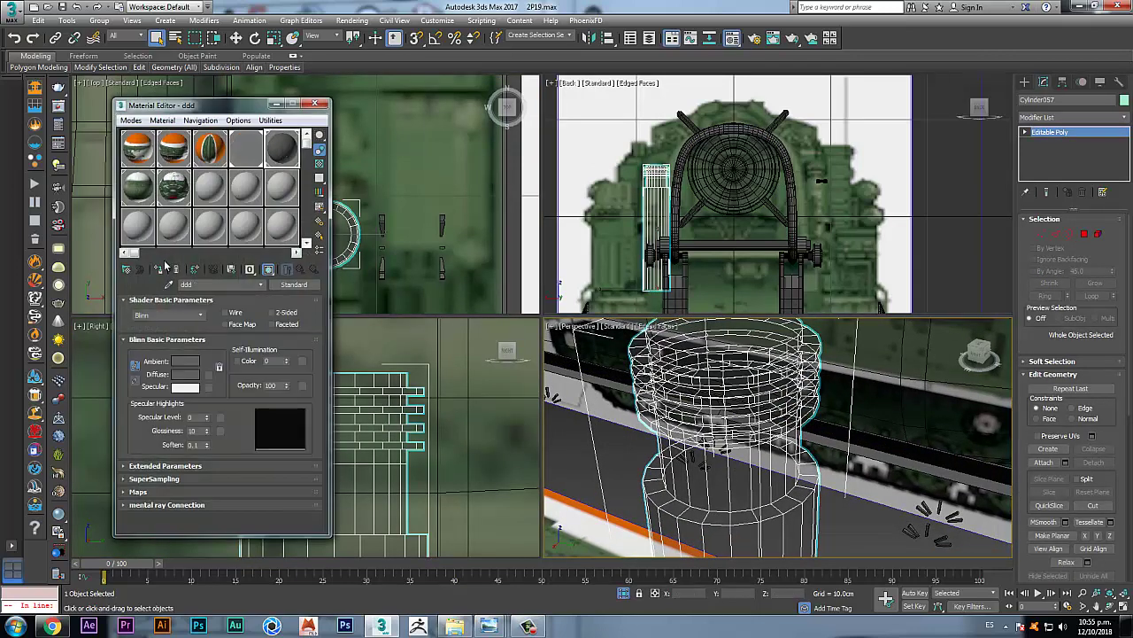
left_click(316, 105)
middle_click_drag(735, 416, 713, 430, "alt")
Step: Inset the neck's top cap polygon to form a rim around it
left_click(1085, 234)
left_click(738, 340)
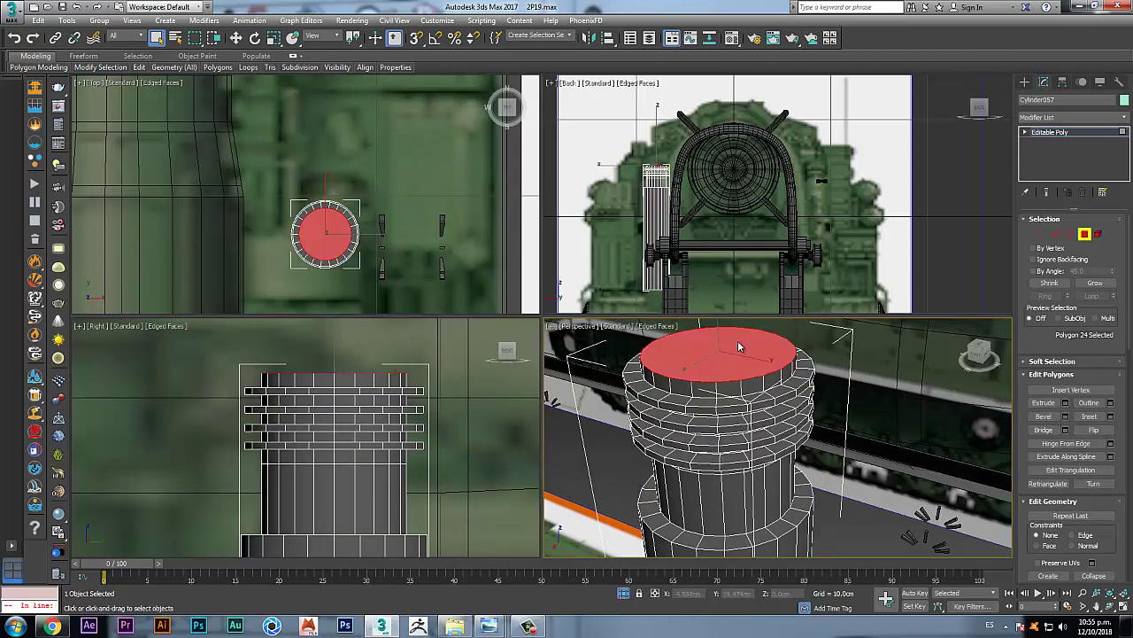
left_click(1112, 416)
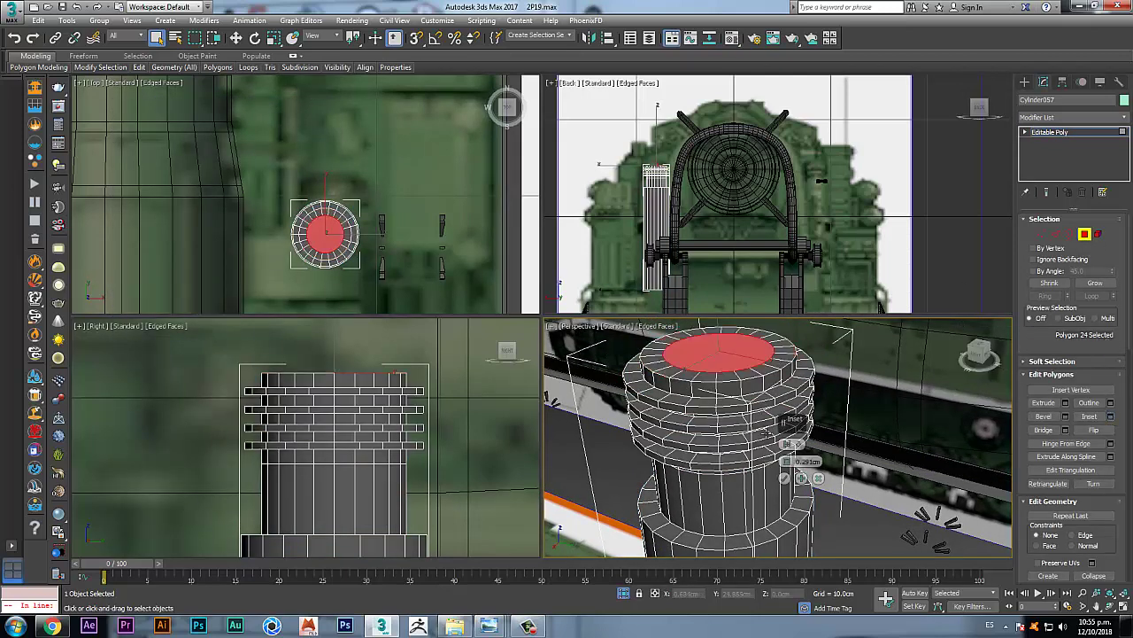
right_click(785, 461)
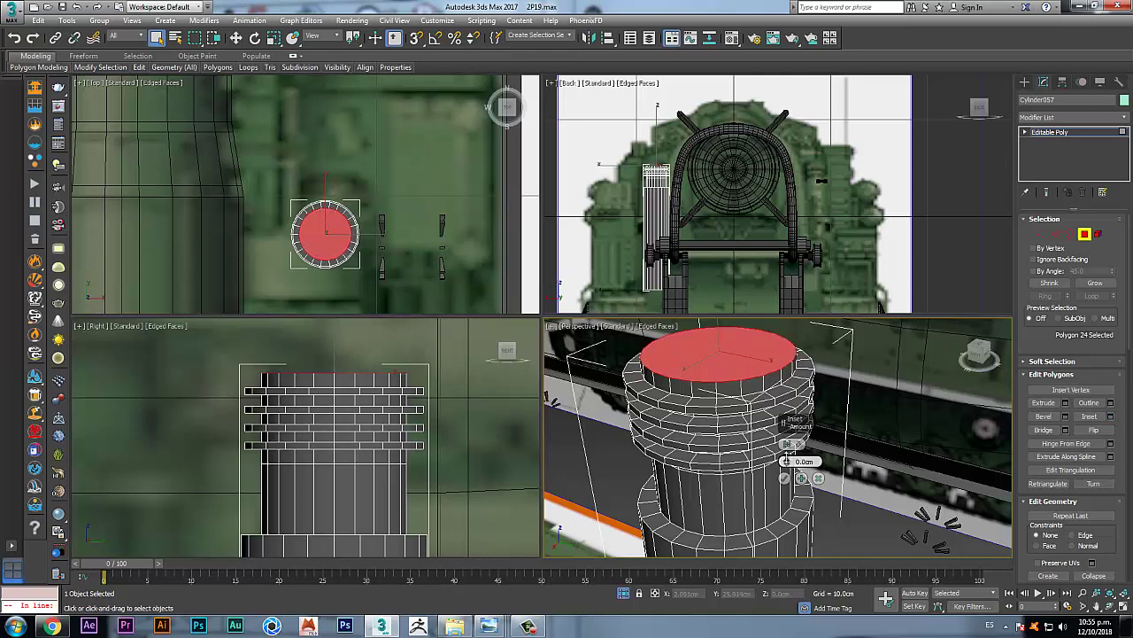
left_click_drag(784, 461, 787, 463)
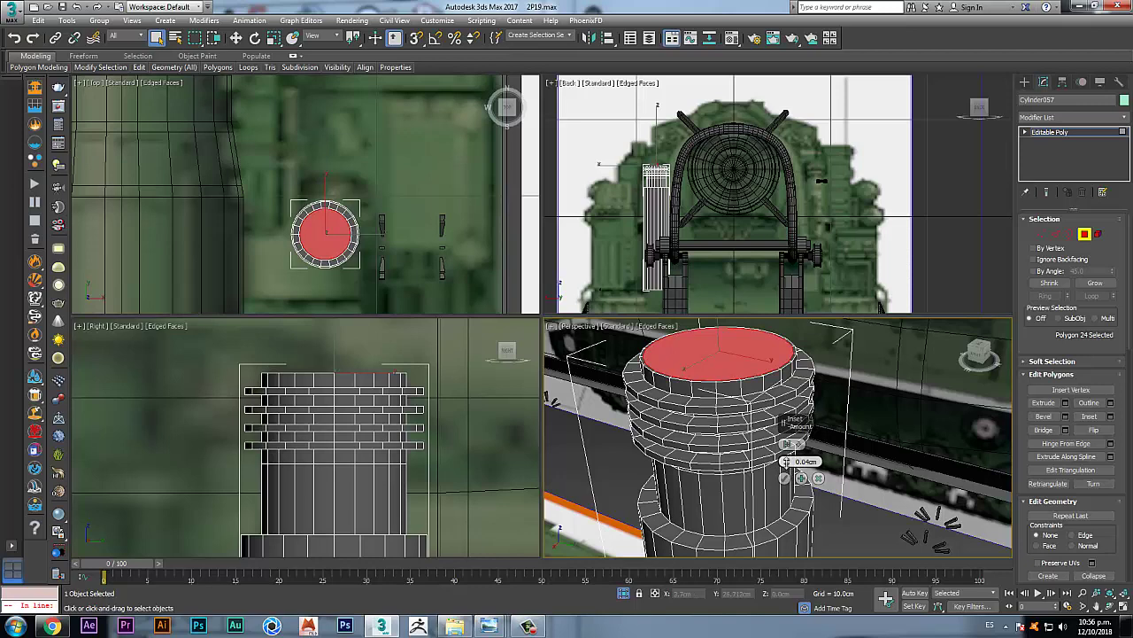
left_click_drag(784, 463, 785, 464)
left_click(784, 479)
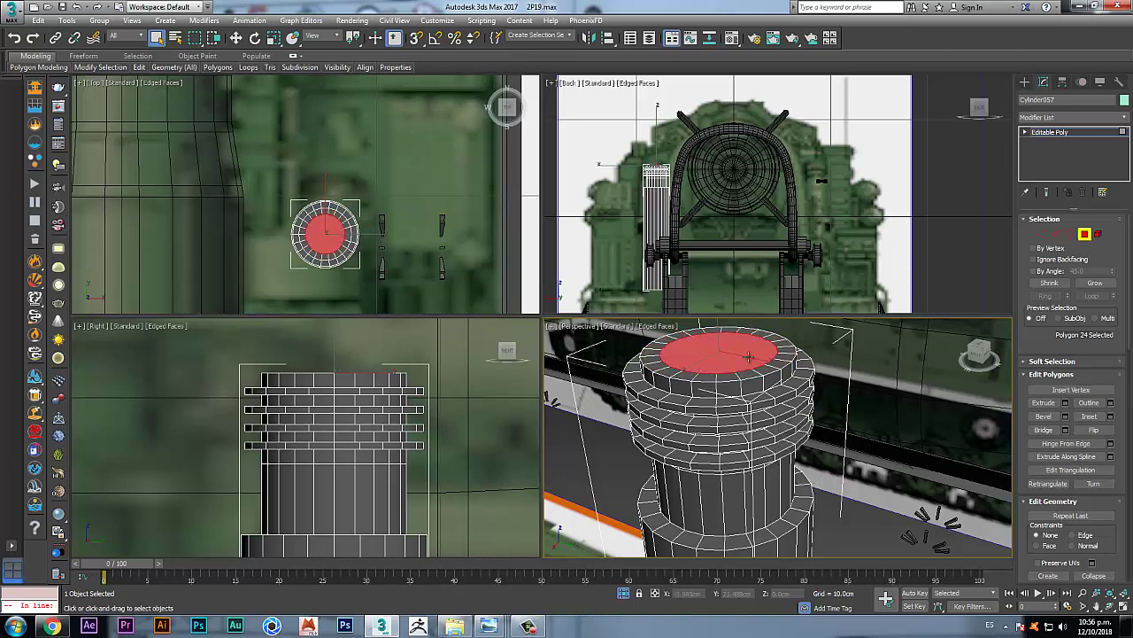
Step: Chamfer the outer edge loop of the neck's top cap by about 0.04 cm with 2 segments
scroll(748, 358, "up", 2)
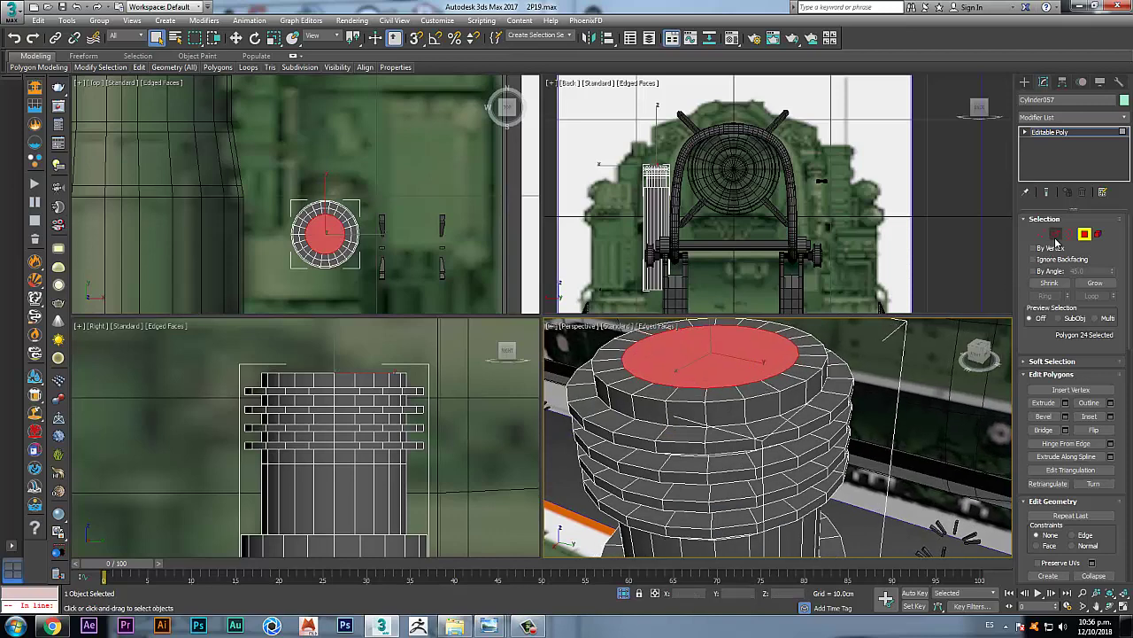
left_click(1056, 234)
left_click(763, 392)
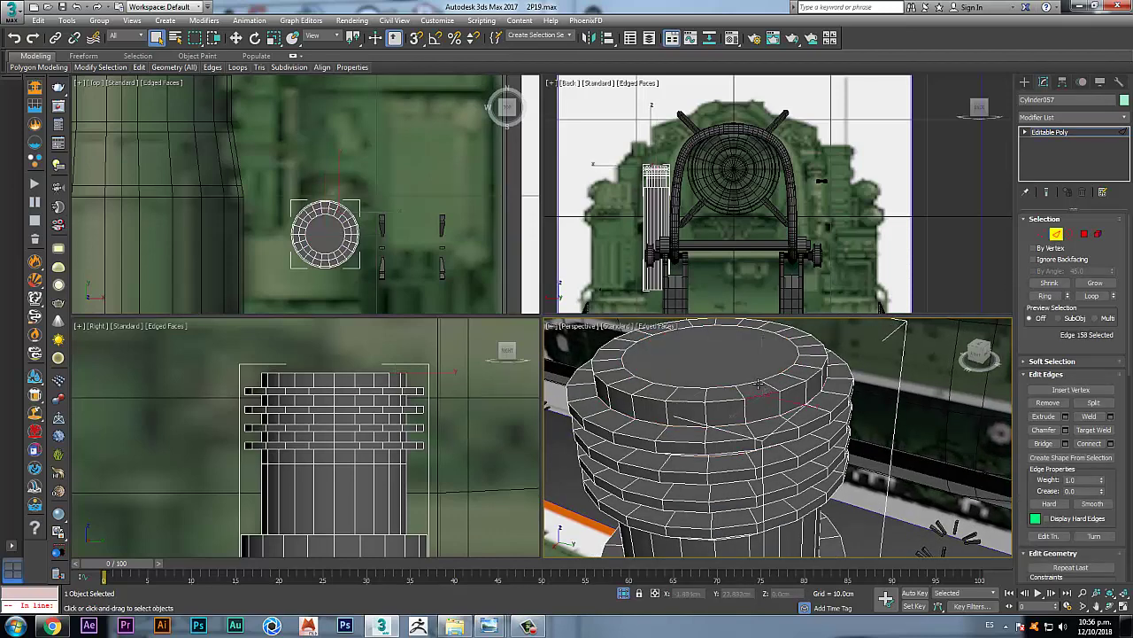
left_click(1092, 296)
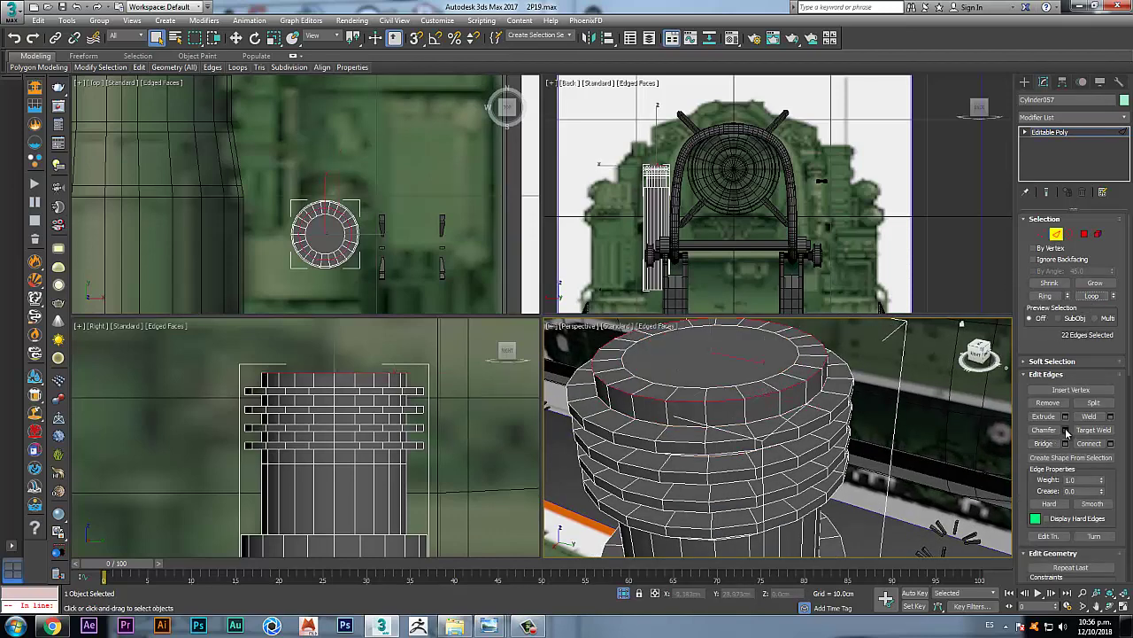
left_click(1110, 443)
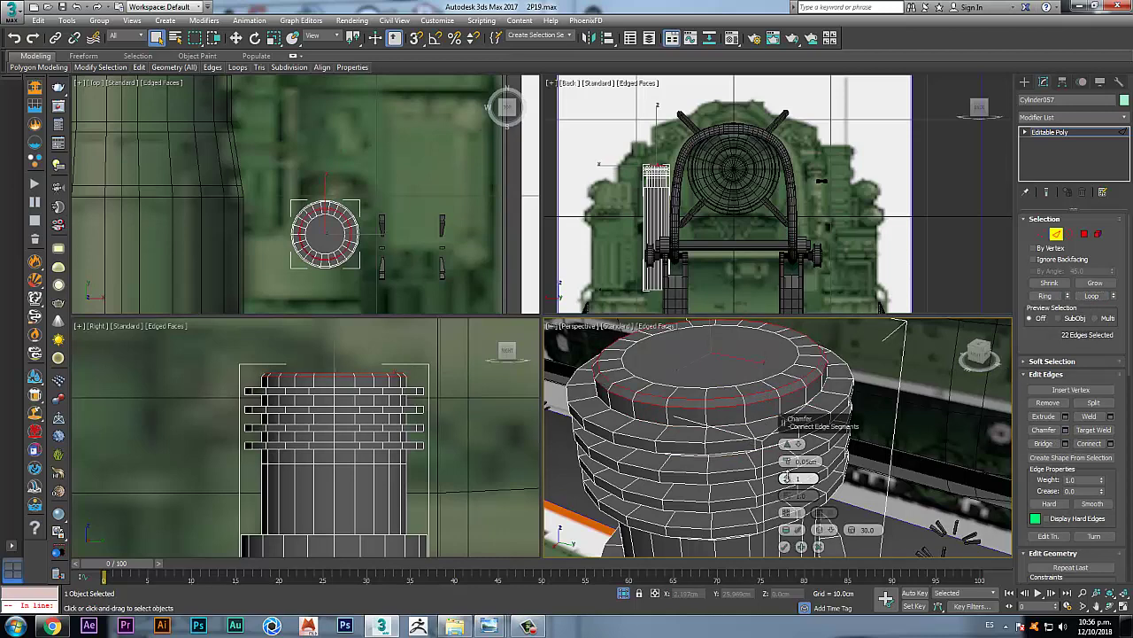
left_click(788, 476)
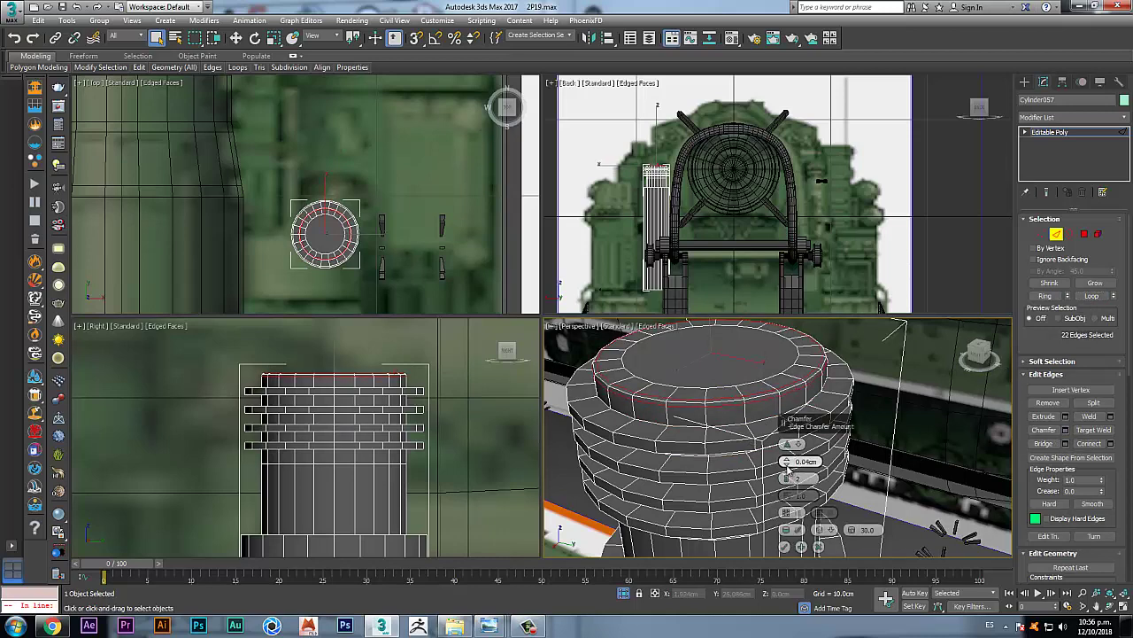
left_click(786, 547)
middle_click_drag(767, 438, 760, 423)
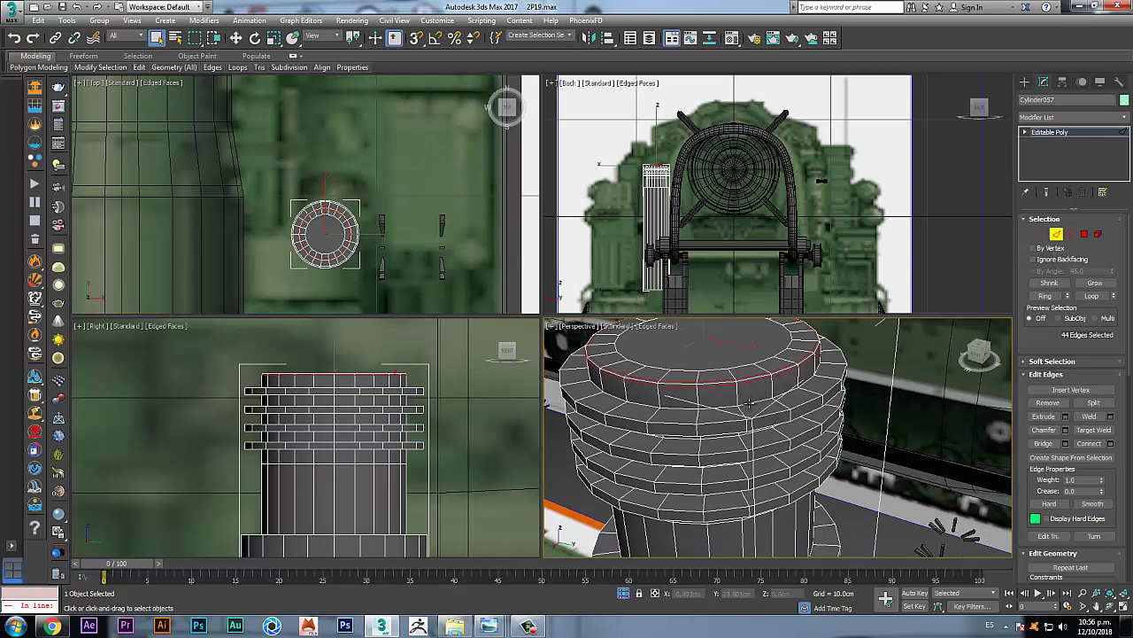
Step: Select the edge rings across the four neck ribs and connect them with 2 segments and a pinch of 88
left_click(748, 434)
left_click(746, 467, "ctrl")
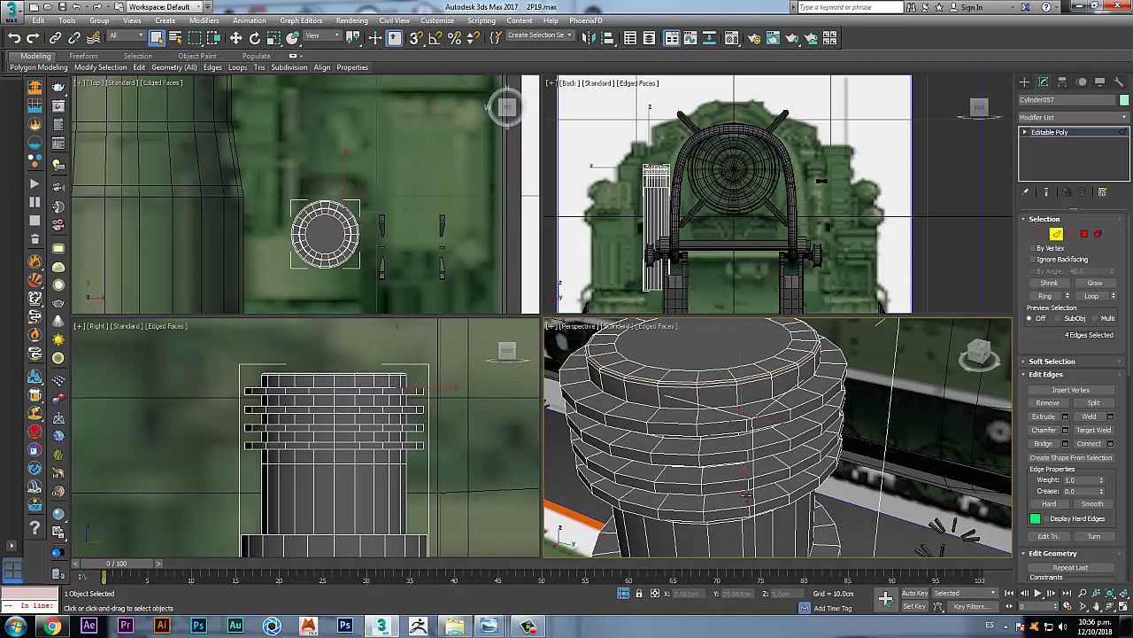
middle_click_drag(757, 458, 749, 421, "alt")
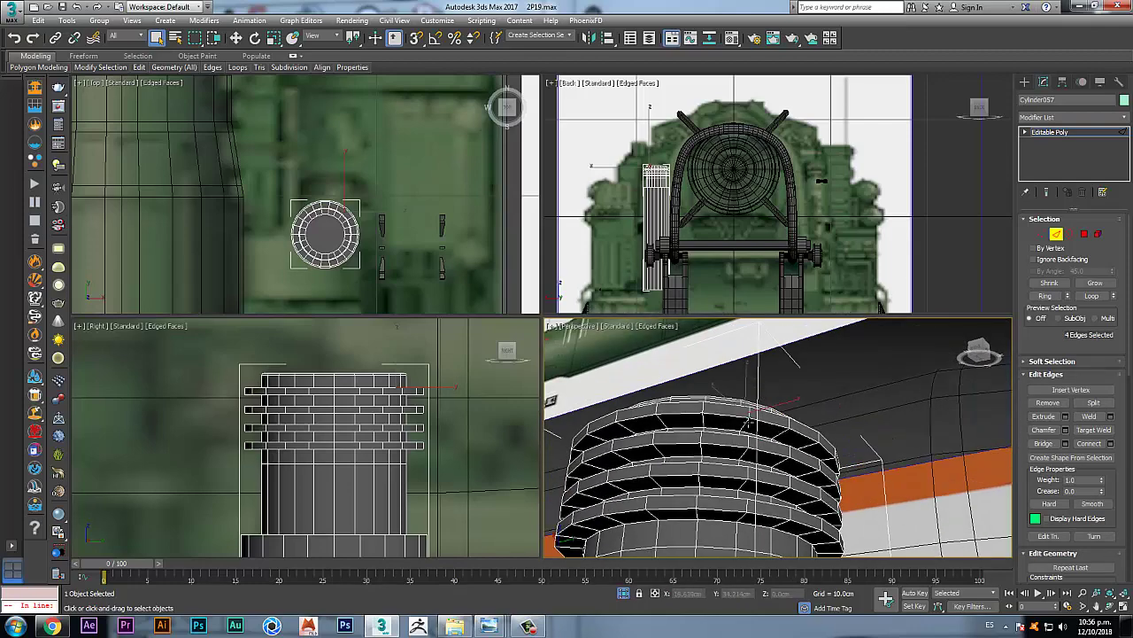
left_click(747, 423, "ctrl")
left_click(1054, 296)
left_click(1111, 443)
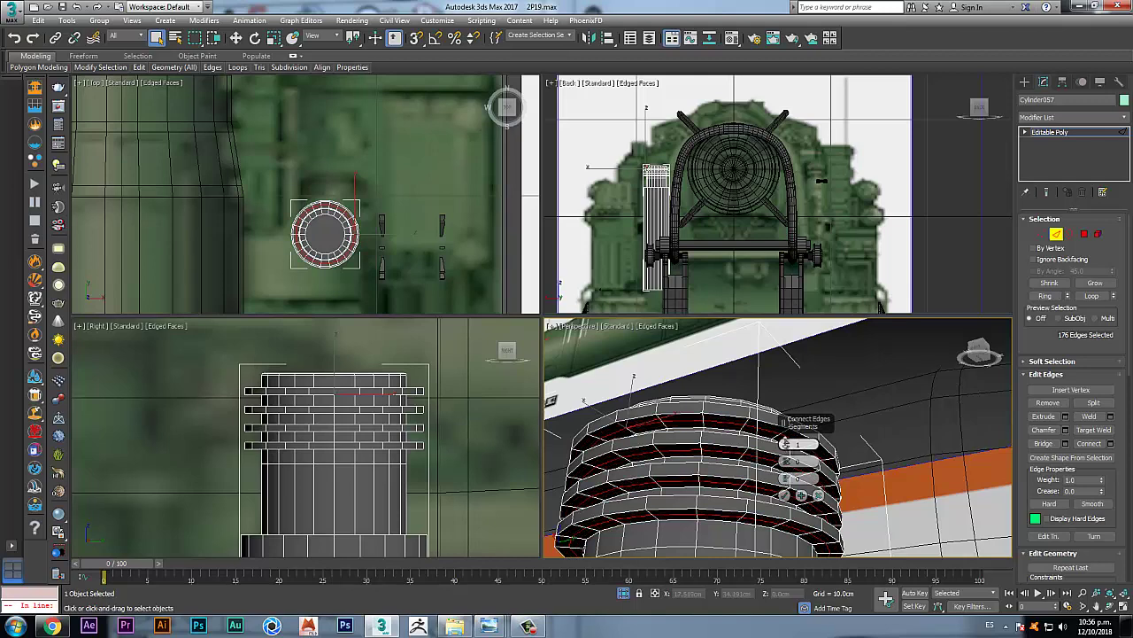
left_click(786, 441)
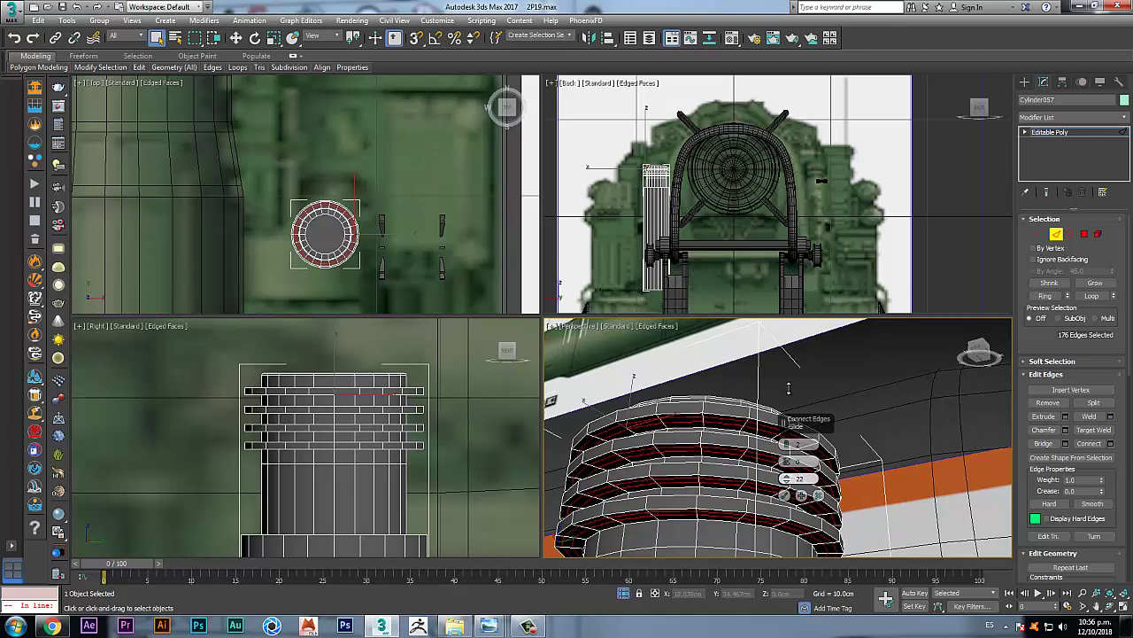
middle_click_drag(735, 420, 721, 420, "alt")
scroll(722, 421, "up", 4)
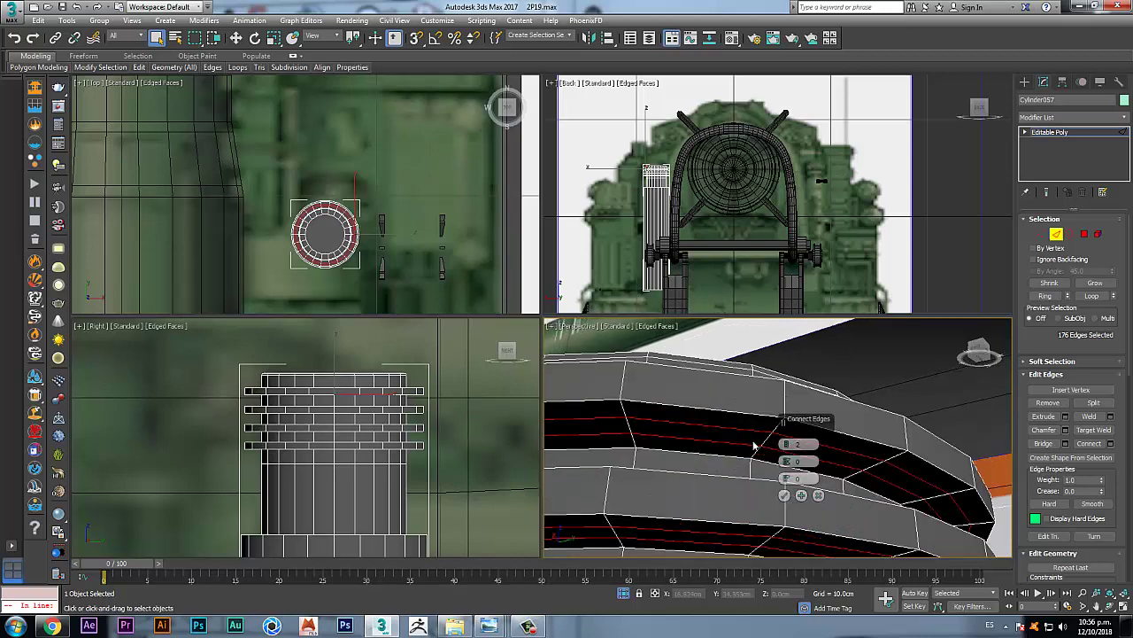
left_click_drag(786, 451, 788, 245)
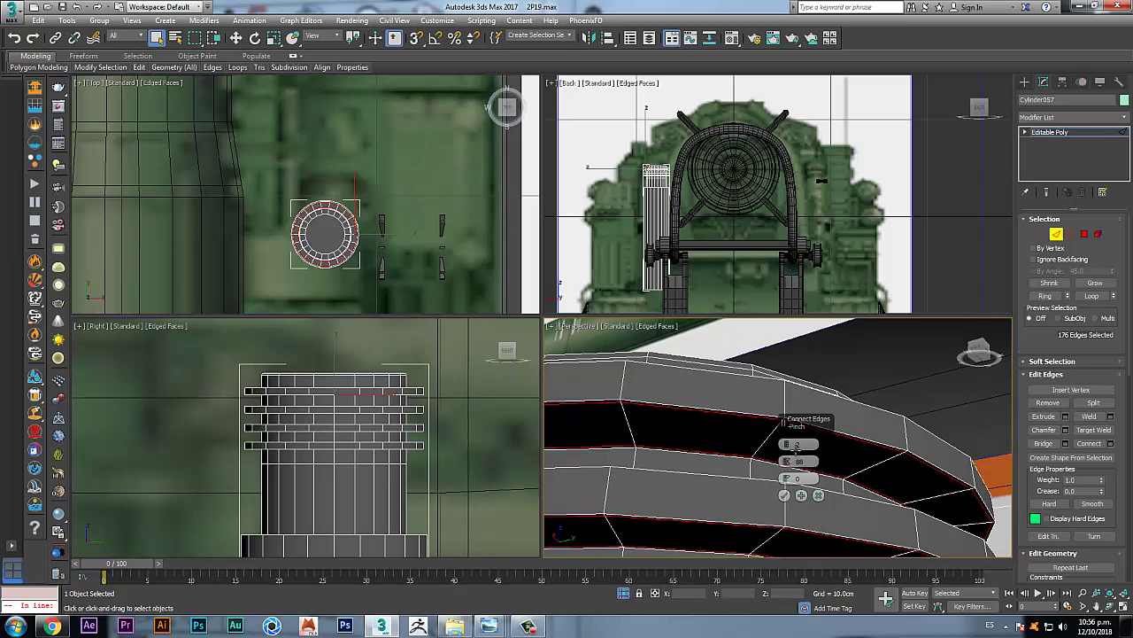
left_click(783, 495)
Step: Connect the vertical edge rings of the recessed neck bands above, between and just below the ribs with 2 segments and pinch 88
middle_click_drag(784, 495, 757, 441, "alt")
left_click(758, 475)
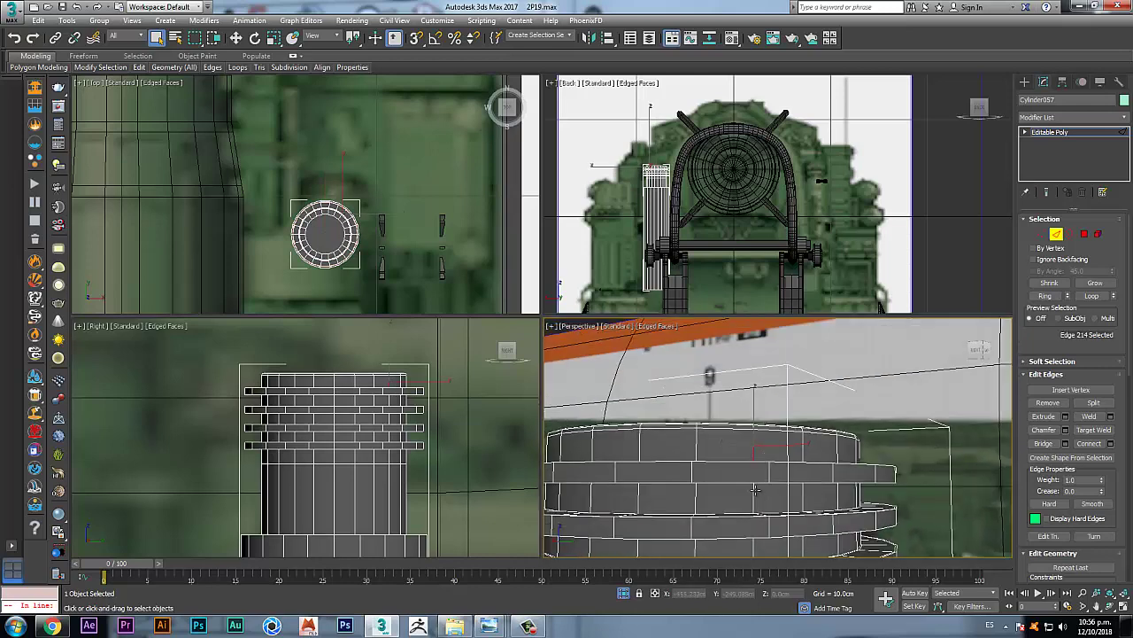
left_click(769, 511, "ctrl")
middle_click_drag(783, 501, 802, 352)
left_click(776, 416, "ctrl")
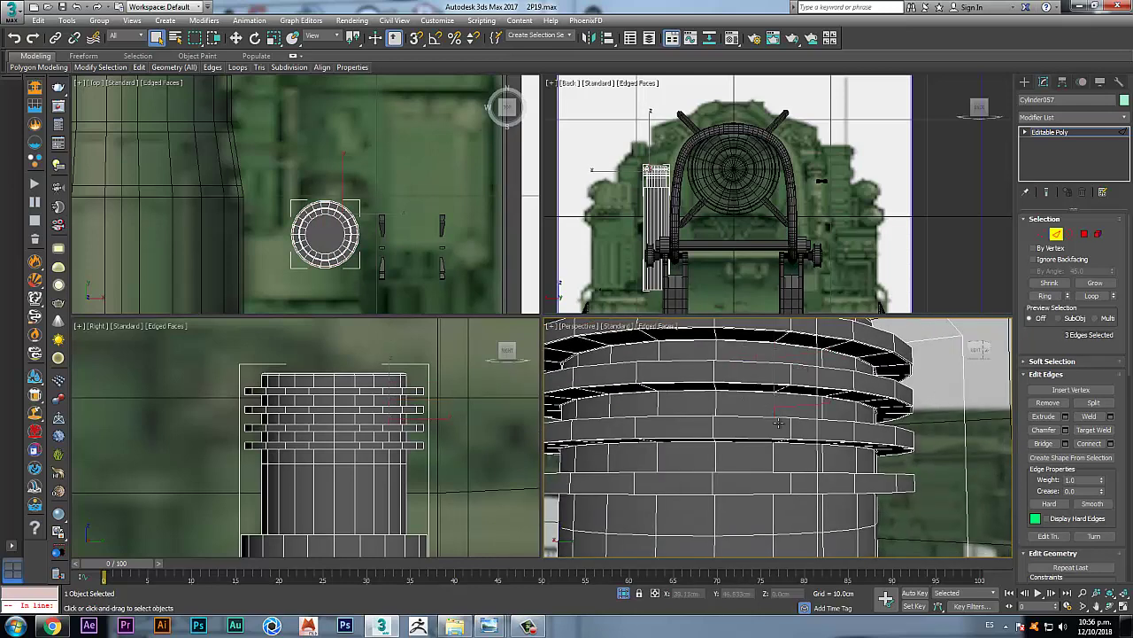
left_click(773, 453, "ctrl")
middle_click_drag(773, 453, 772, 511, "alt")
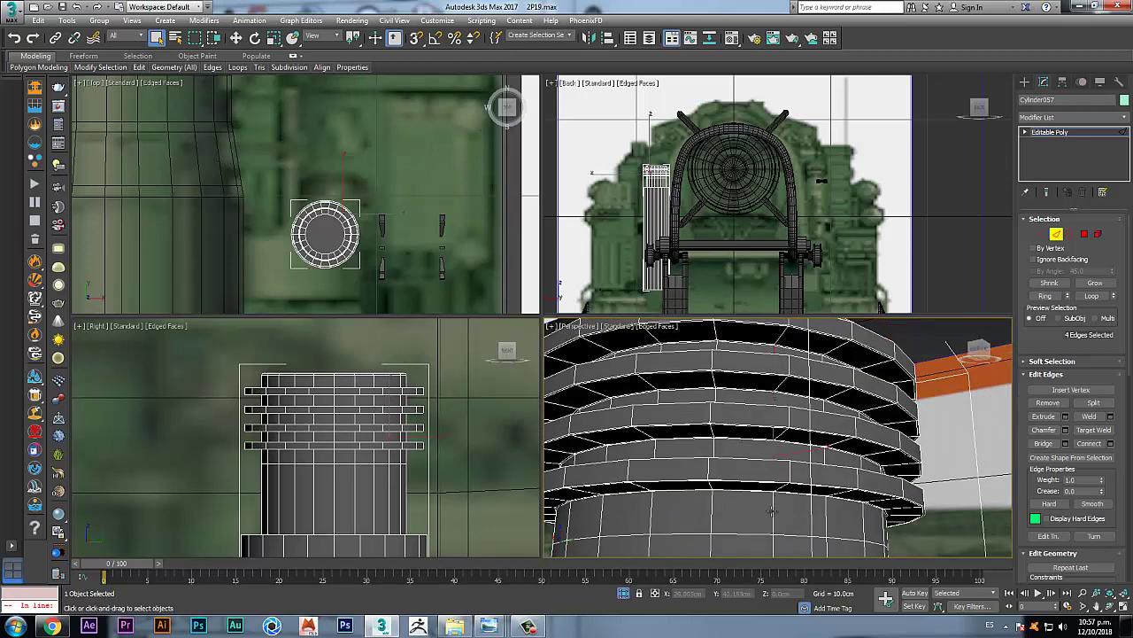
left_click(1045, 296)
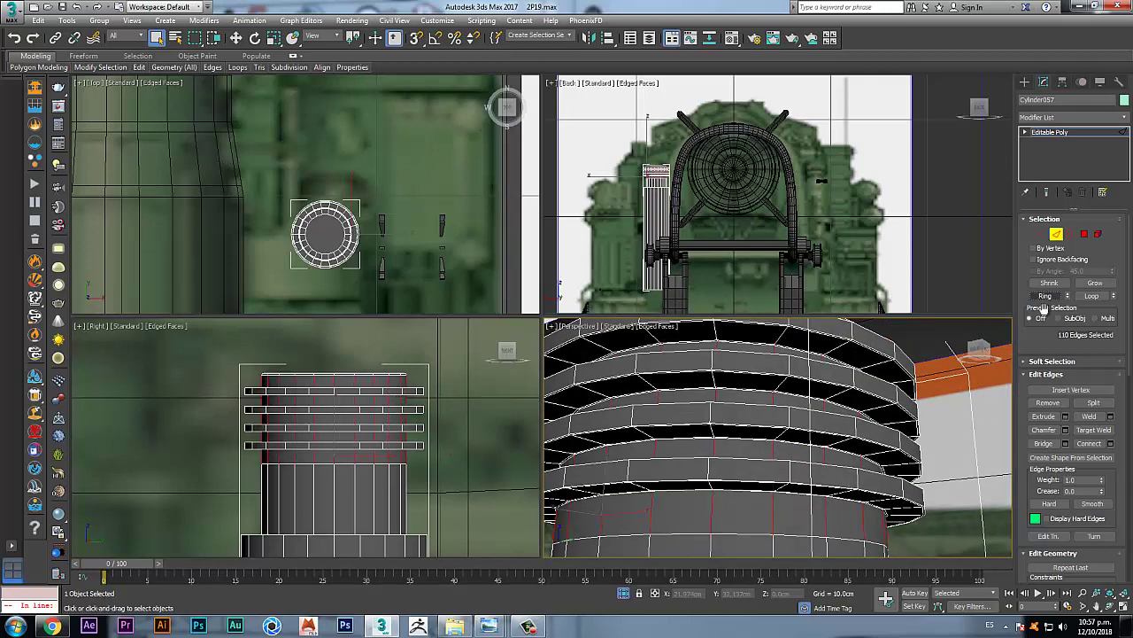
left_click(1110, 443)
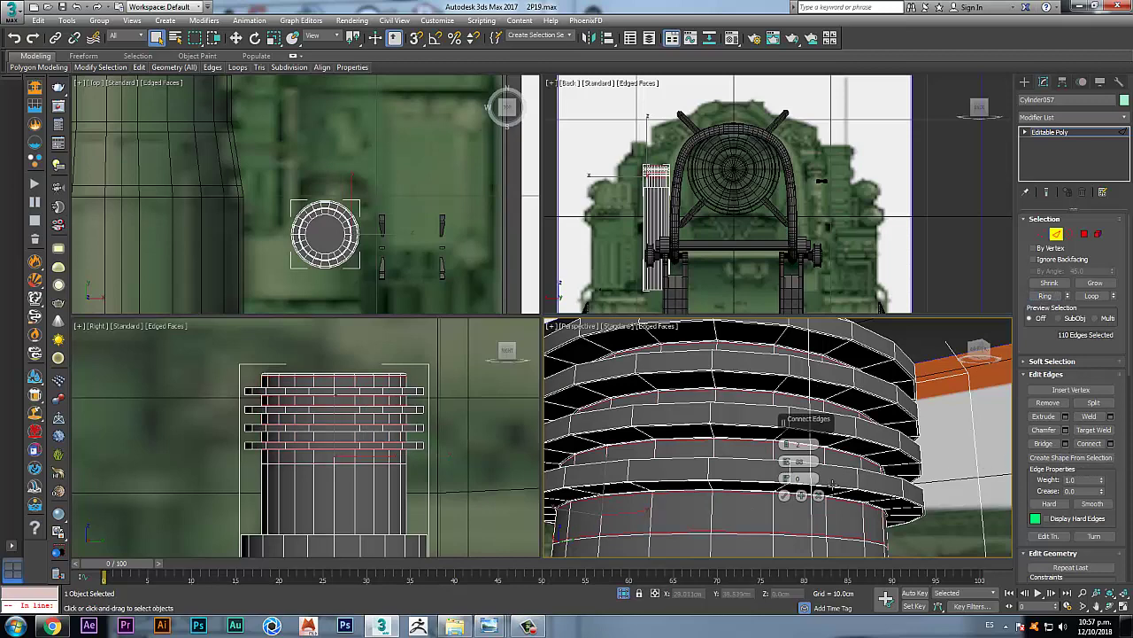
left_click(785, 494)
scroll(773, 431, "down", 2)
middle_click_drag(773, 430, 781, 452, "alt")
left_click(1057, 234)
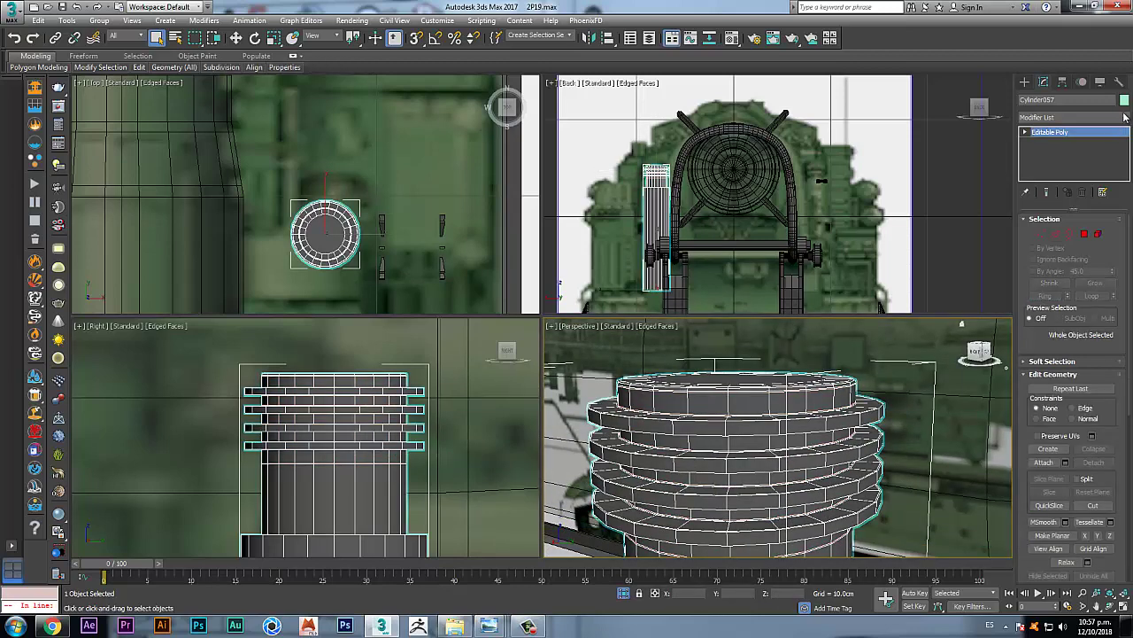
left_click(1123, 117)
scroll(1072, 355, "down", 15)
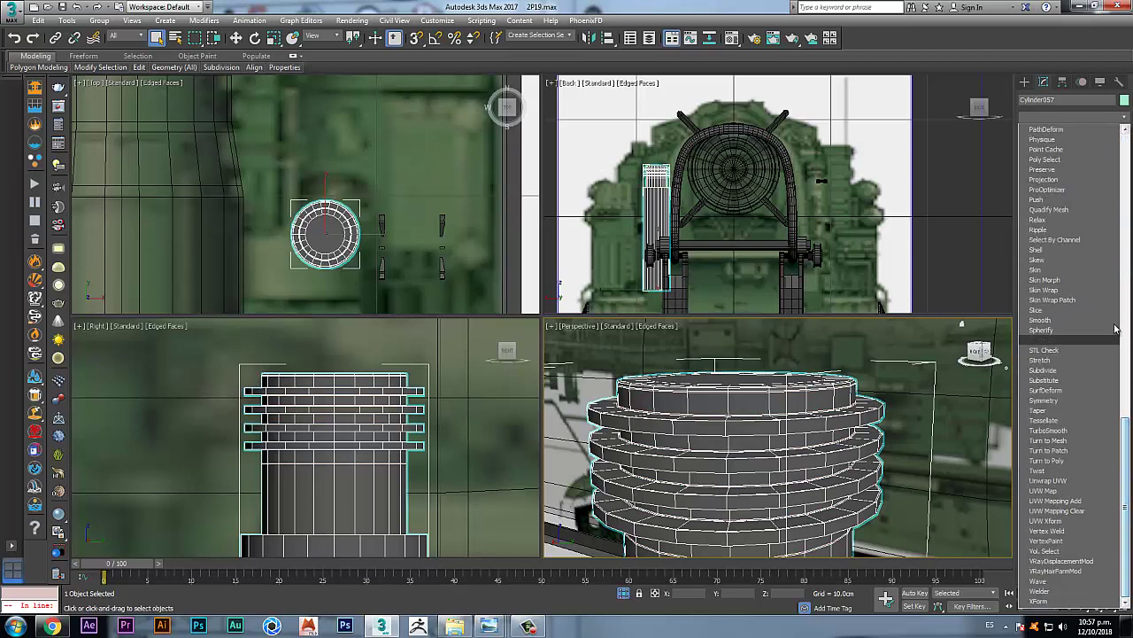
scroll(1096, 279, "up", 3)
scroll(1096, 279, "up", 5)
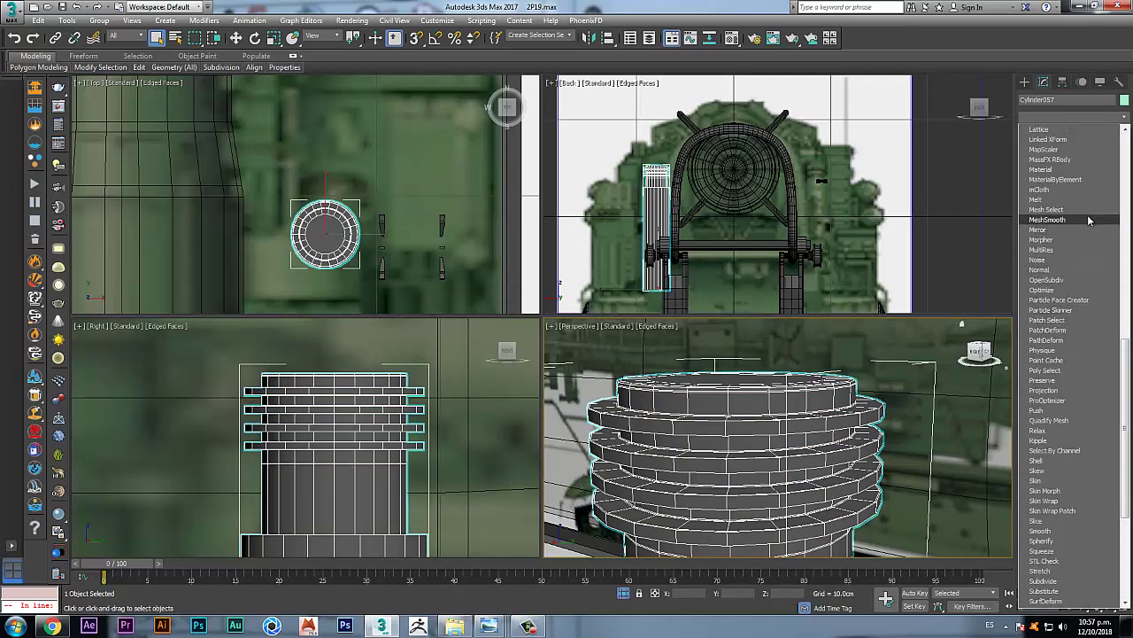
left_click(668, 5)
middle_click_drag(777, 493, 787, 393)
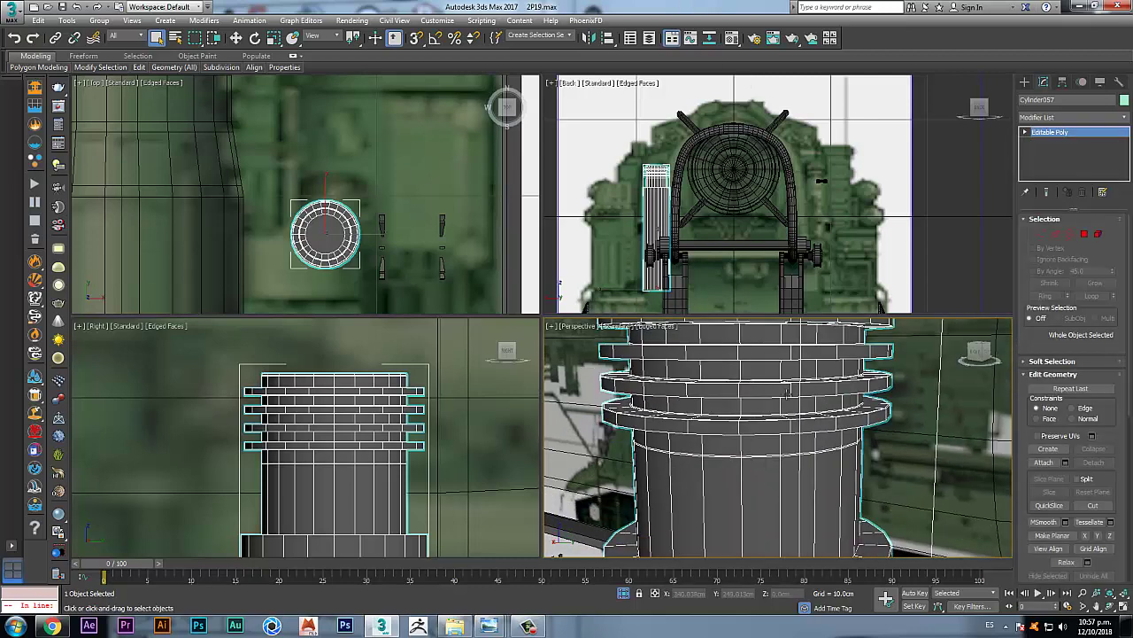
Step: Connect the vertical edge ring of the plain neck section below the ribs with 2 segments and a pinch of 94
scroll(806, 456, "down", 3)
middle_click_drag(802, 463, 732, 423)
scroll(782, 401, "up", 2)
key("2")
scroll(756, 384, "up", 2)
left_click(897, 410)
left_click(732, 456)
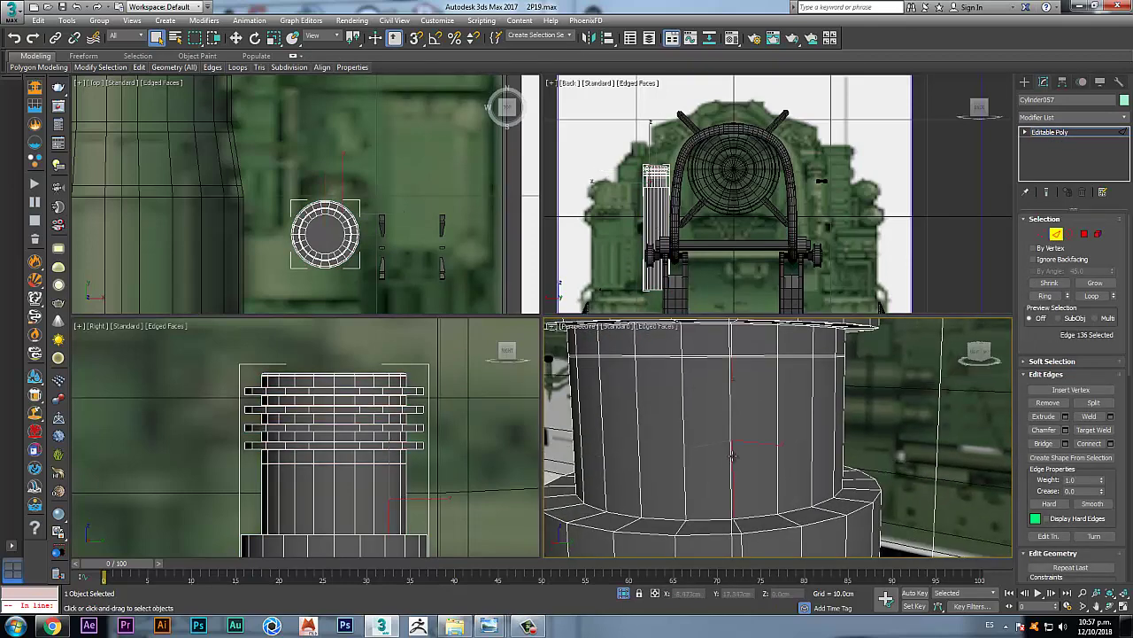
left_click(1046, 295)
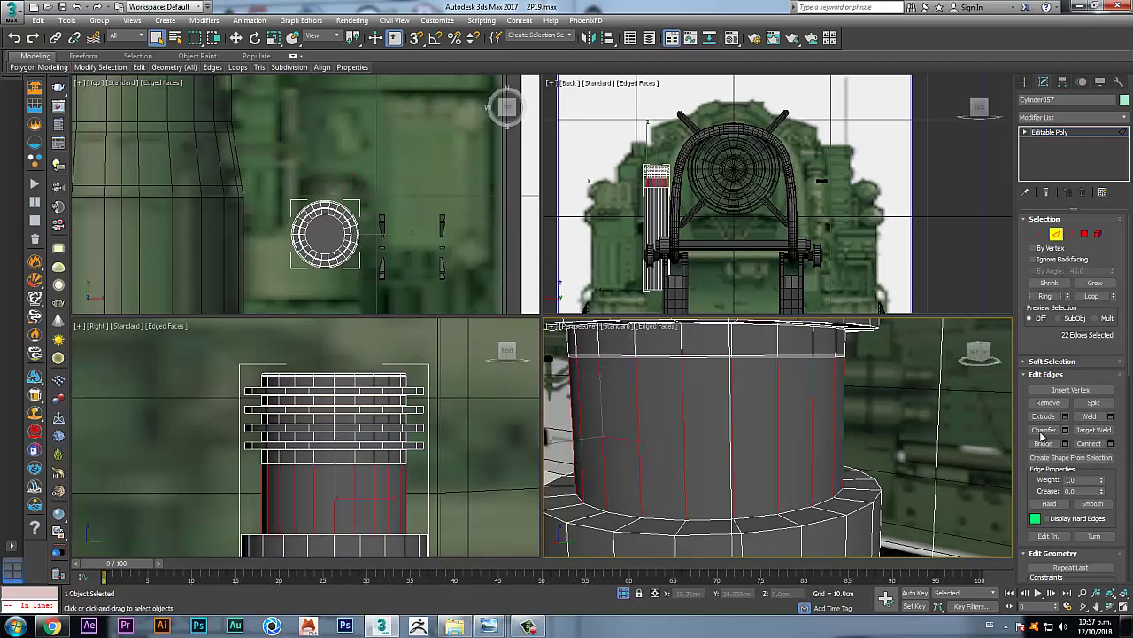
left_click(1110, 442)
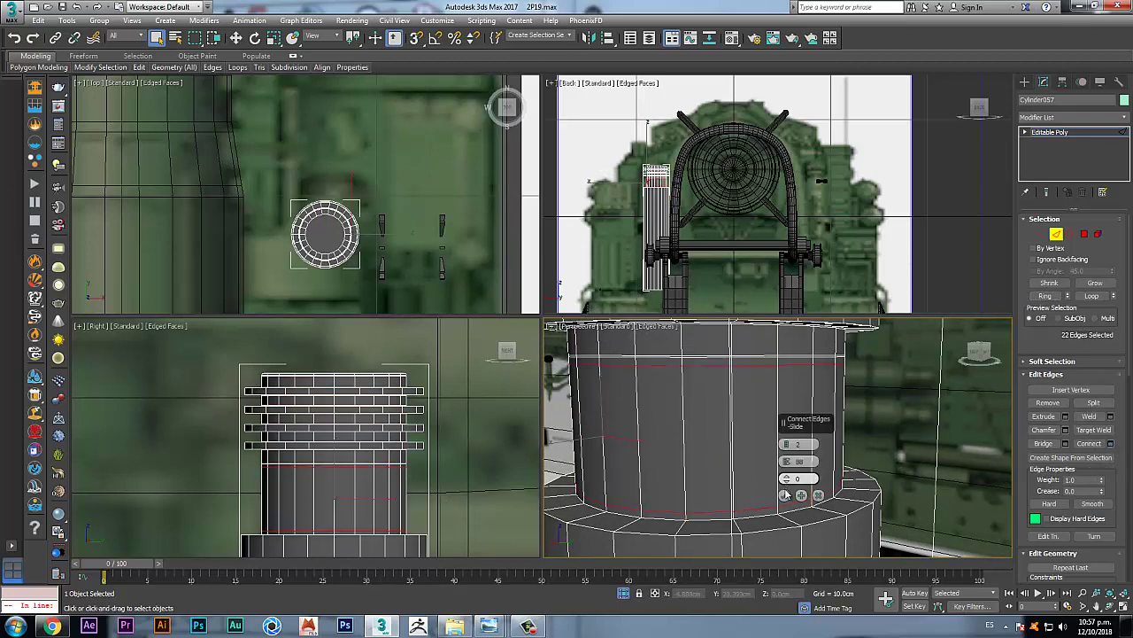
left_click_drag(785, 445, 786, 439)
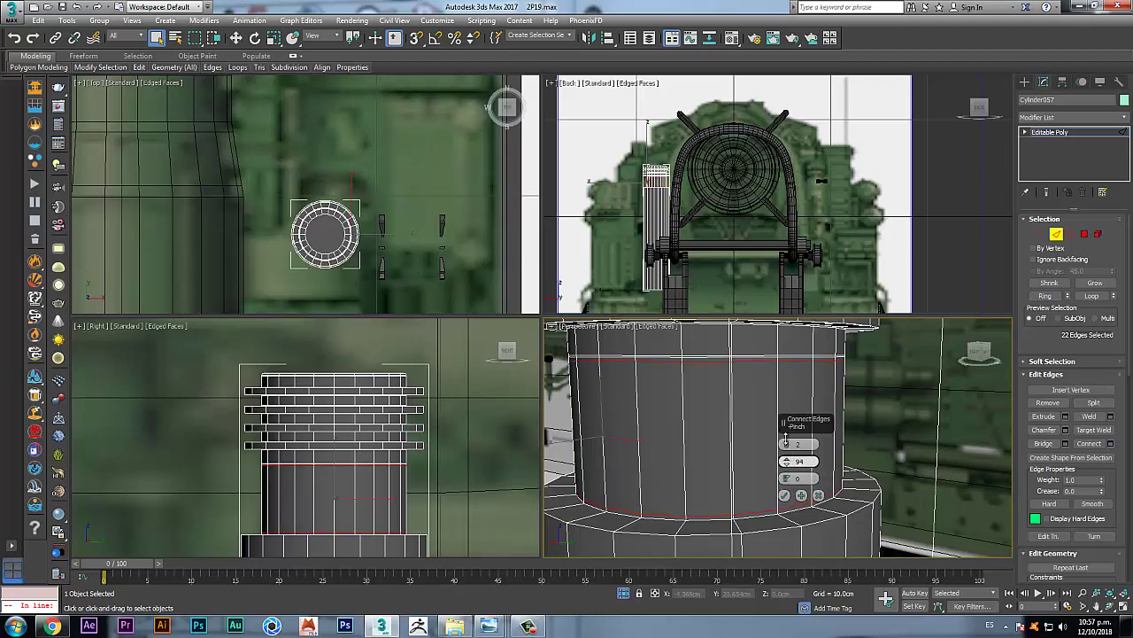
left_click(785, 494)
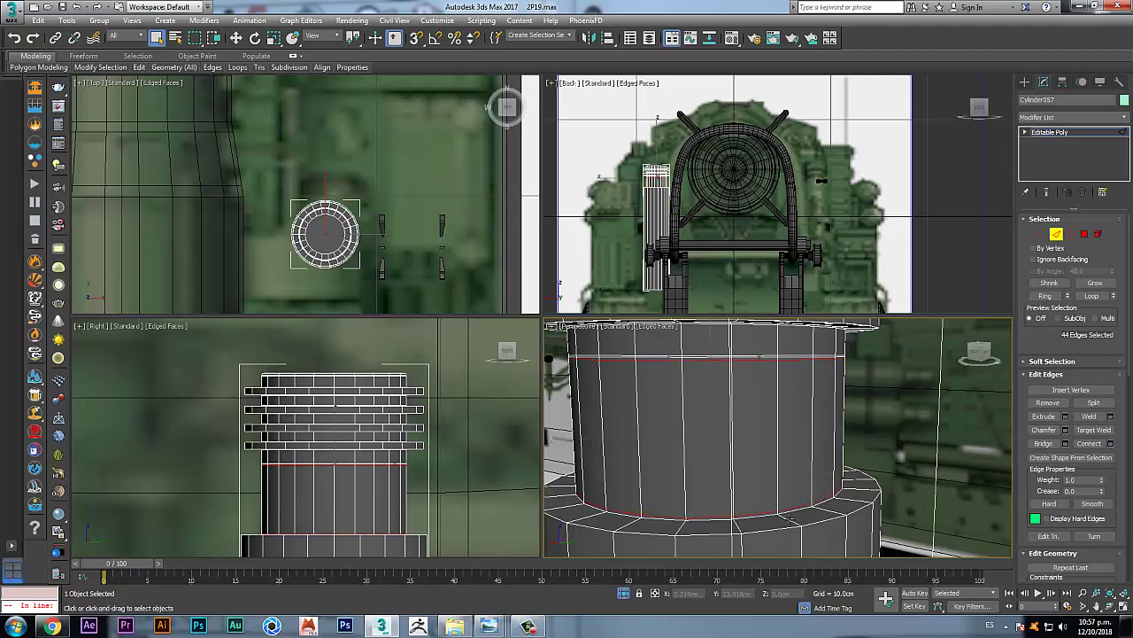
Step: Connect the radial edge ring on the flat shoulder between the neck and the wider body with 2 segments
left_click(806, 519)
middle_click_drag(808, 469, 804, 332)
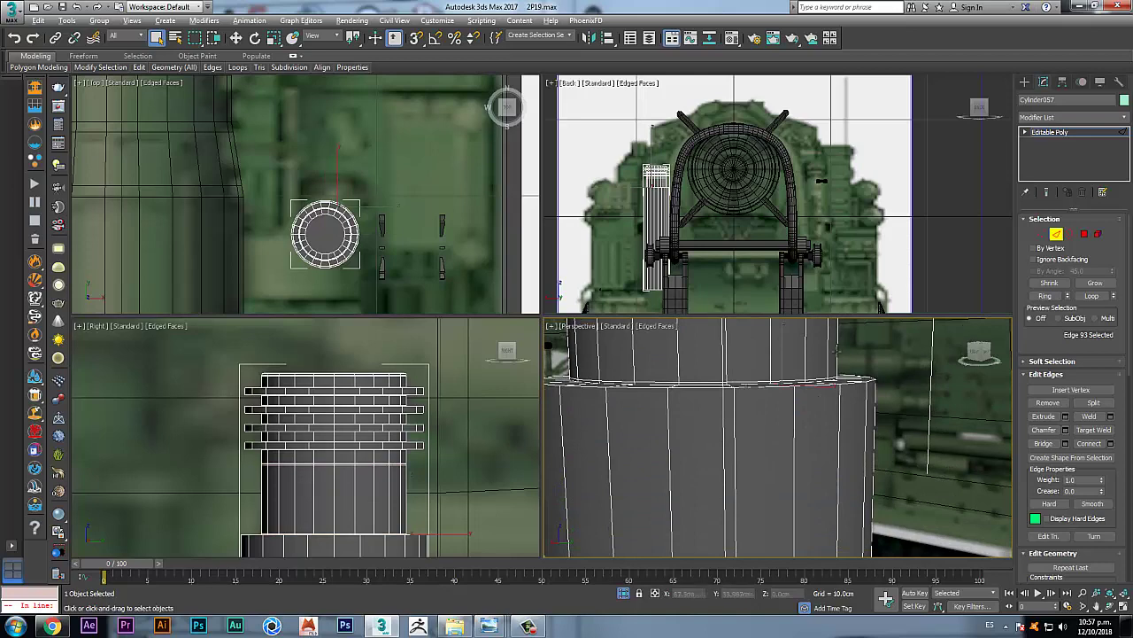
middle_click_drag(835, 385, 837, 399, "alt")
left_click(1046, 297)
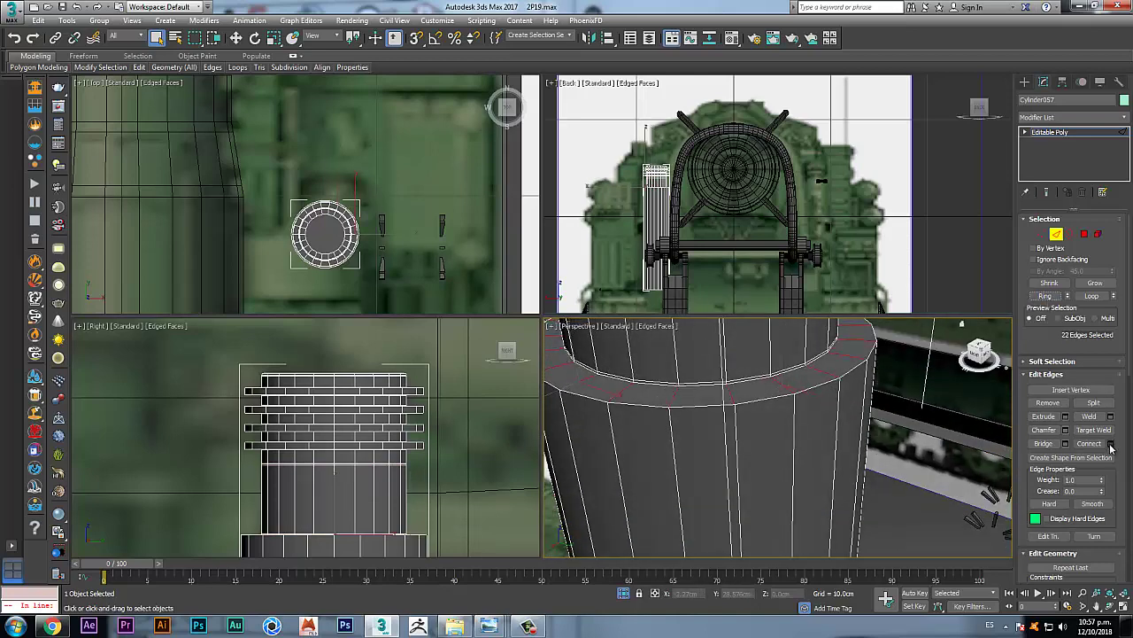
left_click(1111, 443)
left_click(786, 496)
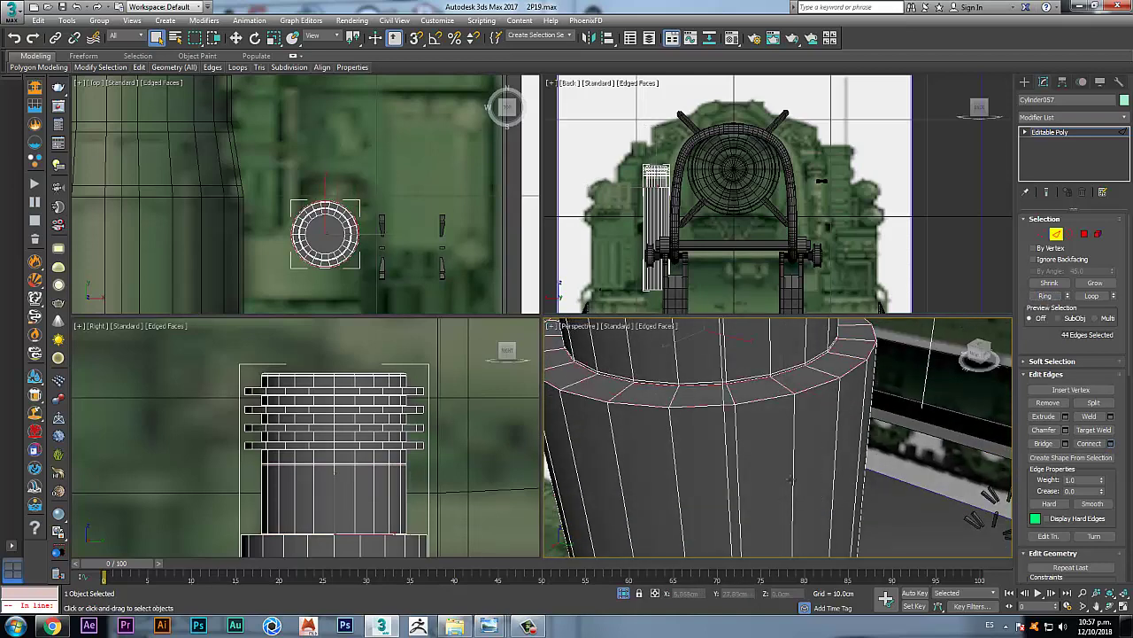
Step: Connect the long vertical edge ring of the wide cylinder body with 2 segments and a pinch of 98
left_click(790, 481)
middle_click_drag(790, 481, 764, 522, "alt")
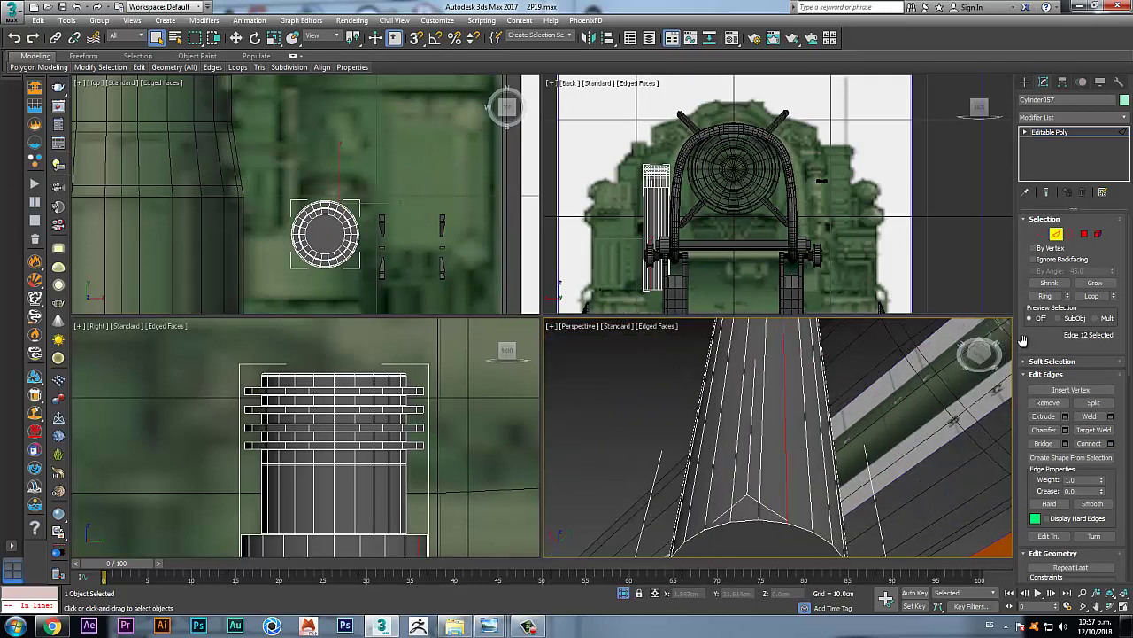
left_click(1045, 295)
left_click(1111, 443)
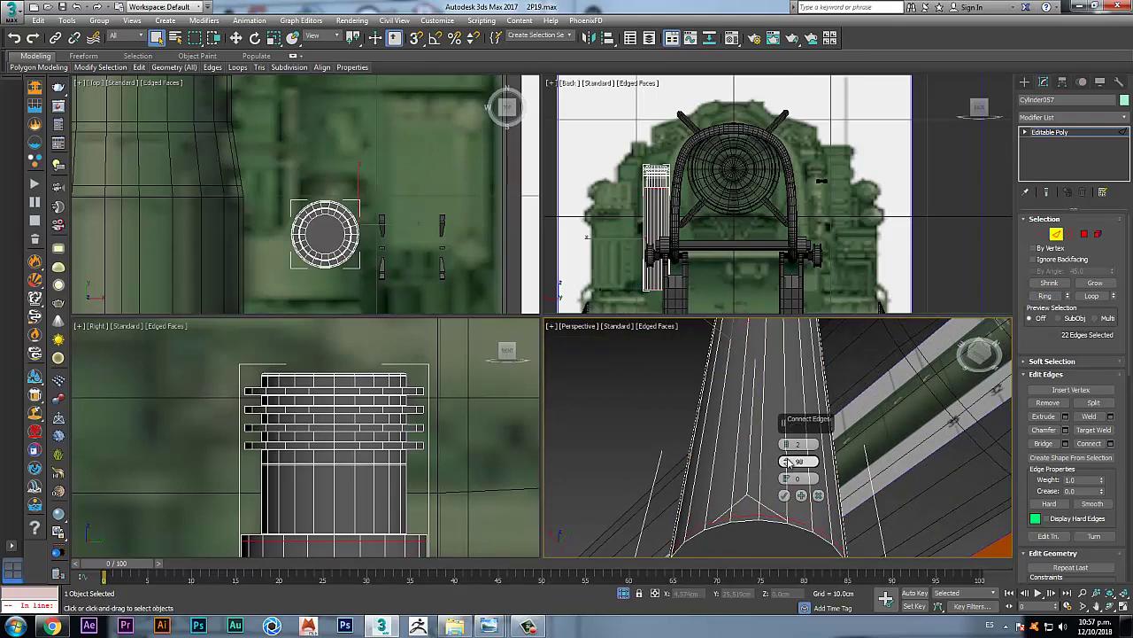
left_click(785, 495)
Step: Inset the bottom cap polygon of the cylinder by about 0.05 cm
middle_click_drag(784, 495, 793, 369, "alt")
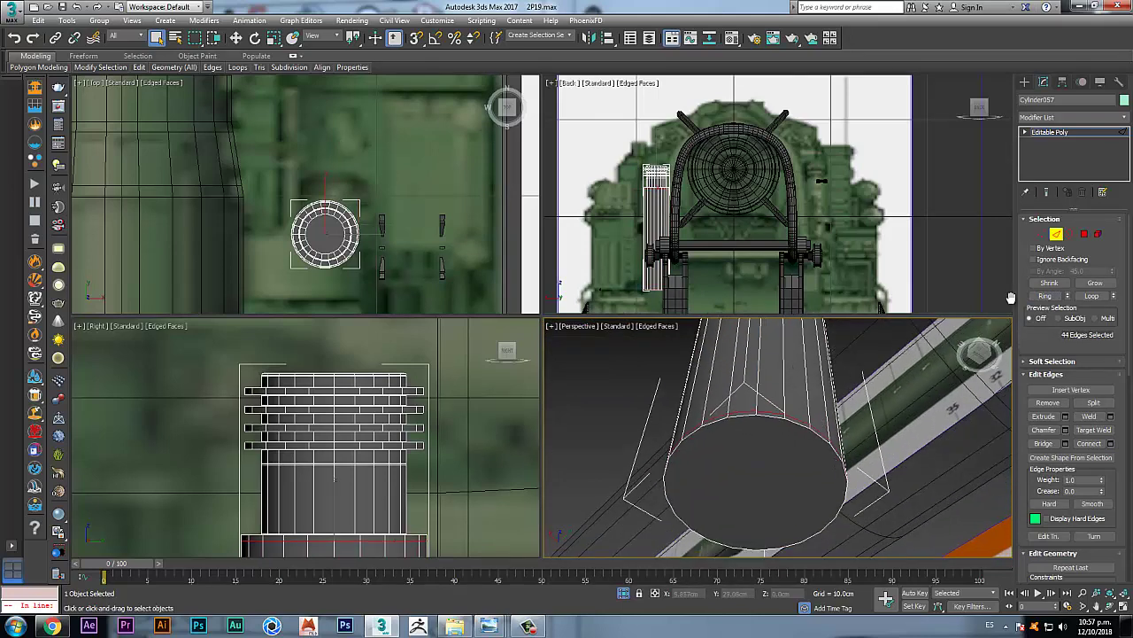
left_click(1084, 234)
left_click(784, 480)
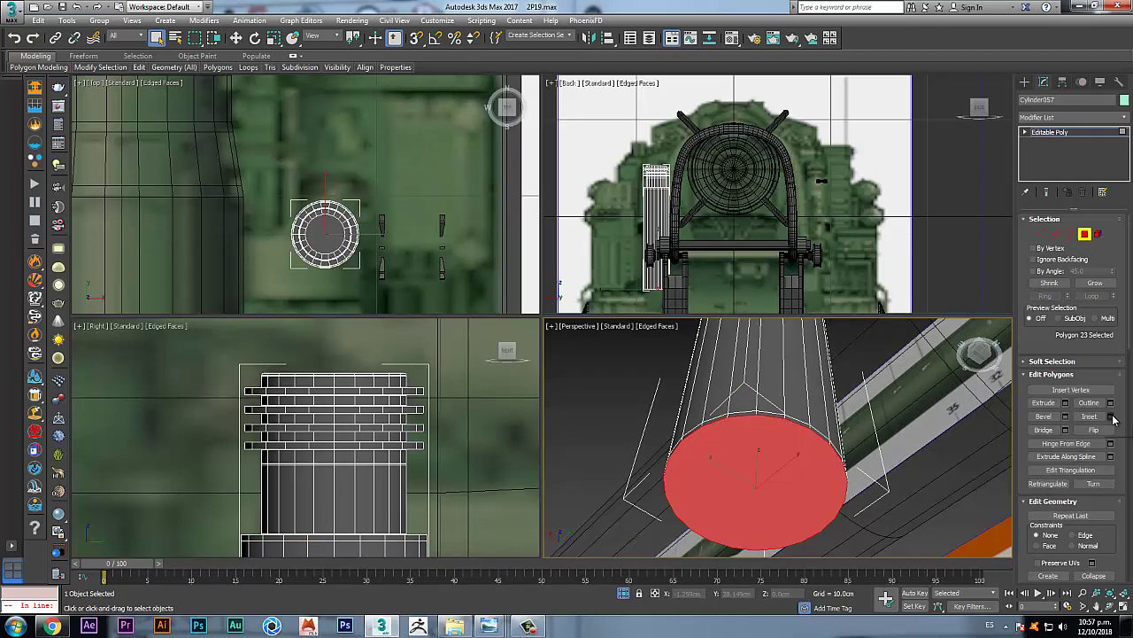
left_click(1112, 416)
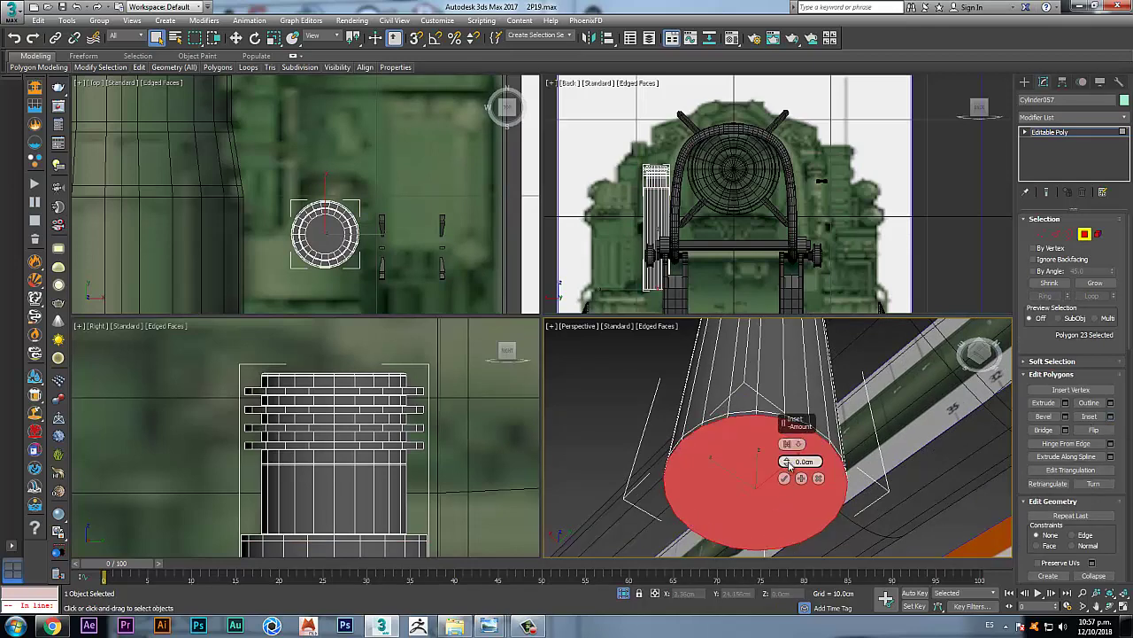
left_click_drag(786, 460, 787, 461)
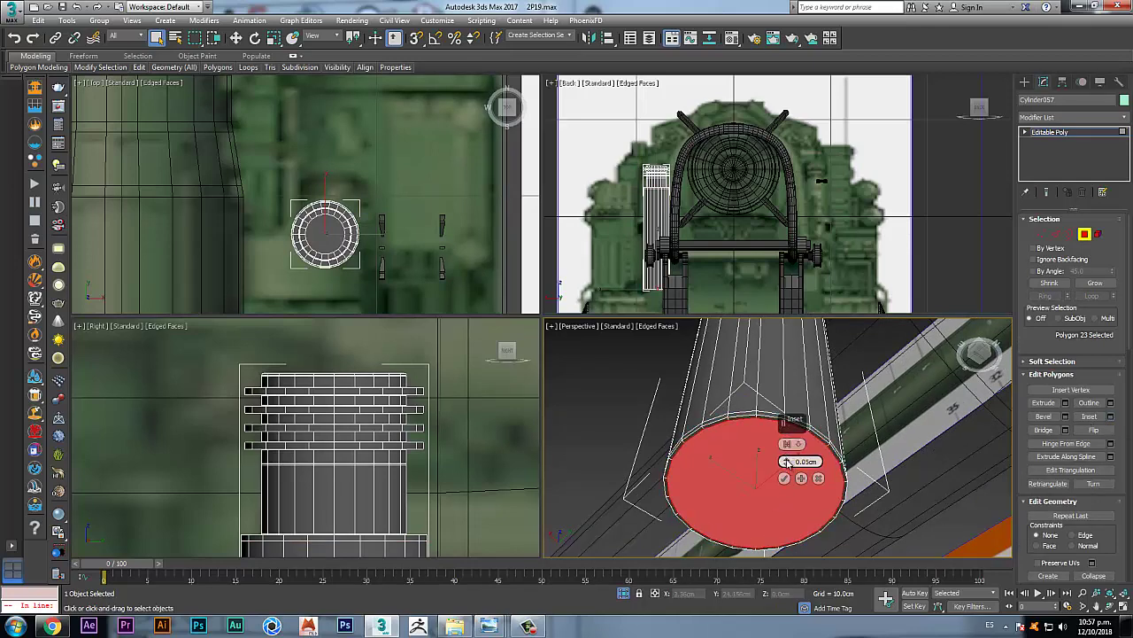
left_click(784, 479)
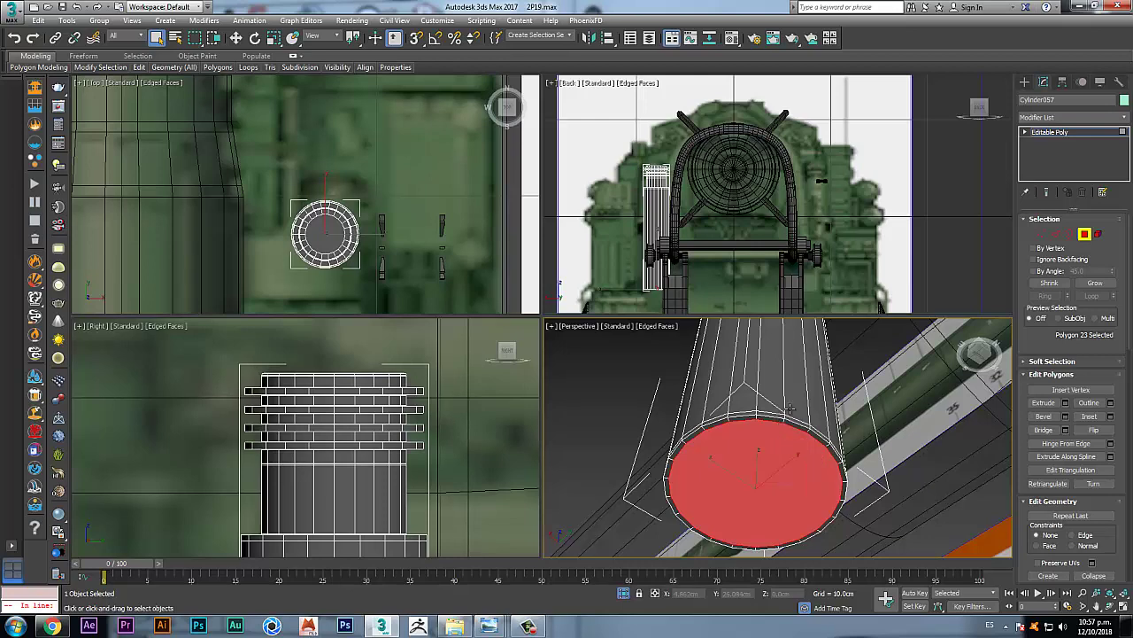
Step: Chamfer the outer edge loop of the bottom cap by about 0.03 cm with 2 segments
scroll(780, 436, "up", 2)
left_click(1056, 233, "ctrl")
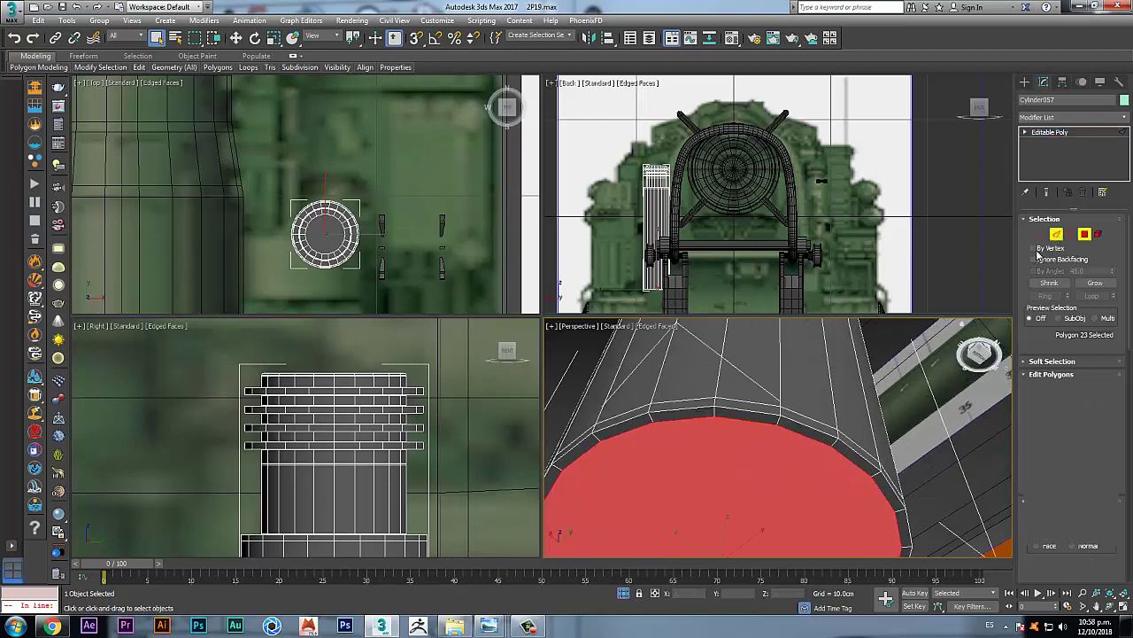
left_click(806, 426)
left_click(1092, 296)
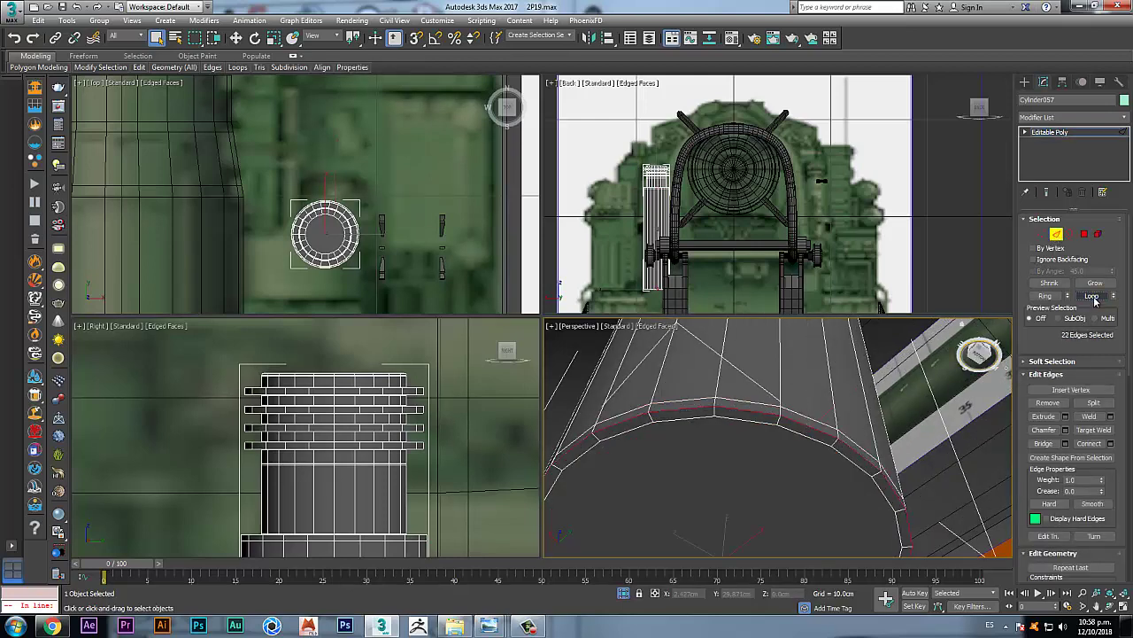
left_click(1066, 429)
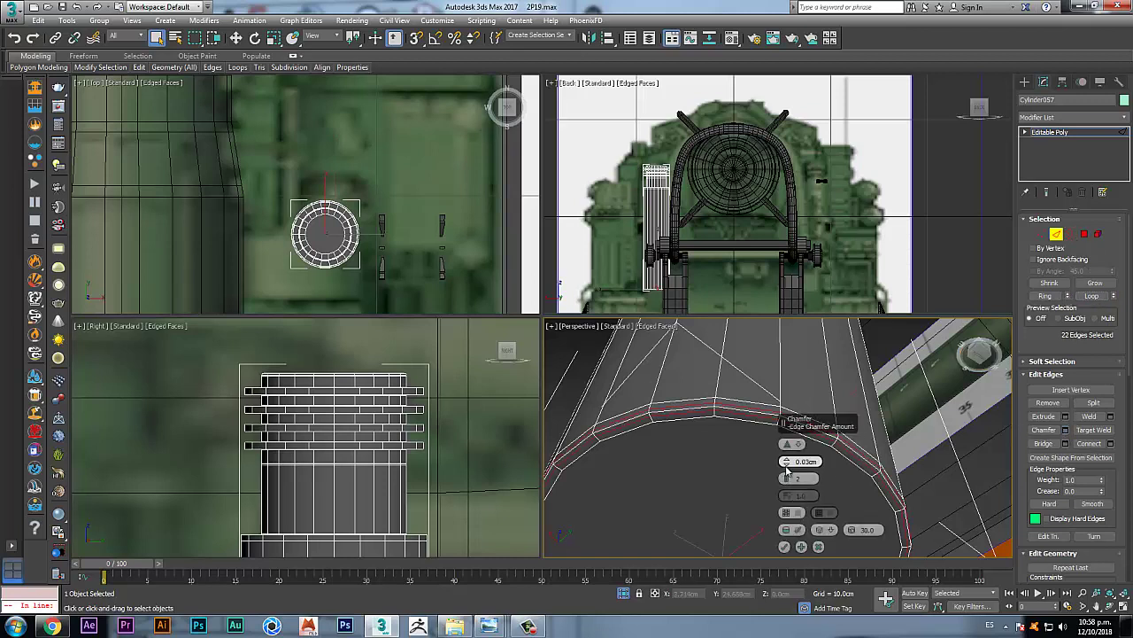
left_click(784, 546)
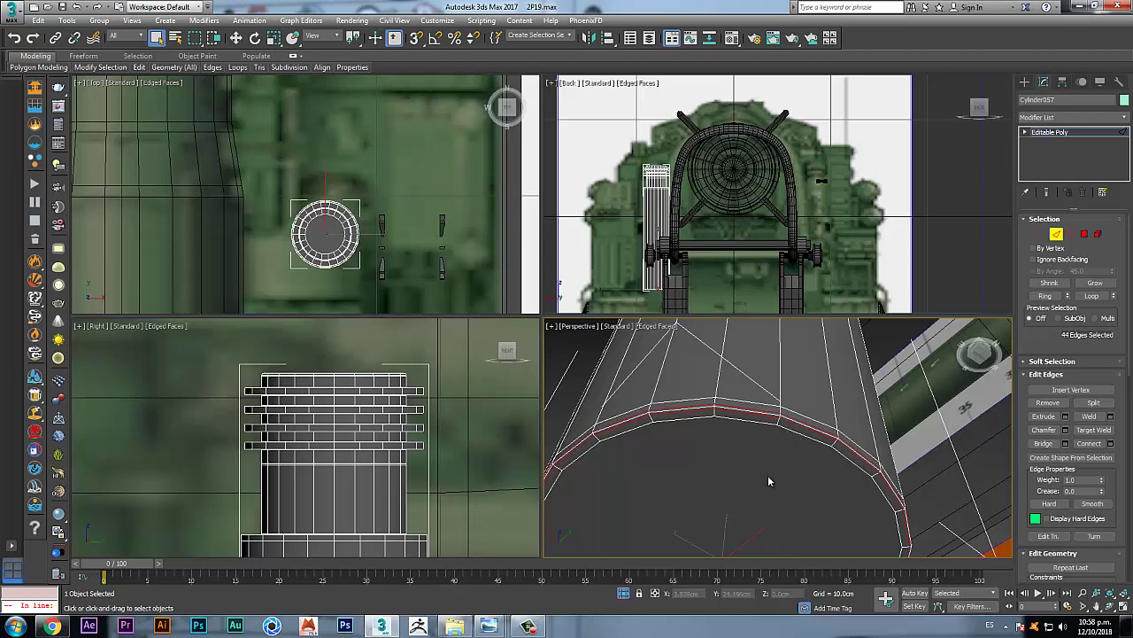
scroll(770, 449, "down", 3)
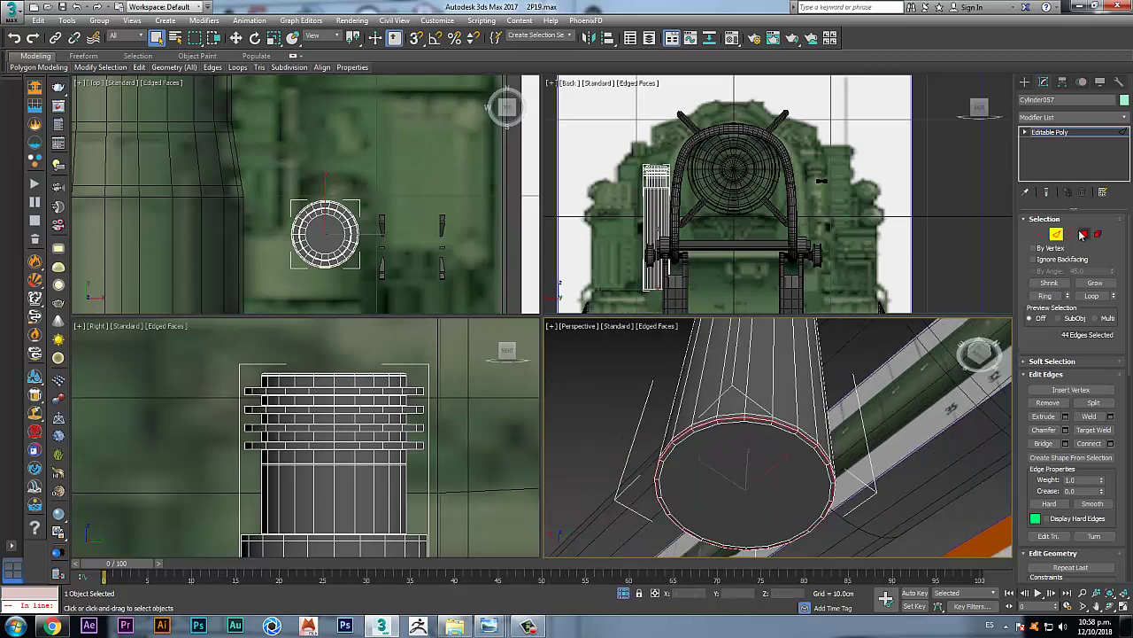
Step: Inset the bottom cap polygon of the cylinder by about 0.698 cm
left_click(1083, 233)
left_click(732, 454)
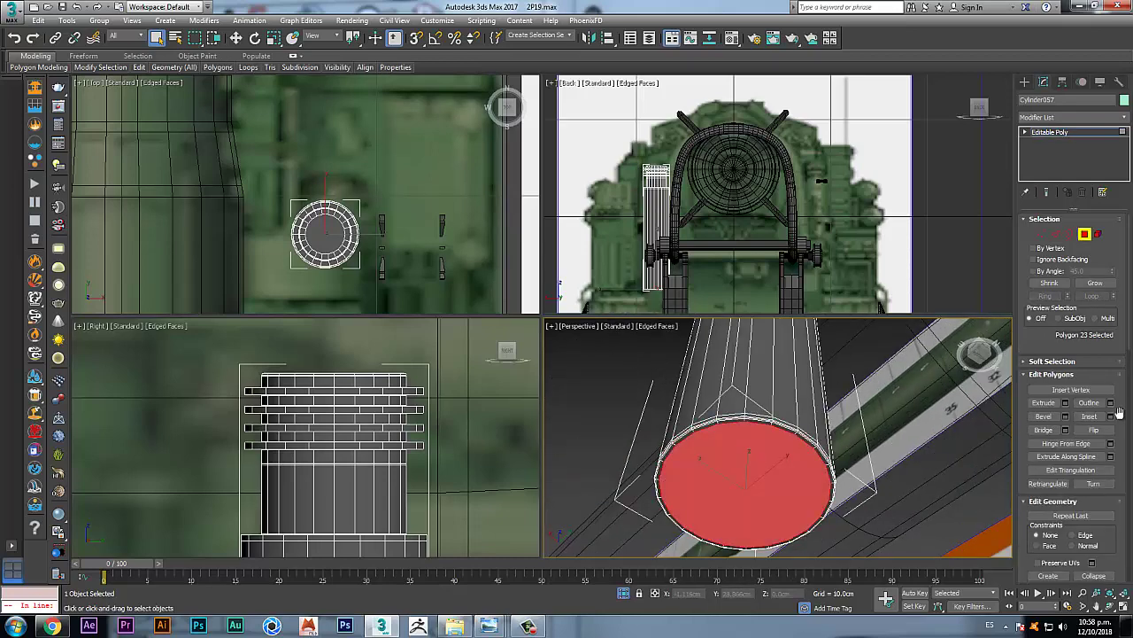
left_click(1111, 417)
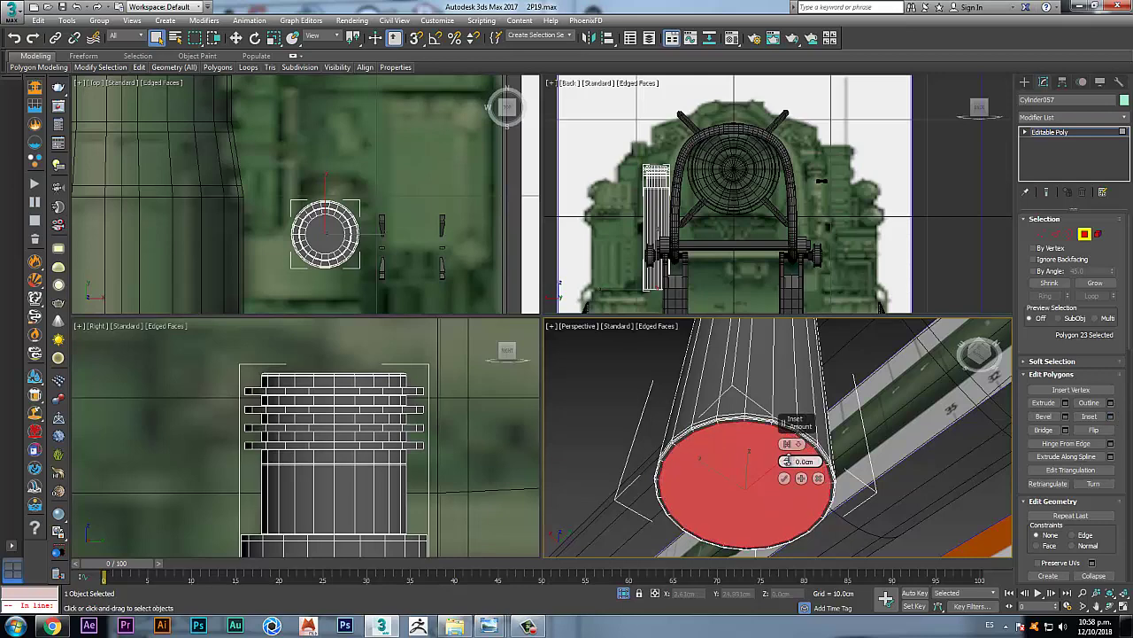
mouse_move(786, 462)
left_mouse_down()
mouse_move(786, 439)
mouse_move(788, 456)
left_mouse_up()
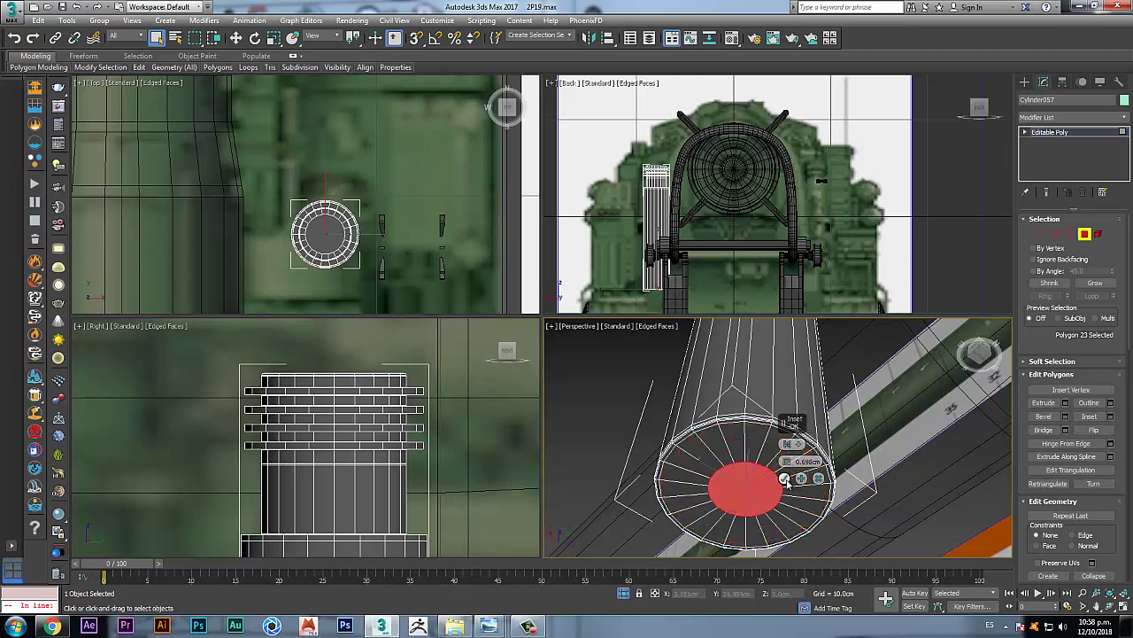
left_click(785, 478)
Step: Collapse the inner ring of vertices on the bottom cap into one centre vertex, then leave vertex editing and deselect the cylinder
left_click(1042, 234, "ctrl")
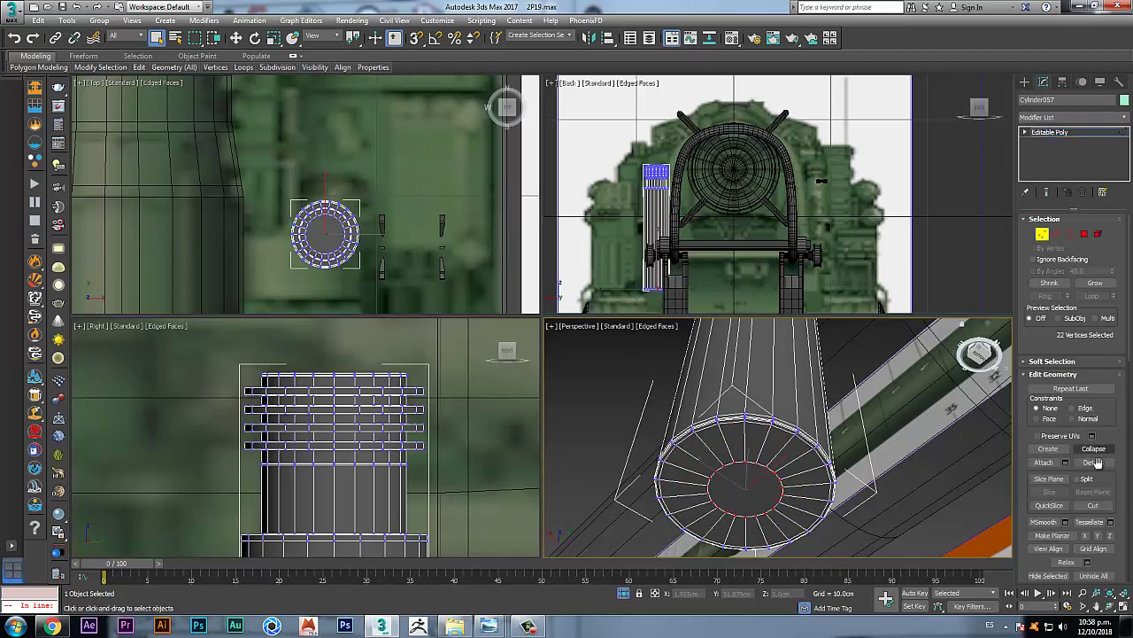
left_click(1100, 450)
middle_click_drag(746, 399, 765, 456)
scroll(749, 423, "down", 4)
middle_click_drag(743, 367, 776, 426)
scroll(776, 441, "up", 4)
scroll(775, 441, "down", 3)
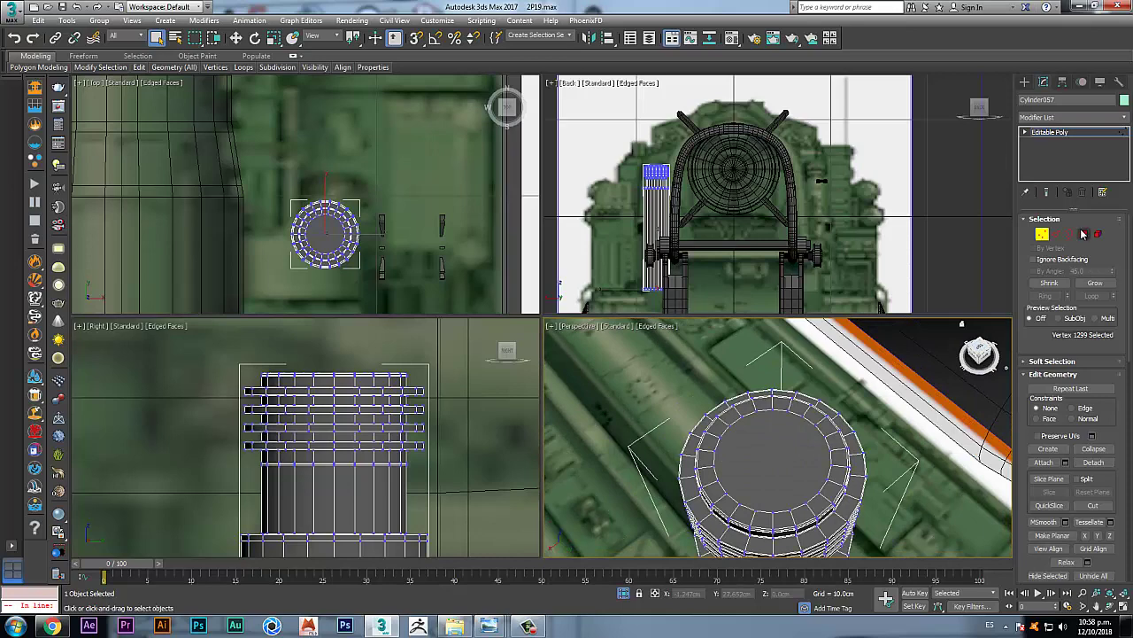
middle_click_drag(905, 421, 881, 350, "alt")
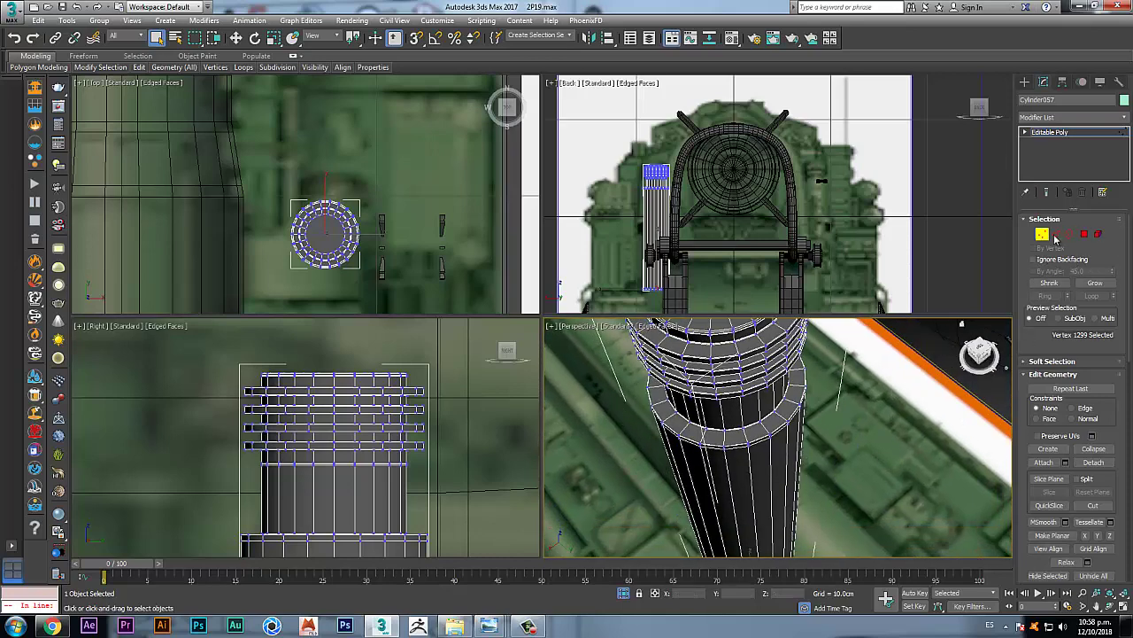
left_click(1045, 234)
mouse_move(779, 398)
middle_mouse_down("alt")
mouse_move(782, 379)
mouse_move(795, 406)
middle_mouse_up("alt")
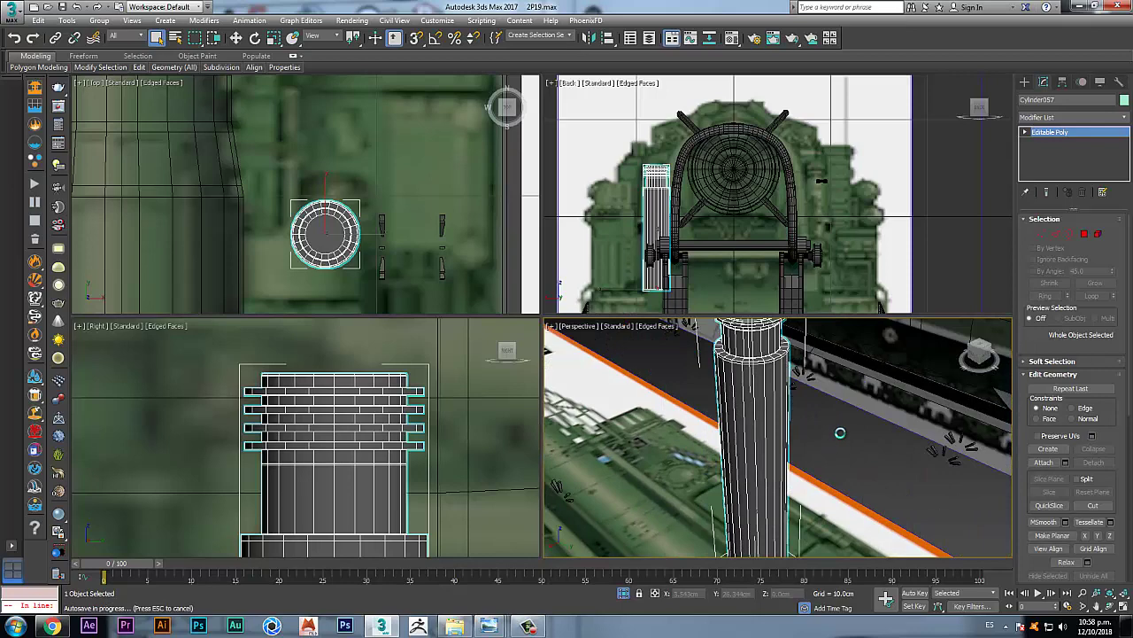
left_click(823, 435)
Step: Set the ribbed cylinder's object colour to black and deselect it
middle_click_drag(801, 349, 787, 448)
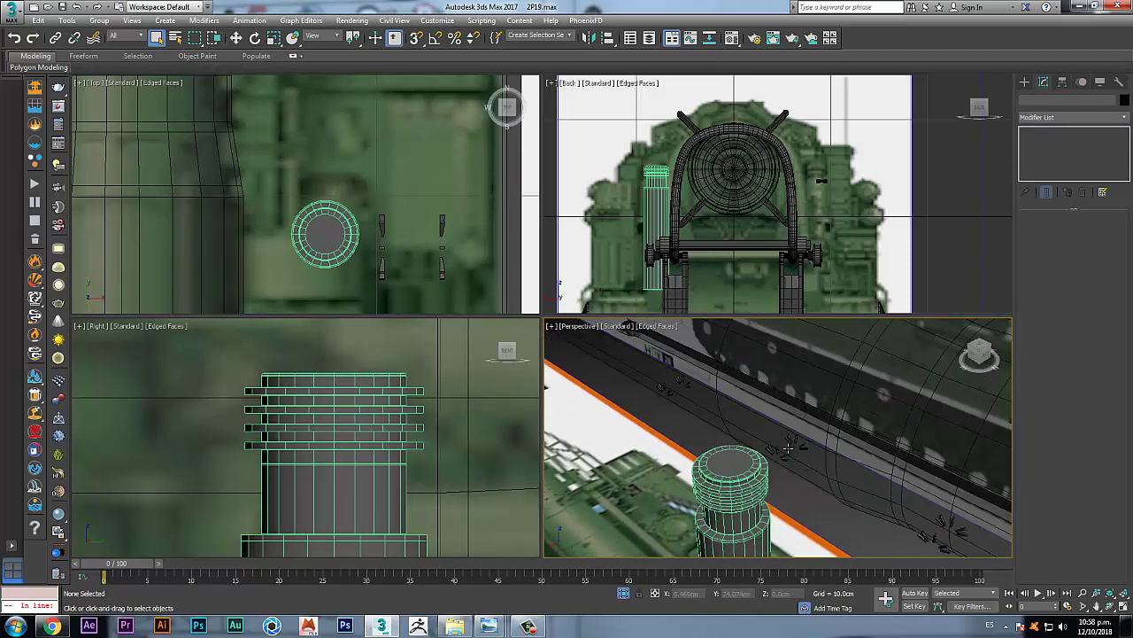
scroll(774, 450, "down", 2)
scroll(774, 450, "up", 1)
left_click(751, 452)
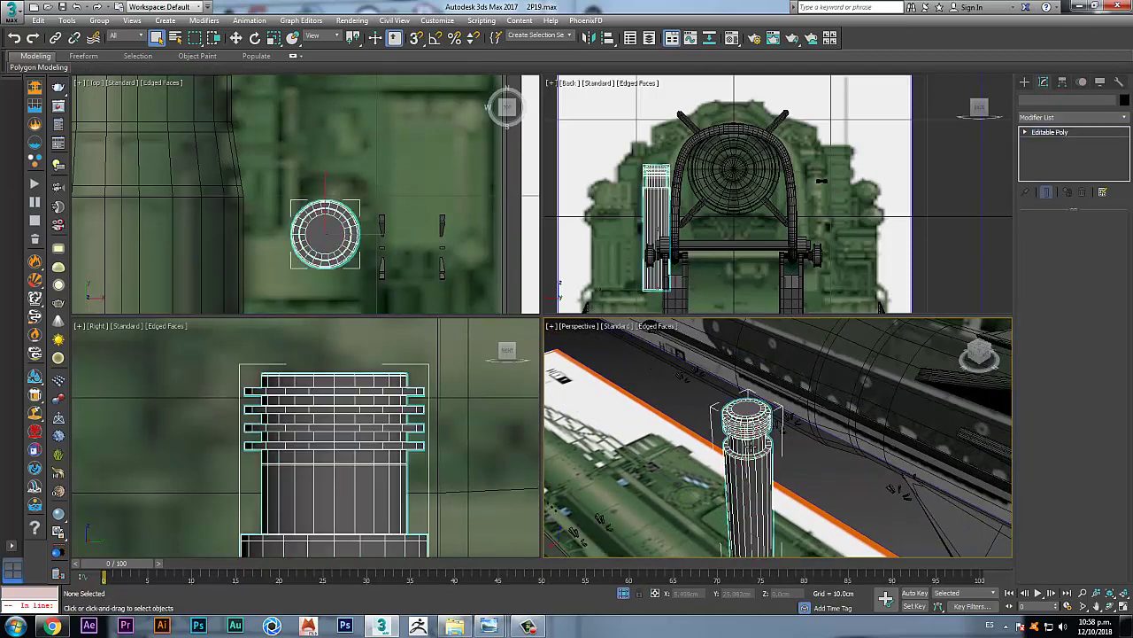
left_click(1123, 101)
left_click(255, 286)
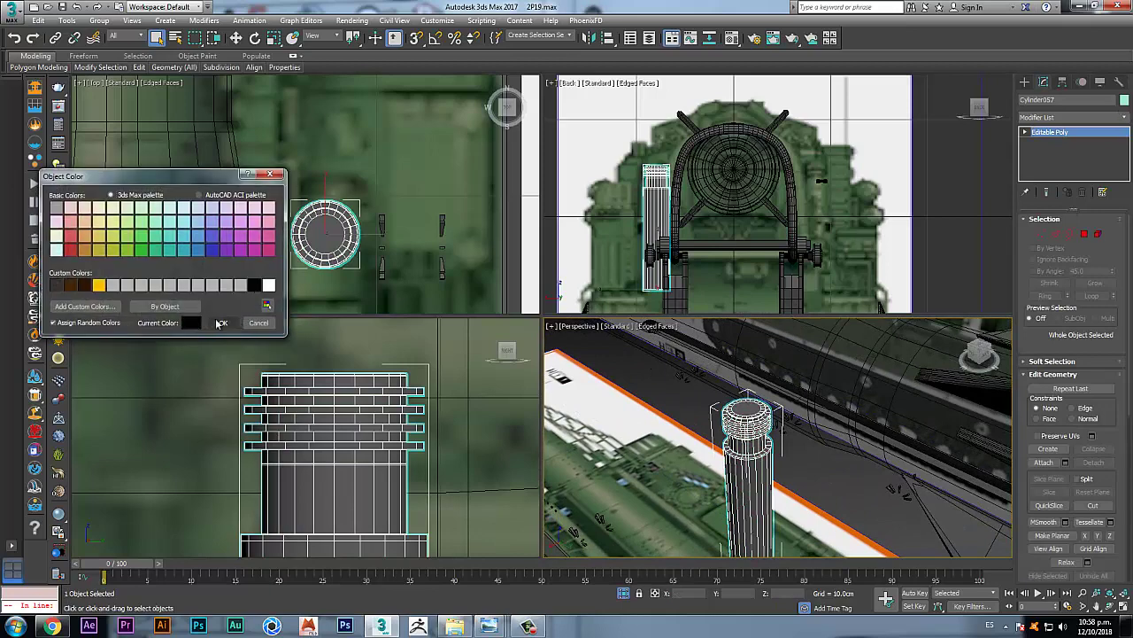
left_click(223, 322)
left_click(464, 386)
Step: Save the scene file
scroll(369, 433, "down", 2)
scroll(367, 430, "down", 5)
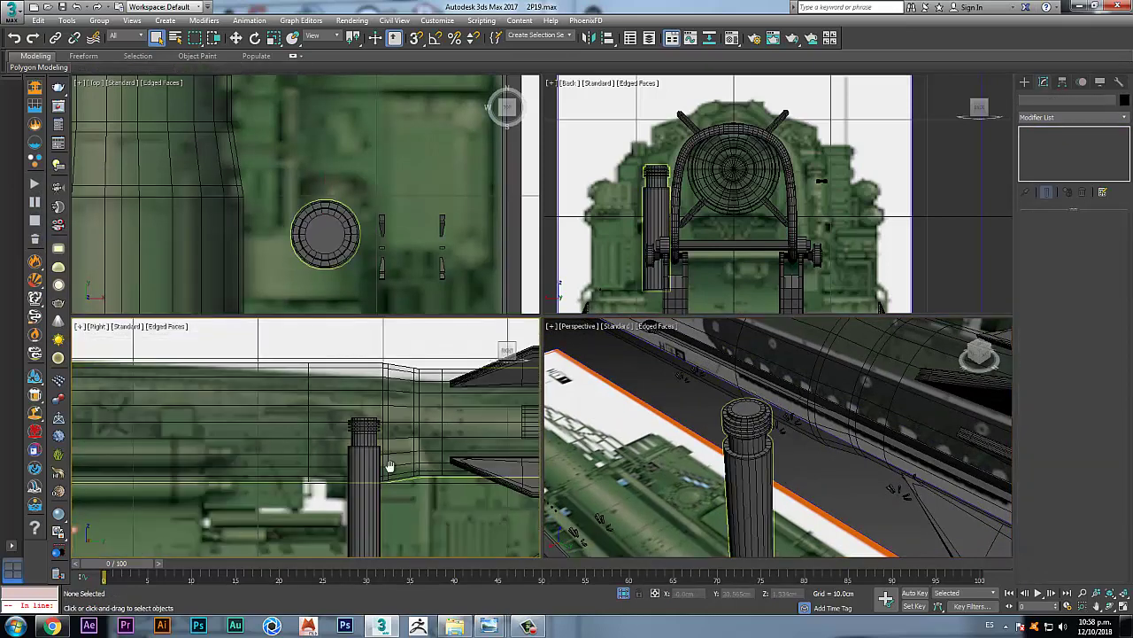
key("ctrl+s")
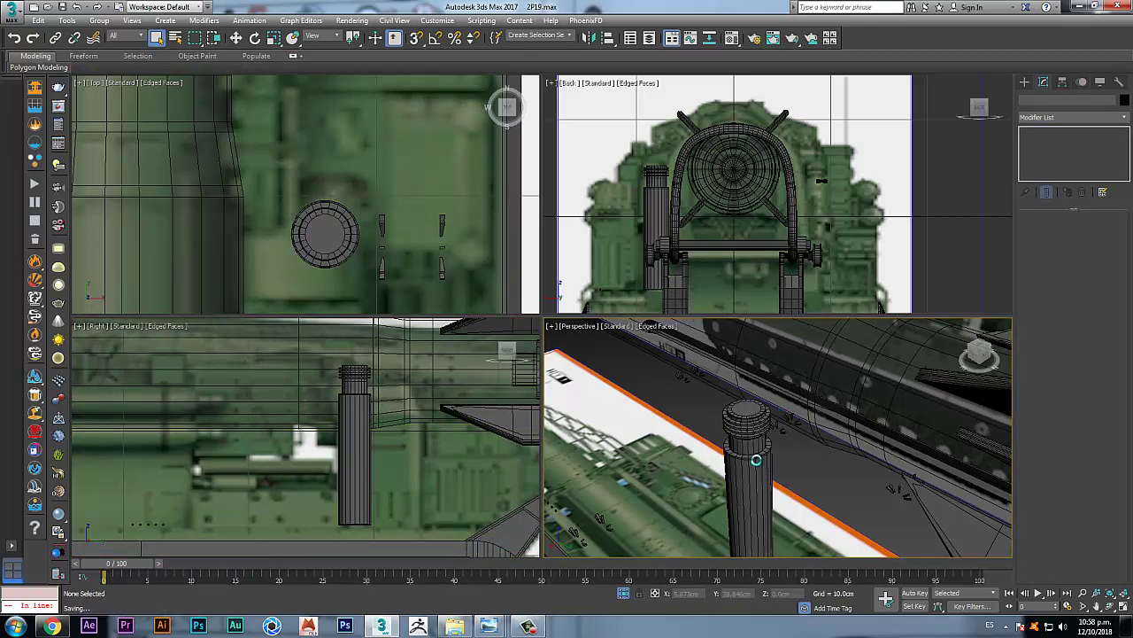
Step: Rename the ribbed cylinder as "amortiguador"
left_click(748, 456)
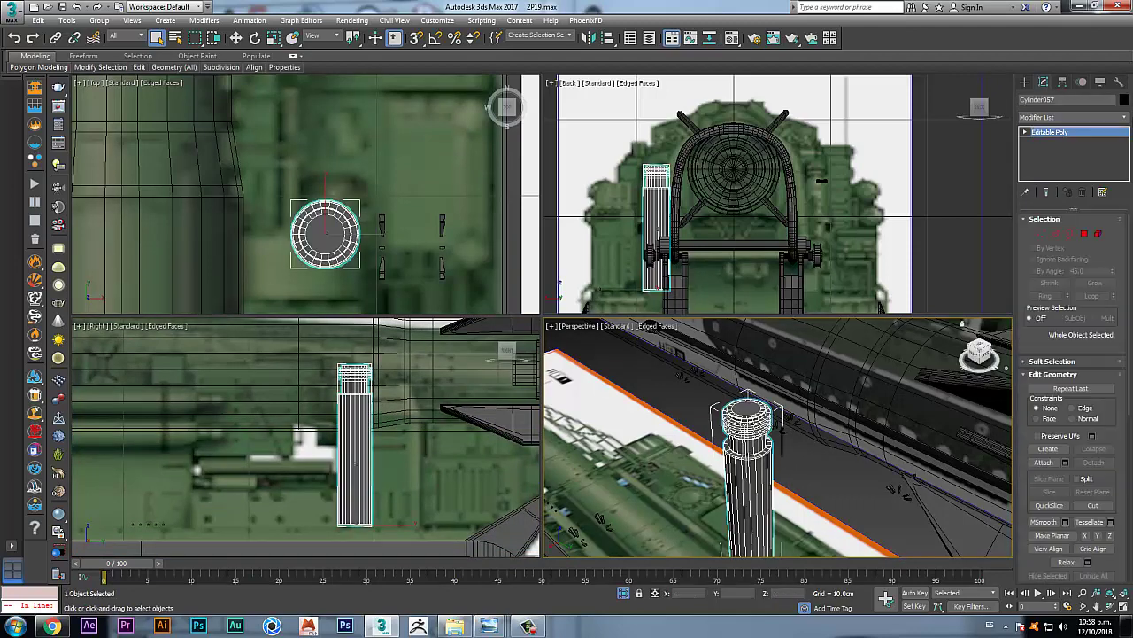
left_click(1070, 99)
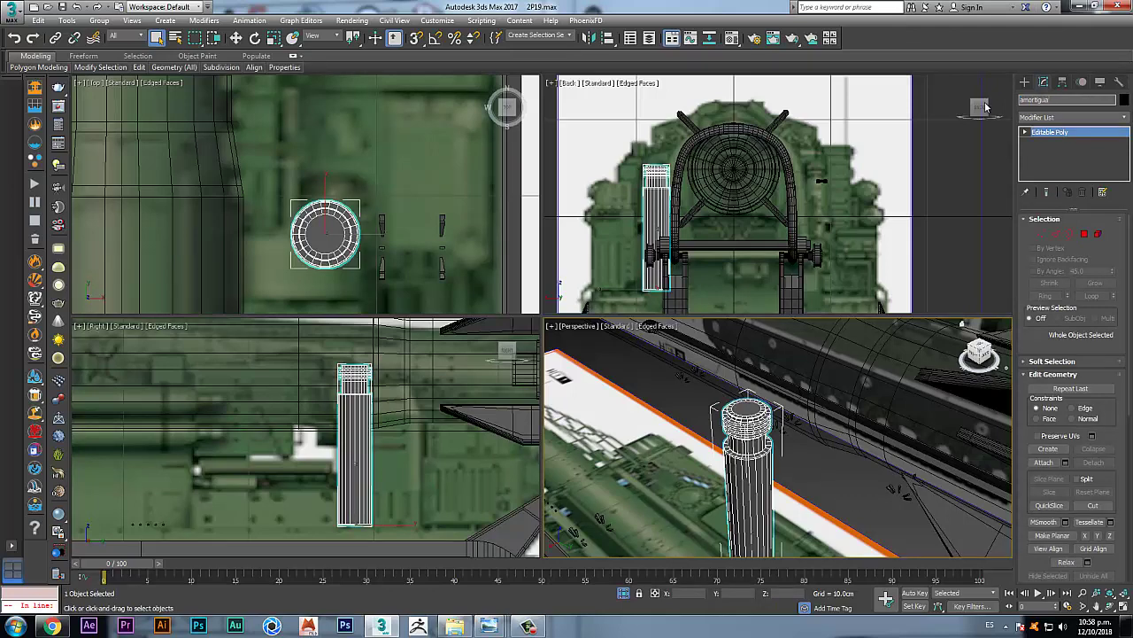
key("Return")
middle_click_drag(795, 446, 789, 445)
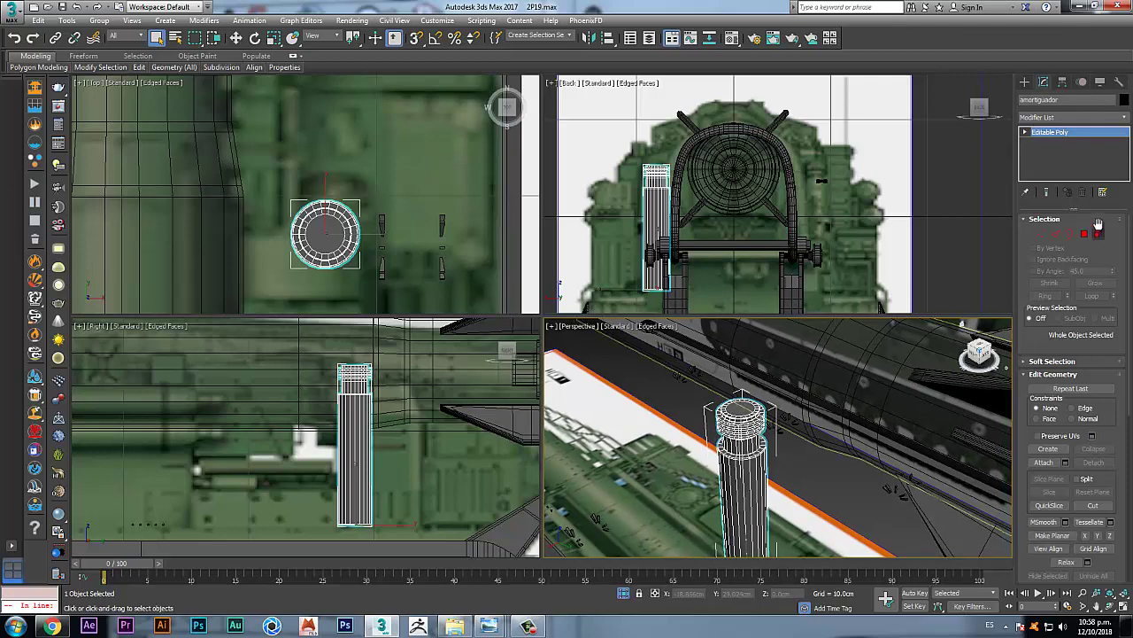
Step: Consult the reference photo and detach the polygons of the ribbed head and neck as a clone named "amortiguador arriba"
key("4")
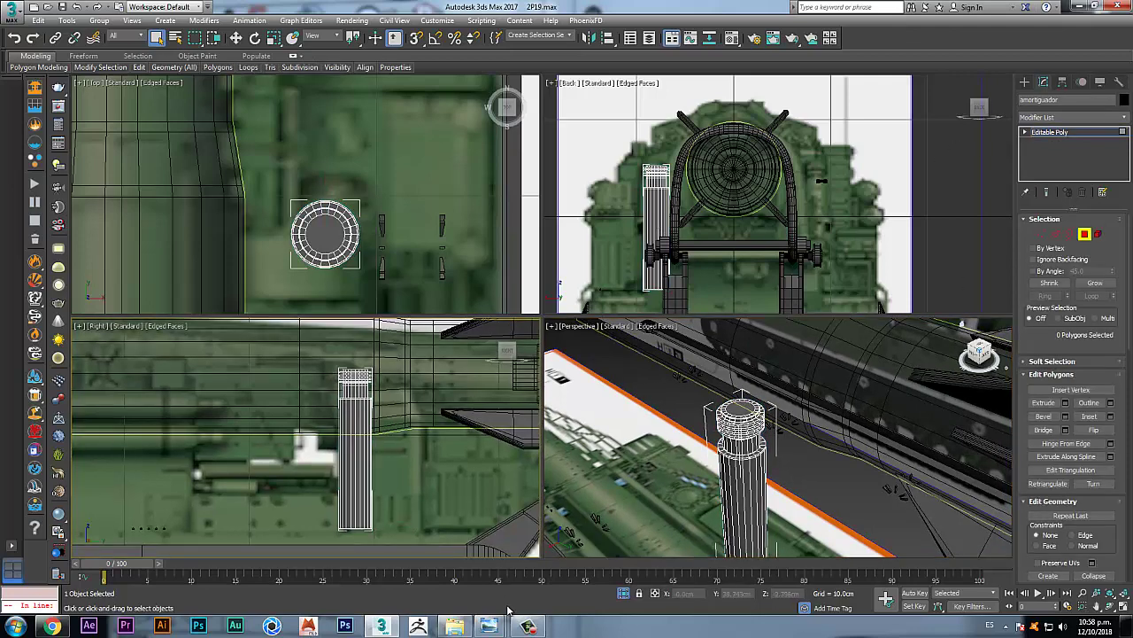
left_click(620, 559)
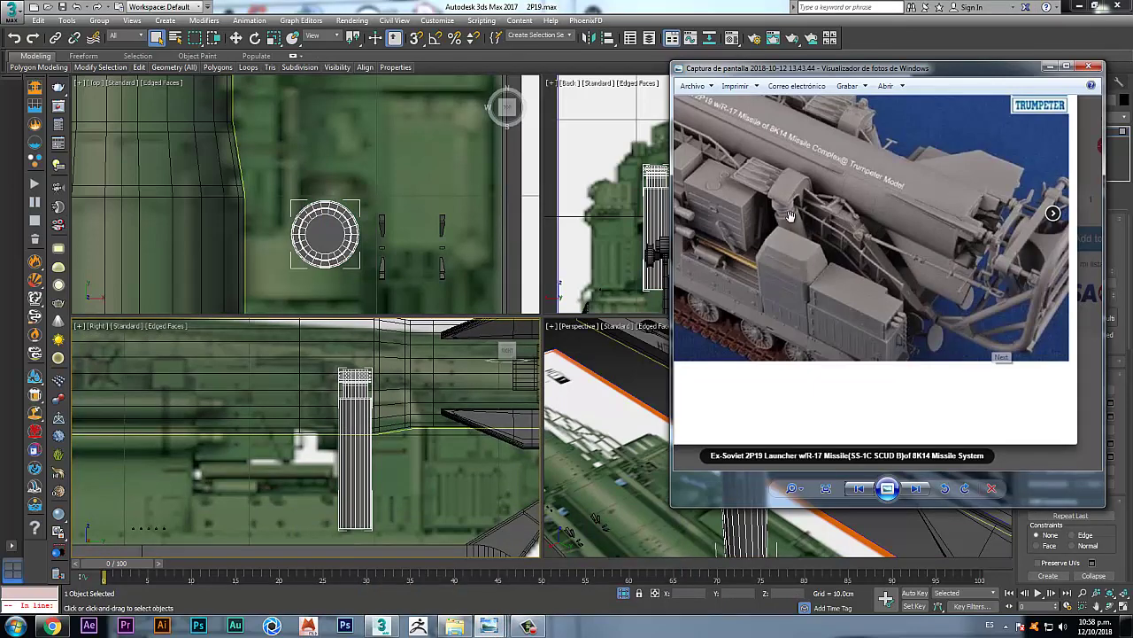
left_click(608, 6)
scroll(274, 401, "up", 3)
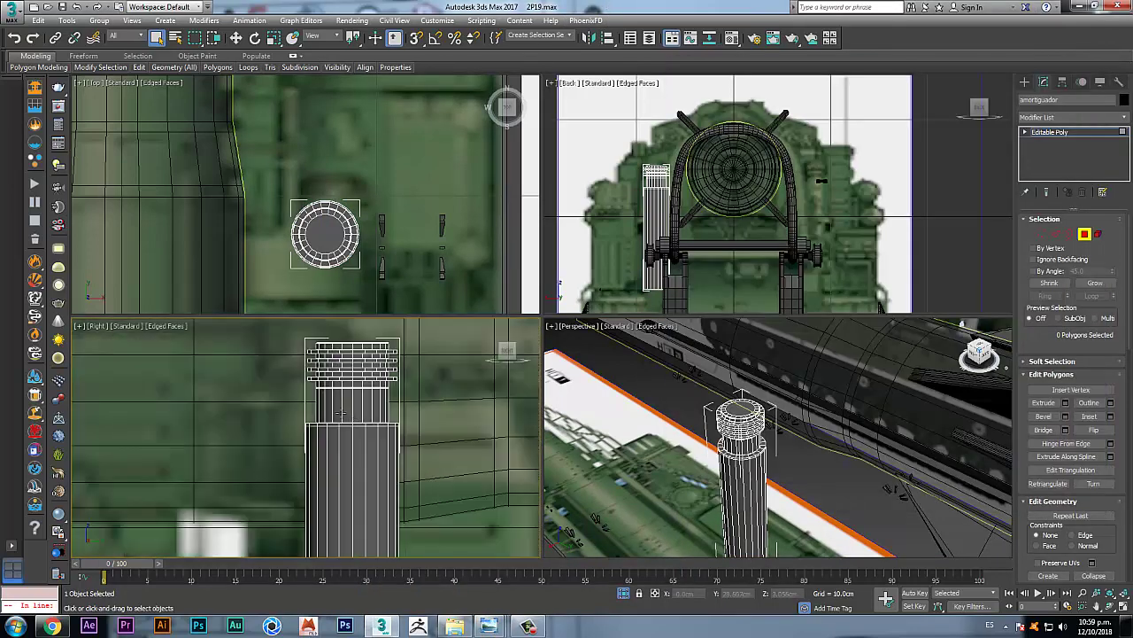
left_click_drag(435, 458, 439, 458)
scroll(775, 439, "up", 2)
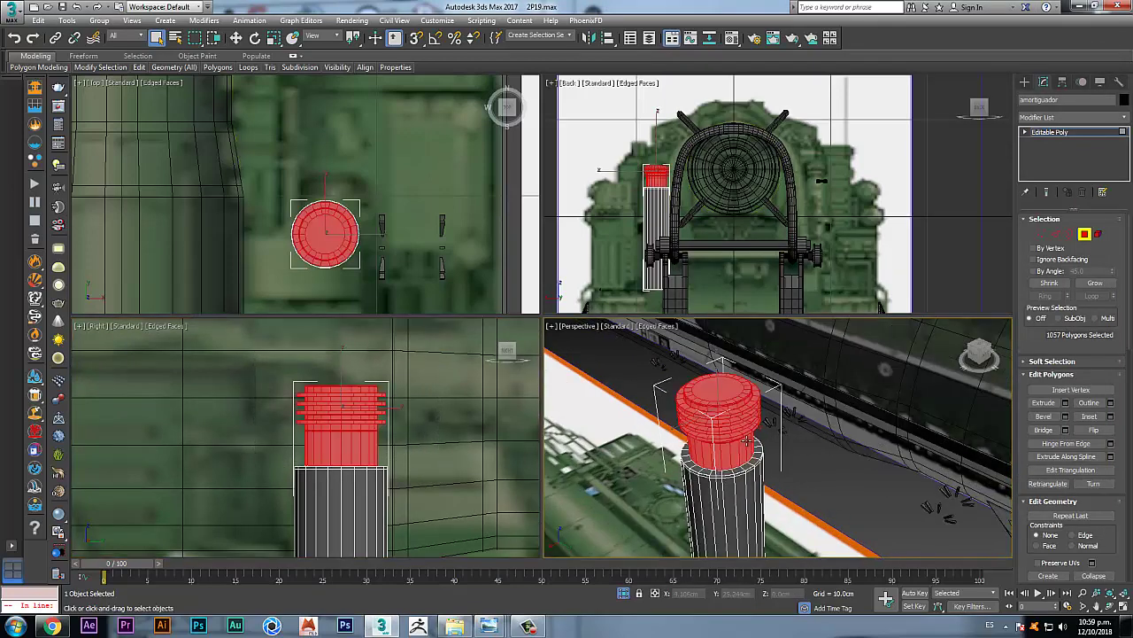
key("alt+w")
middle_click_drag(495, 366, 544, 369)
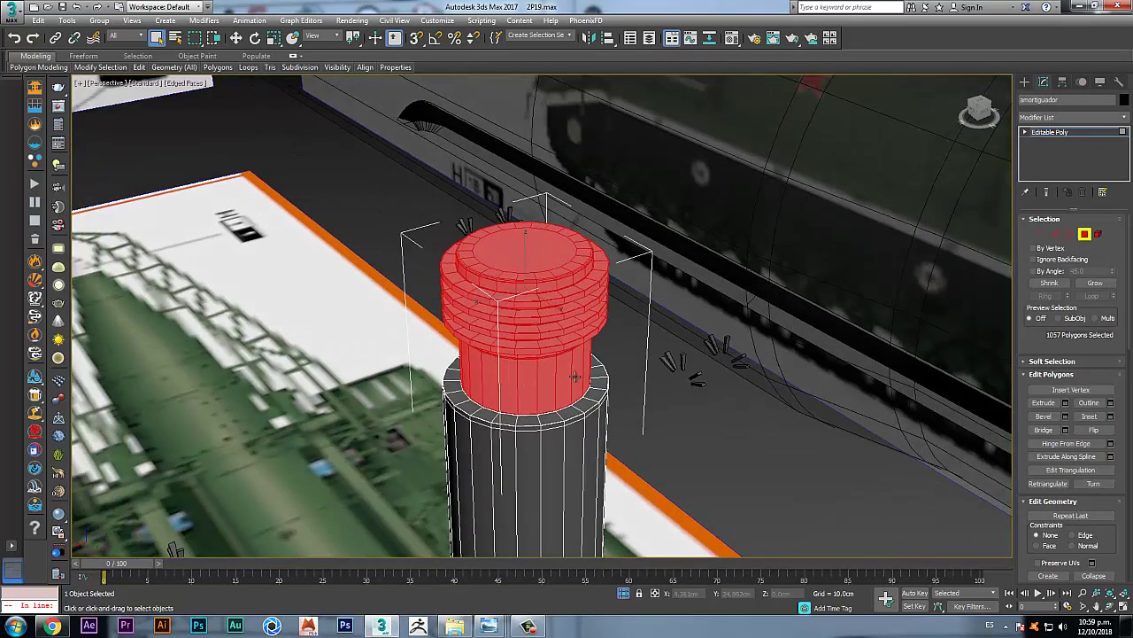
scroll(1122, 469, "down", 5)
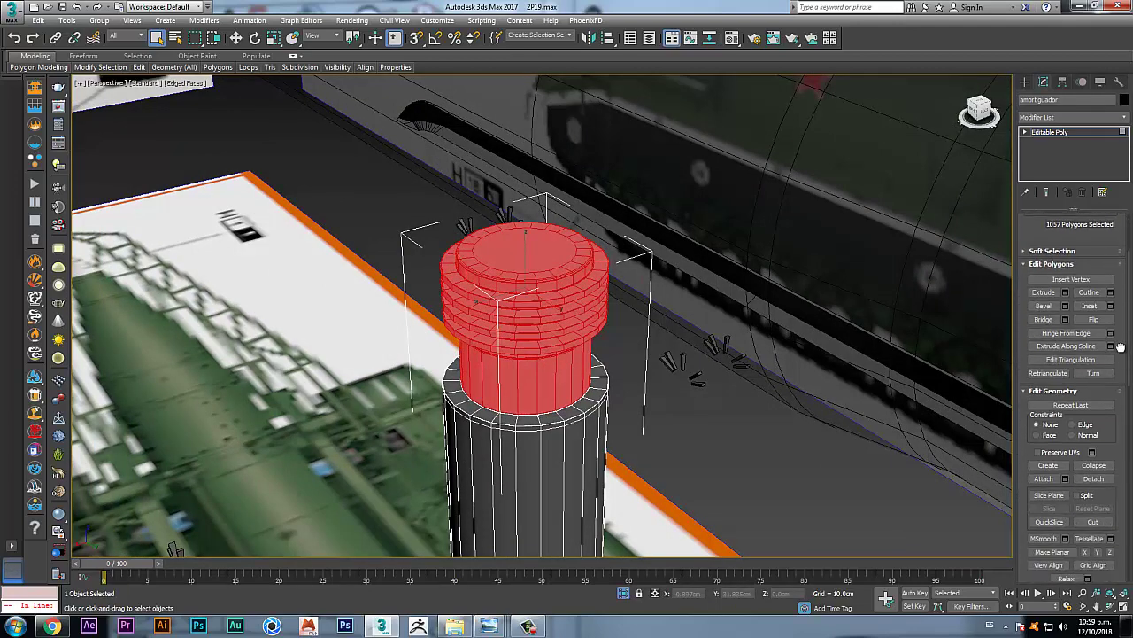
left_click(1093, 410)
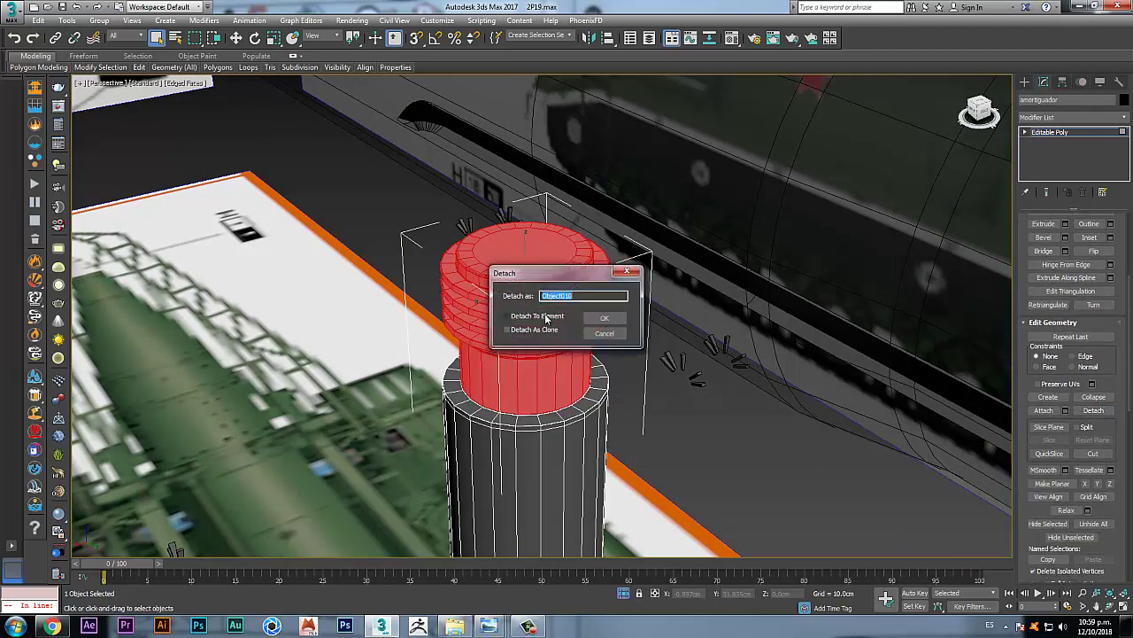
left_click(545, 328)
type("amortiguador arriba")
left_click(604, 317)
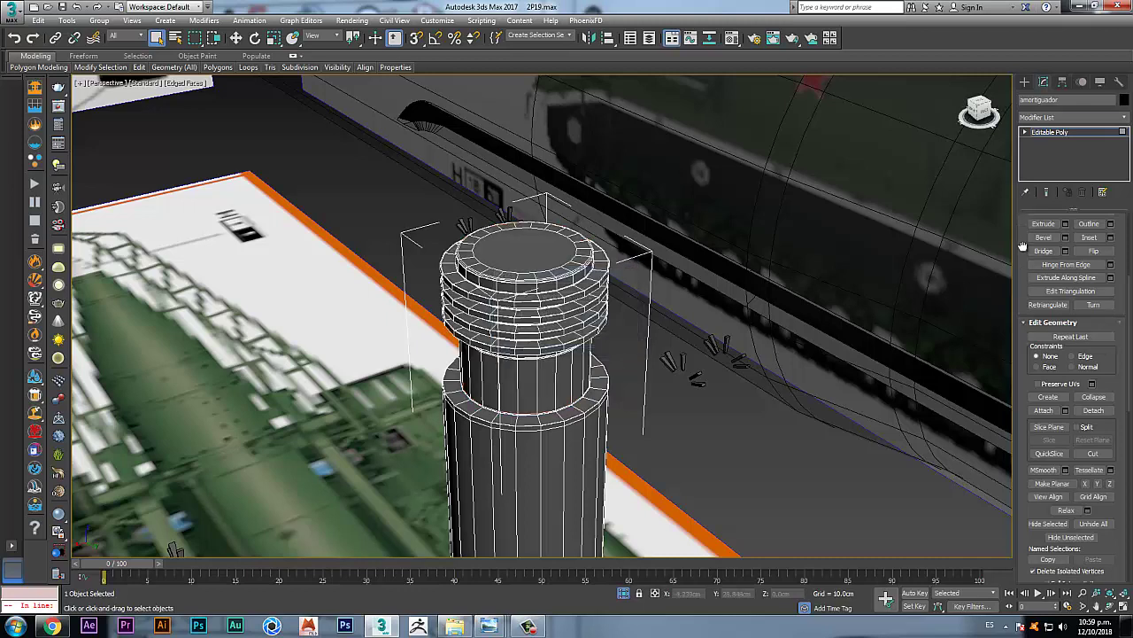
left_click_drag(1023, 246, 1027, 428)
left_click(1085, 232)
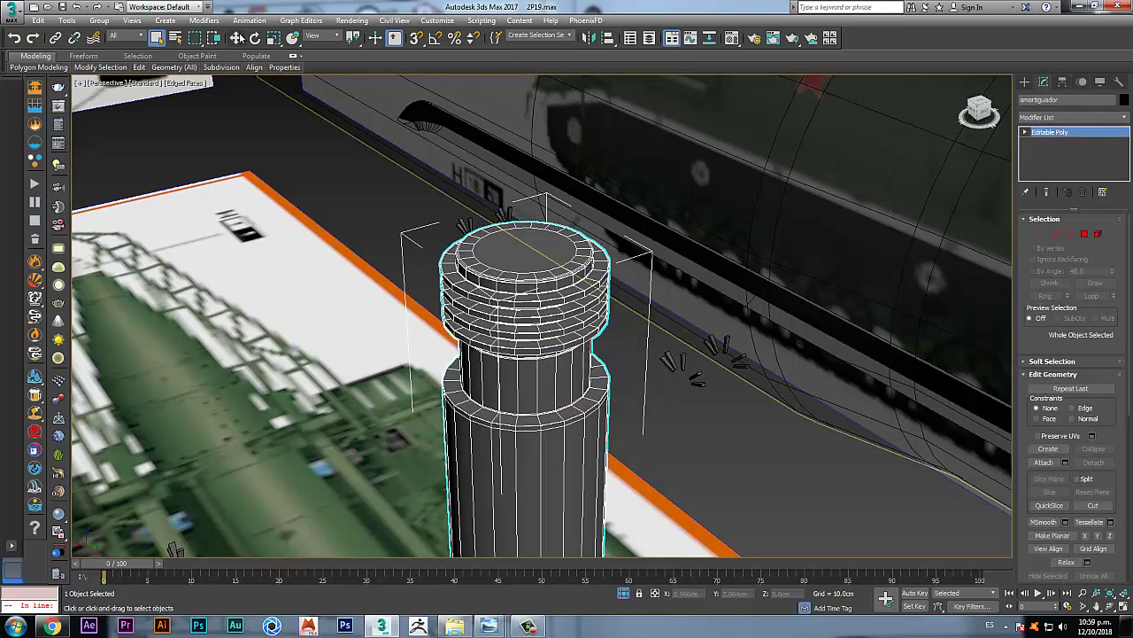
Step: Centre the pivot of "amortiguador arriba" on the object and move the piece straight up, clear of the original cylinder
key("w")
left_click(533, 304)
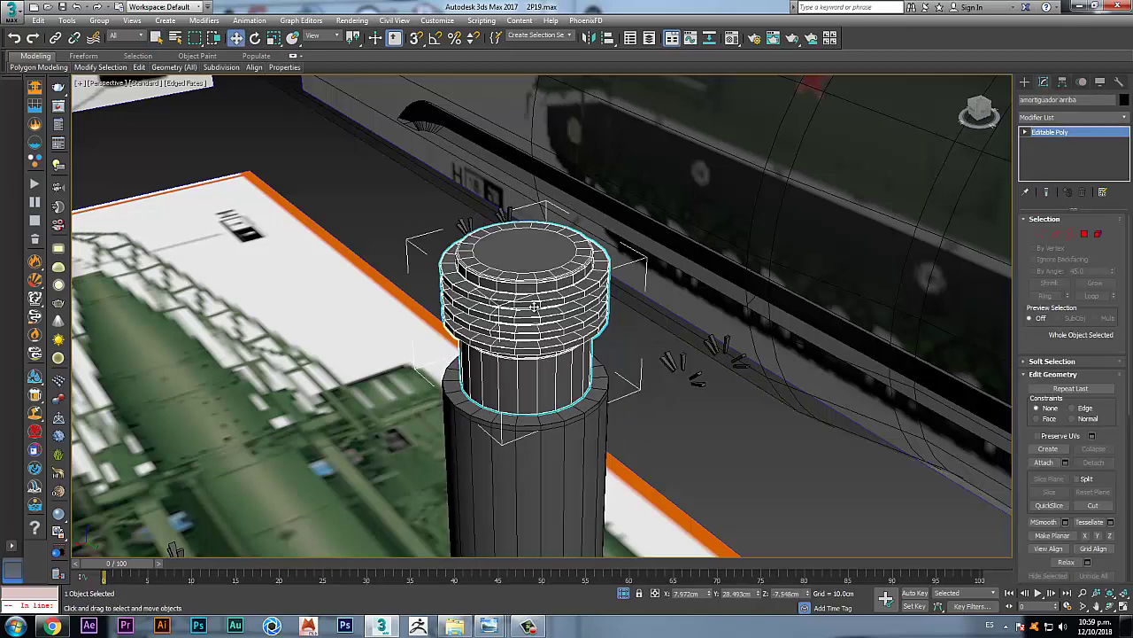
left_click(1063, 81)
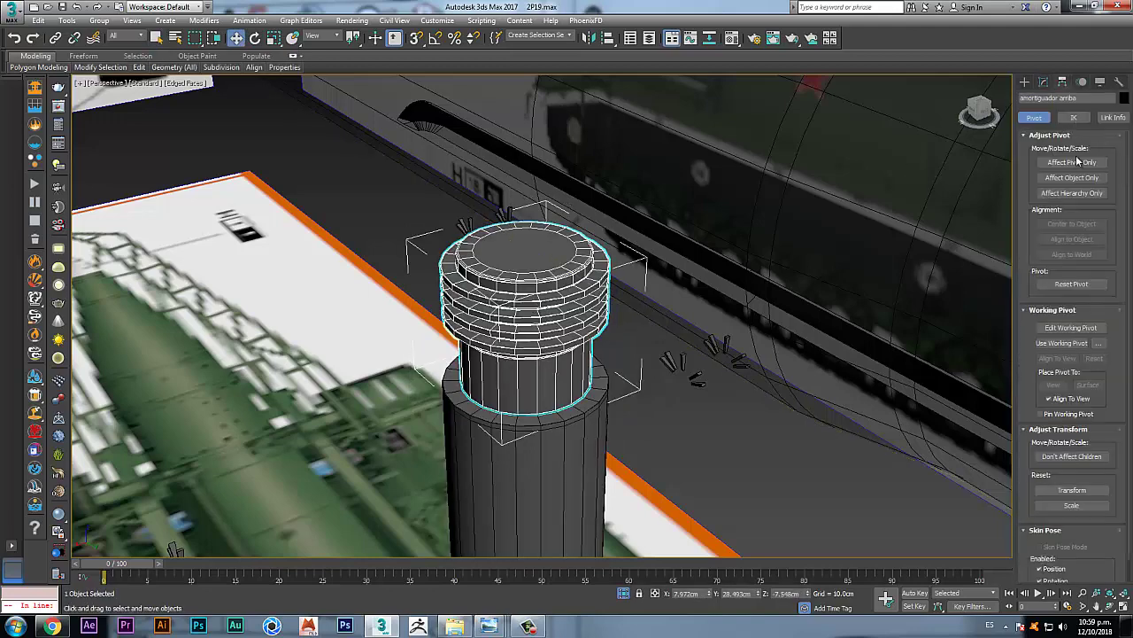
left_click(1073, 163)
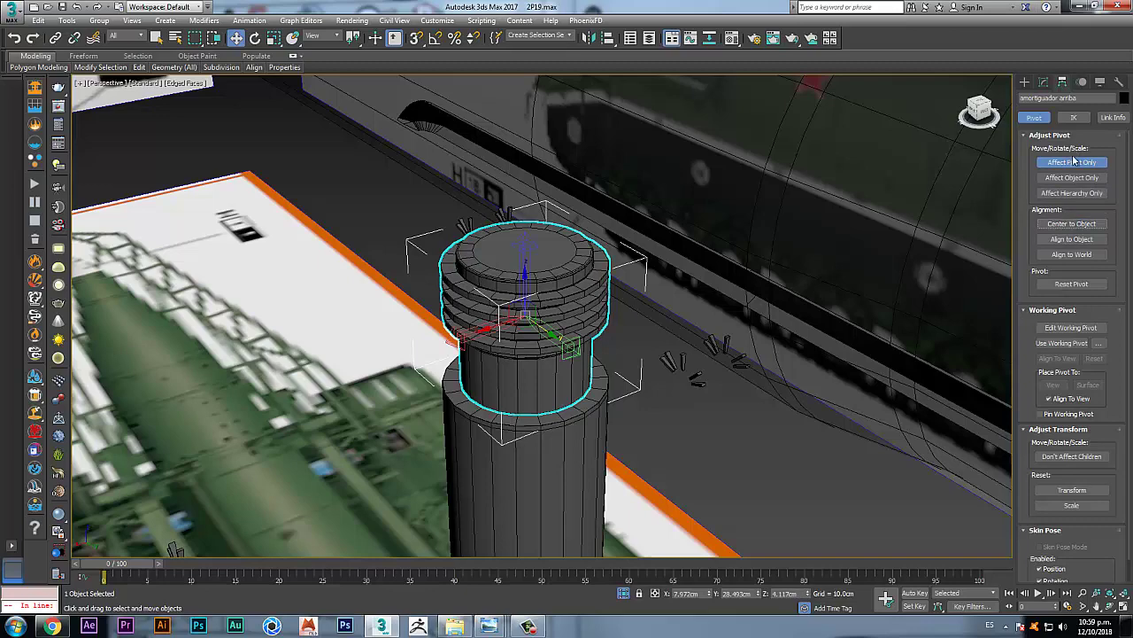
left_click(1071, 162)
left_click_drag(527, 245, 527, 72)
Step: Delete the ribbed head and neck polygons from "amortiguador", leaving the wide lower body open at its top
left_click(571, 397)
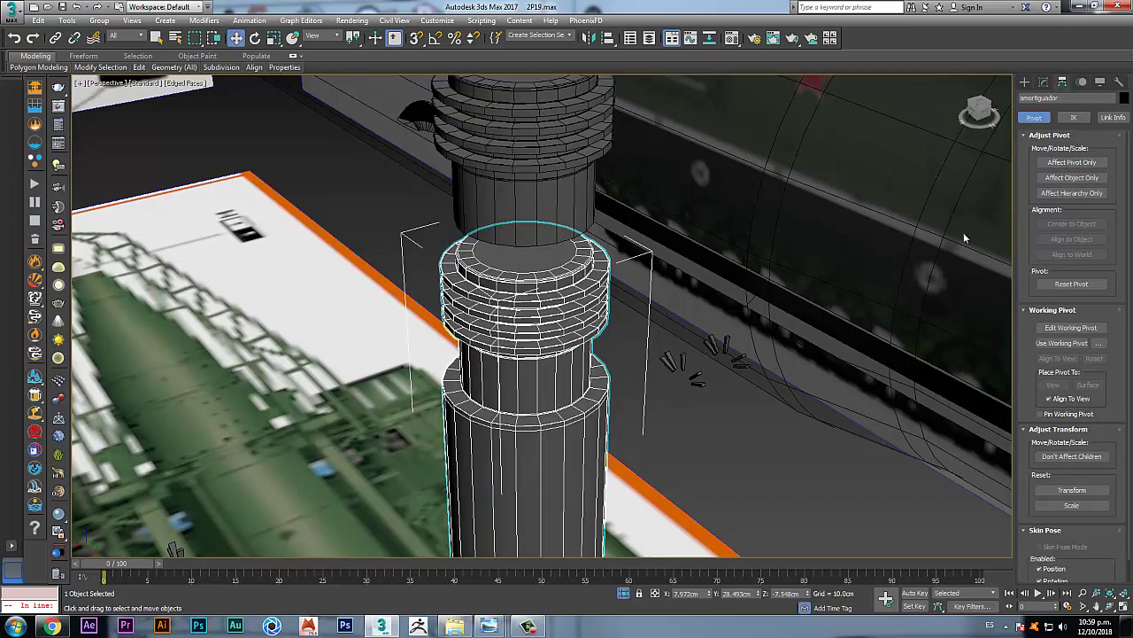
left_click(1044, 82)
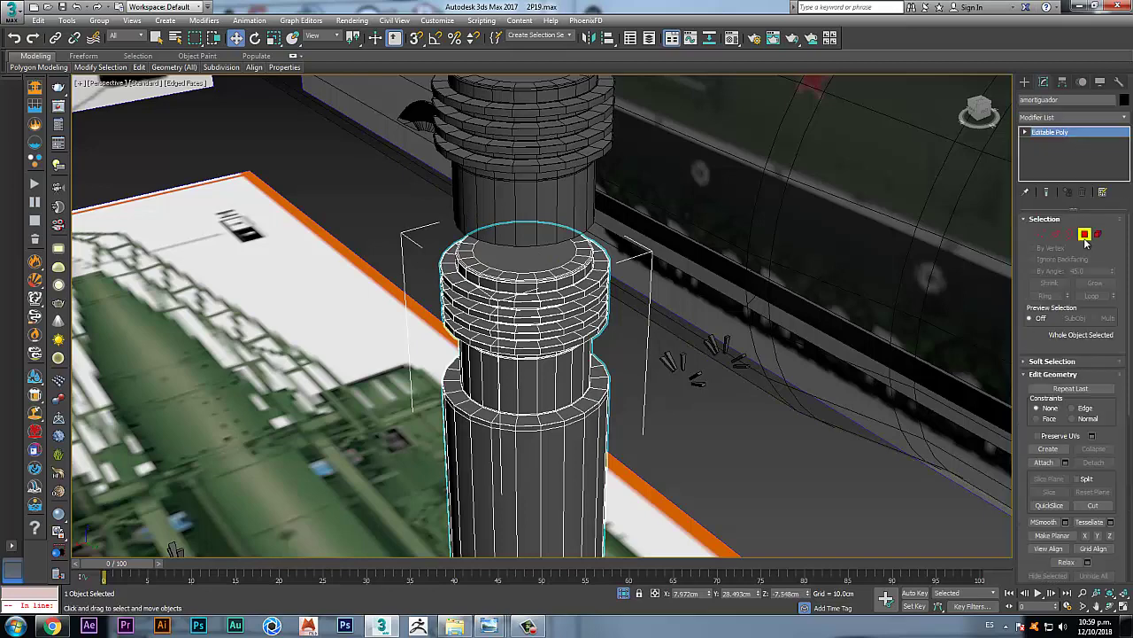
left_click(1085, 236)
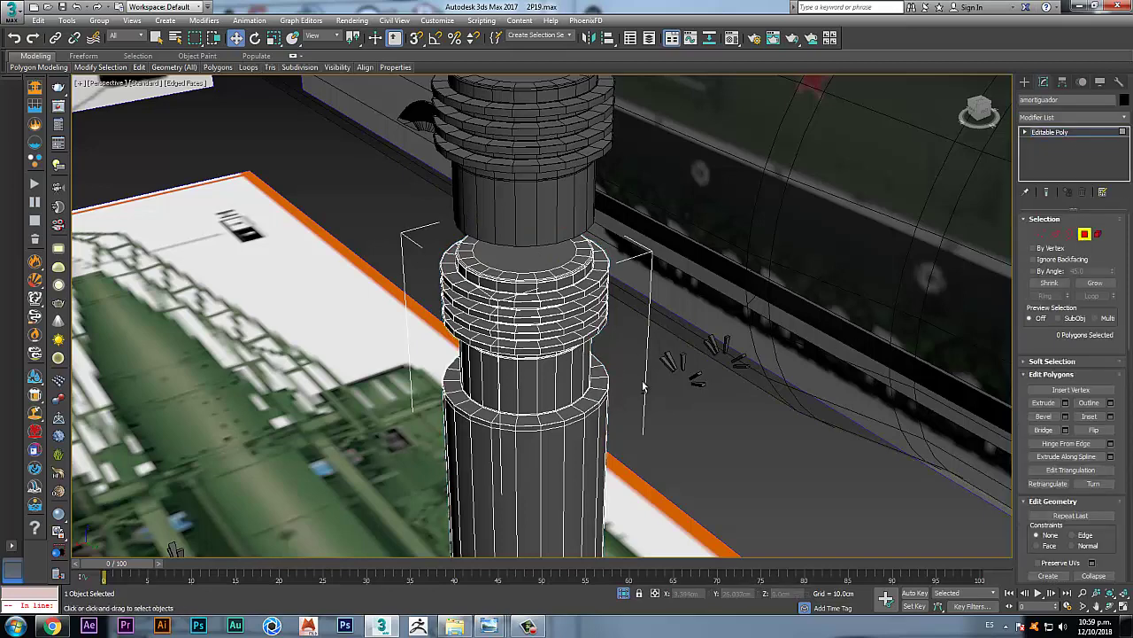
key("alt+w")
left_click_drag(306, 387, 426, 443)
key("Delete")
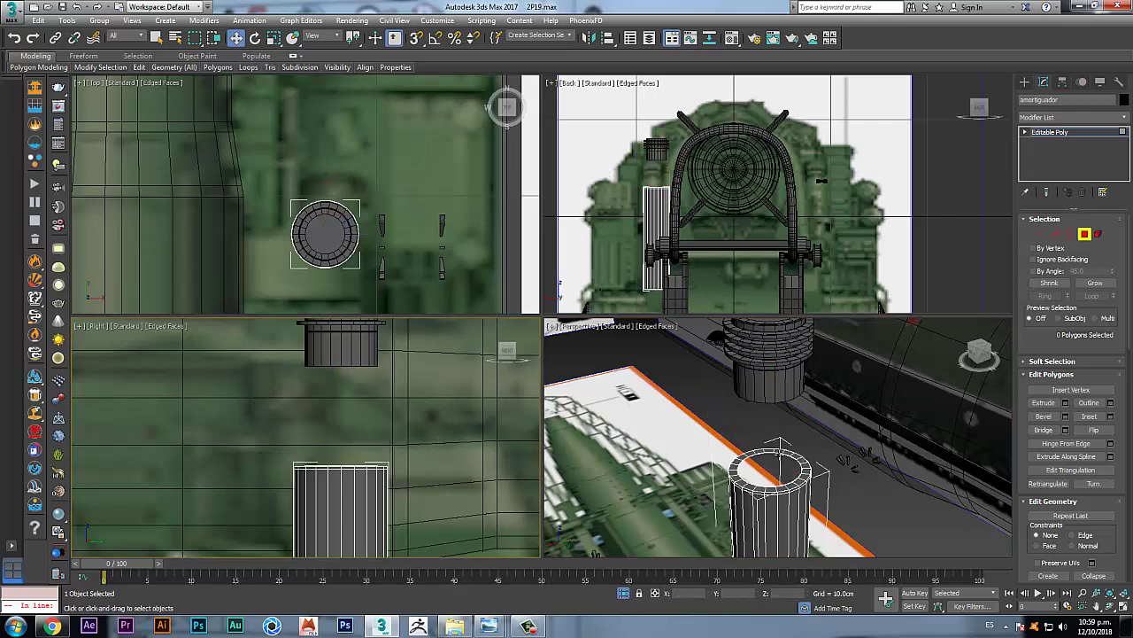
Step: Delete the thin double ring of polygons lining the inner edge of the top opening on "amortiguador"
key("alt+w")
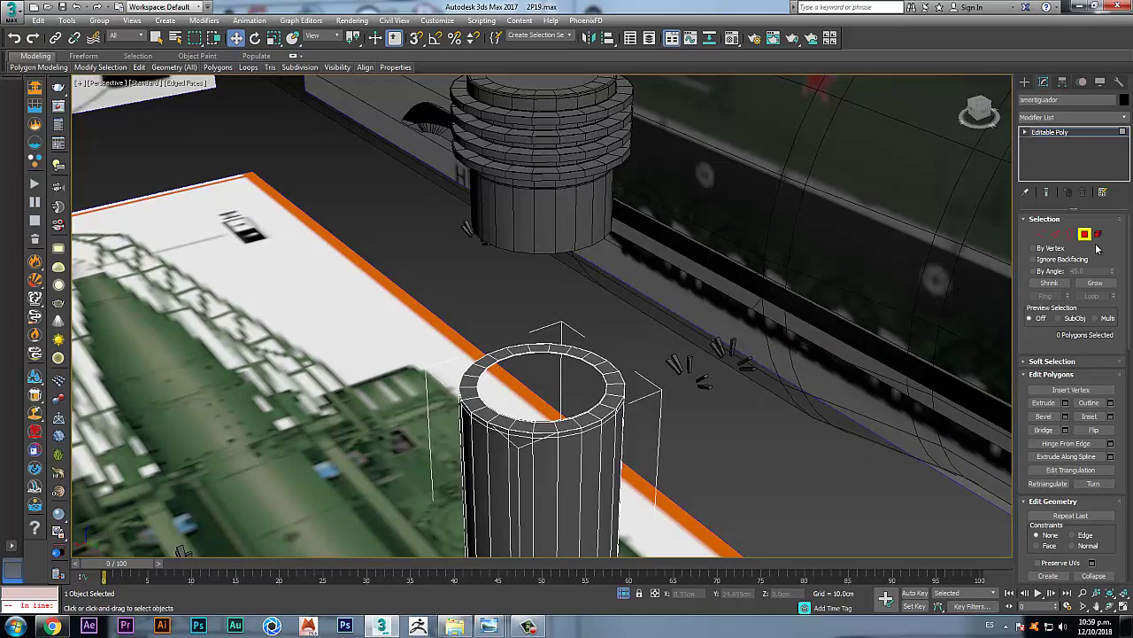
left_click(1055, 232)
scroll(629, 404, "up", 5)
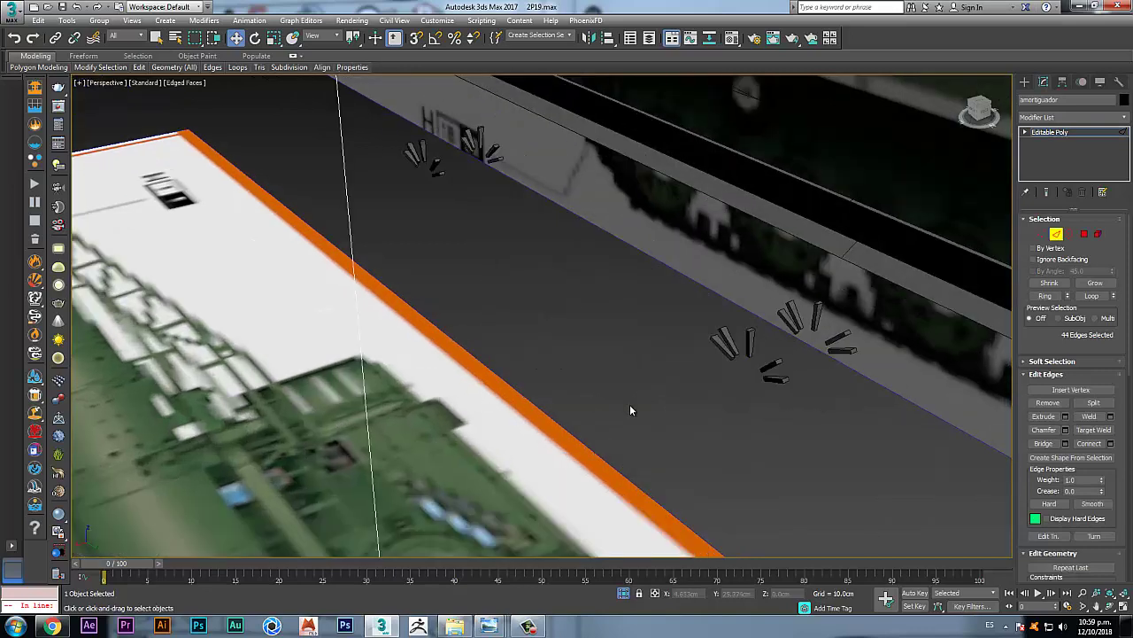
middle_click_drag(649, 406, 620, 377, "alt")
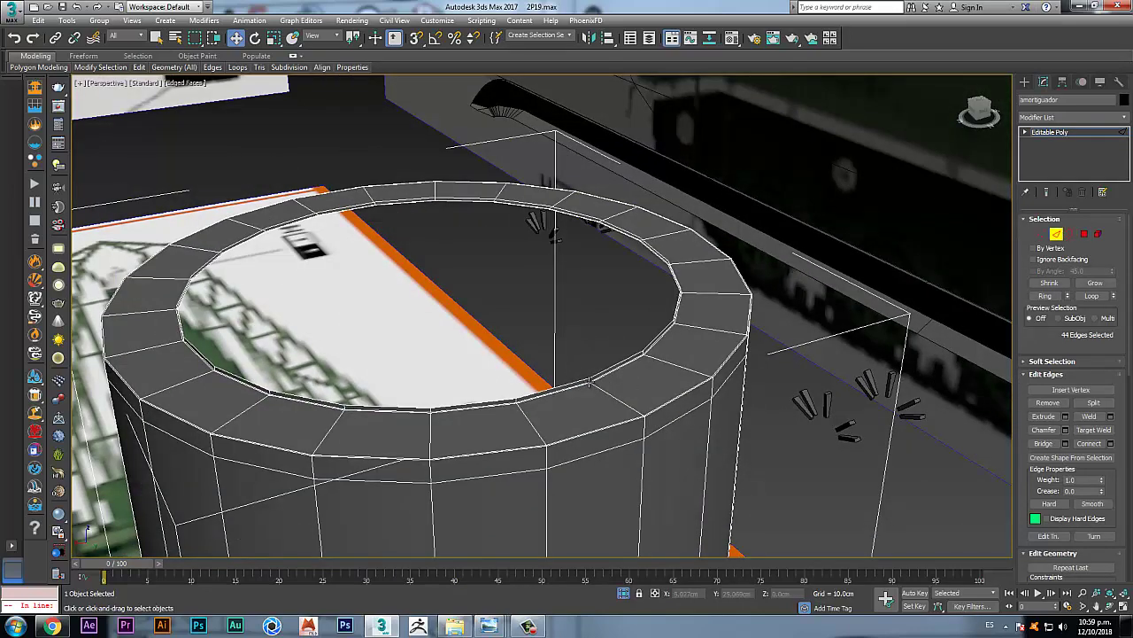
left_click(593, 378)
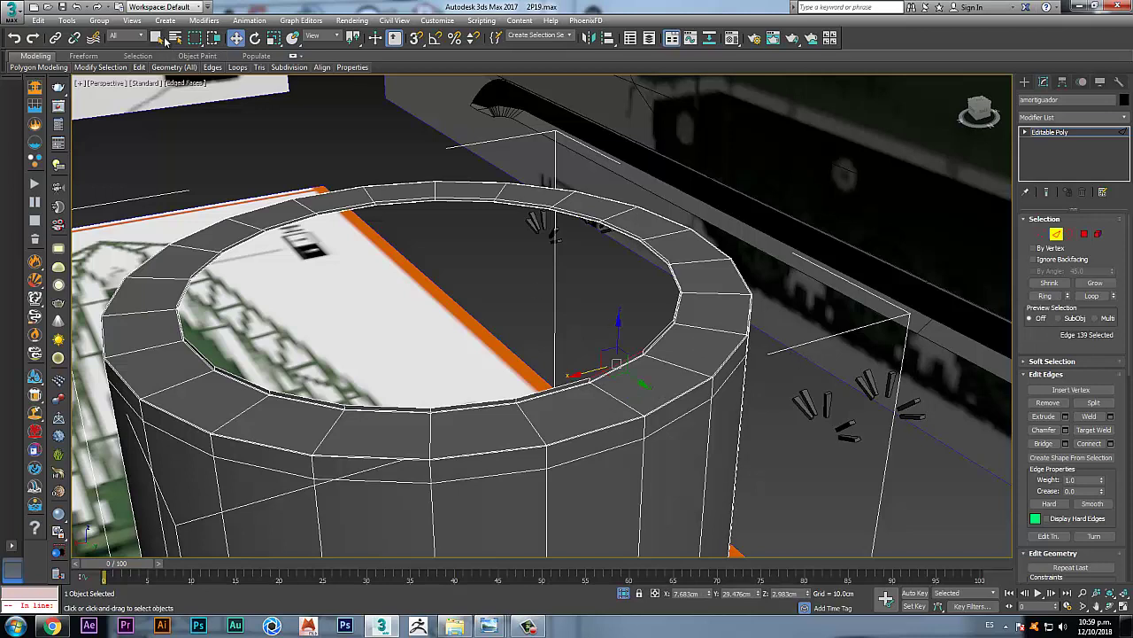
left_click(157, 37)
left_click(1092, 297)
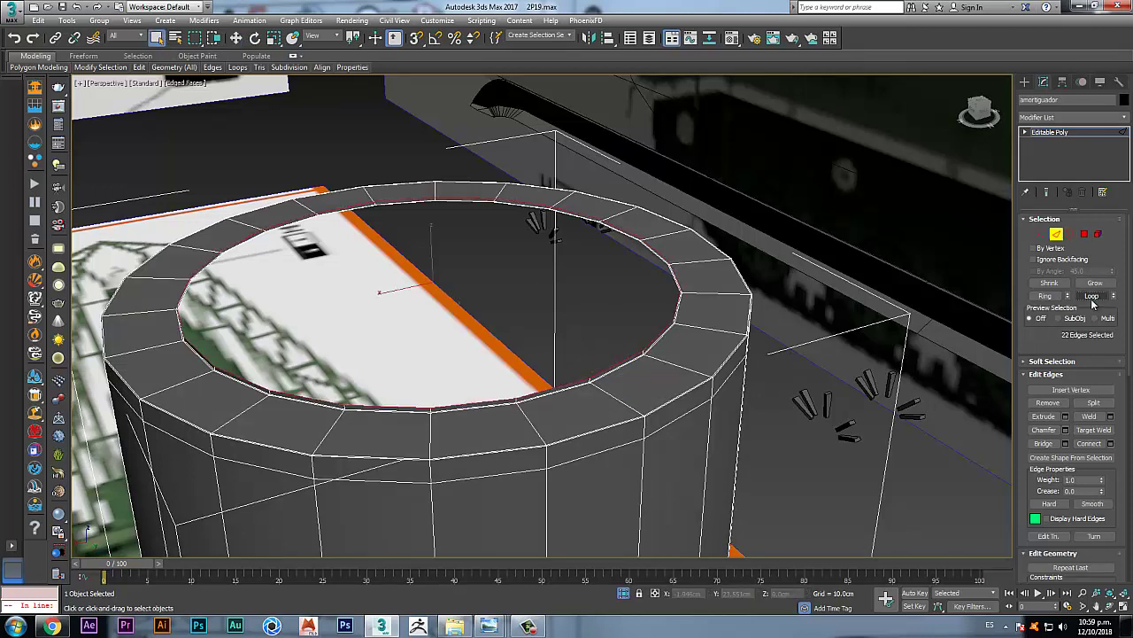
left_click(1084, 233)
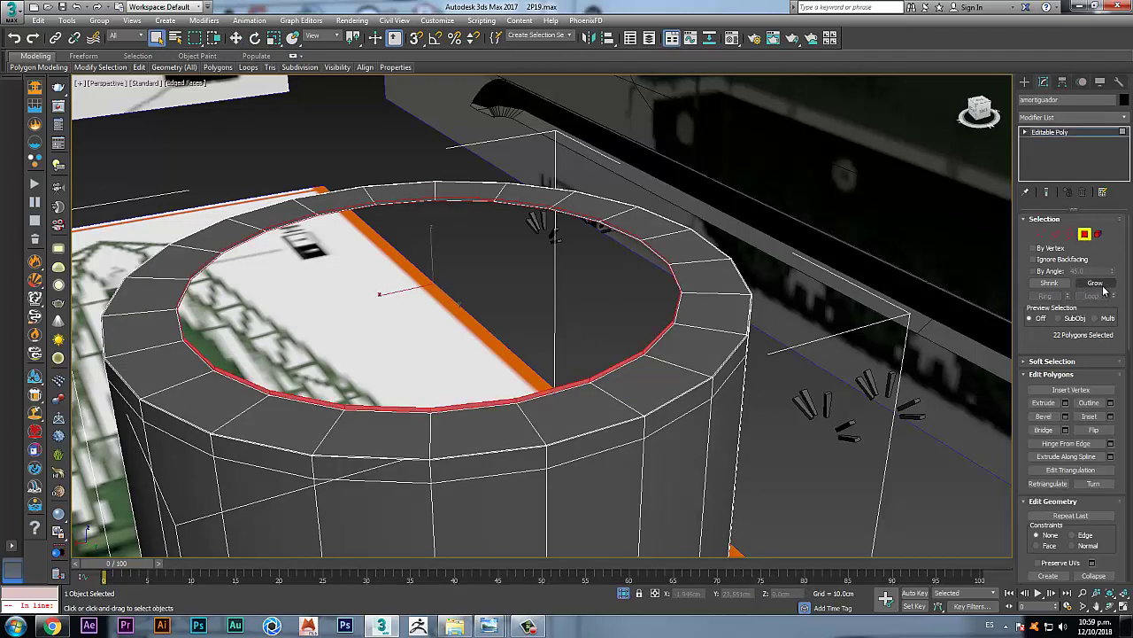
left_click(1095, 284)
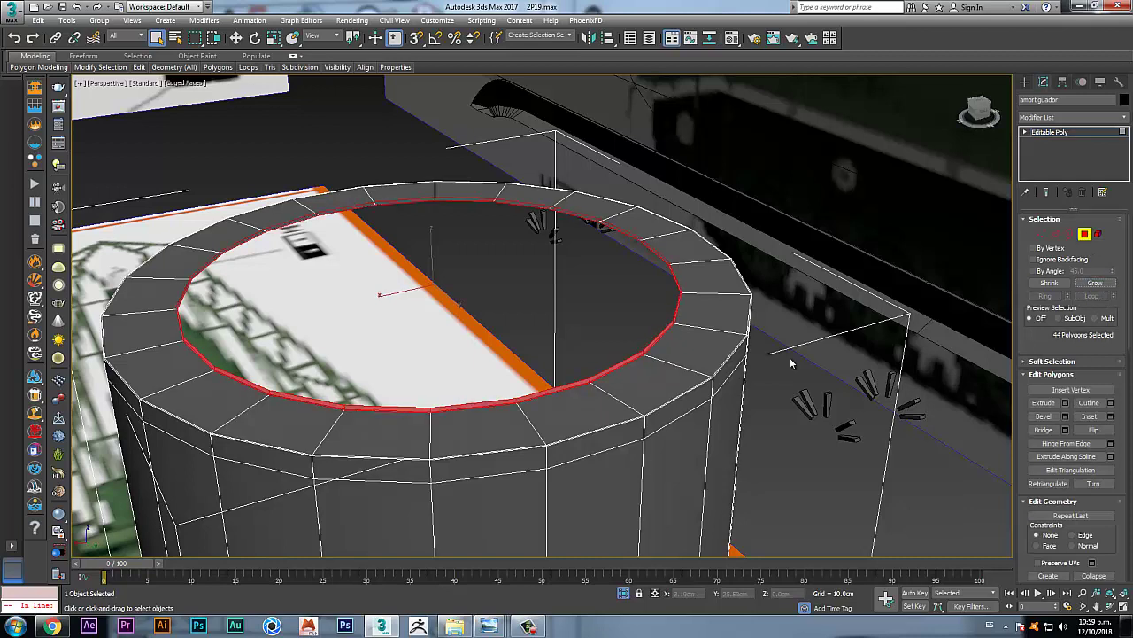
key("Delete")
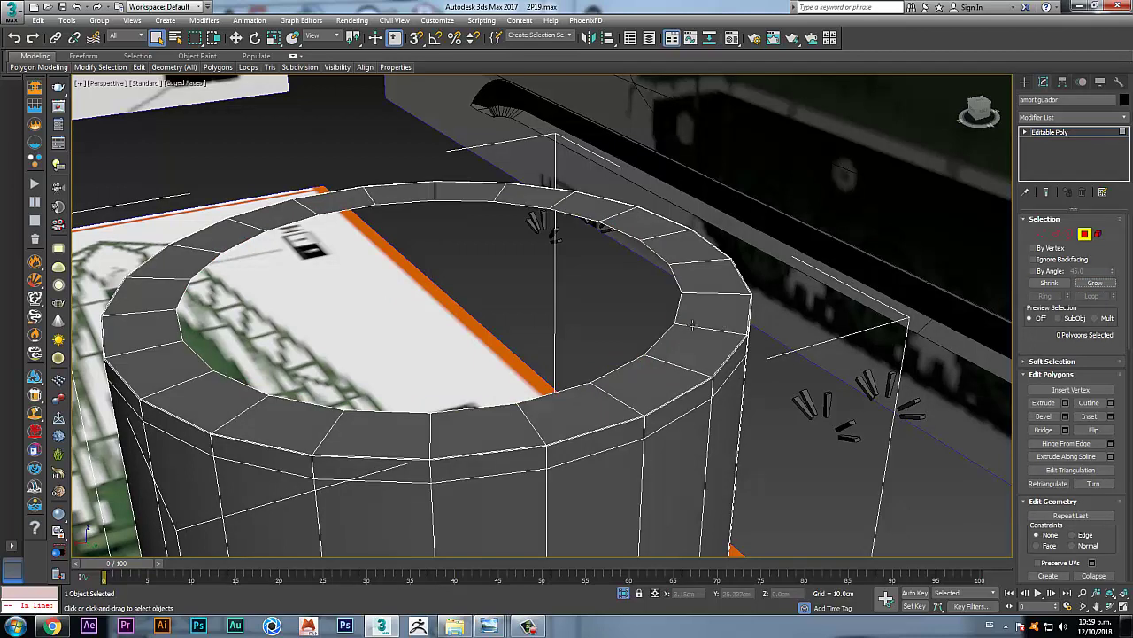
Step: Select the open inner border at the top of "amortiguador" and cap it
left_click(1058, 234)
left_click(681, 309)
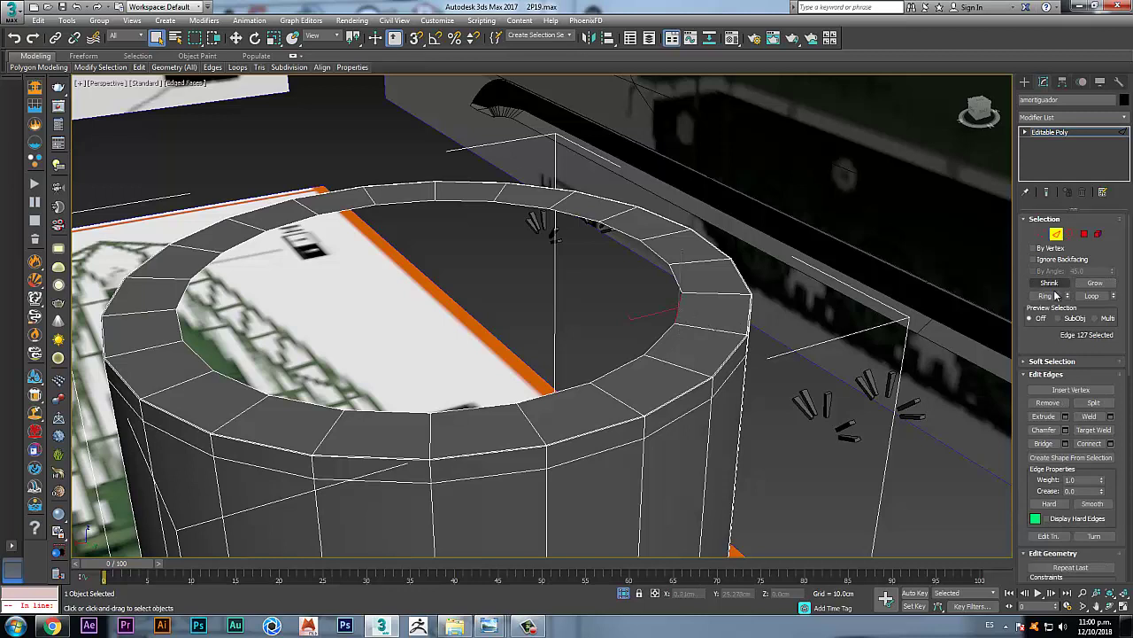
left_click(1092, 296)
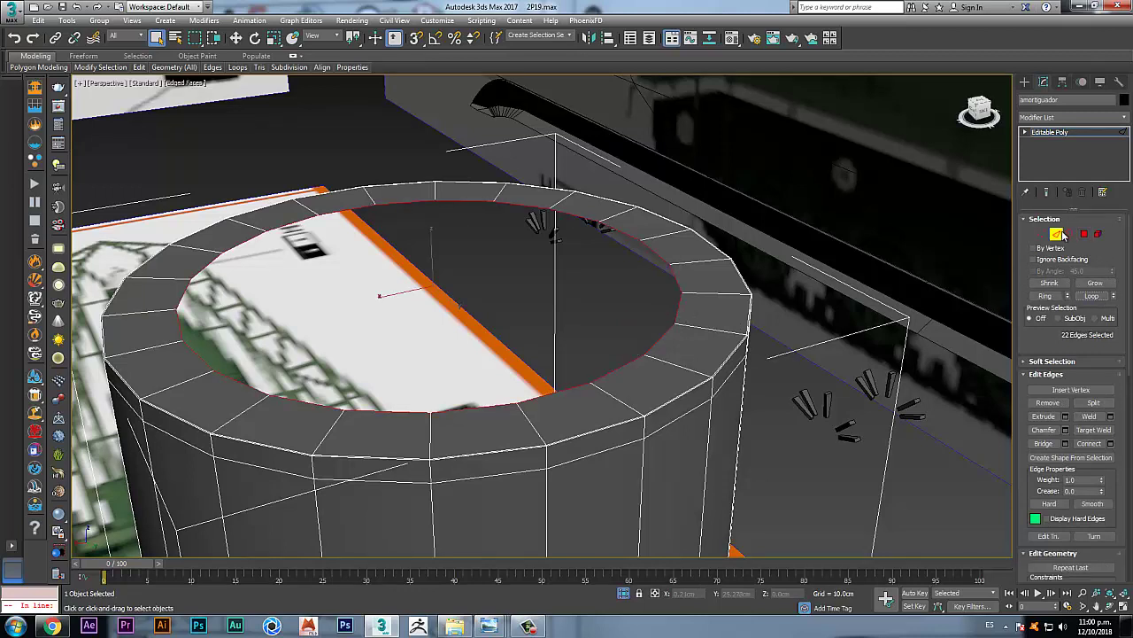
left_click(1071, 234)
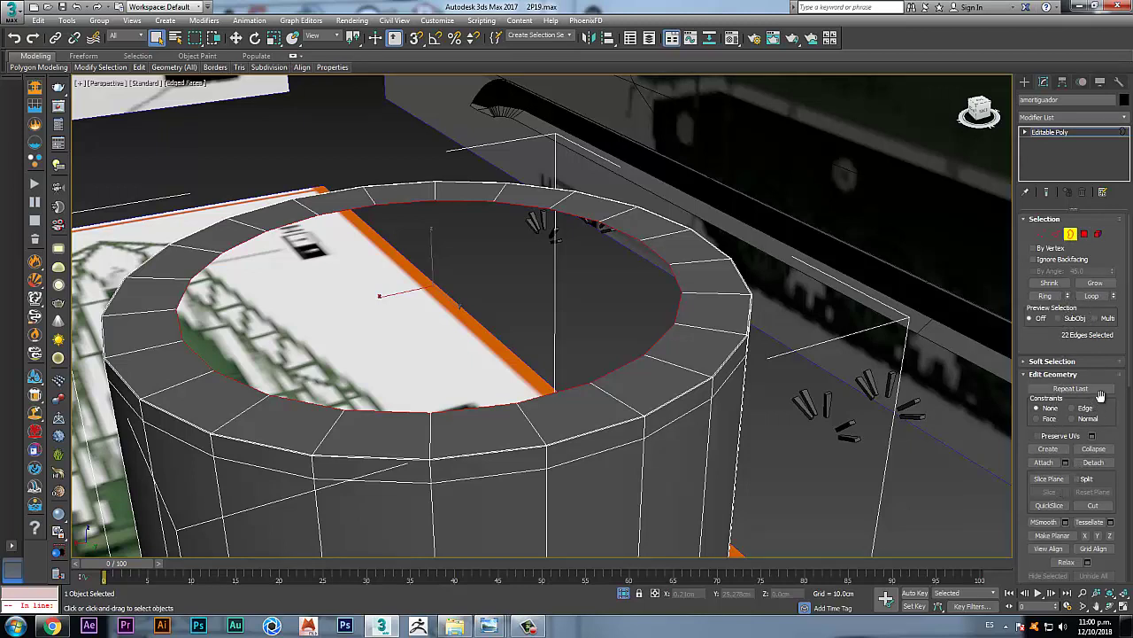
left_click_drag(1120, 478, 1128, 591)
left_click(1093, 483)
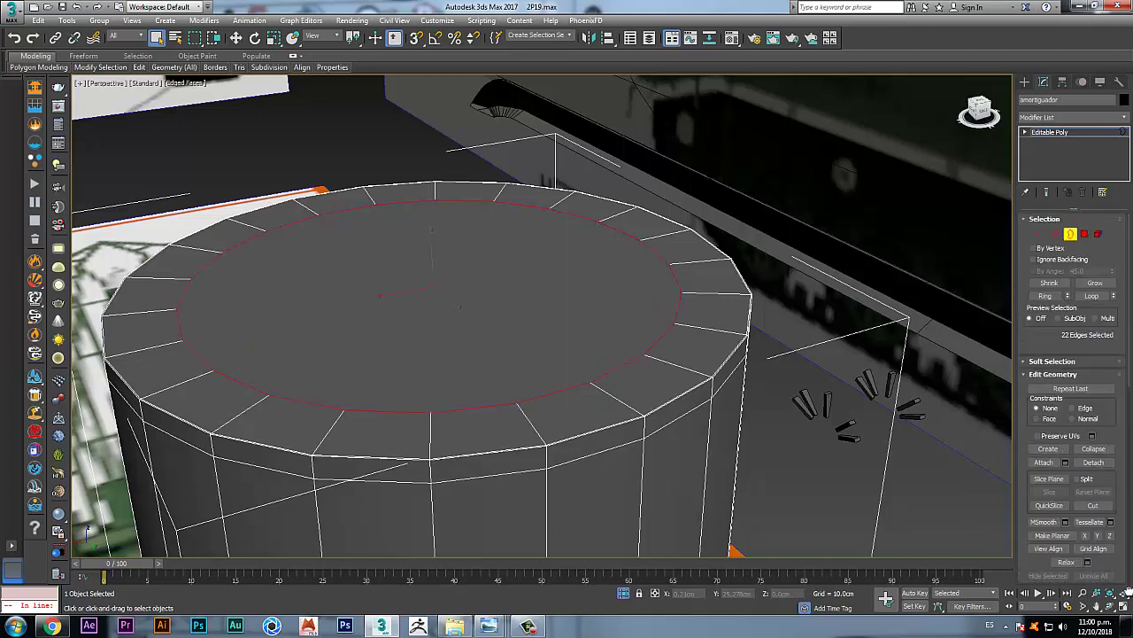
Step: Inset the new cap polygon on top of "amortiguador" by a very small amount, leaving a thin ring around it
left_click(1085, 235)
left_click(517, 286)
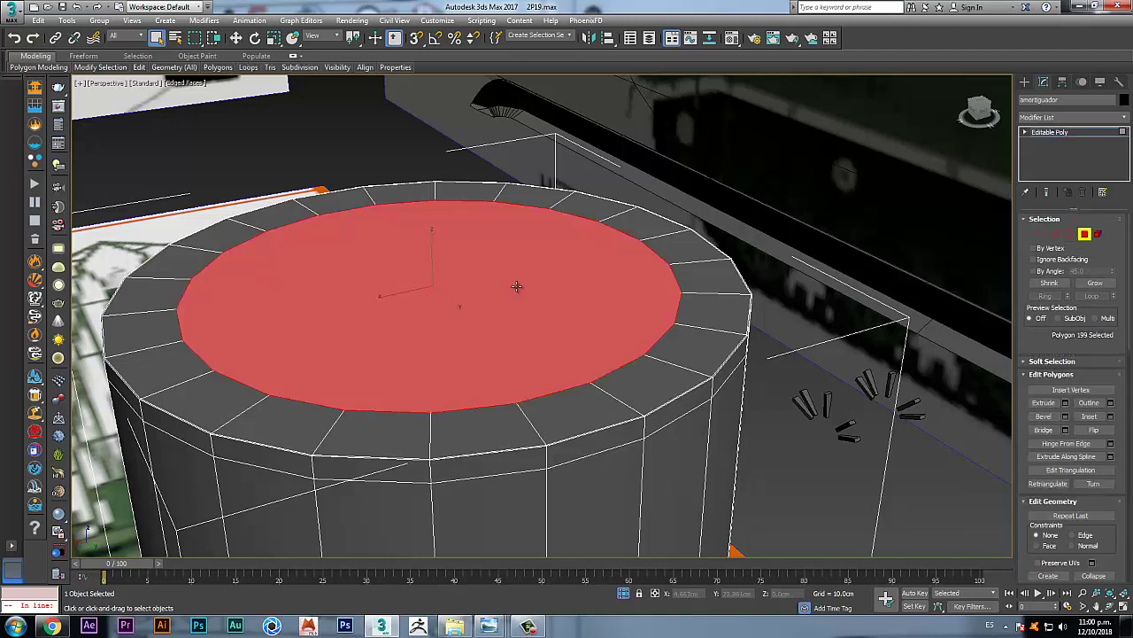
left_click(1110, 416)
left_click_drag(551, 341, 554, 391)
left_click_drag(550, 339, 549, 335)
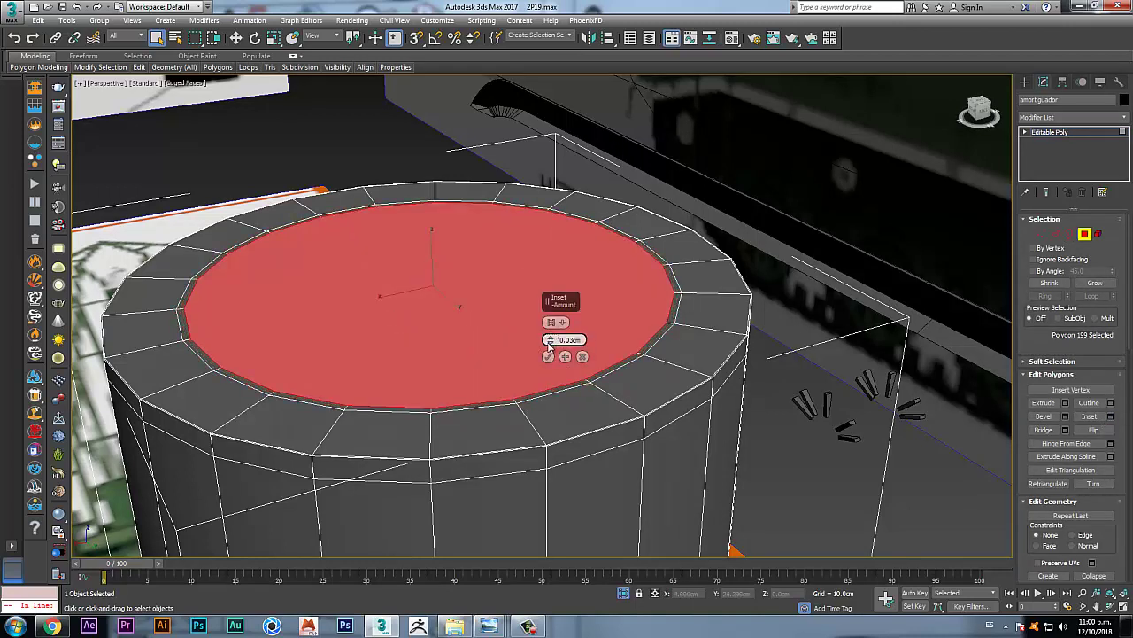
left_click(549, 357)
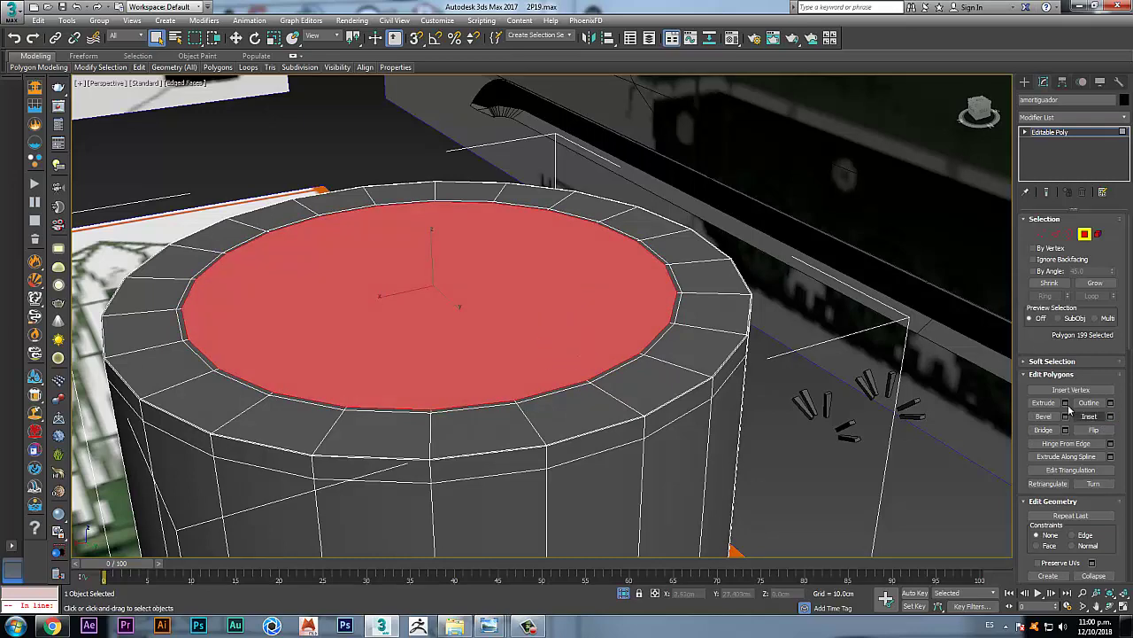
Step: Extrude the inset cap polygon down into the body with a height of about -2.673 cm to hollow out the cylinder
left_click(1065, 403)
mouse_move(550, 341)
left_mouse_down()
mouse_move(549, 354)
mouse_move(549, 333)
left_mouse_up()
key("alt+x")
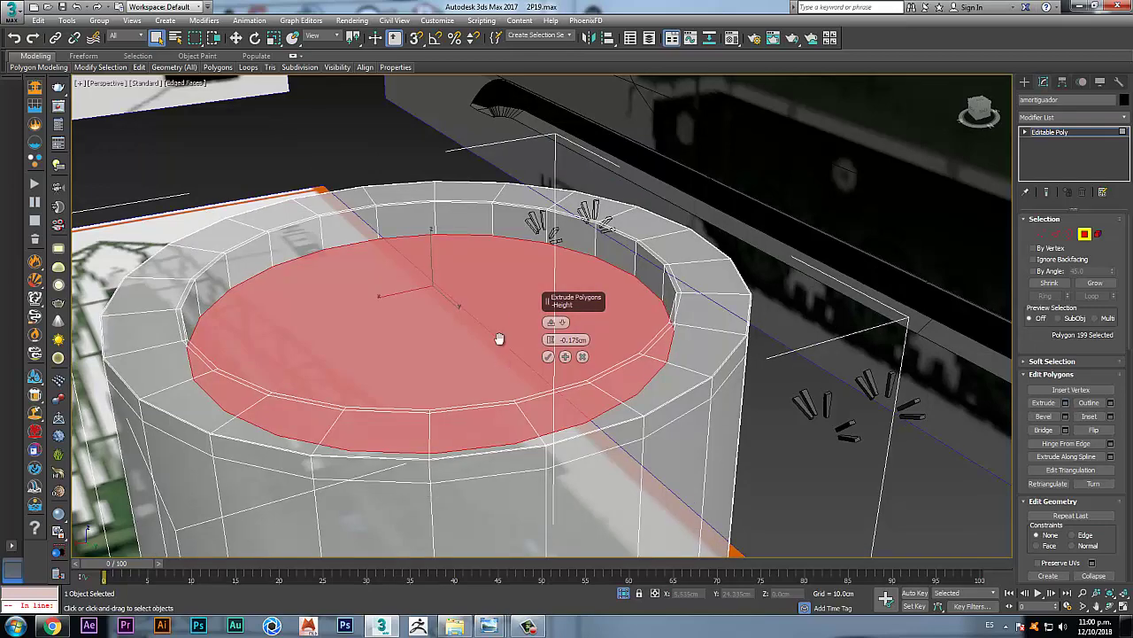
middle_click_drag(499, 340, 520, 304)
scroll(520, 305, "down", 2)
left_click_drag(550, 340, 549, 355)
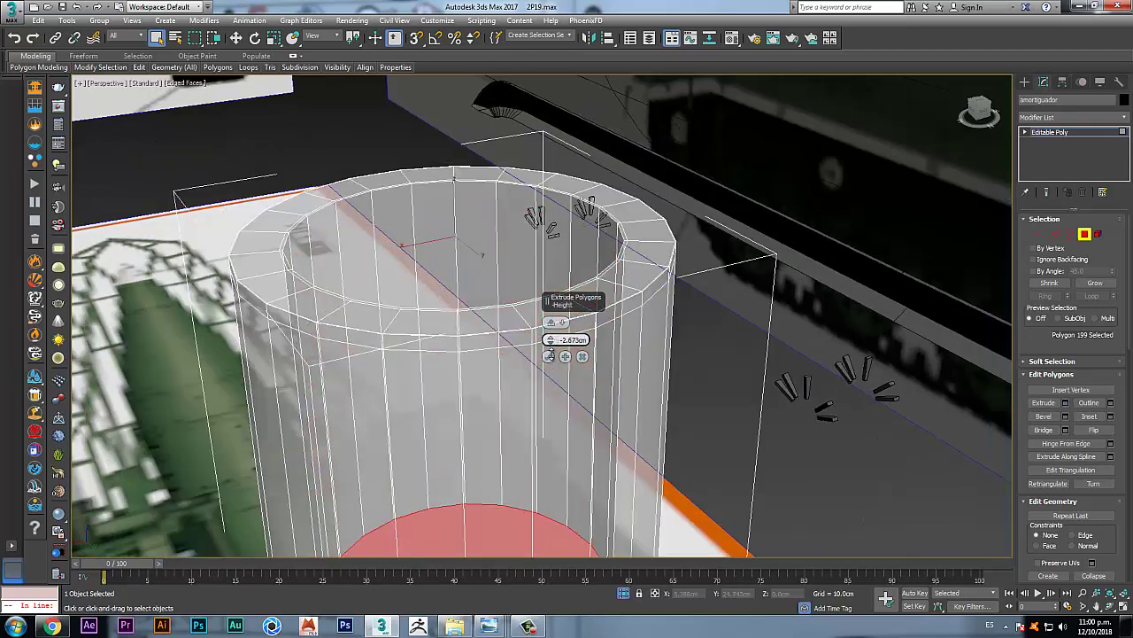
left_click(548, 357)
key("alt+x")
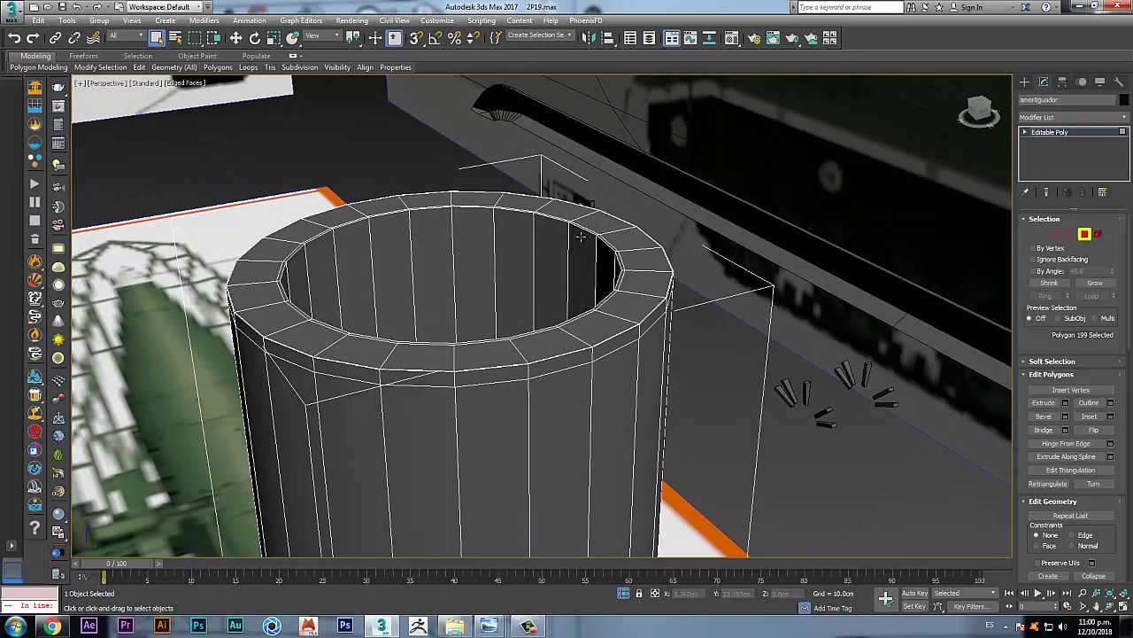
Step: Connect the ring of vertical edges on the cavity's inner wall with 2 segments and a pinch of 98
scroll(581, 241, "up", 5)
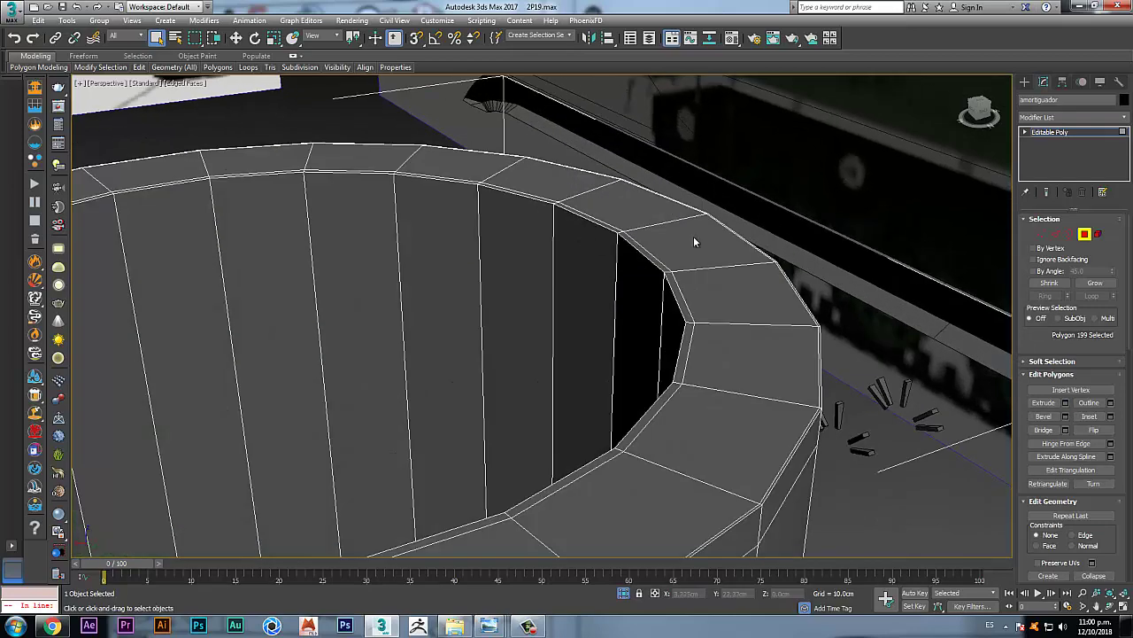
left_click(1059, 235)
left_click(552, 265)
scroll(551, 265, "down", 5)
scroll(490, 354, "up", 3)
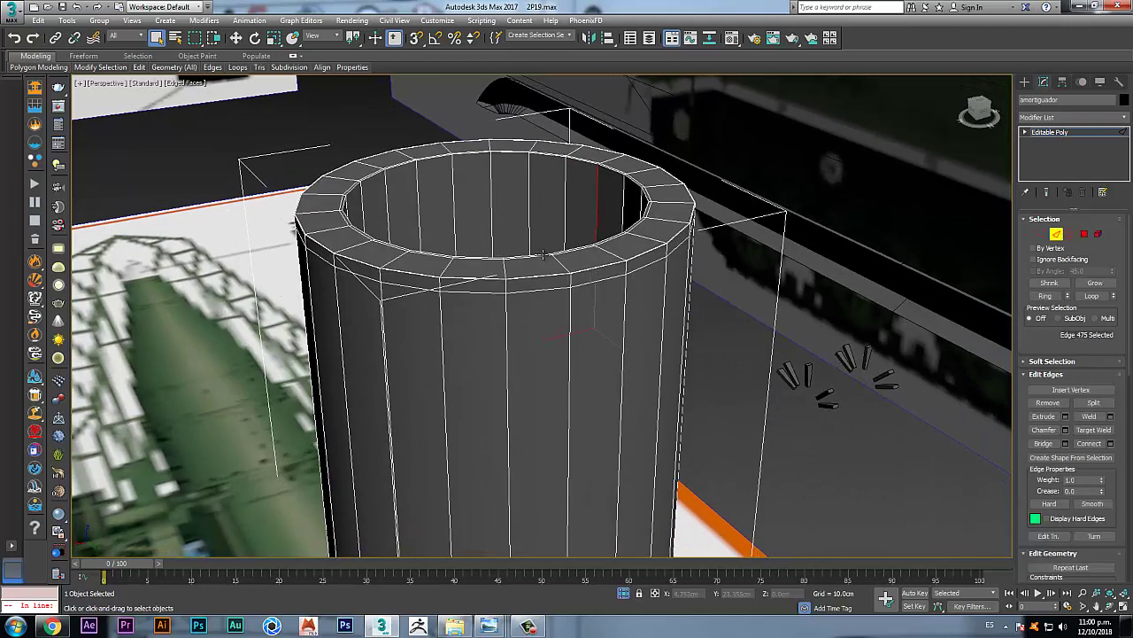
key("alt+x")
left_click(1046, 295)
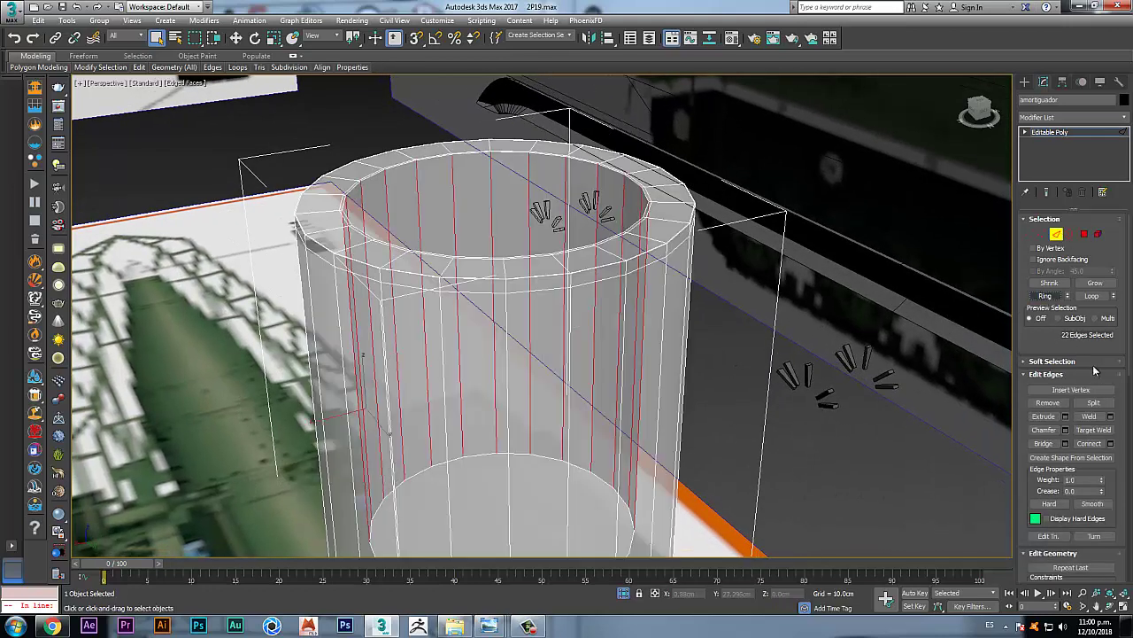
left_click(1111, 444)
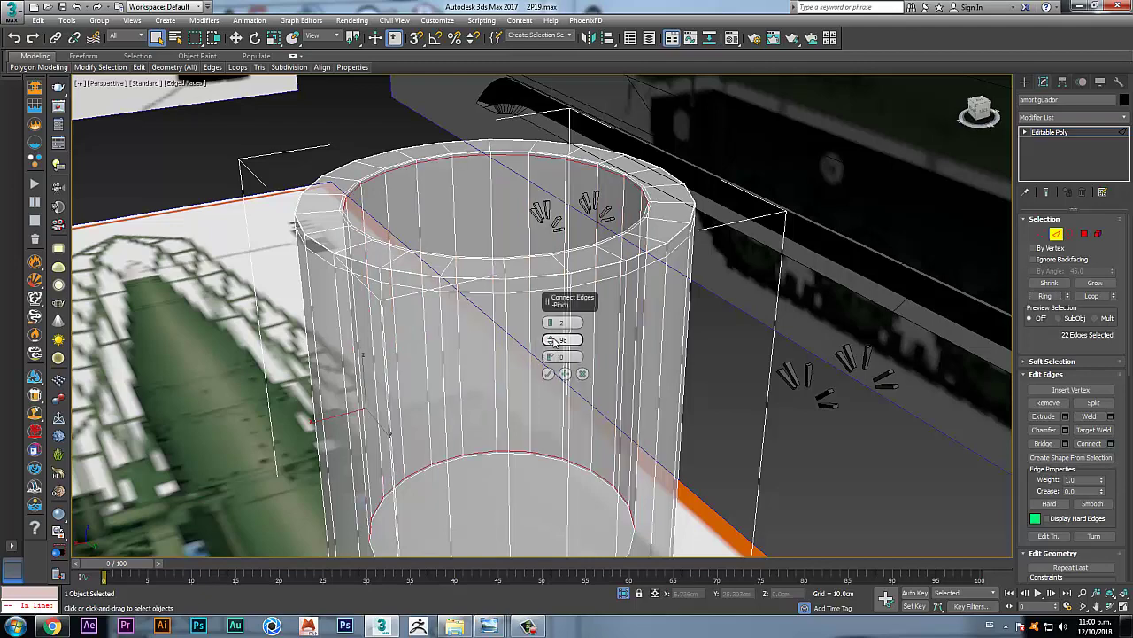
left_click(549, 376)
key("alt+x")
scroll(611, 292, "up", 6)
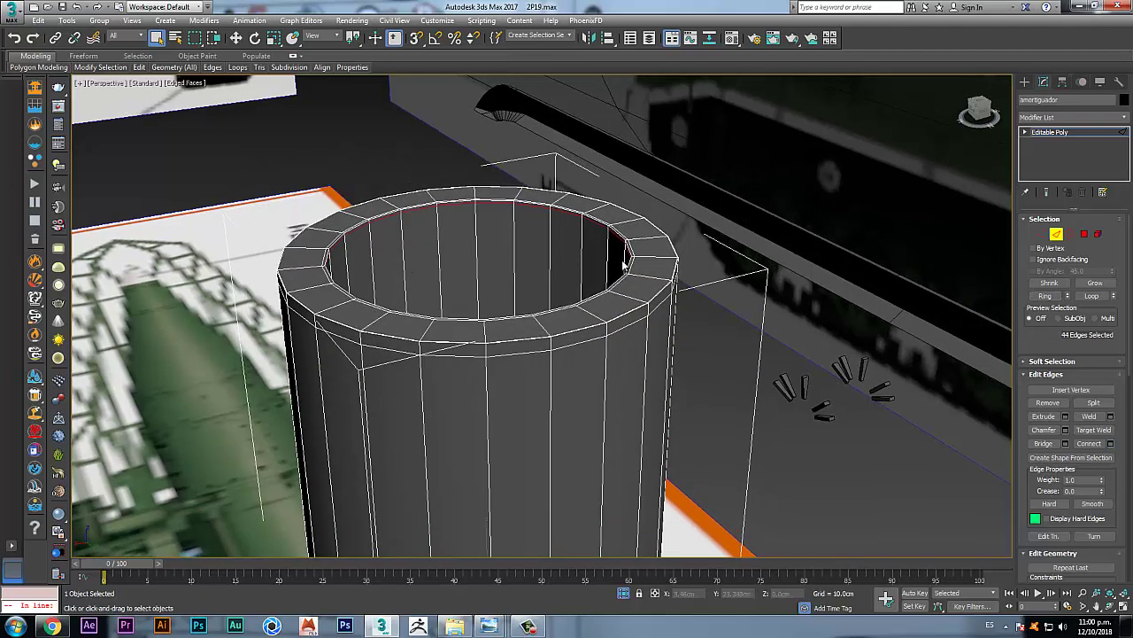
scroll(655, 237, "down", 6)
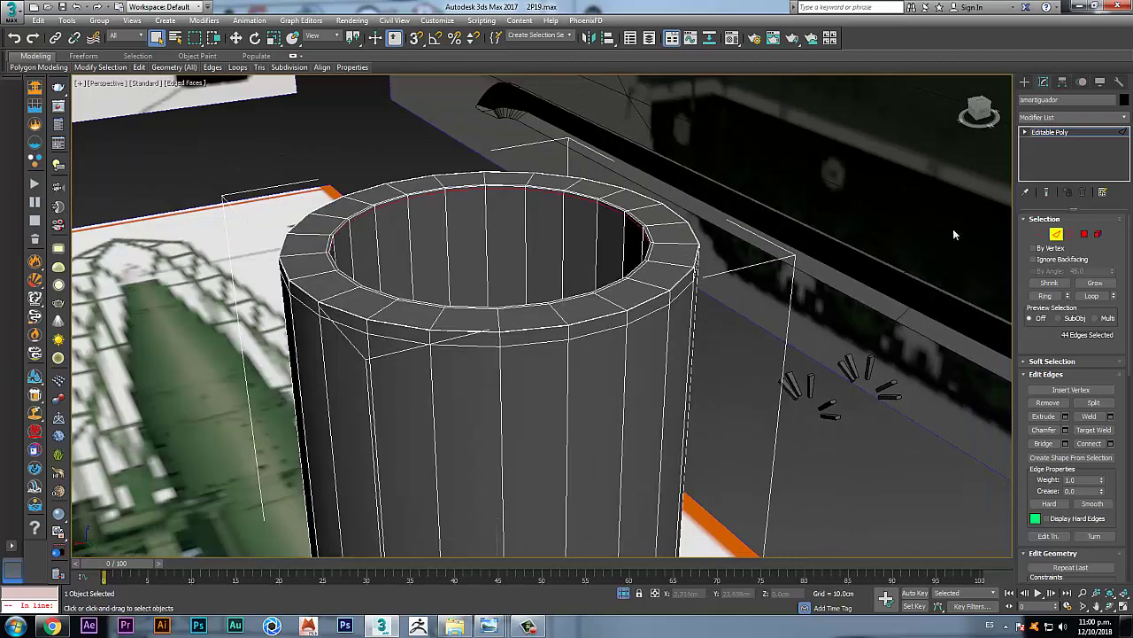
left_click(1055, 237)
Step: Select "amortiguador arriba" and cap the open border at the bottom of its neck
scroll(634, 279, "down", 4)
middle_click_drag(667, 366, 593, 328)
scroll(650, 266, "down", 4)
scroll(683, 325, "down", 3)
scroll(702, 338, "up", 3)
left_click(702, 338)
left_click(591, 168)
middle_click_drag(595, 202, 603, 142, "alt")
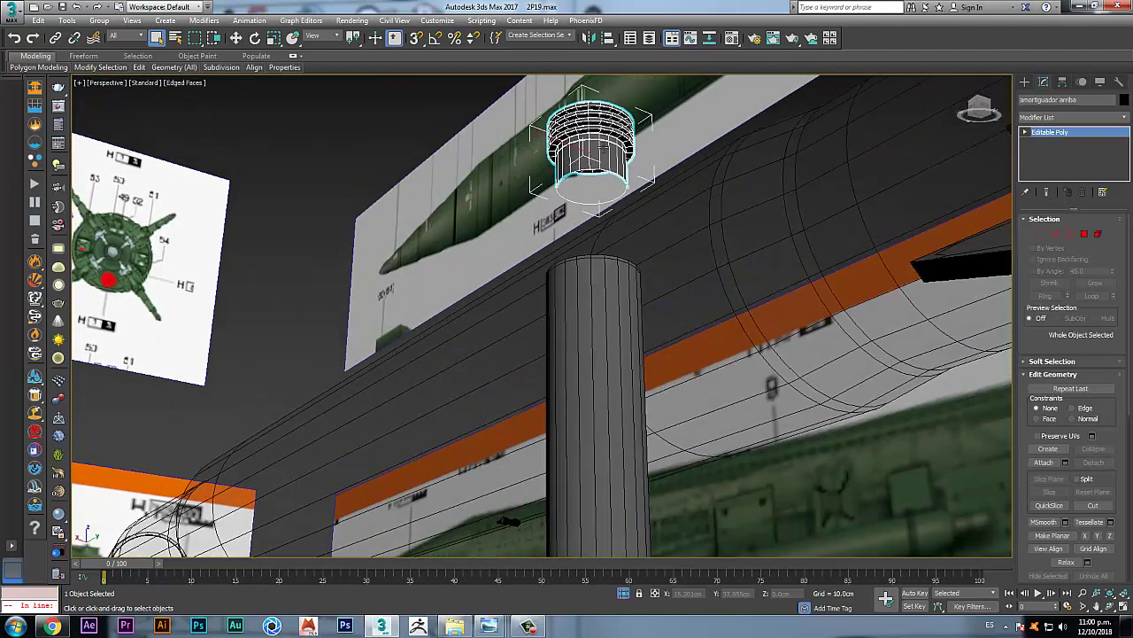
scroll(605, 157, "up", 4)
left_click(1056, 234)
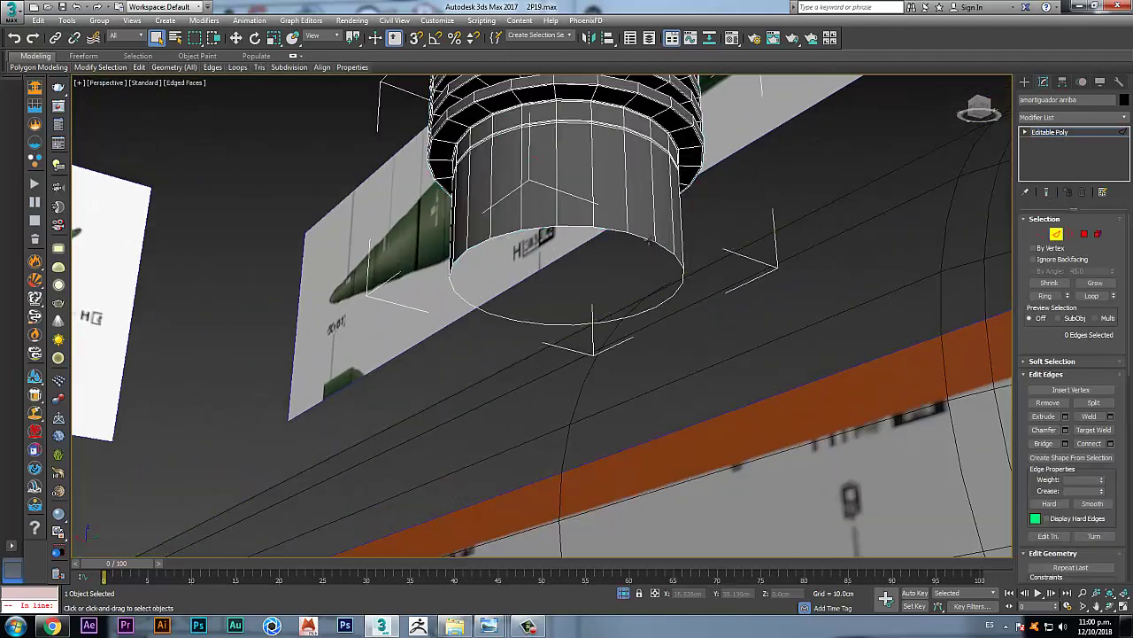
left_click(1089, 295)
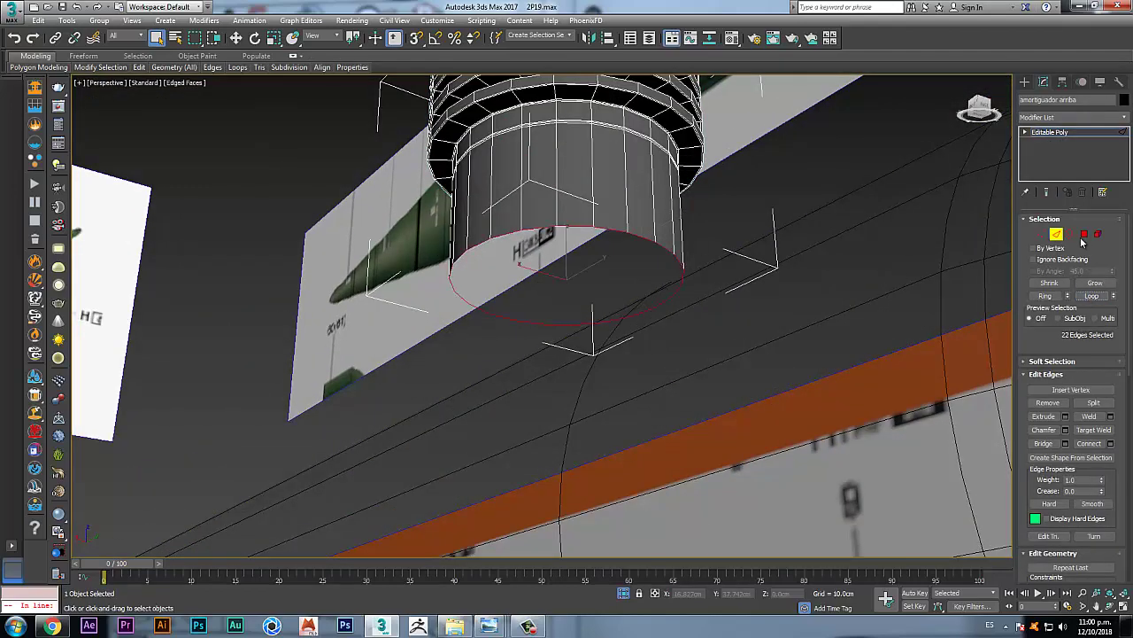
left_click(1069, 233)
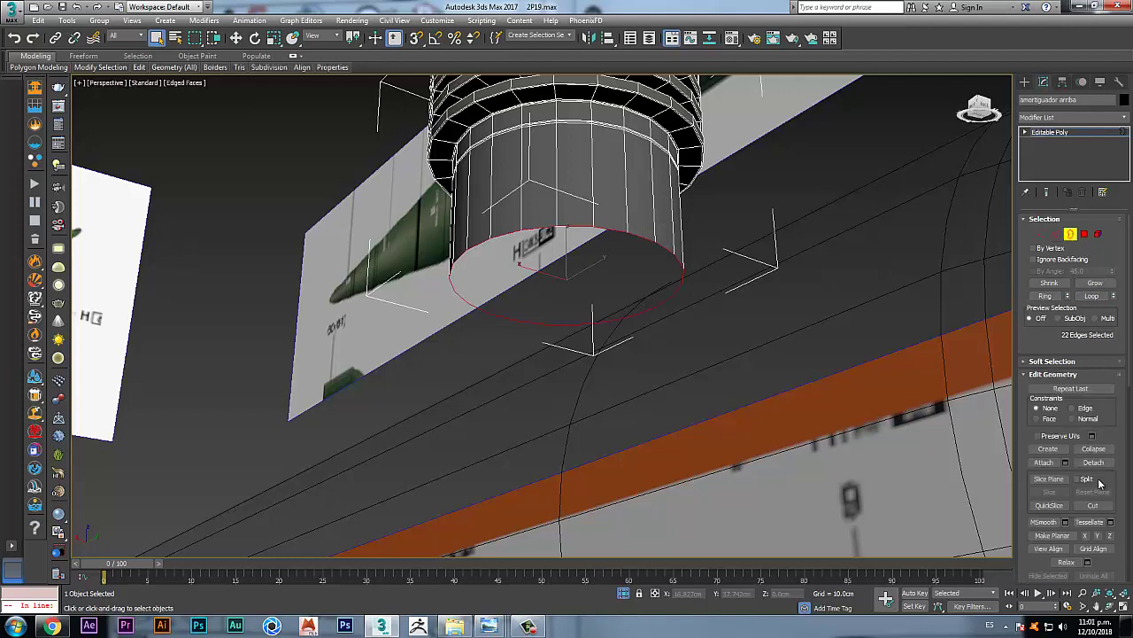
scroll(1107, 479, "down", 5)
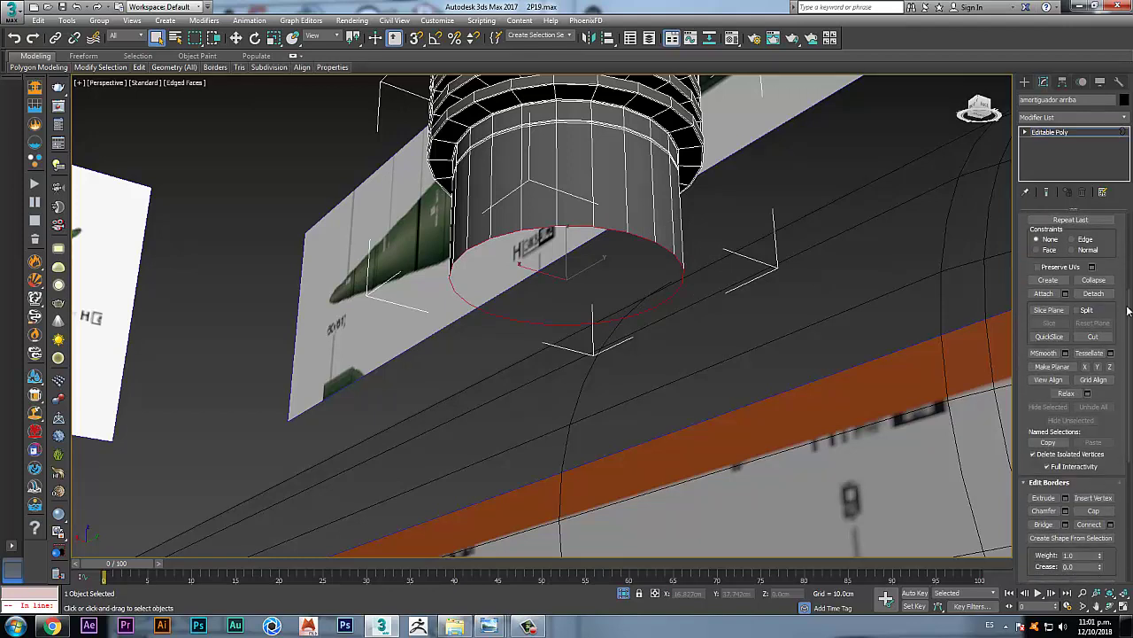
scroll(1122, 437, "up", 5)
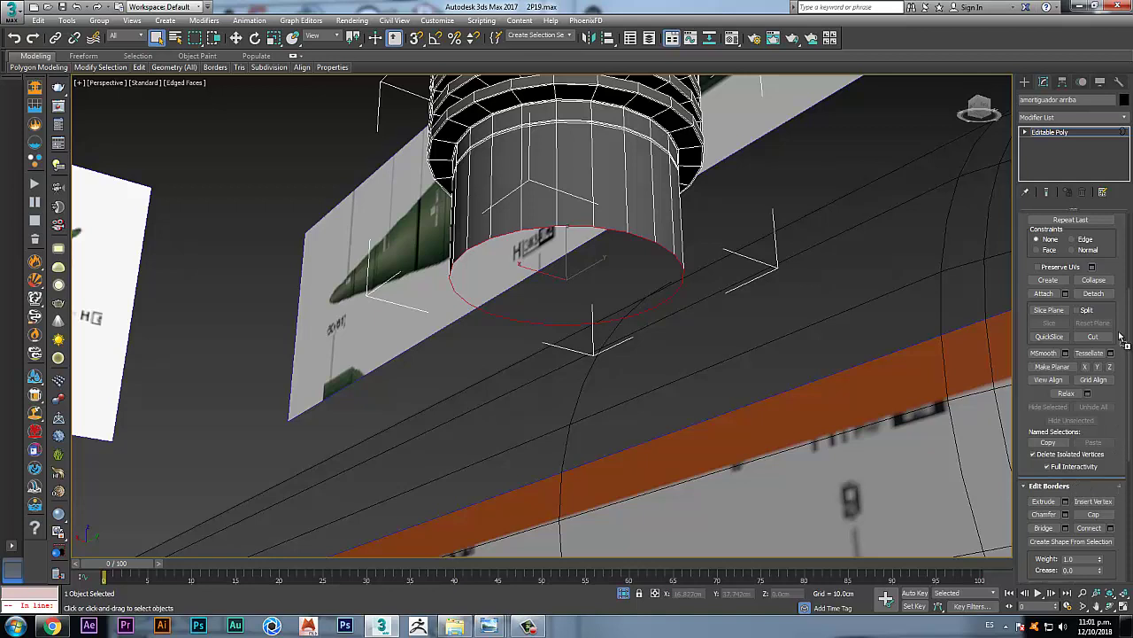
left_click_drag(1119, 376, 1119, 372)
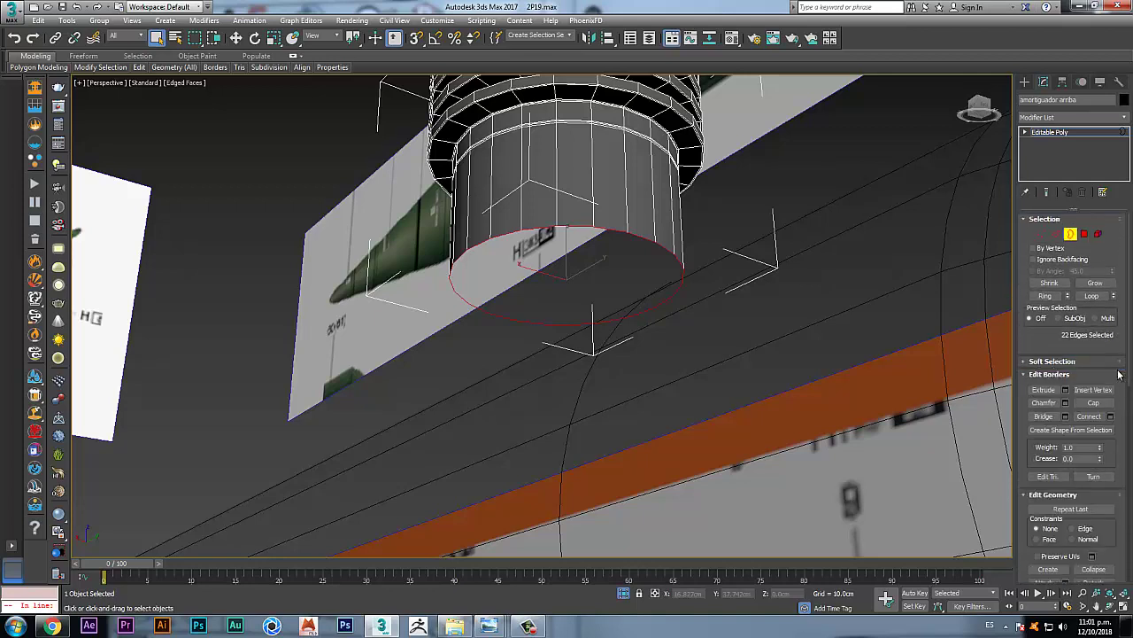
left_click(1107, 403)
Step: Check the rim at the bottom of the neck of "amortiguador arriba" for a remaining open border
middle_click_drag(673, 292, 704, 266, "alt")
left_click(1057, 235)
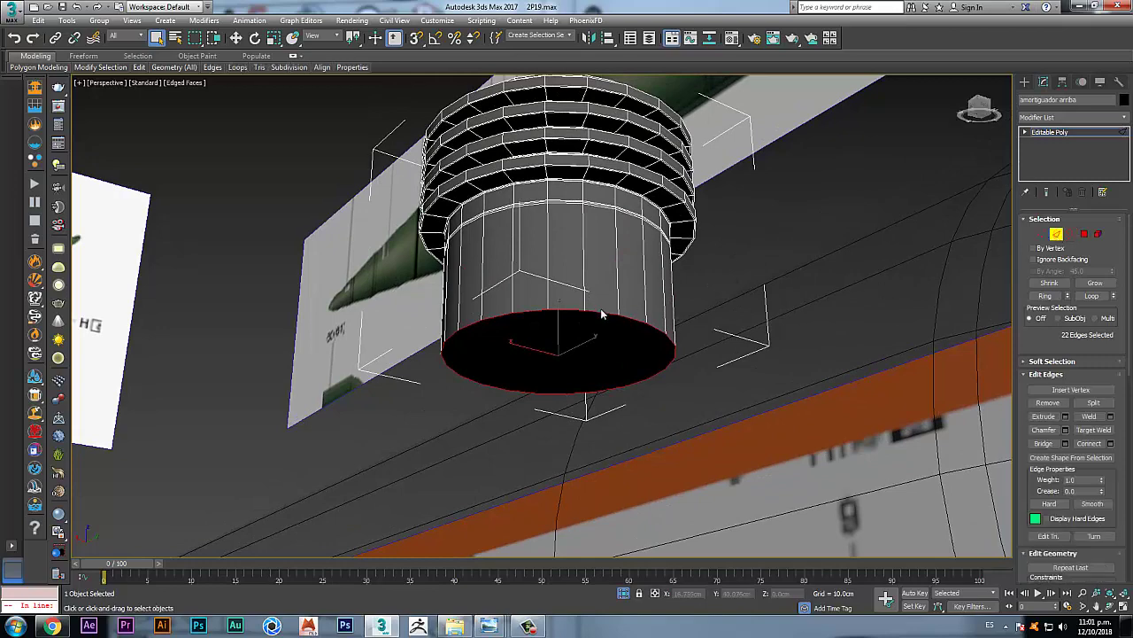
left_click(600, 315)
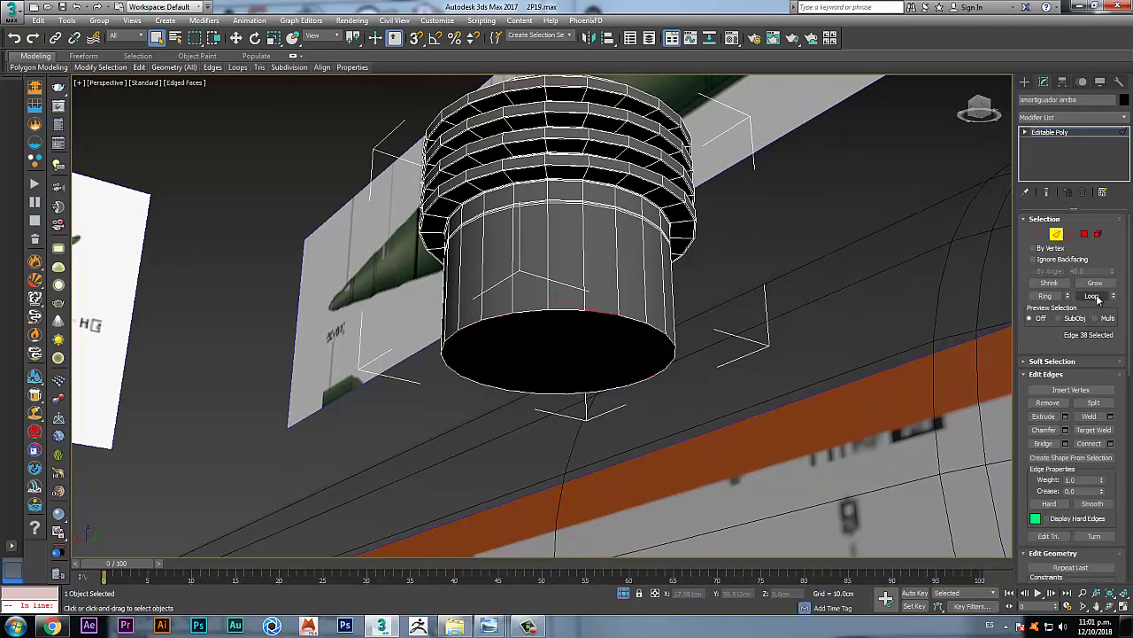
left_click(1074, 235)
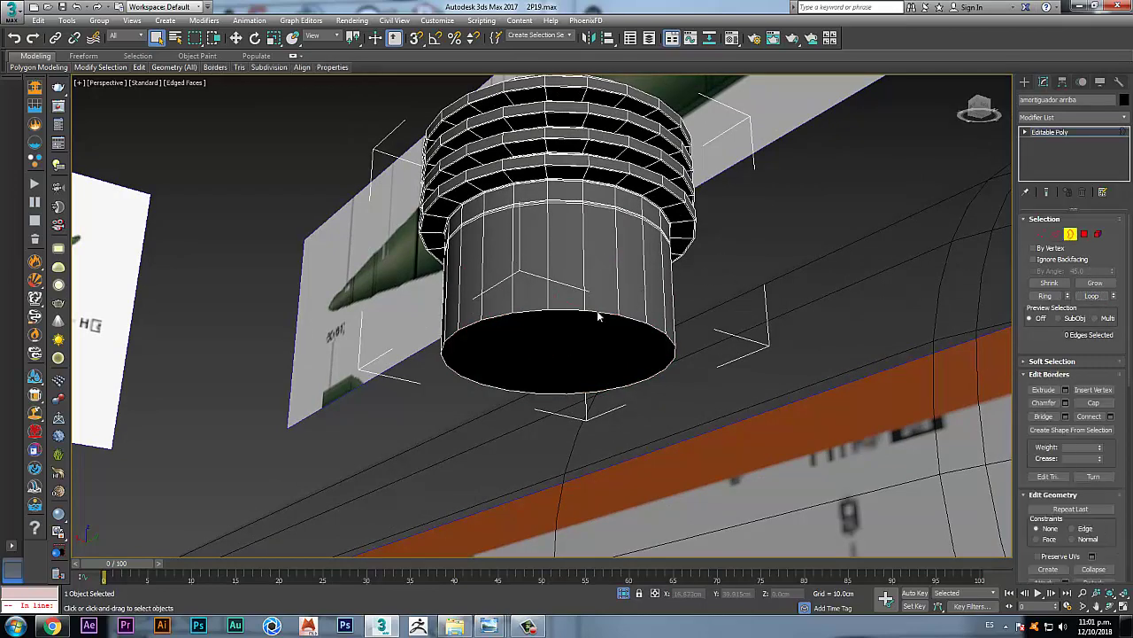
middle_click_drag(593, 270, 607, 265, "alt")
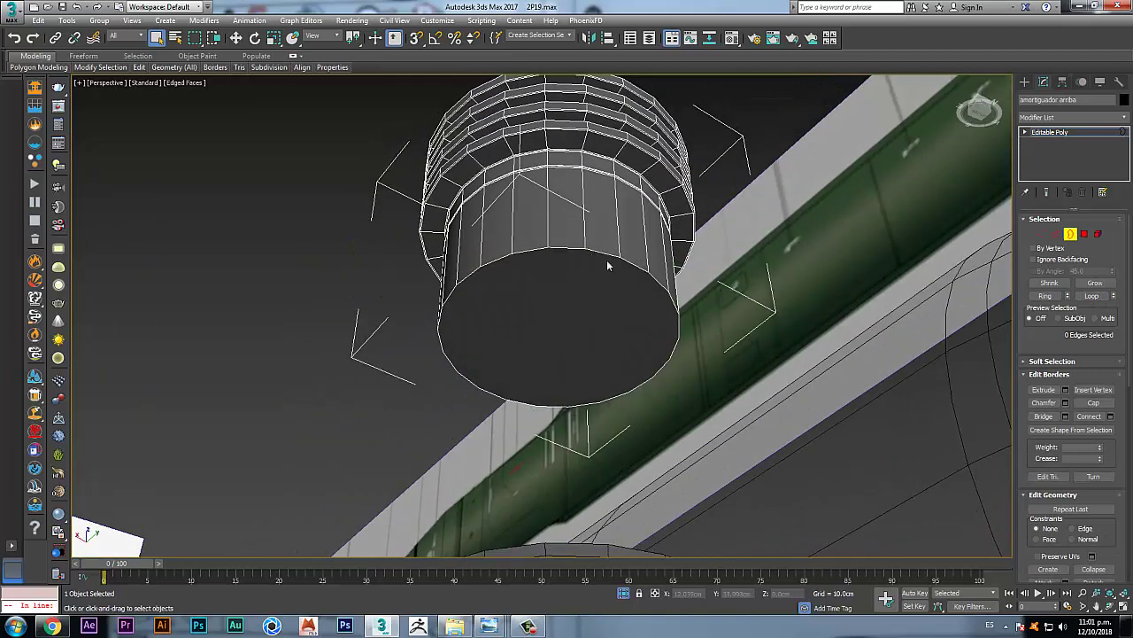
scroll(607, 257, "up", 2)
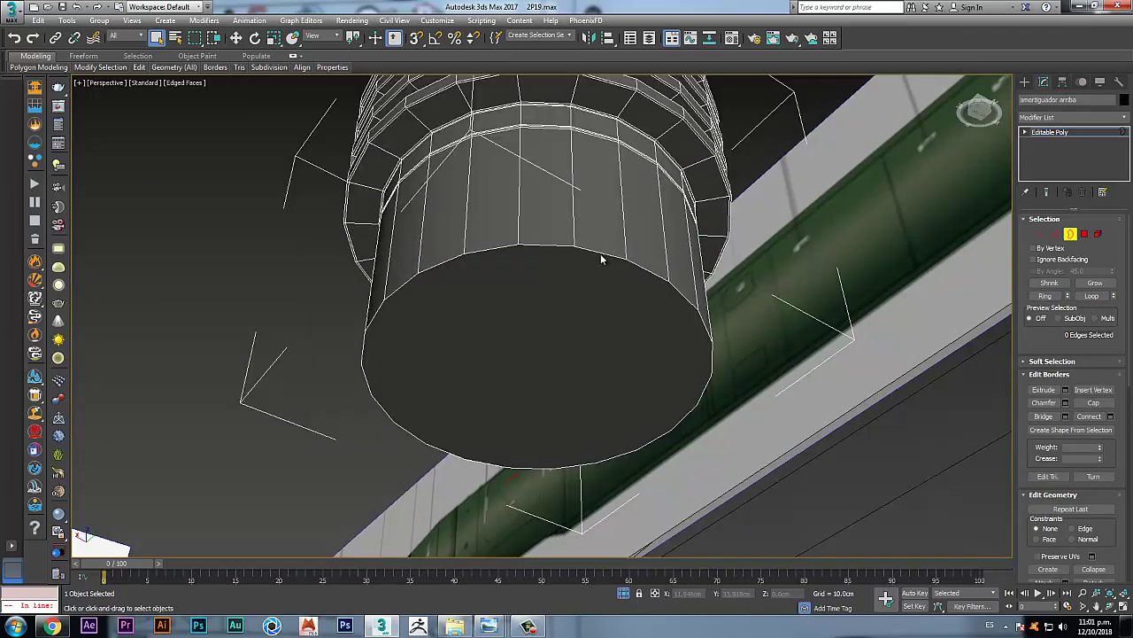
left_click(1085, 234)
left_click(599, 301)
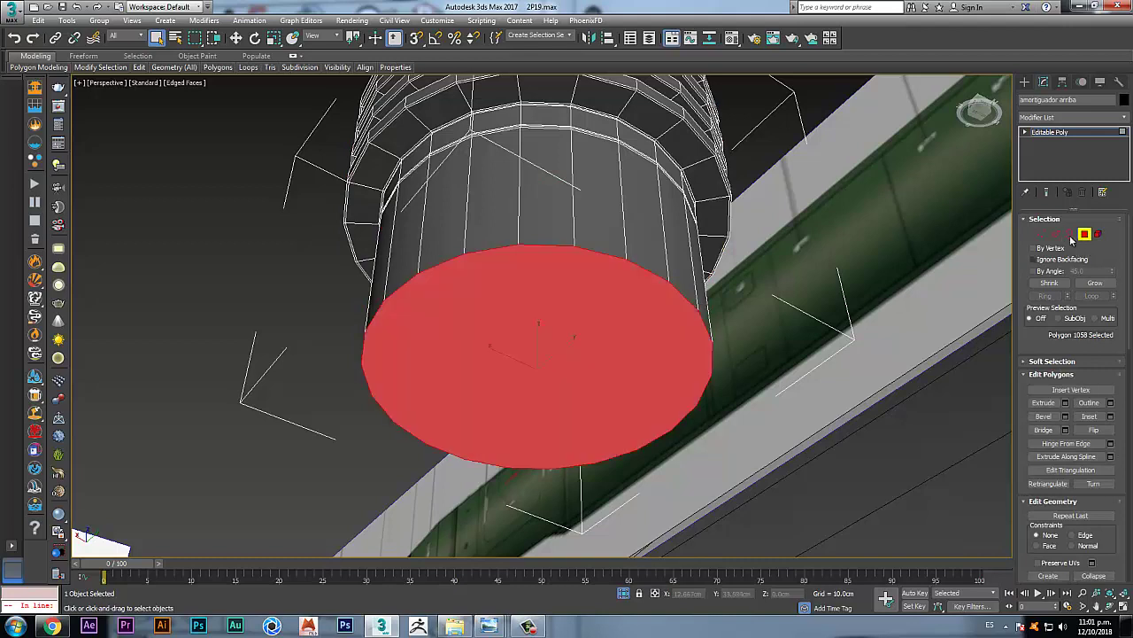
left_click(1057, 234)
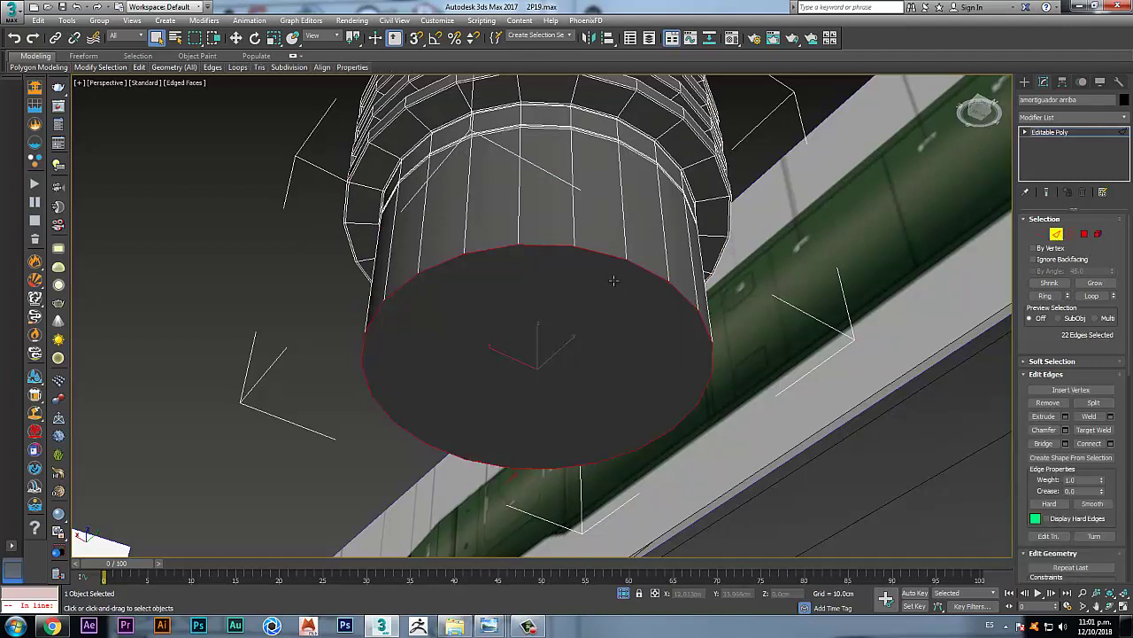
key("alt+x")
key("alt+x")
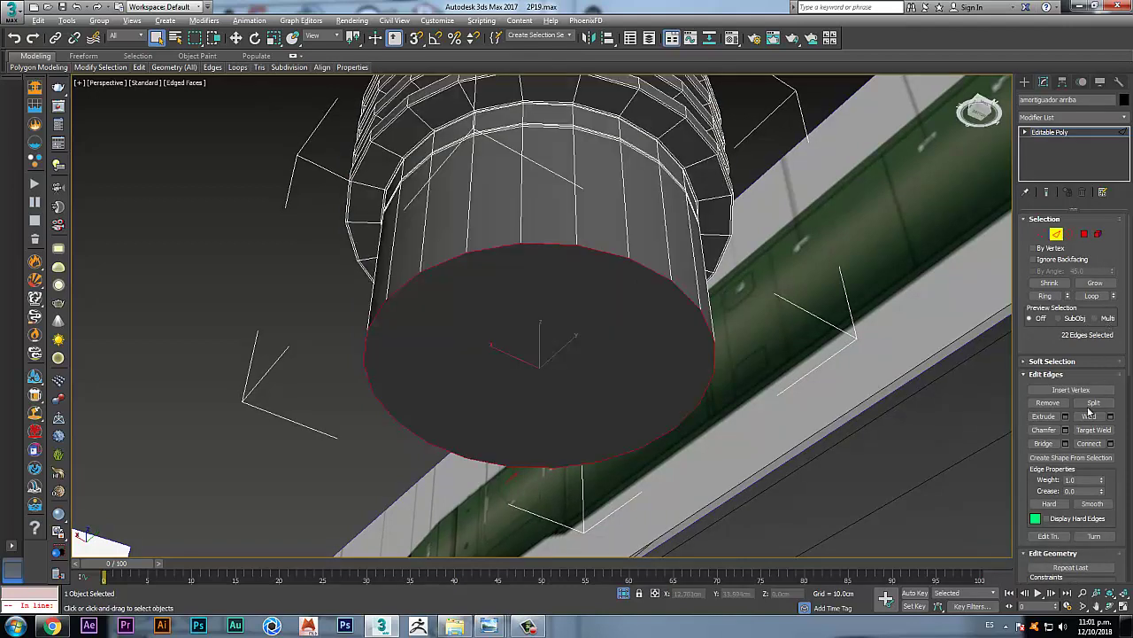
Step: Inset the cap polygon at the bottom of the neck by about 0.06 cm to form a thin rim
left_click(1085, 234)
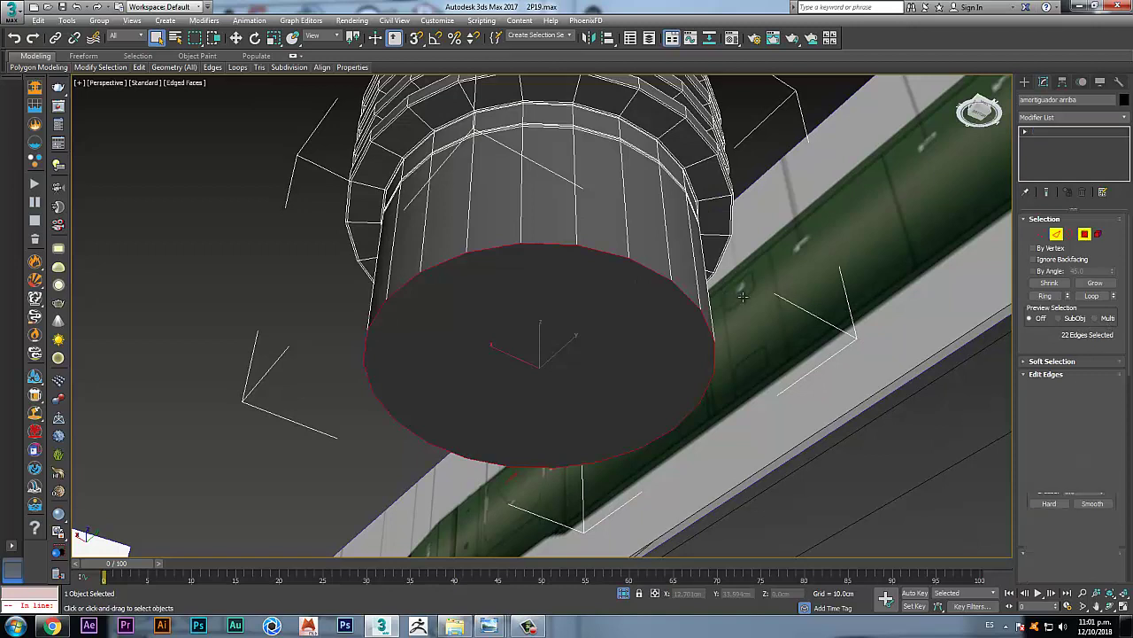
left_click(542, 321)
key("F2")
left_click(260, 253)
left_click(555, 324)
key("F2")
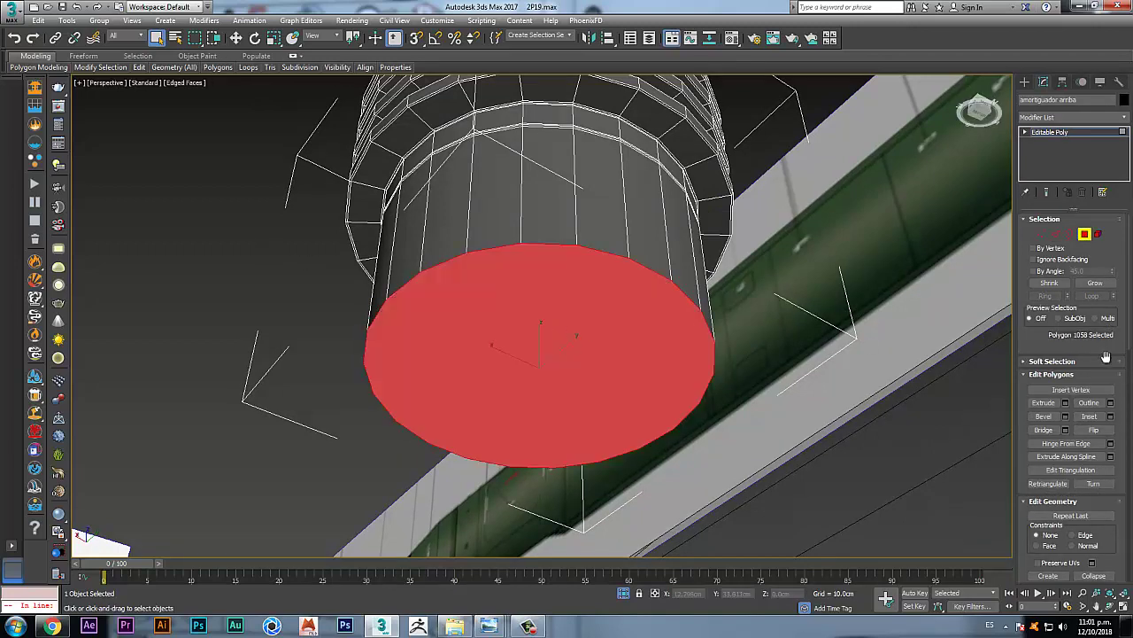
left_click(1110, 416)
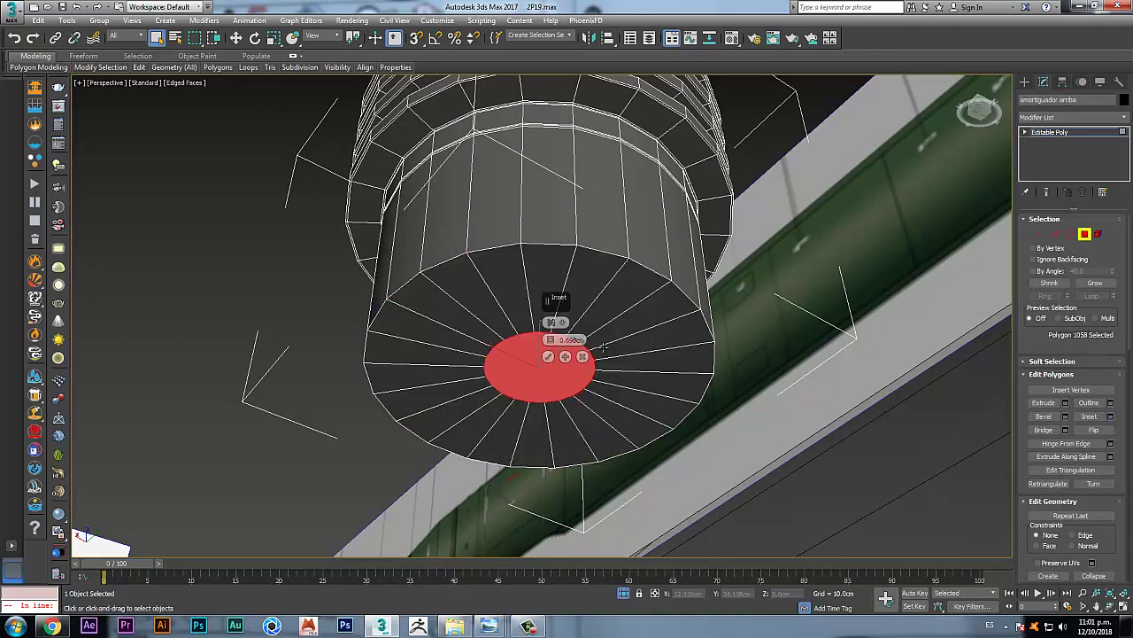
right_click(551, 340)
left_click_drag(551, 341, 551, 339)
left_click(548, 356)
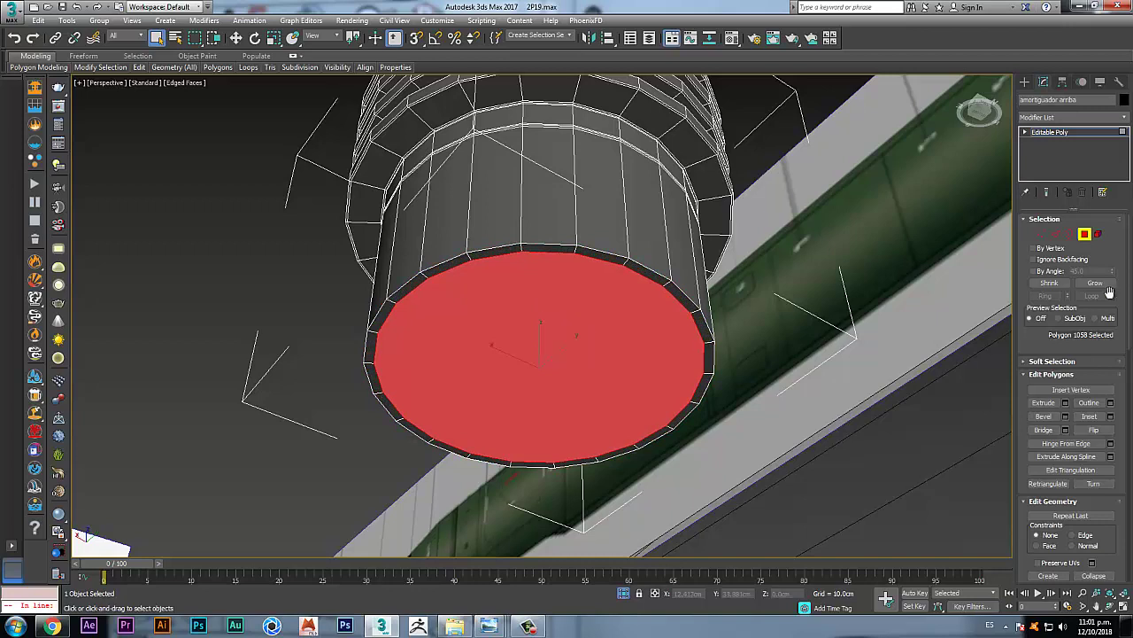
Step: Chamfer the outer rim edges at the bottom of the neck by 0.01 cm with 2 segments
left_click(1056, 236, "ctrl")
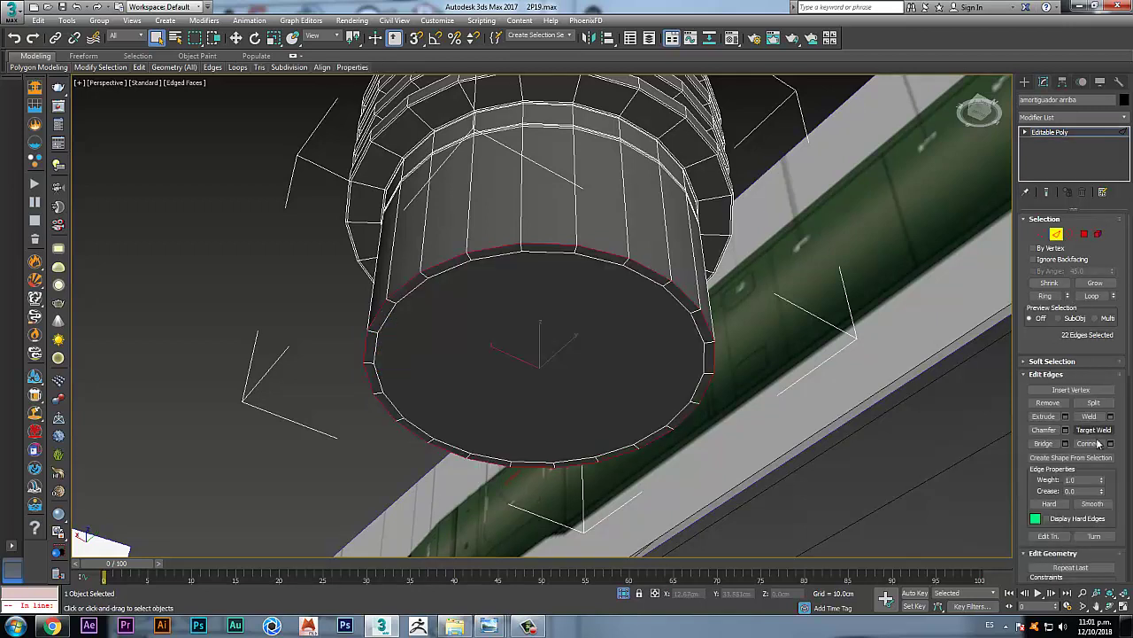
left_click(1066, 430)
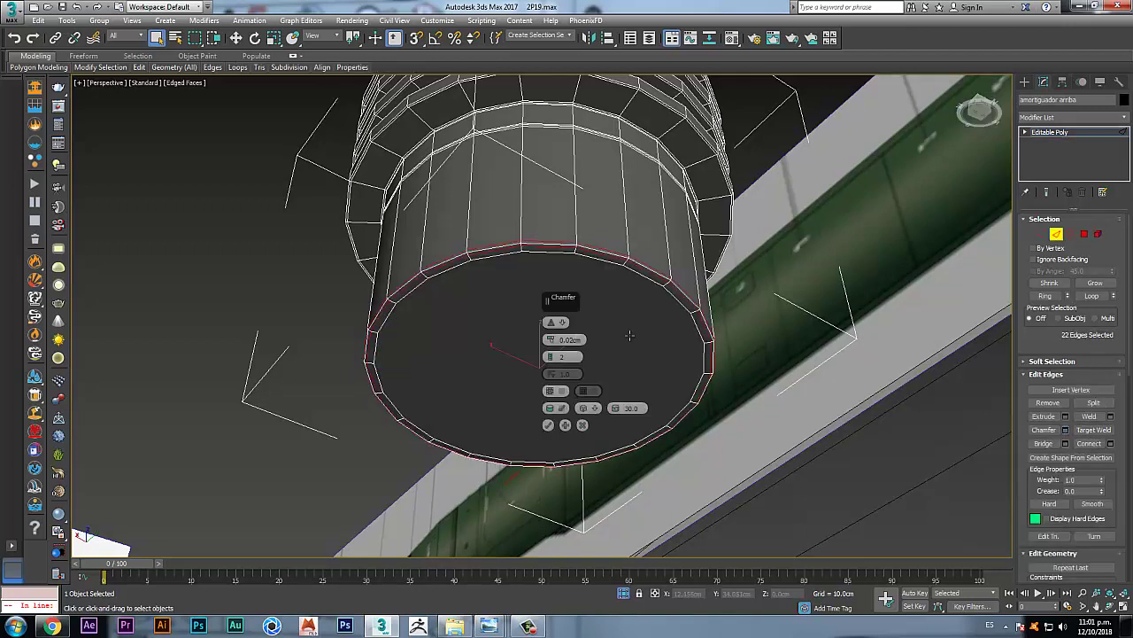
left_click(550, 343)
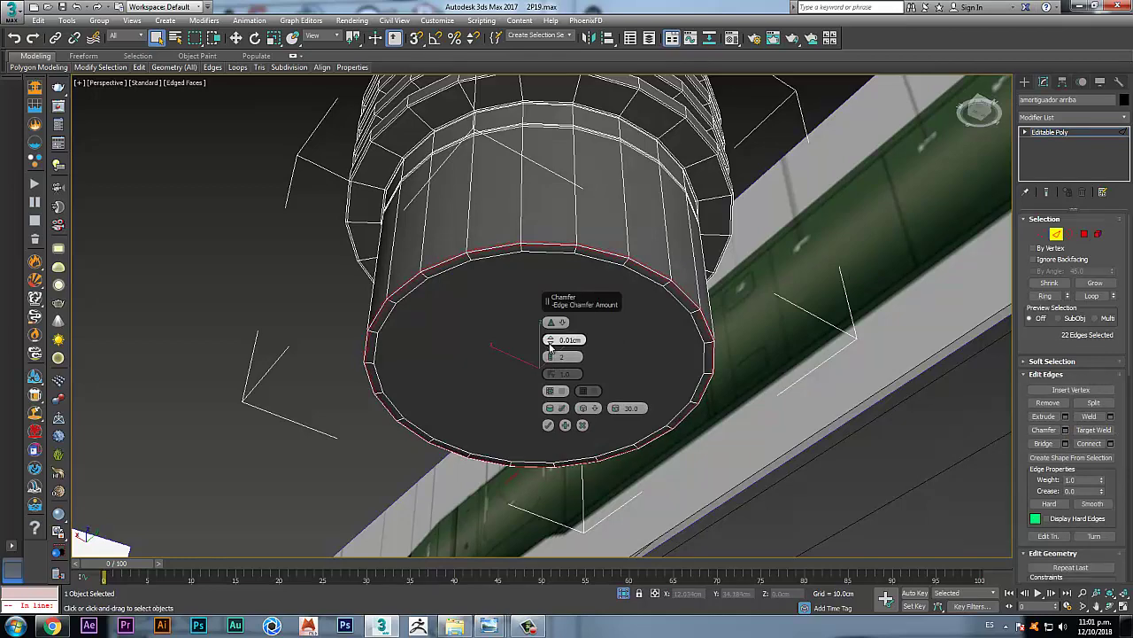
scroll(567, 263, "up", 5)
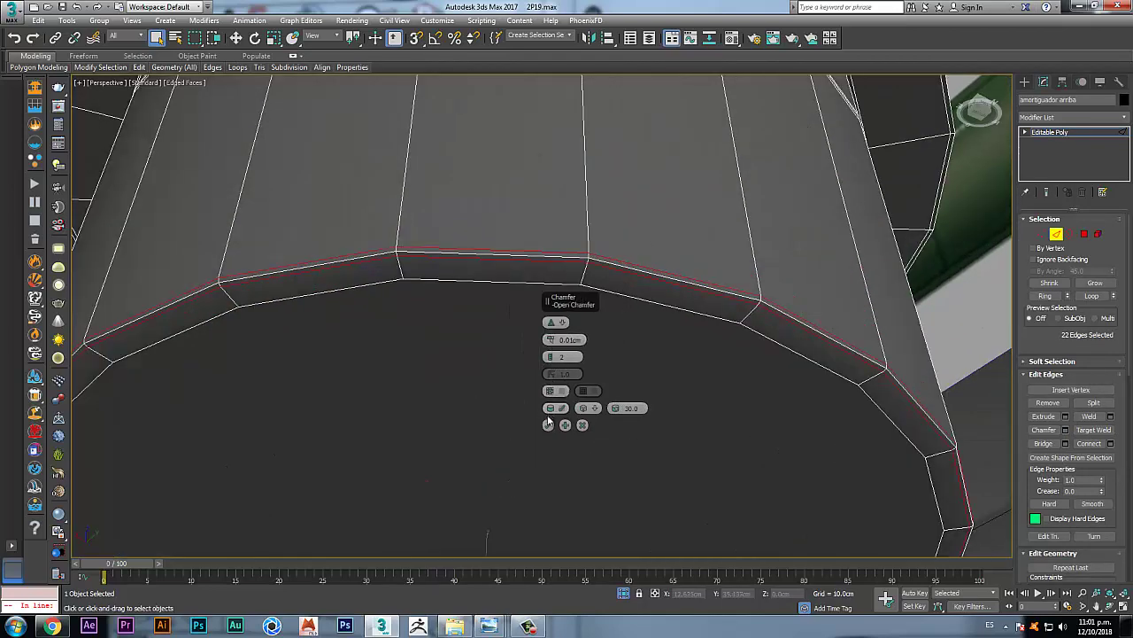
left_click(548, 425)
scroll(601, 392, "down", 5)
scroll(601, 392, "up", 3)
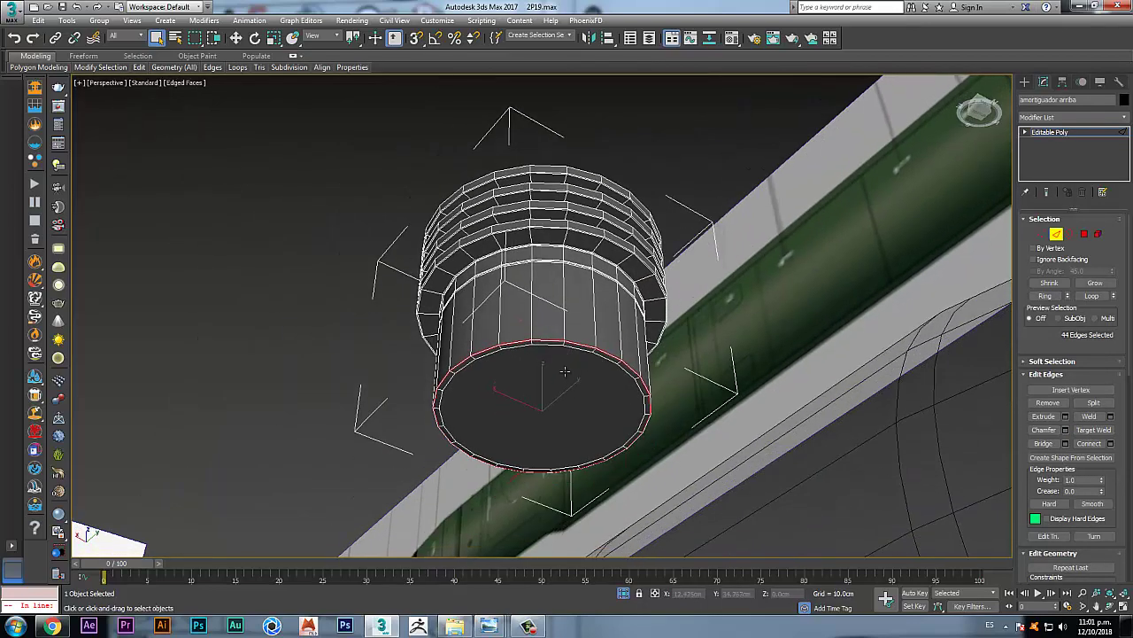
Step: Inset the neck's bottom cap polygon again, by about 0.89 cm, shrinking it to a small central disc
left_click(1087, 235)
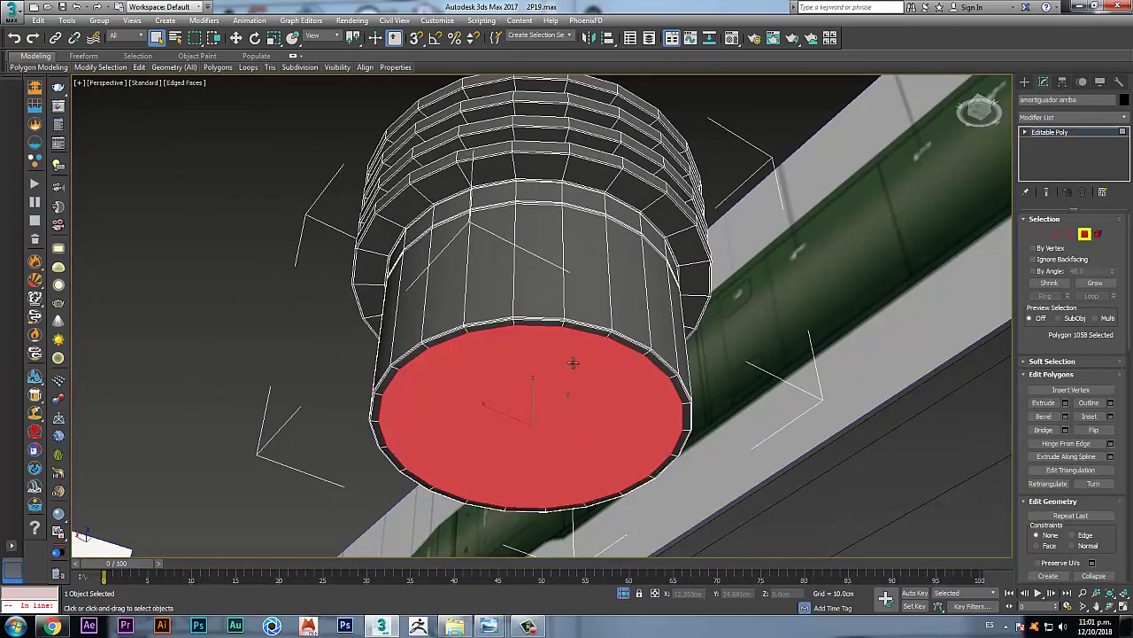
left_click(1111, 416)
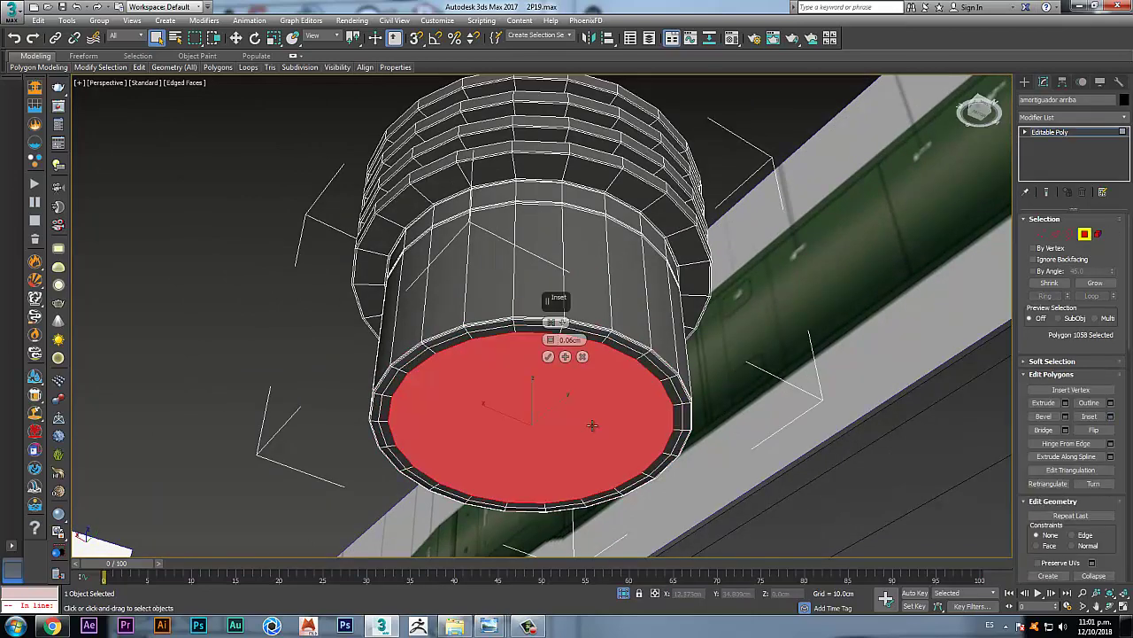
left_click_drag(551, 344, 551, 337)
left_click(549, 356)
Step: Collapse the small inner ring of vertices on the neck's bottom cap into a single centre vertex
left_click(1043, 235)
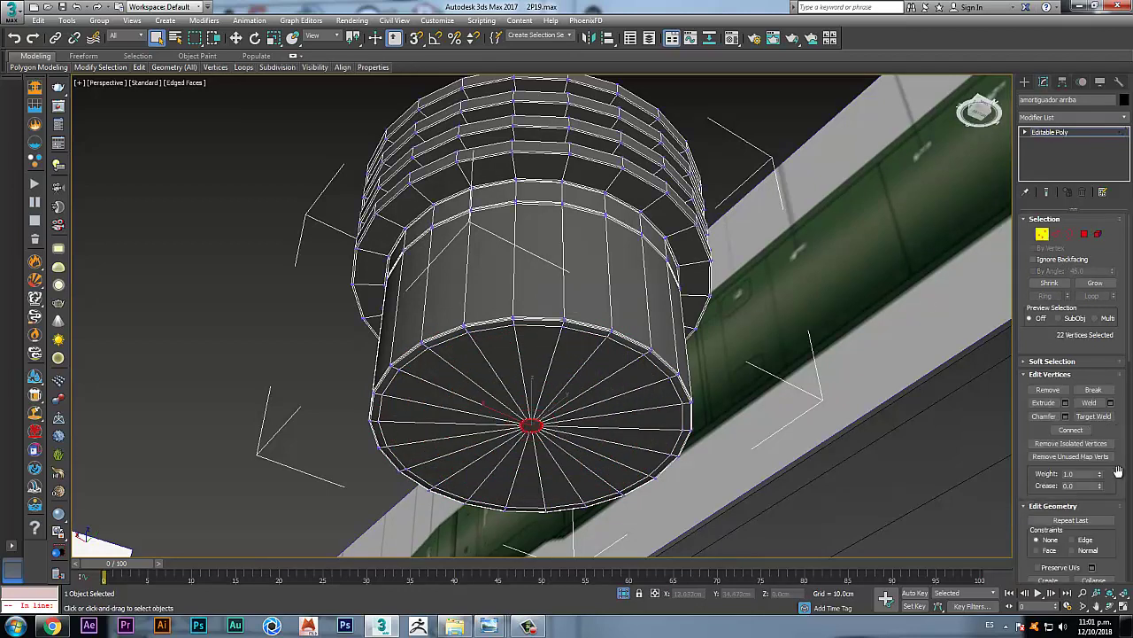
scroll(1119, 490, "down", 5)
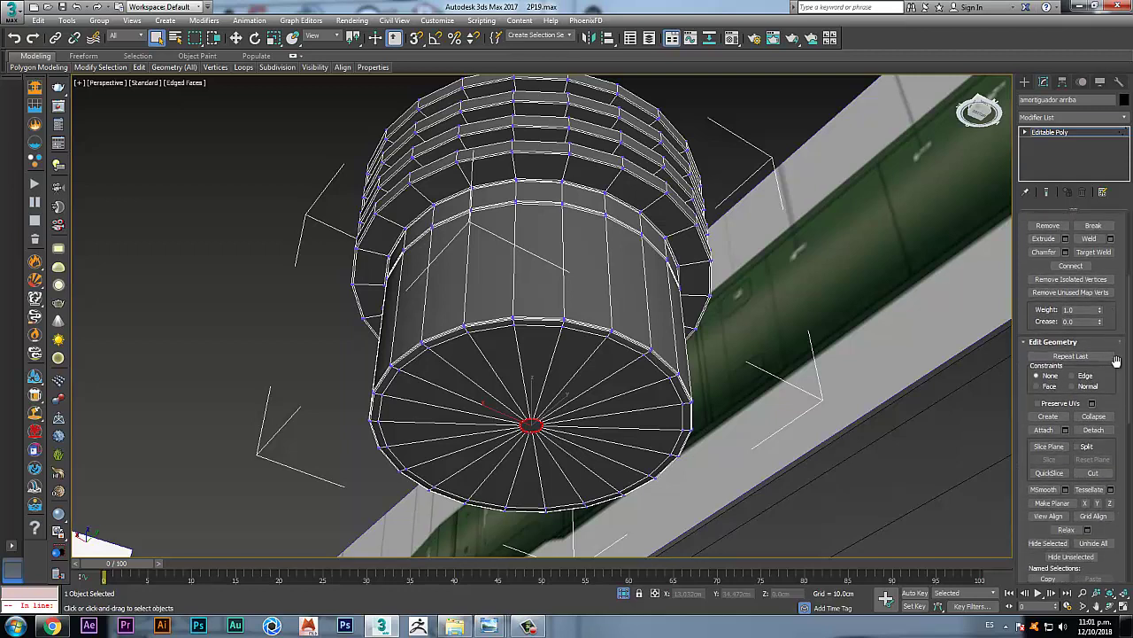
scroll(1118, 514, "down", 2)
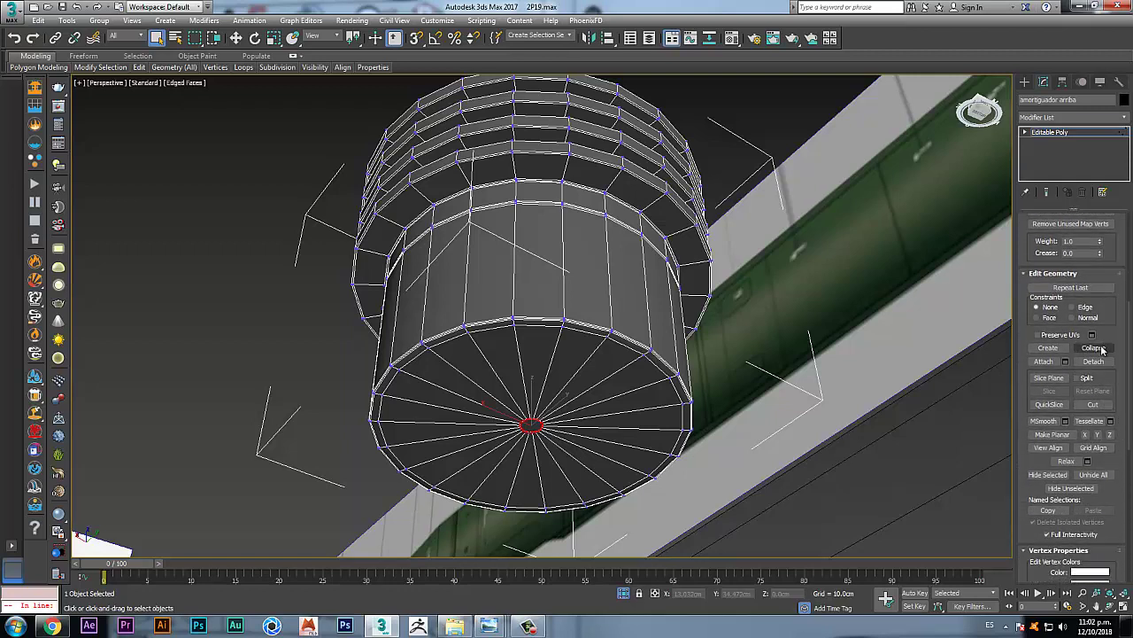
left_click_drag(1120, 253, 1124, 522)
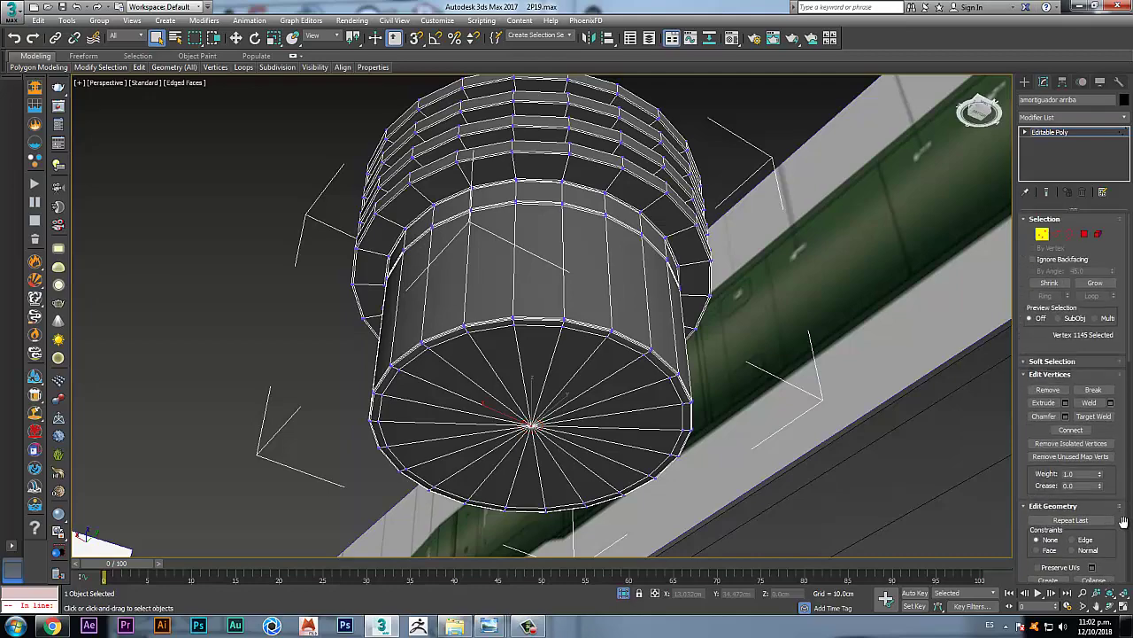
left_click(1044, 237)
Step: Inset the cap polygon on top of the head by 0.685 cm, leaving a small central disc
mouse_move(580, 286)
middle_mouse_down()
mouse_move(594, 334)
mouse_move(581, 365)
mouse_move(561, 271)
mouse_move(572, 285)
middle_mouse_up()
scroll(589, 296, "down", 4)
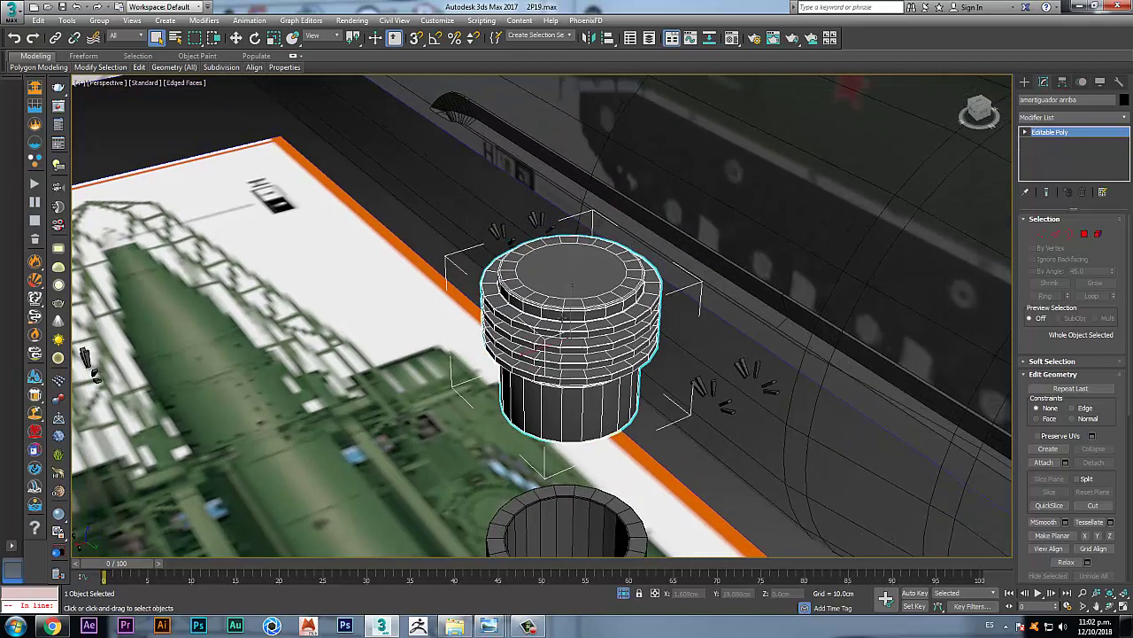
left_click(1084, 235)
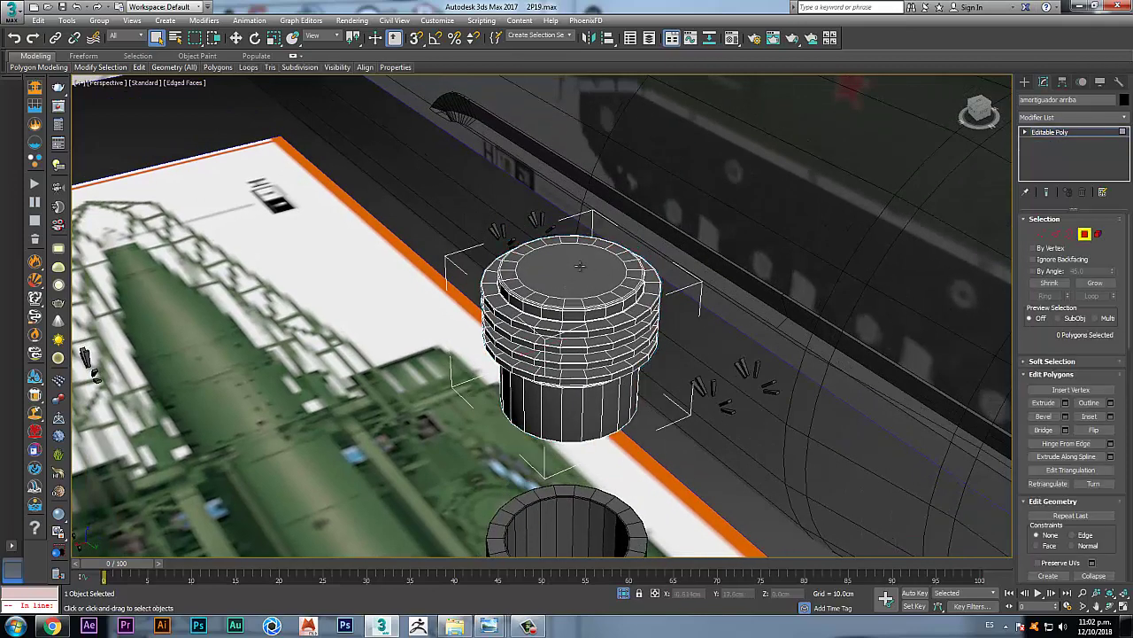
left_click(588, 264)
scroll(590, 266, "up", 5)
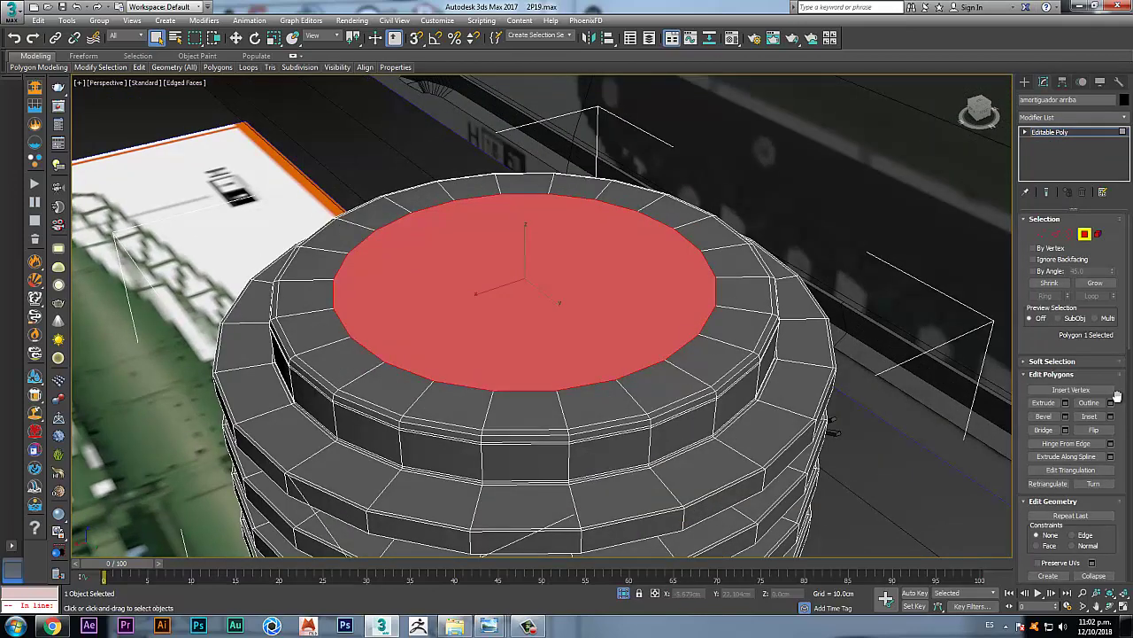
left_click(1110, 417)
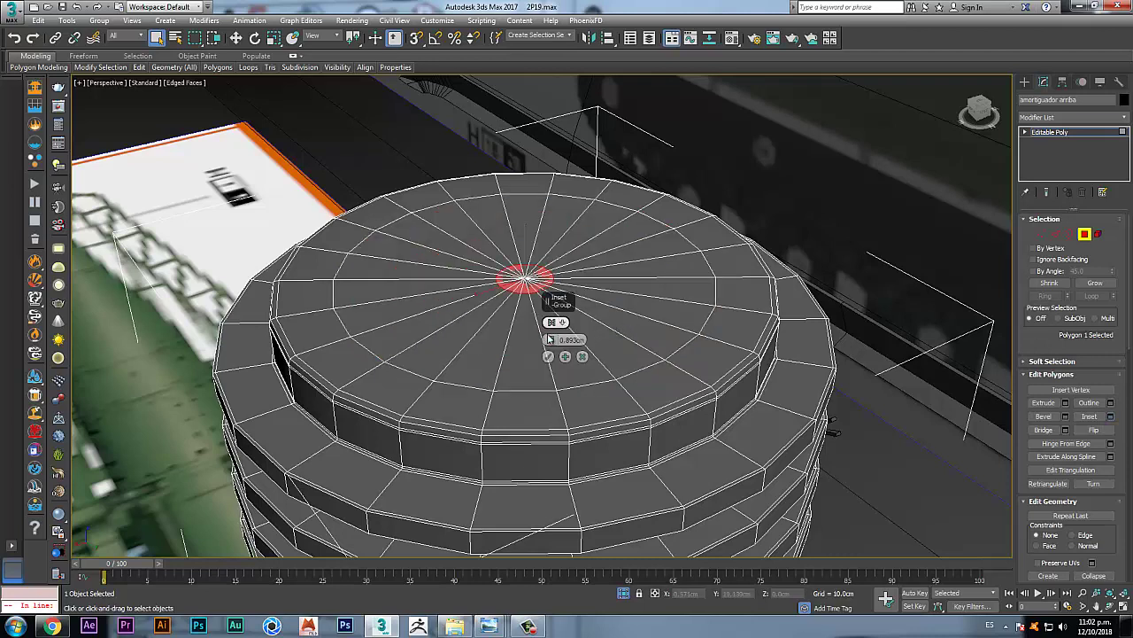
left_click_drag(550, 340, 550, 329)
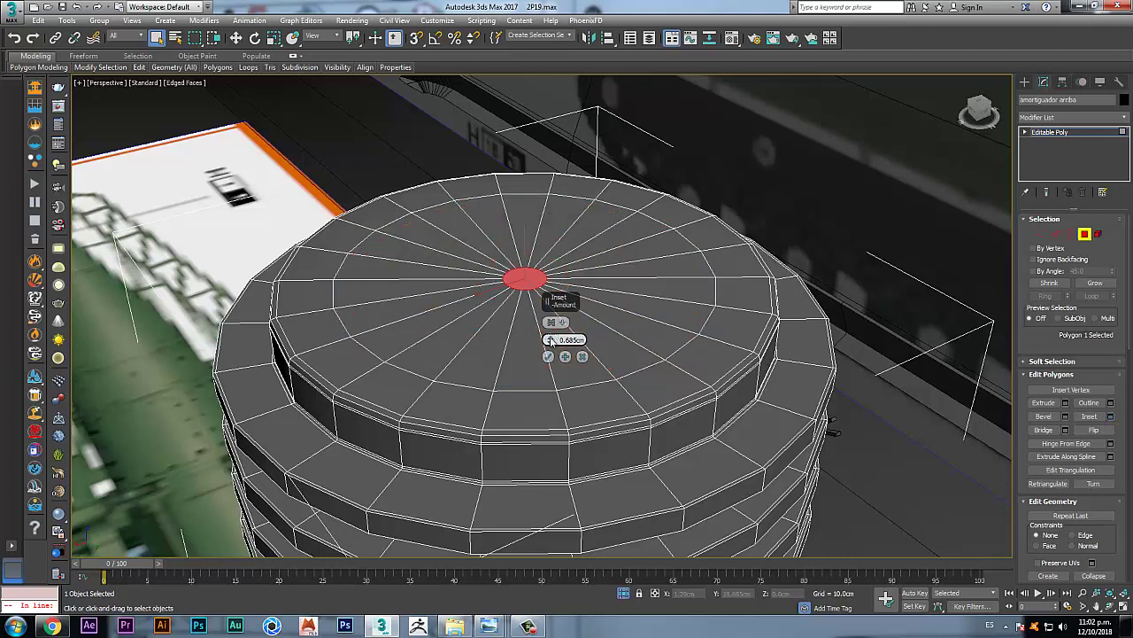
left_click(548, 356)
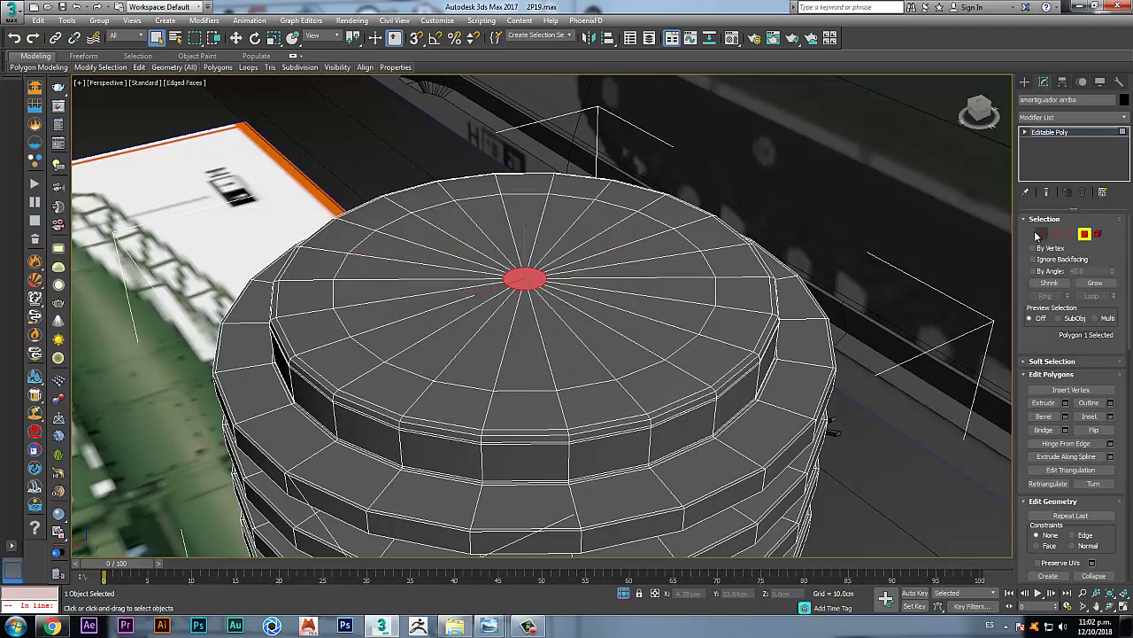
Step: Collapse the small inner ring of vertices on the head's top cap into a single centre vertex
left_click(1041, 234, "ctrl")
left_click_drag(1122, 433, 1117, 225)
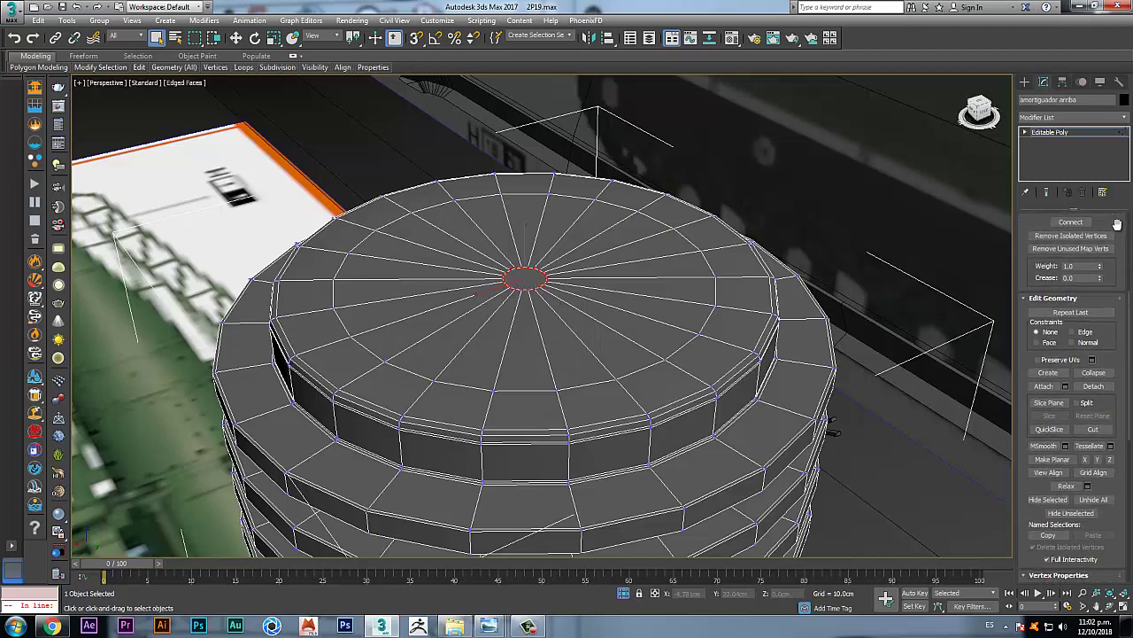
left_click(1104, 372)
left_click_drag(1121, 268, 1117, 477)
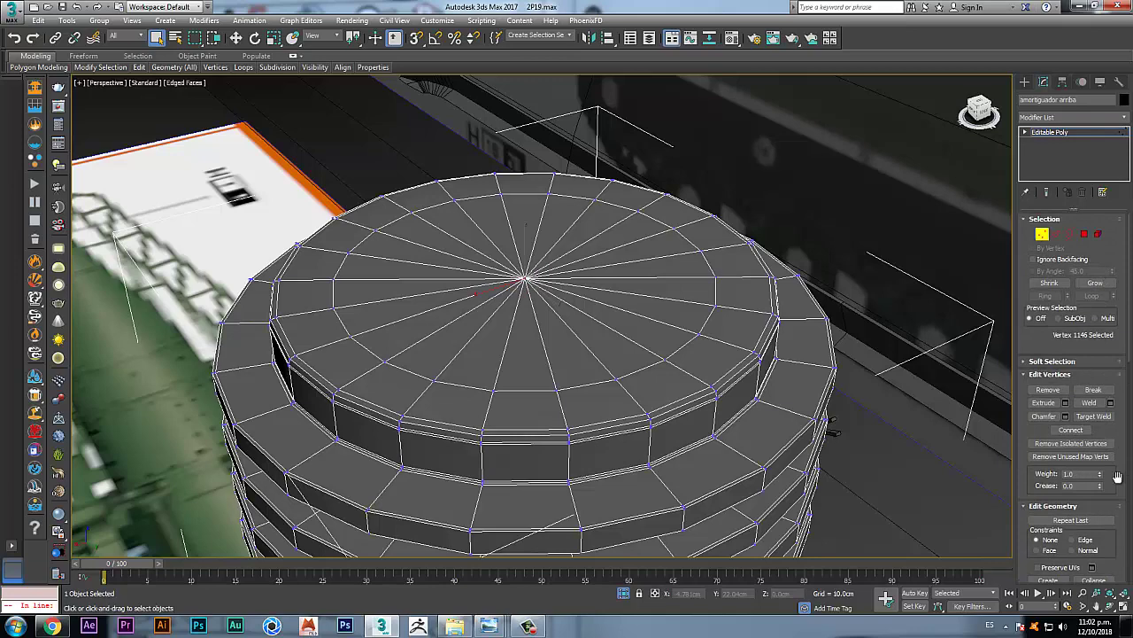
left_click(1042, 233)
Step: Save the scene with the closed shock-absorber head
scroll(770, 327, "down", 5)
middle_click_drag(745, 347, 682, 322)
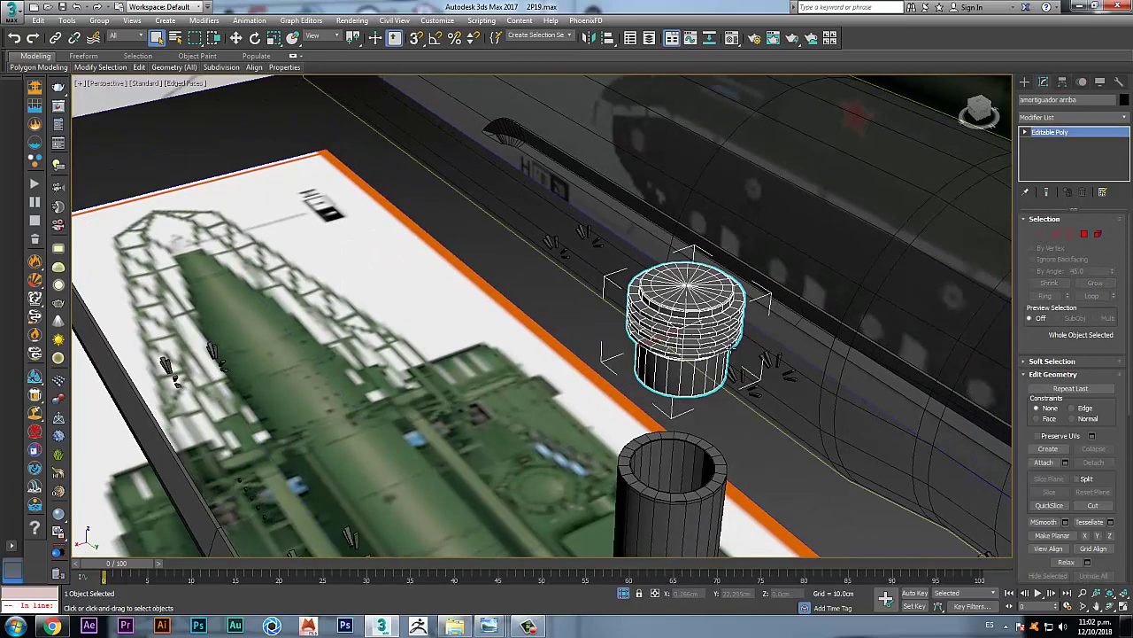
scroll(733, 352, "up", 3)
key("ctrl+s")
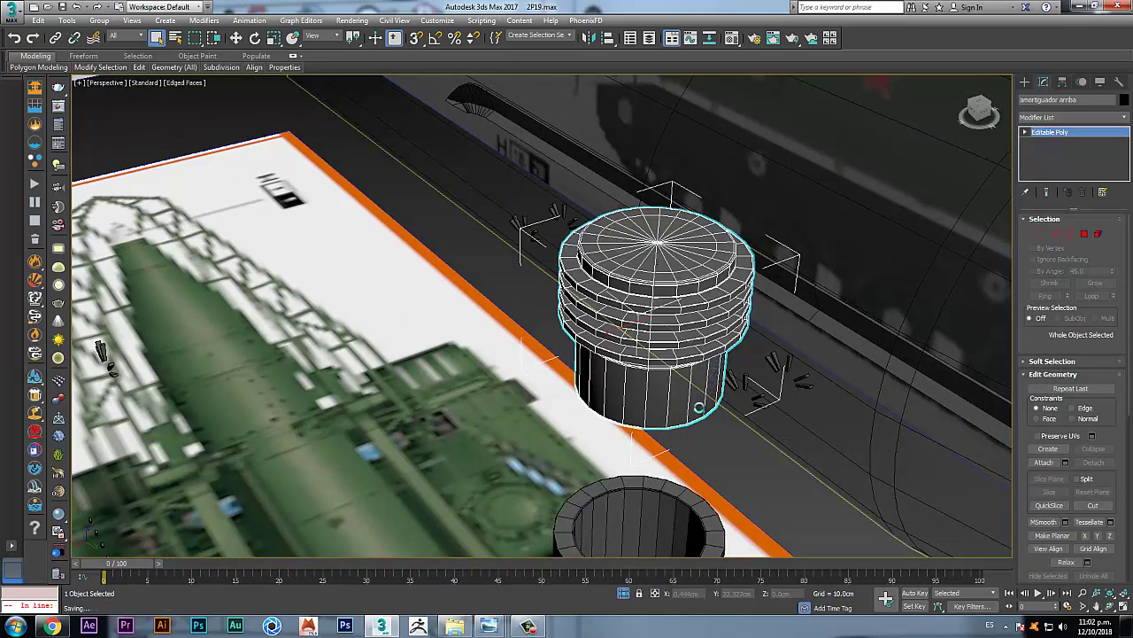
Step: Select the triangular polygons around the centre vertex of the neck's bottom cap and extrude them 2.01 cm to lengthen the neck
middle_click_drag(699, 385, 651, 394, "alt")
key("1")
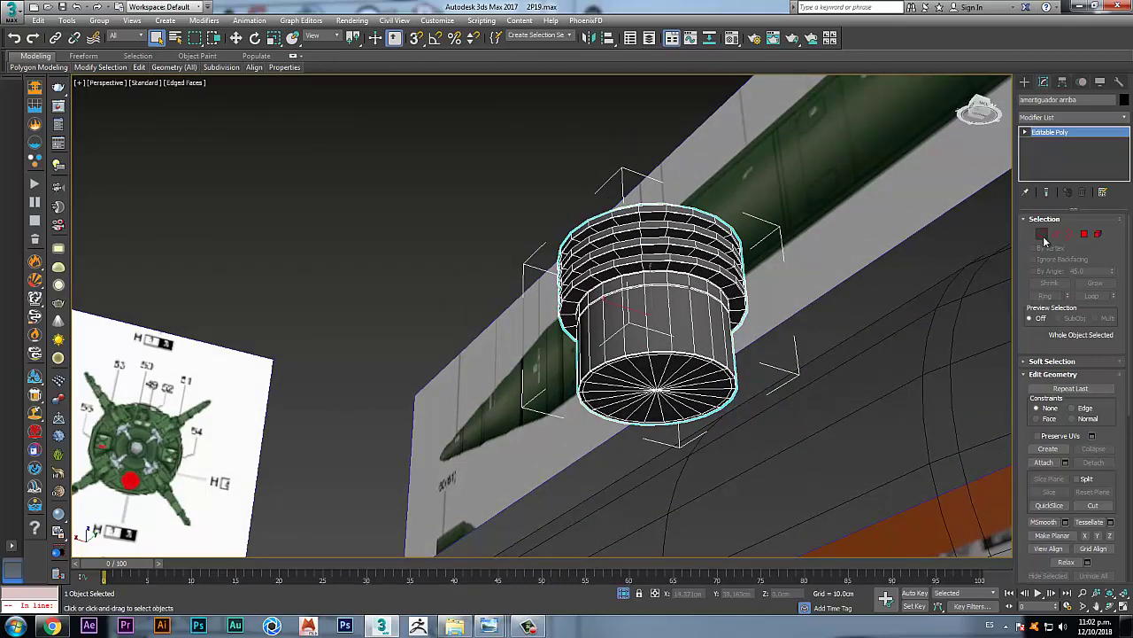
key("4")
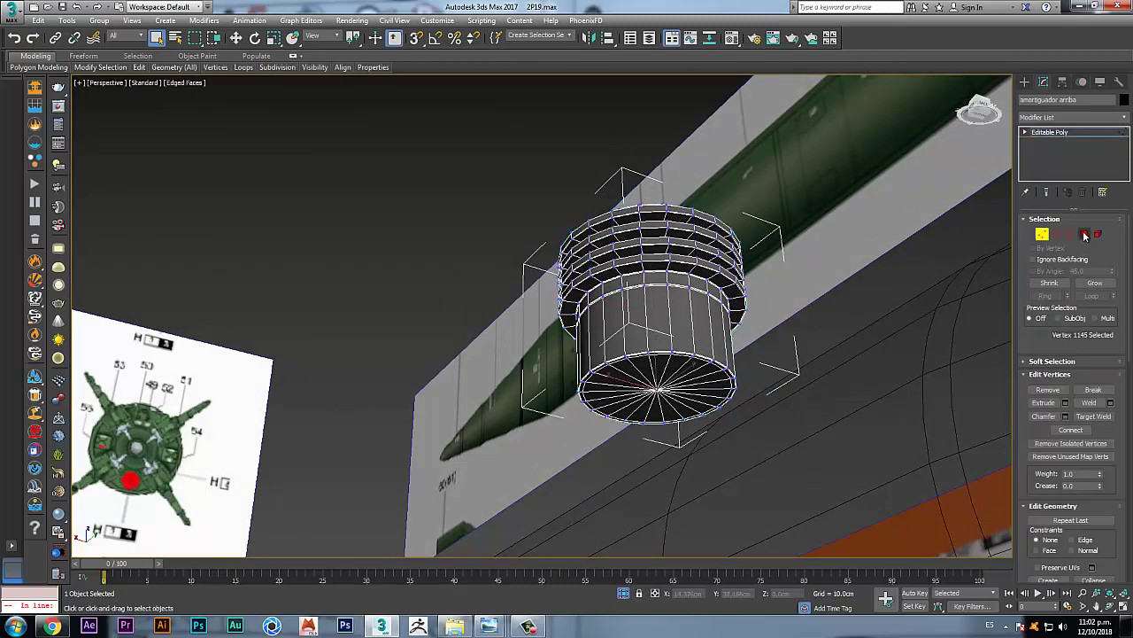
left_click(659, 389)
middle_click_drag(660, 389, 674, 357, "alt")
scroll(674, 358, "down", 2)
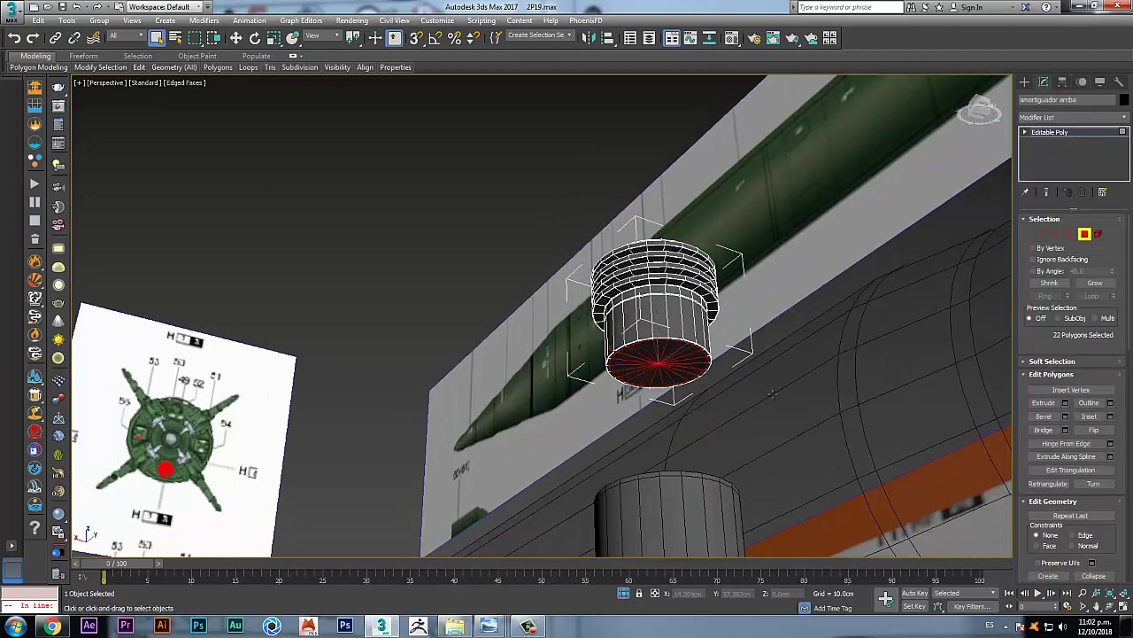
left_click(1065, 403)
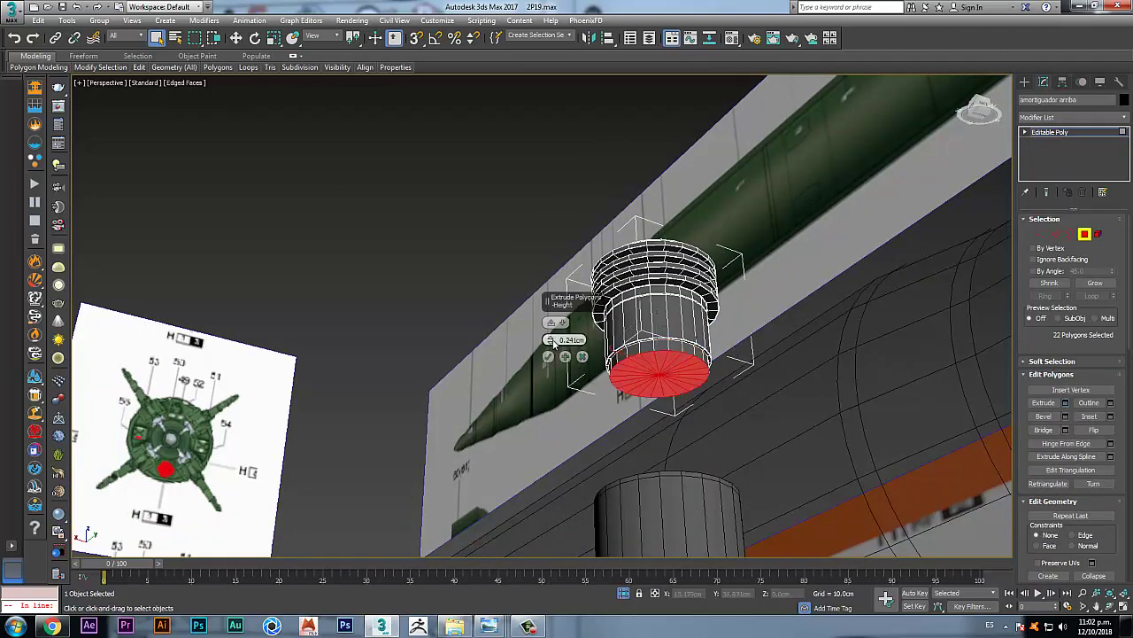
left_click_drag(550, 339, 550, 324)
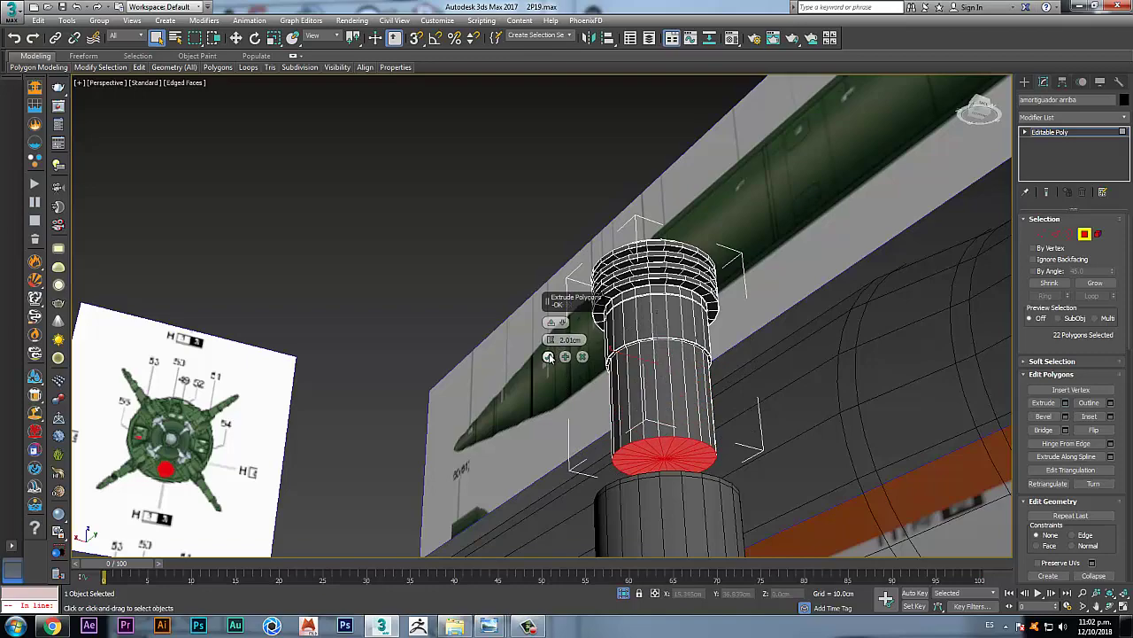
left_click(548, 356)
left_click(1085, 234)
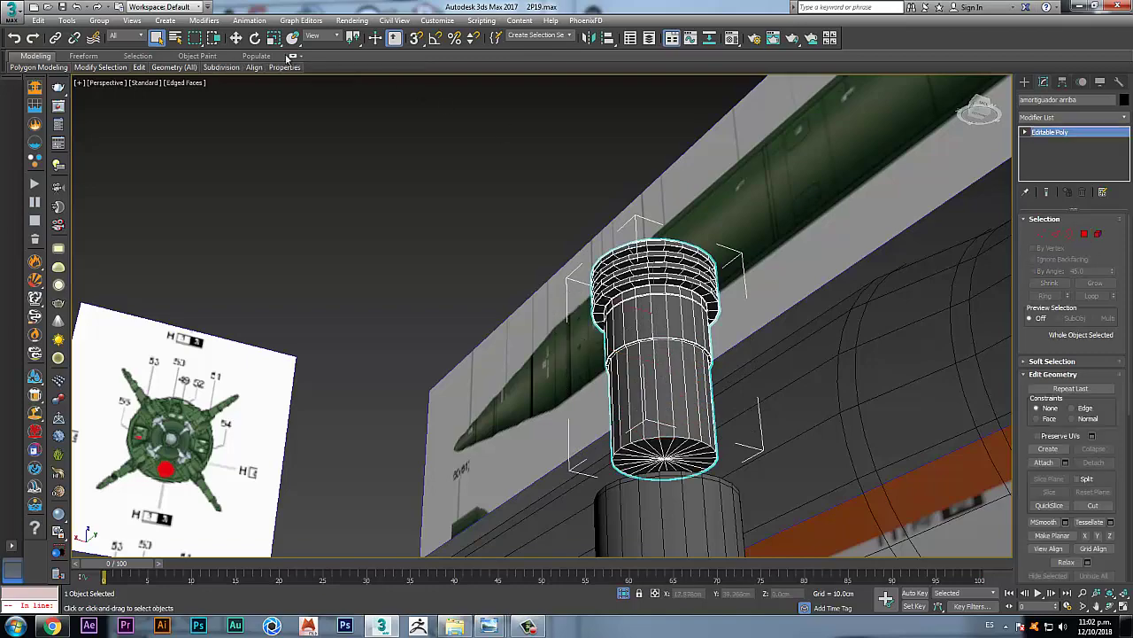
Step: Centre the pivot of the shock-absorber's lower body on the object
left_click(236, 38)
middle_click_drag(542, 345, 634, 343, "alt")
left_click(546, 328)
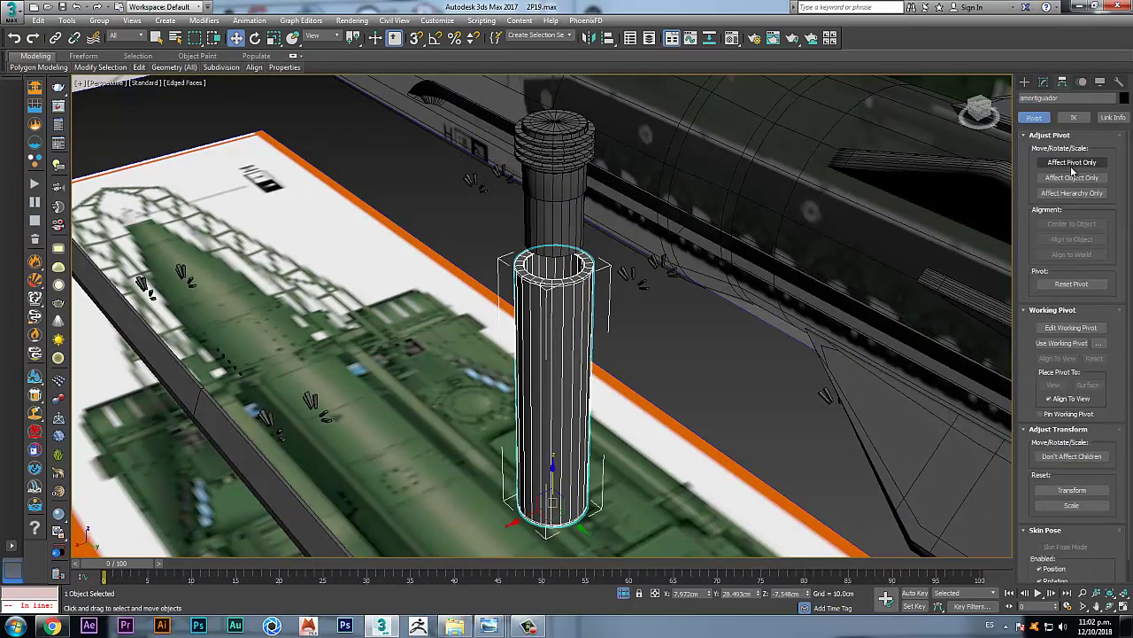
left_click(1077, 162)
left_click(1044, 82)
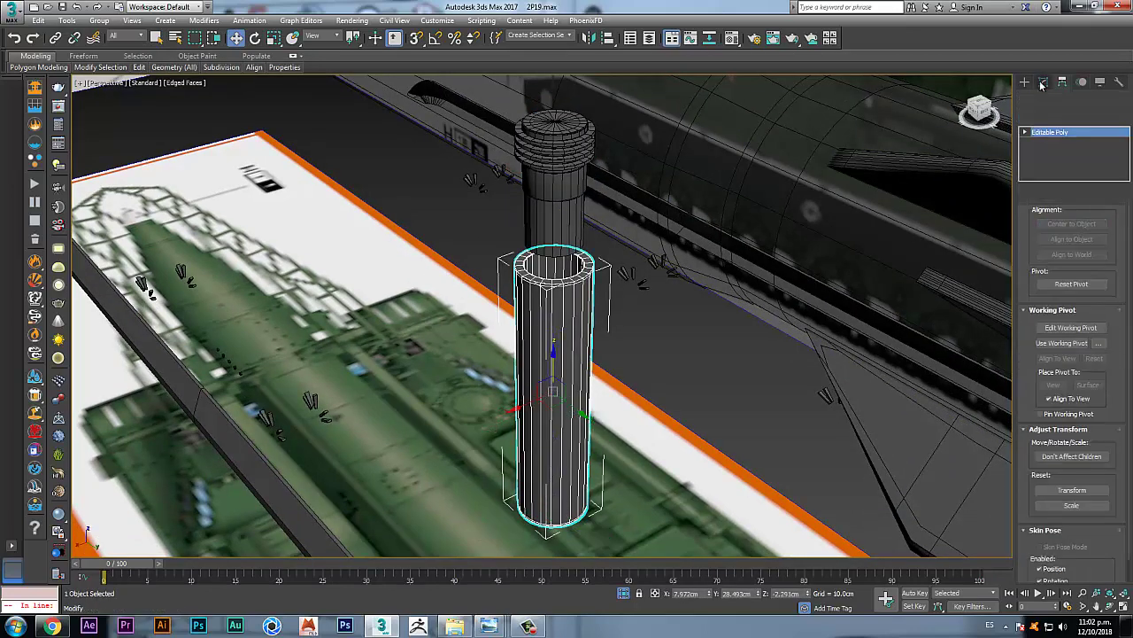
Step: Move the ribbed upper head down about 2.84 cm so its neck slides into the hollow lower body
left_click(569, 199)
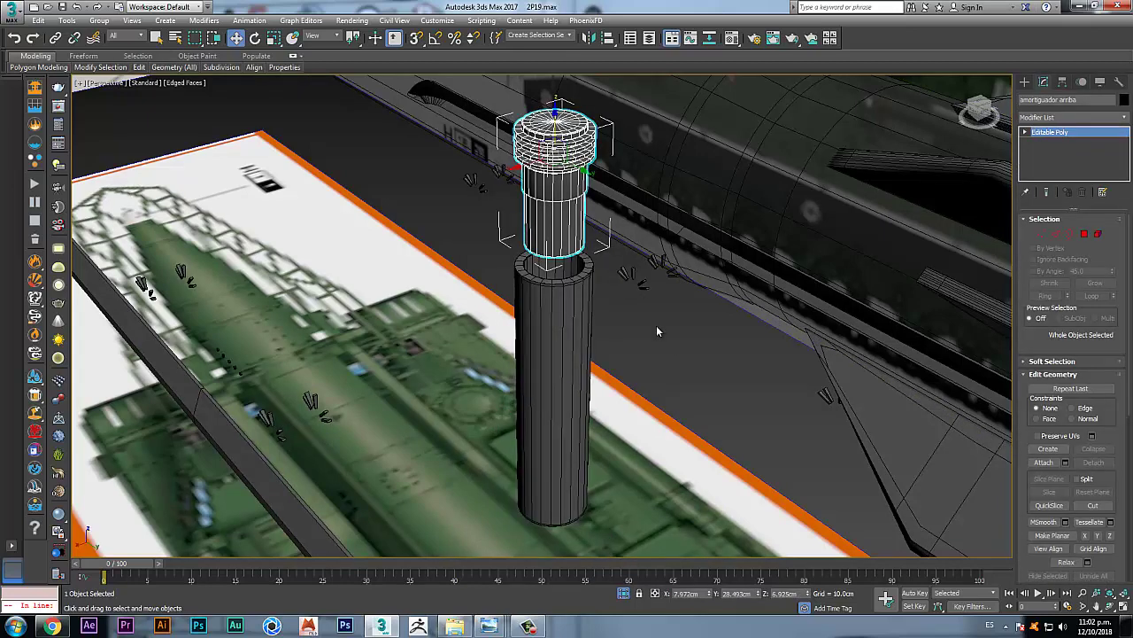
key("alt+w")
middle_click_drag(340, 461, 339, 533)
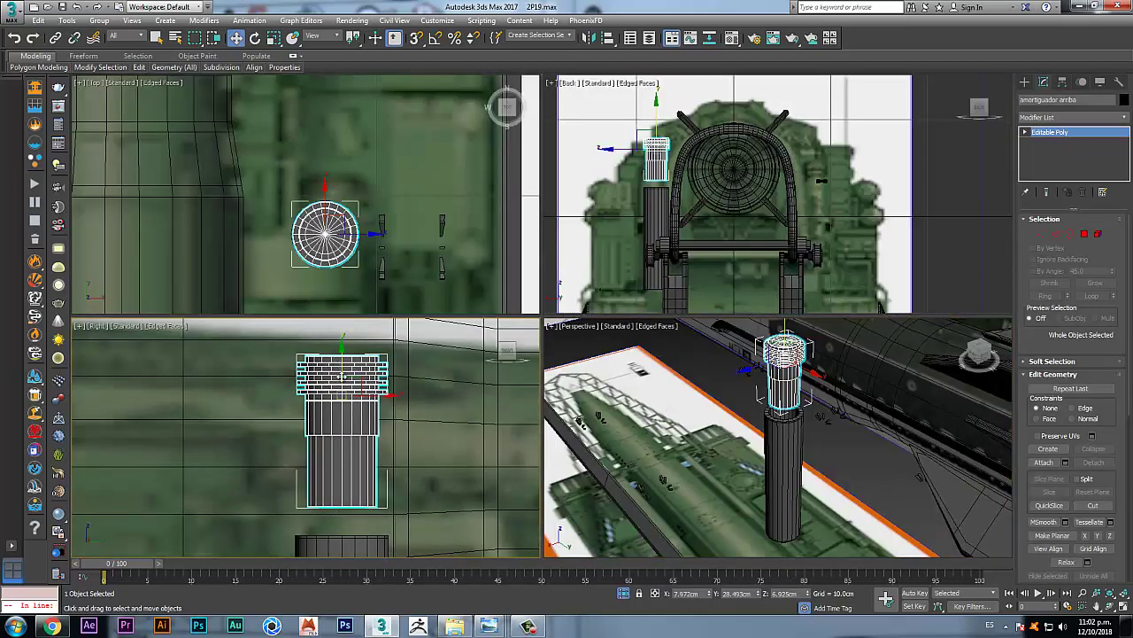
left_click_drag(341, 376, 355, 462)
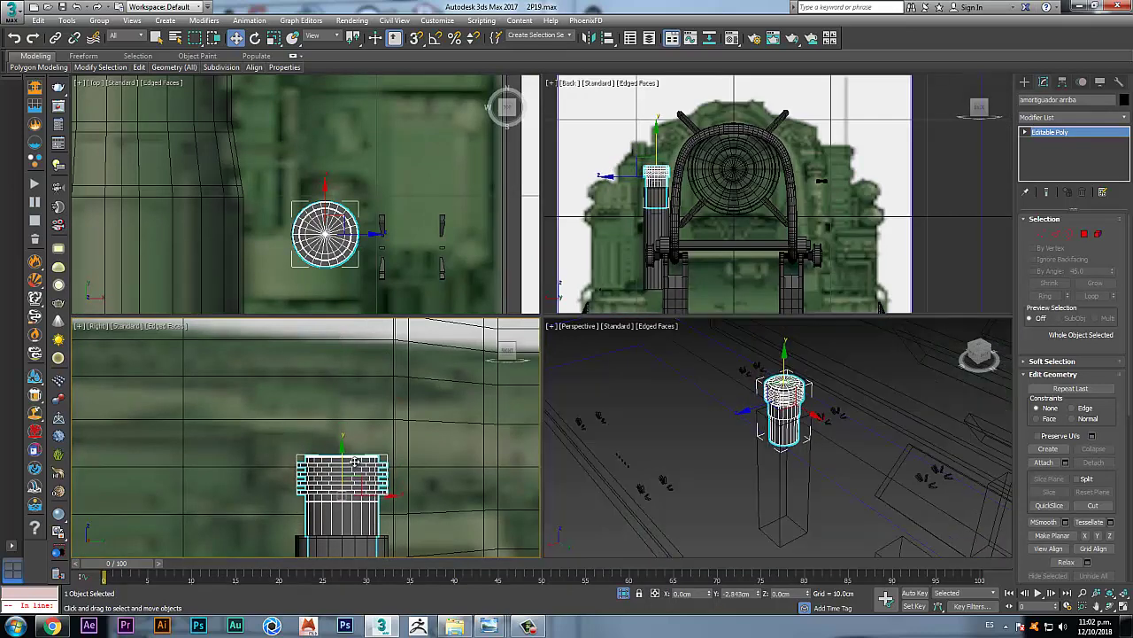
middle_click_drag(714, 460, 659, 479)
scroll(740, 431, "up", 3)
middle_click_drag(714, 434, 735, 403, "alt")
middle_click_drag(397, 491, 405, 374)
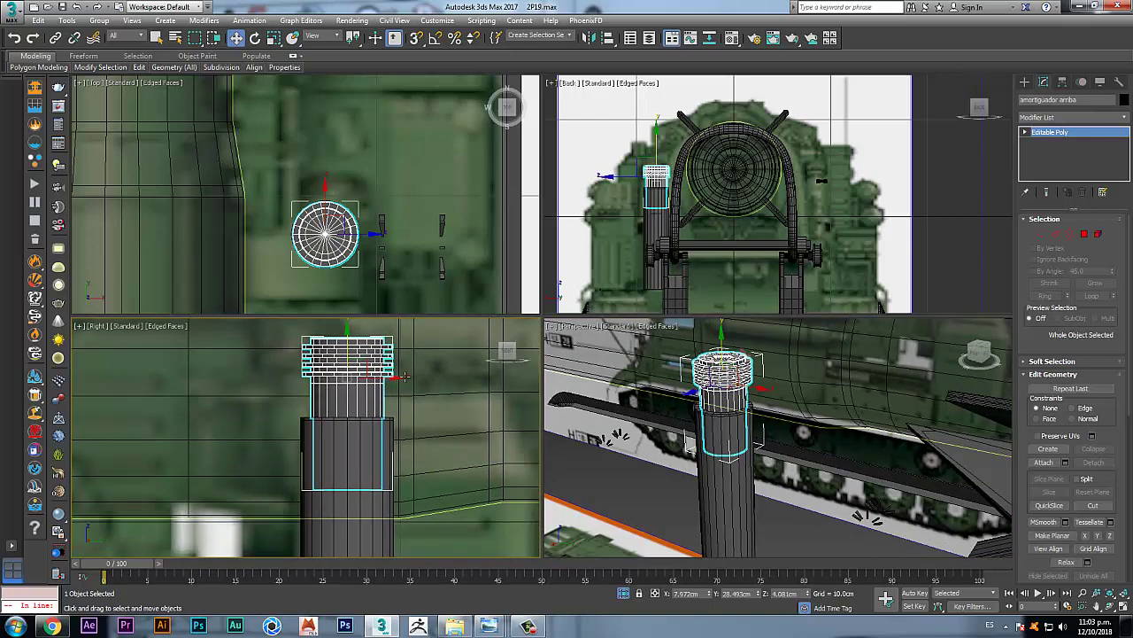
scroll(395, 407, "down", 2)
Step: Link the upper head as a child to the shock-absorber's lower body and clear the selection
left_click(175, 37)
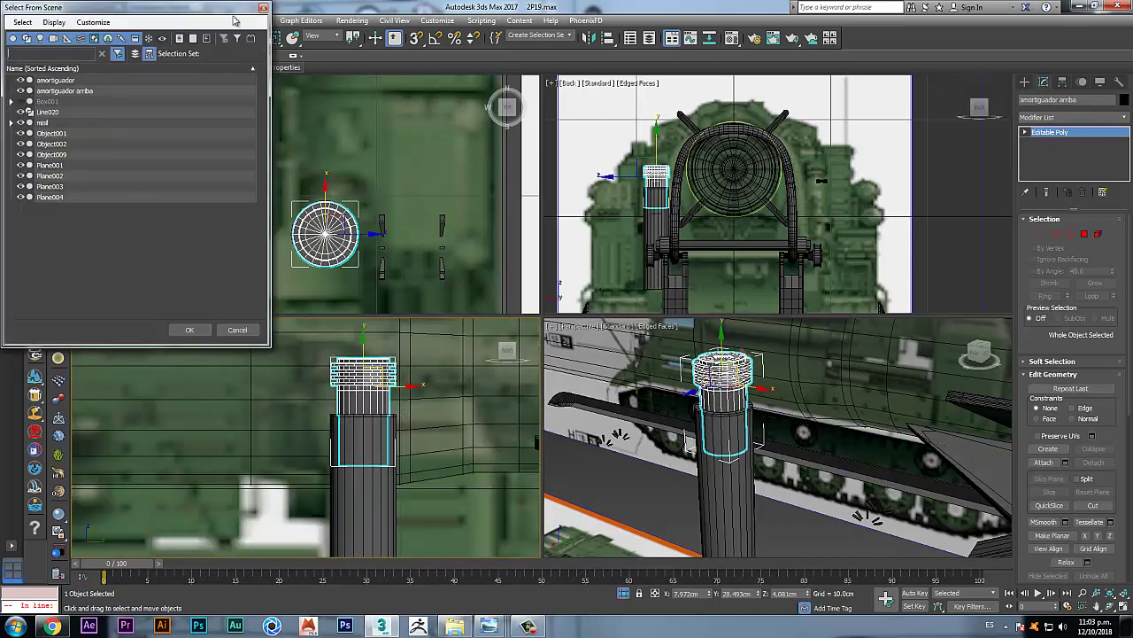
left_click(264, 8)
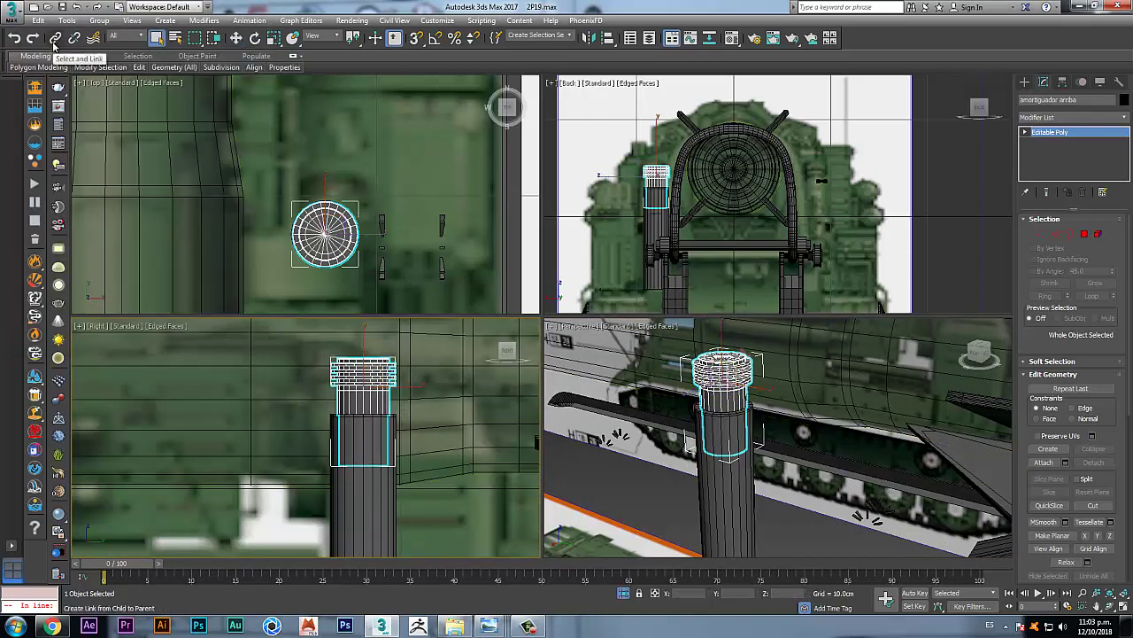
left_click(55, 38)
middle_click_drag(673, 394, 691, 395, "alt")
left_click(693, 476)
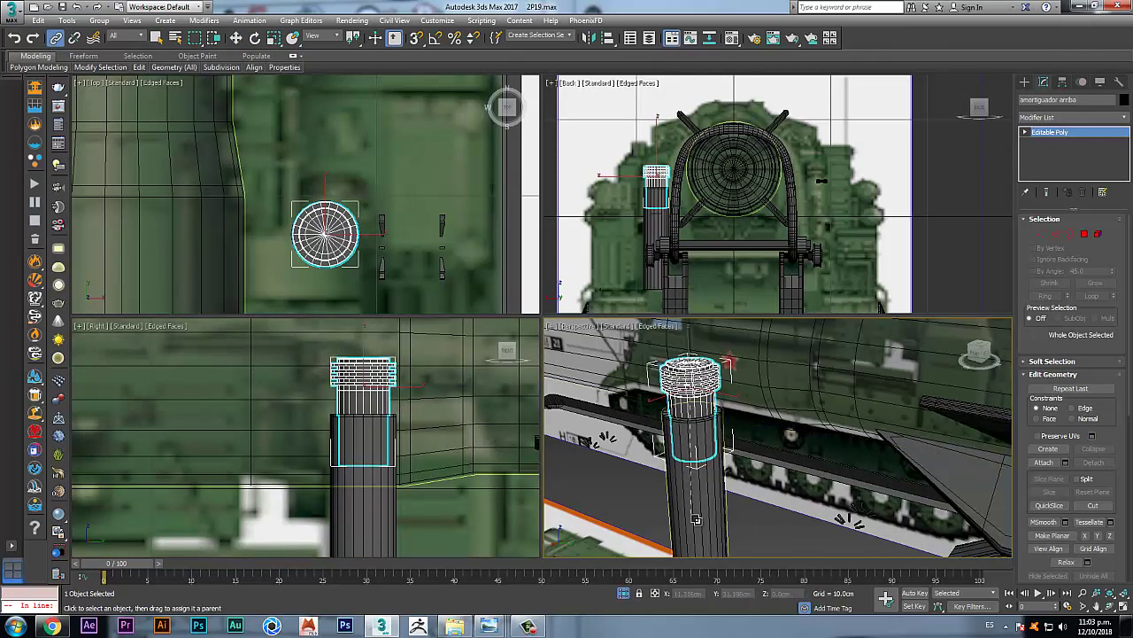
left_click(156, 39)
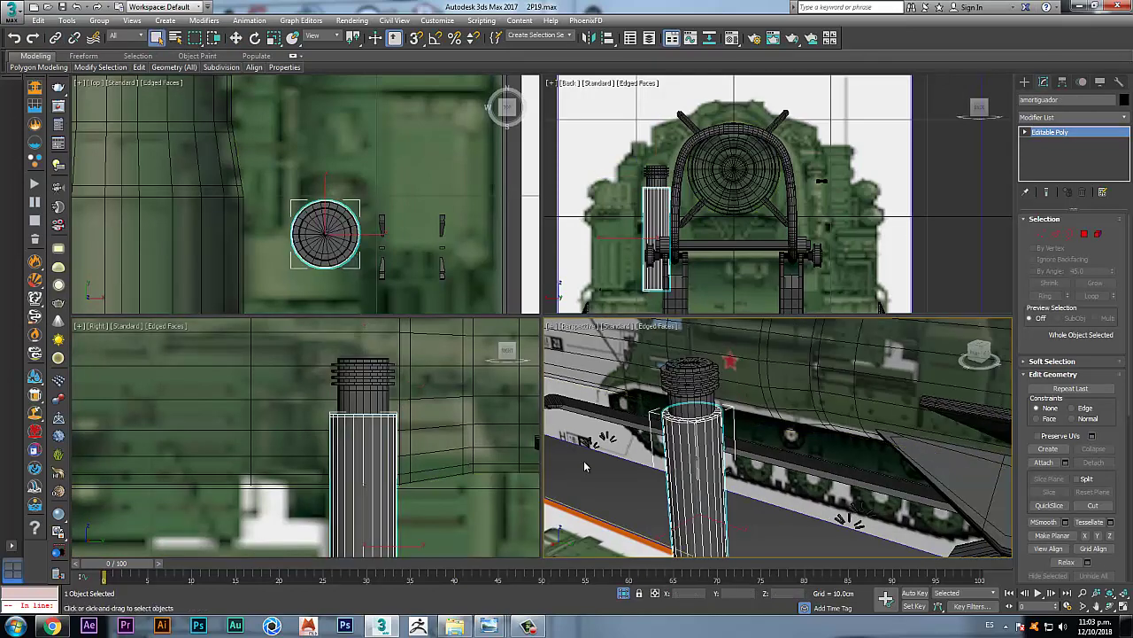
left_click(583, 460)
middle_click_drag(687, 487, 727, 433, "alt")
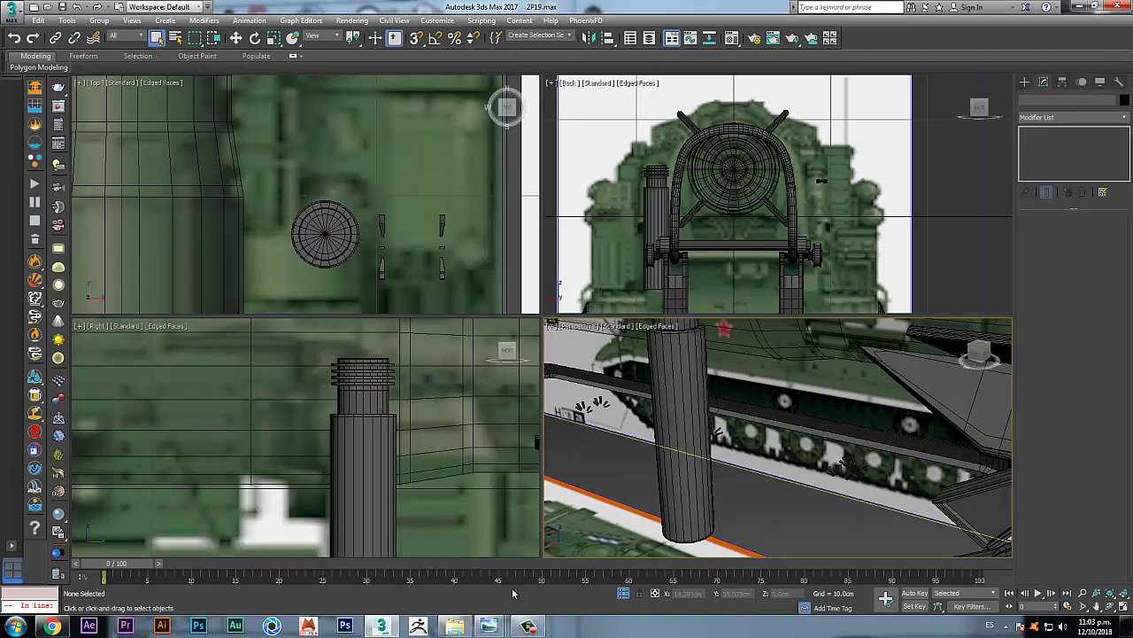
left_click(528, 626)
left_click(576, 520)
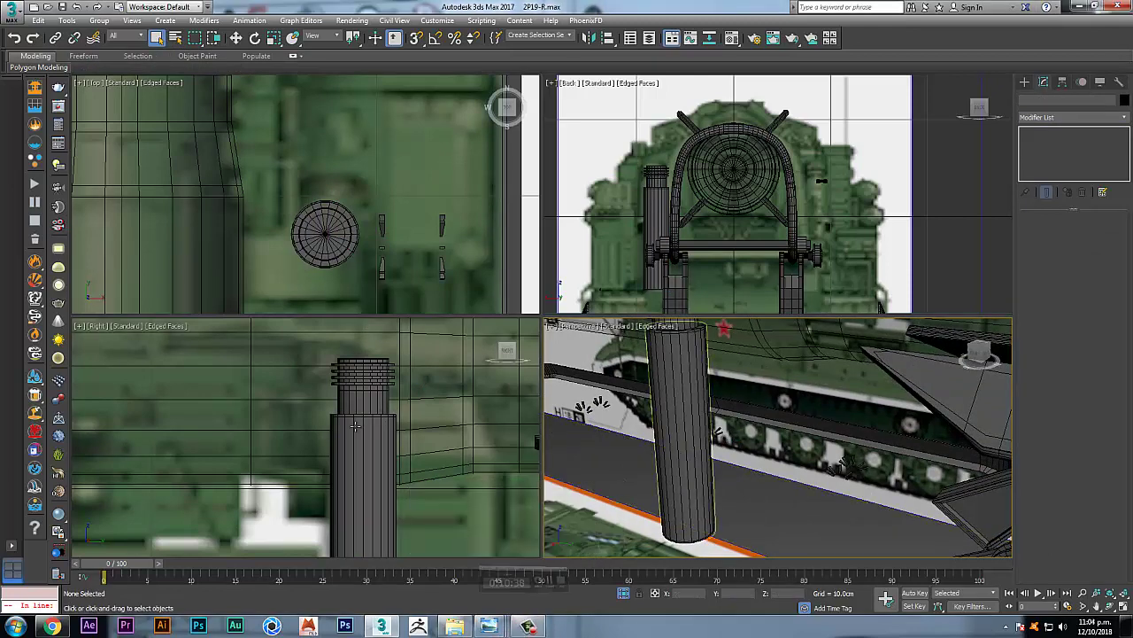
Step: Centre the lower body's pivot on the object, move only the pivot down to the cylinder's base, and deselect the body
scroll(108, 377, "down", 5)
scroll(378, 432, "up", 3)
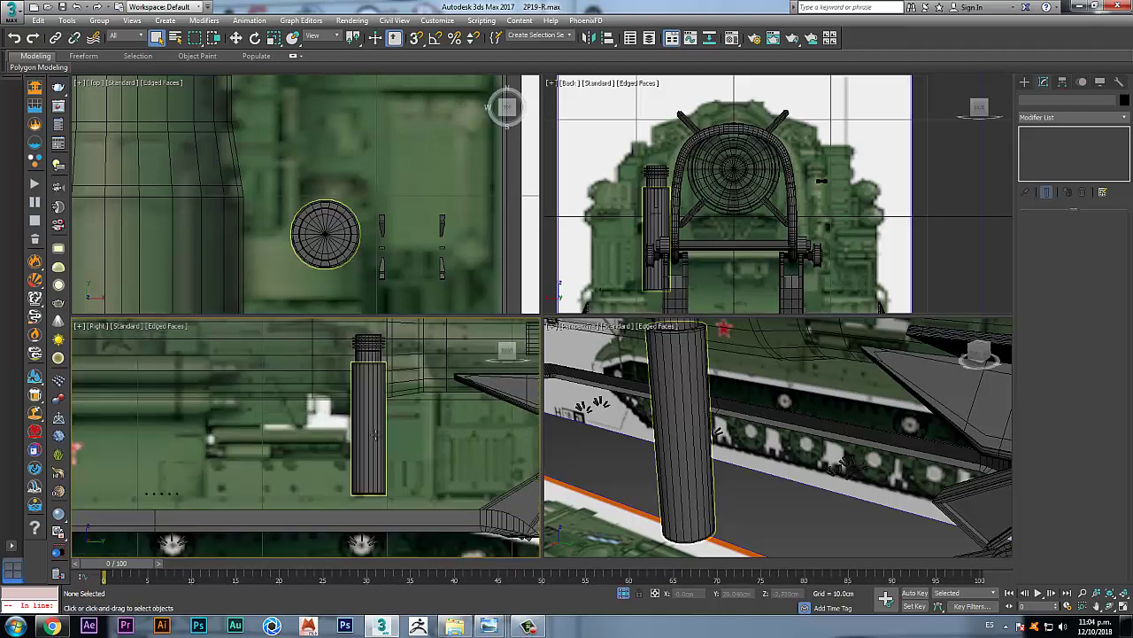
left_click(377, 424)
left_click(1062, 82)
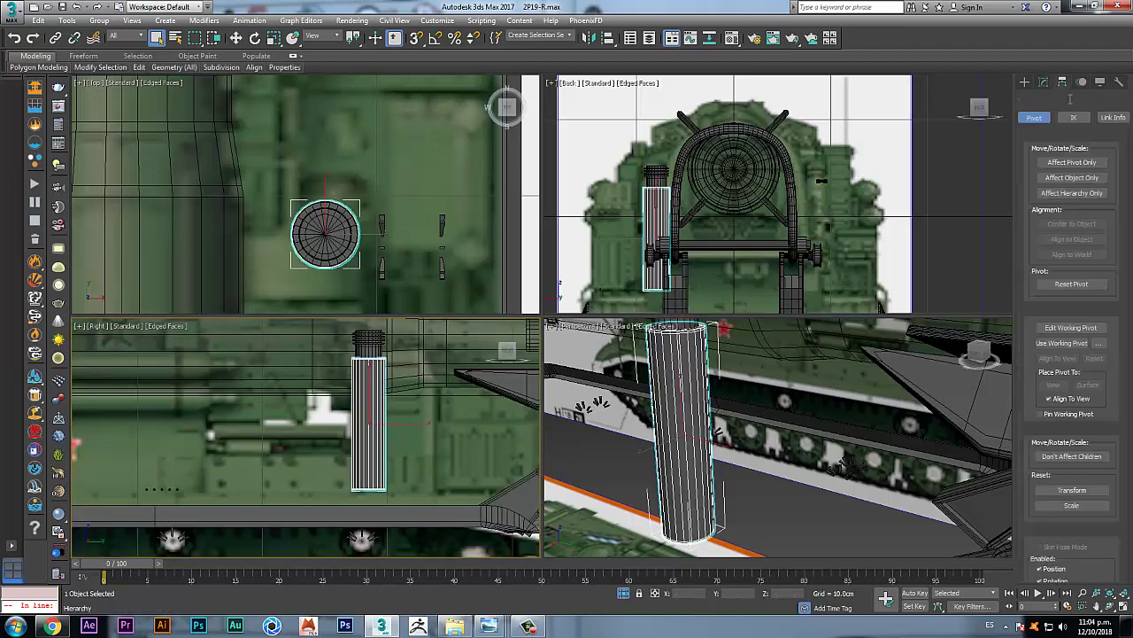
left_click(1075, 165)
left_click(1061, 227)
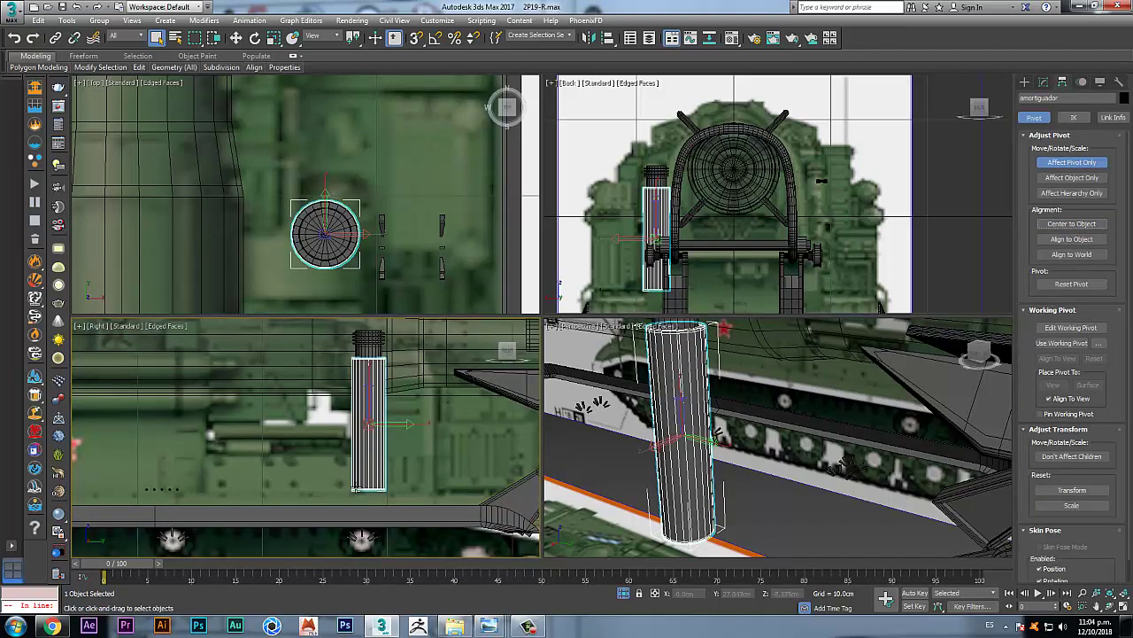
mouse_move(375, 411)
middle_mouse_down()
mouse_move(362, 414)
mouse_move(365, 400)
middle_mouse_up()
key("w")
left_click_drag(361, 380, 374, 446)
left_click(1067, 161)
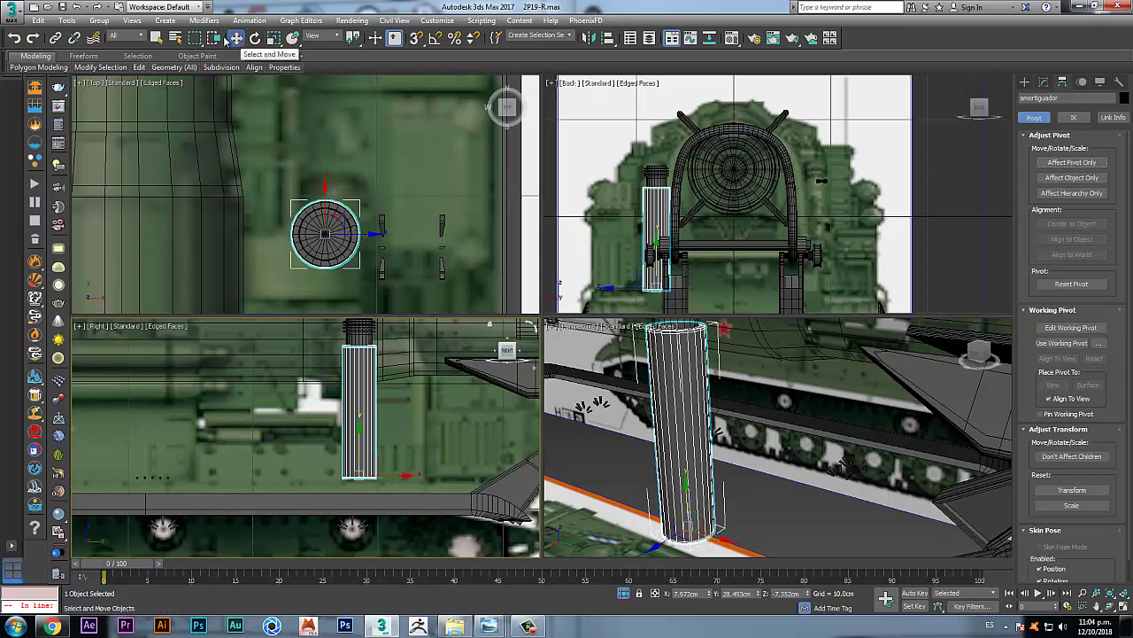
left_click(155, 37)
left_click(888, 184)
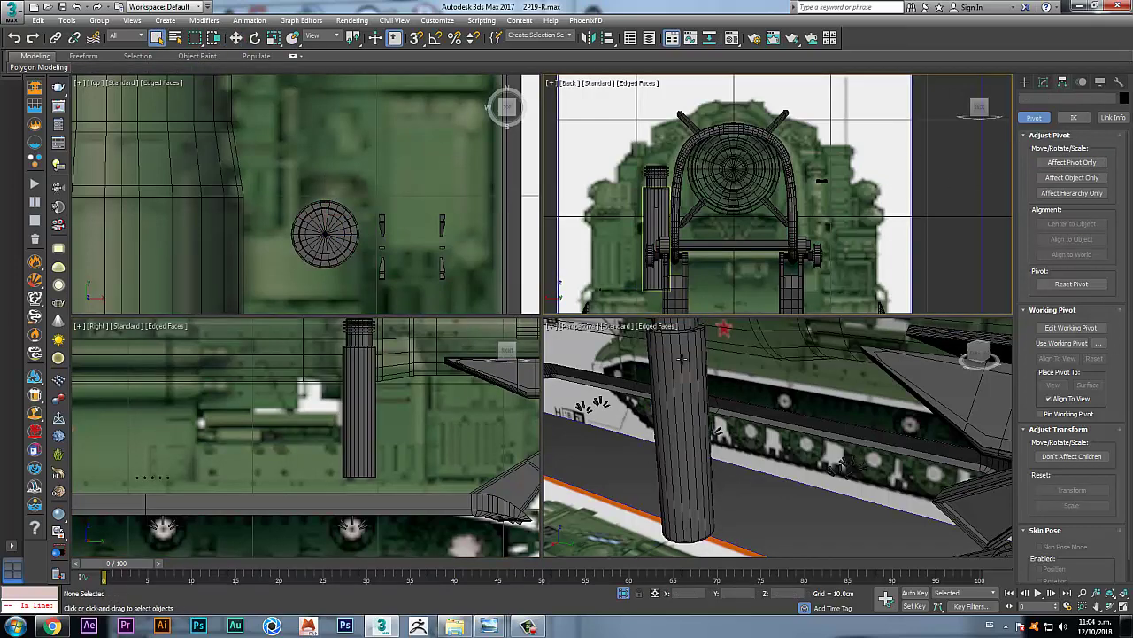
Step: Apply a MeshSmooth modifier to the ribbed upper head
scroll(676, 400, "up", 5)
scroll(676, 400, "down", 2)
left_click(678, 407)
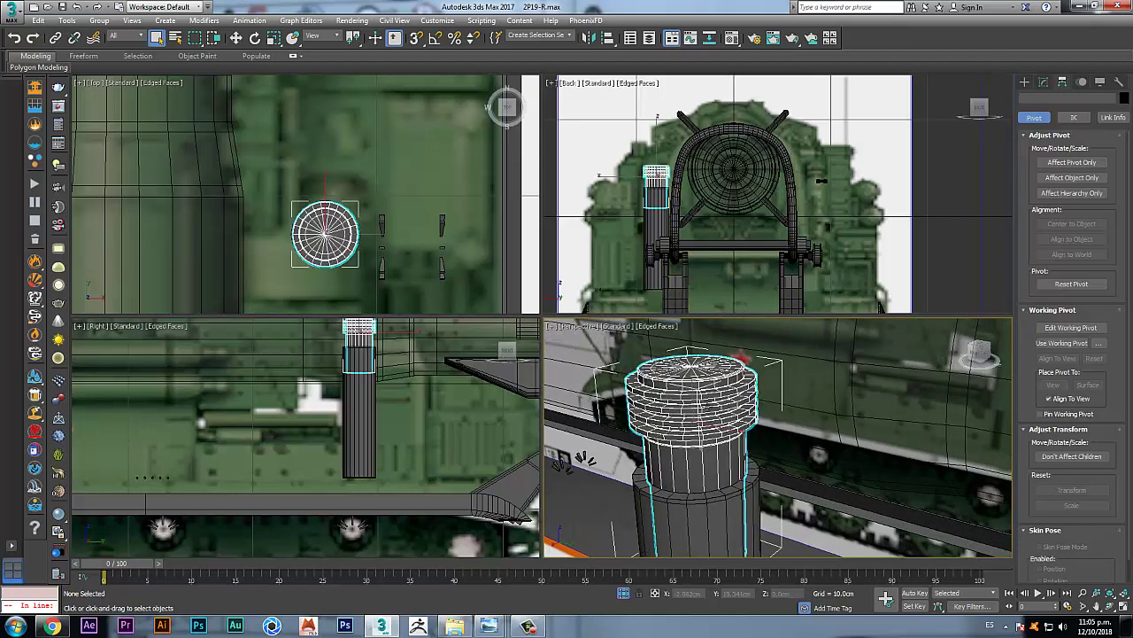
left_click(1045, 82)
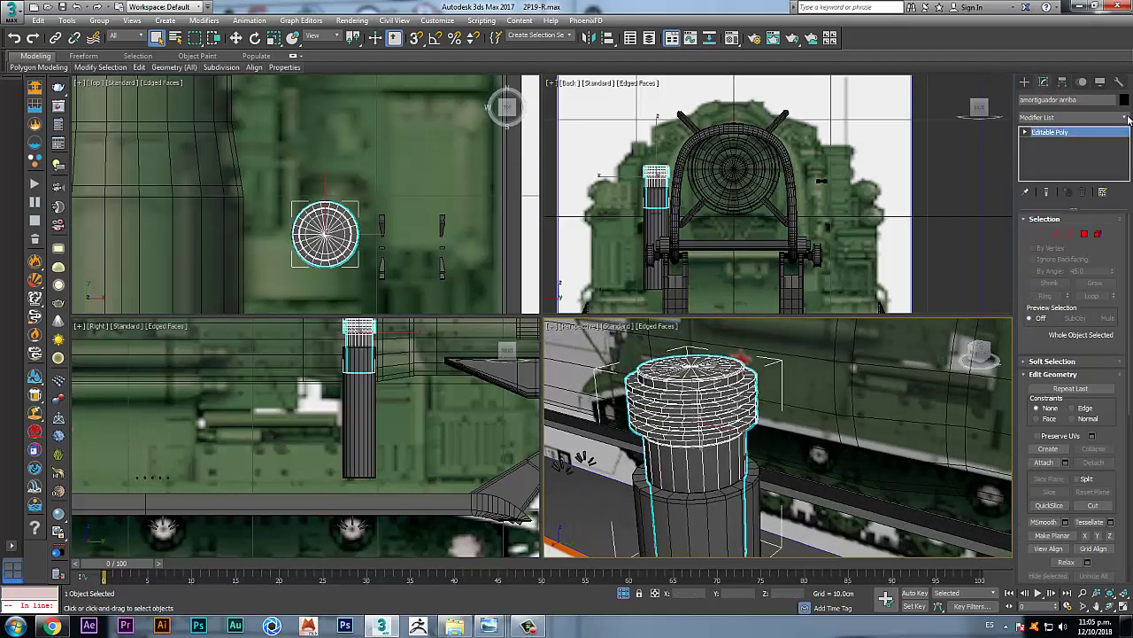
left_click(1127, 118)
scroll(1071, 354, "down", 10)
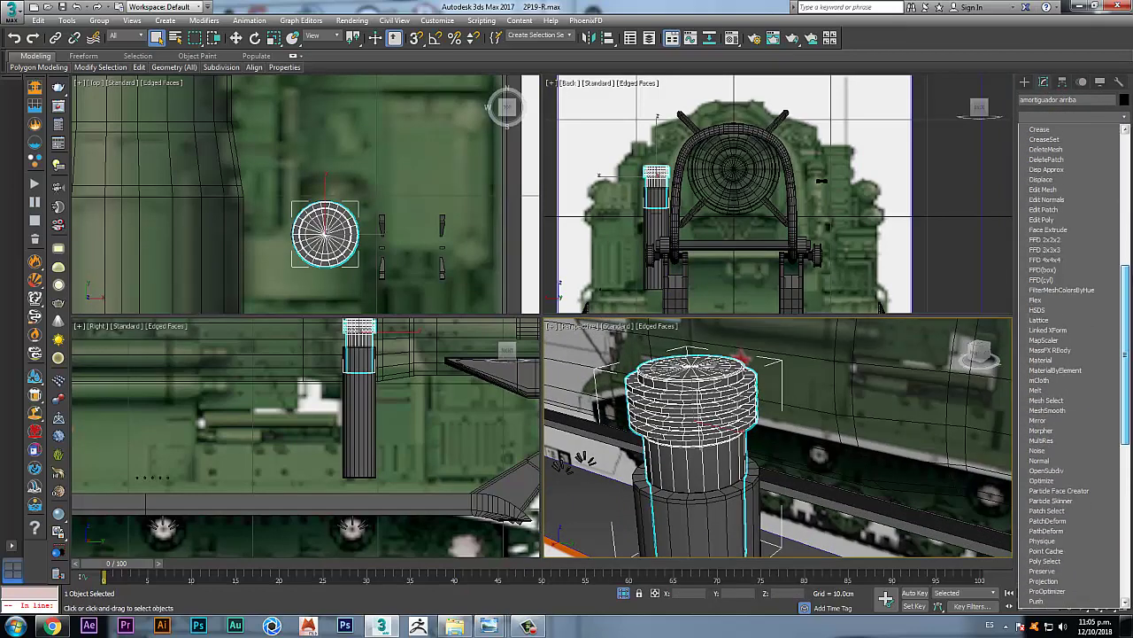
scroll(1071, 372, "down", 1)
left_click(1071, 400)
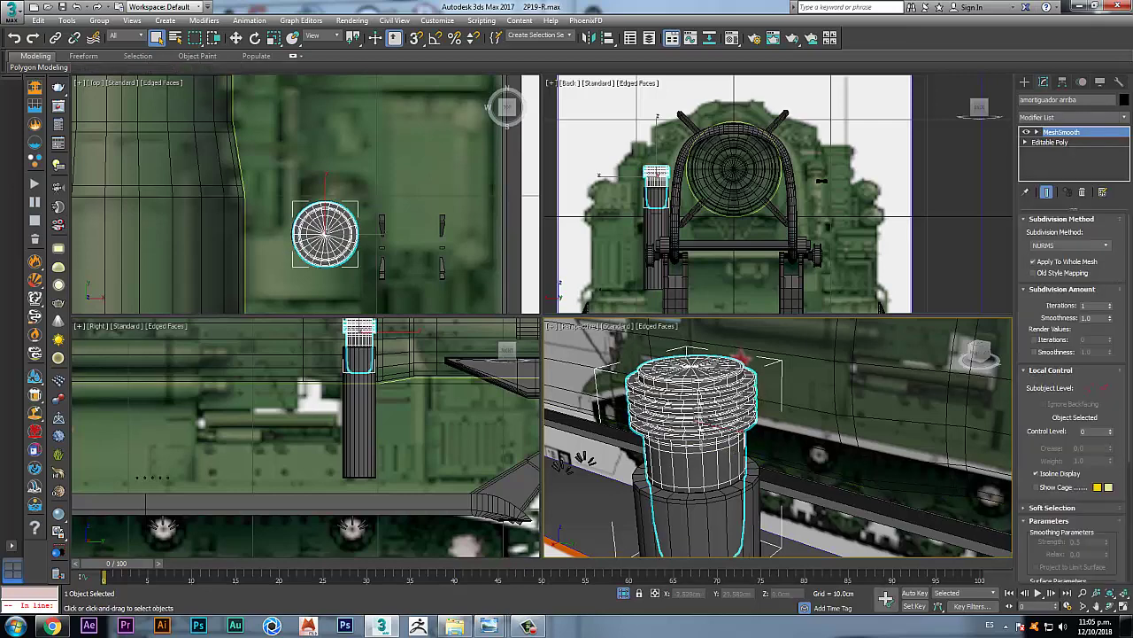
Step: Display the lower body see-through to expose the smoothed end of the neck inside it, and reselect the head
scroll(696, 408, "up", 4)
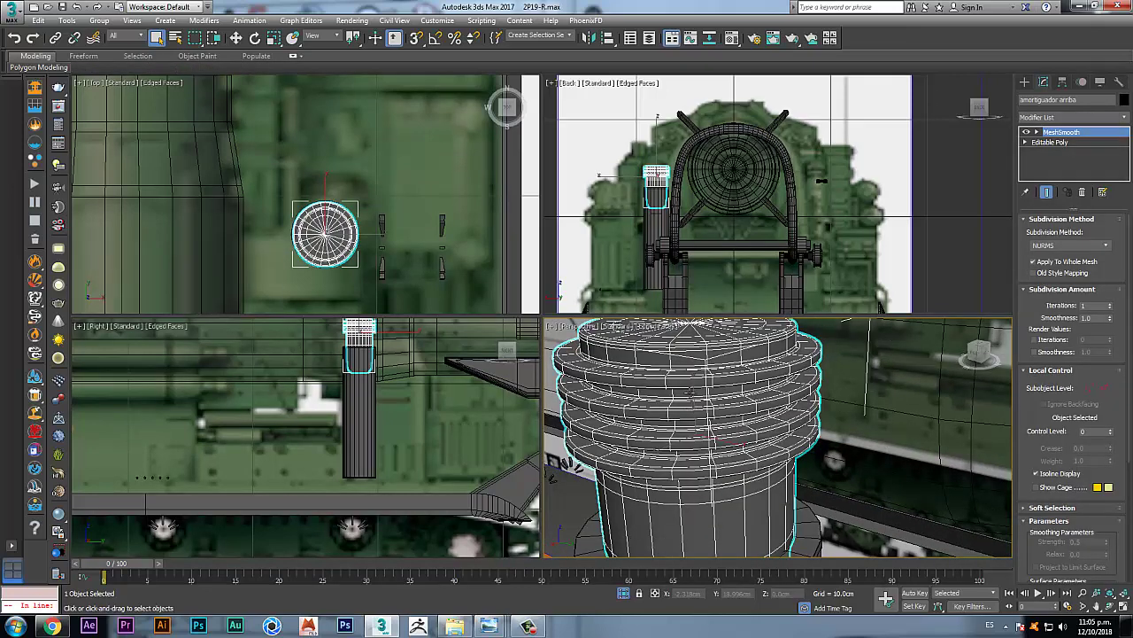
scroll(706, 408, "down", 3)
scroll(753, 478, "up", 3)
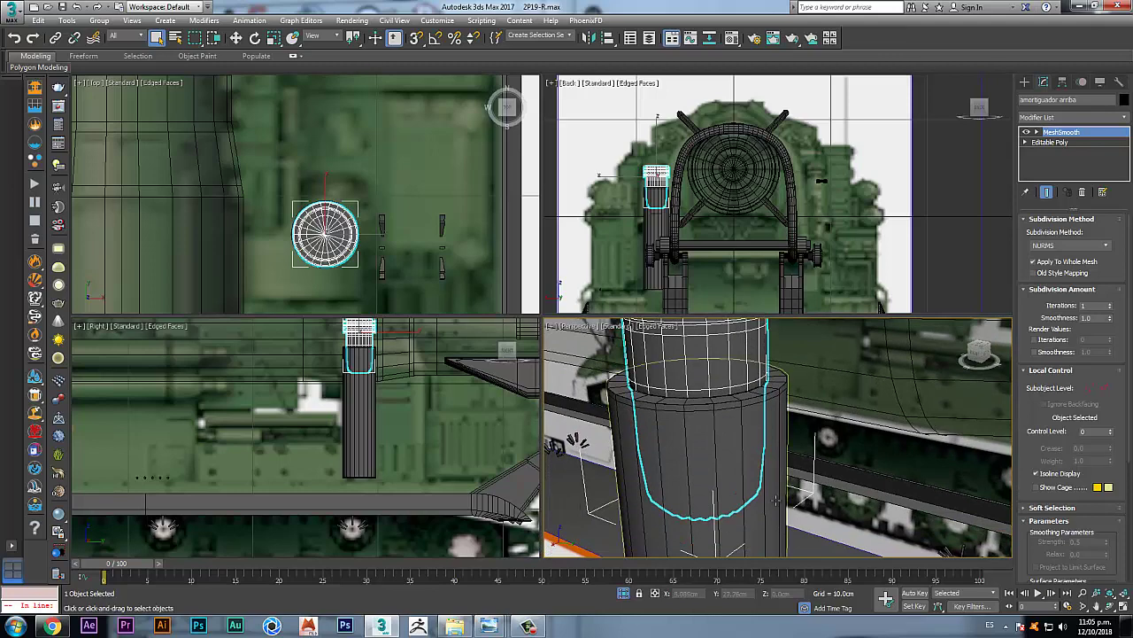
left_click(776, 509)
key("alt+x")
left_click(708, 354)
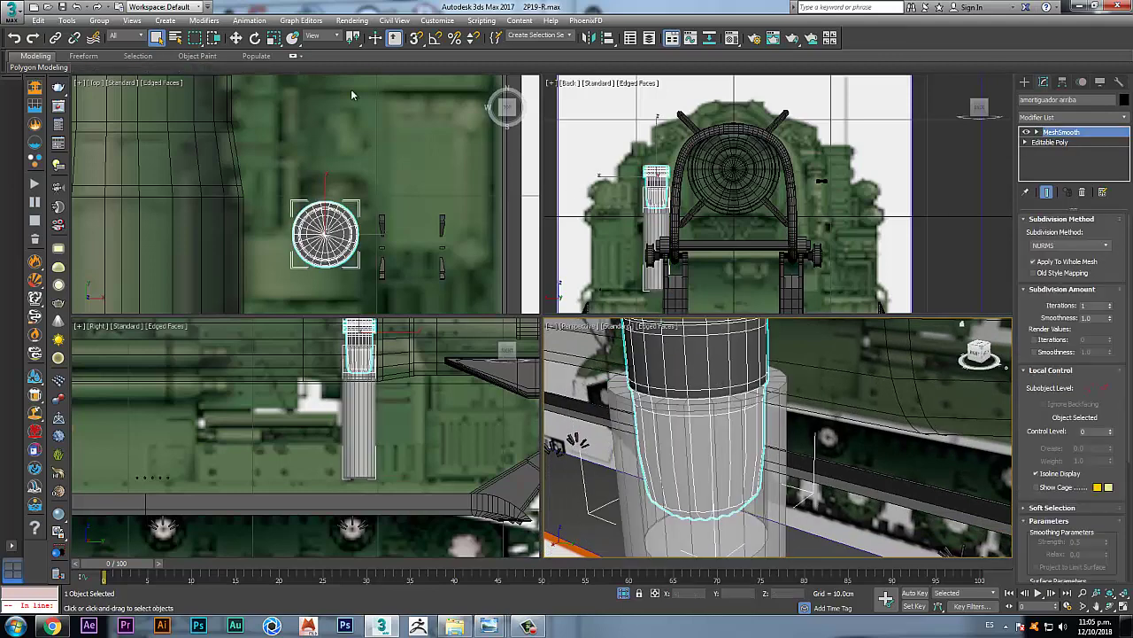
Step: With the smoothed result shown, add a SwiftLoop edge loop near the neck's lower end in the Editable Poly level and leave edge editing
left_click(1080, 142)
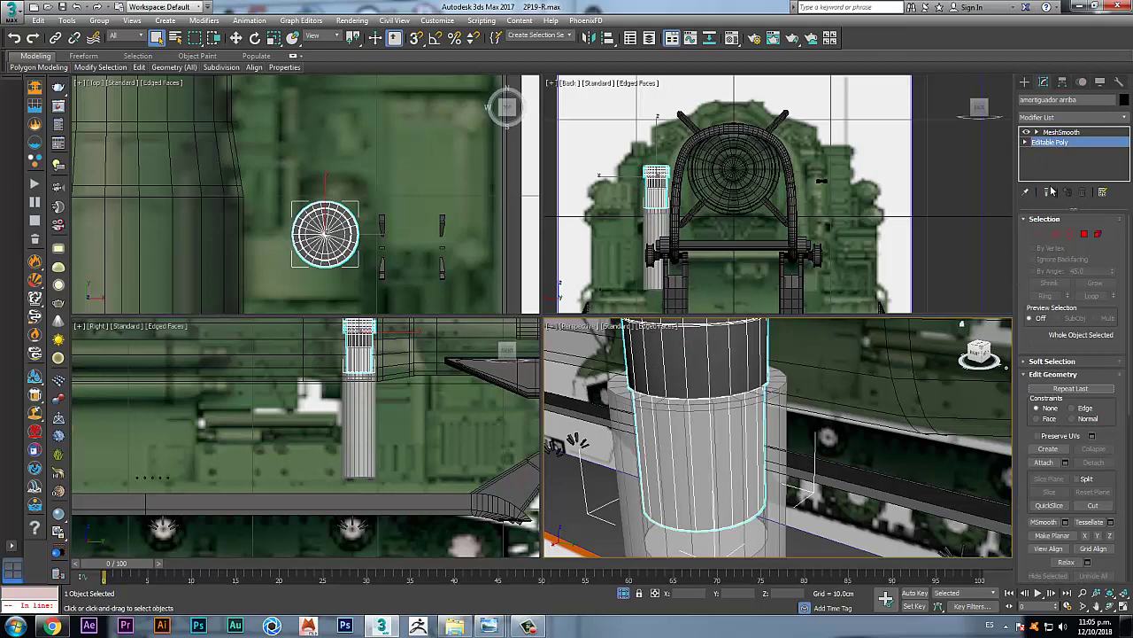
left_click(1047, 191)
left_click(1056, 233)
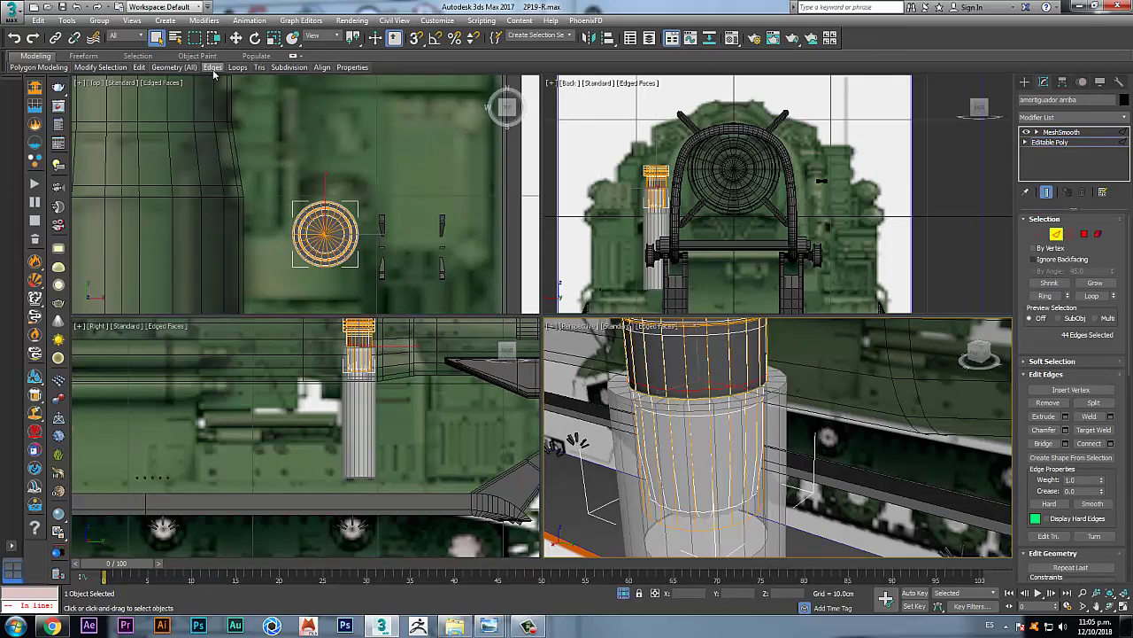
mouse_move(139, 74)
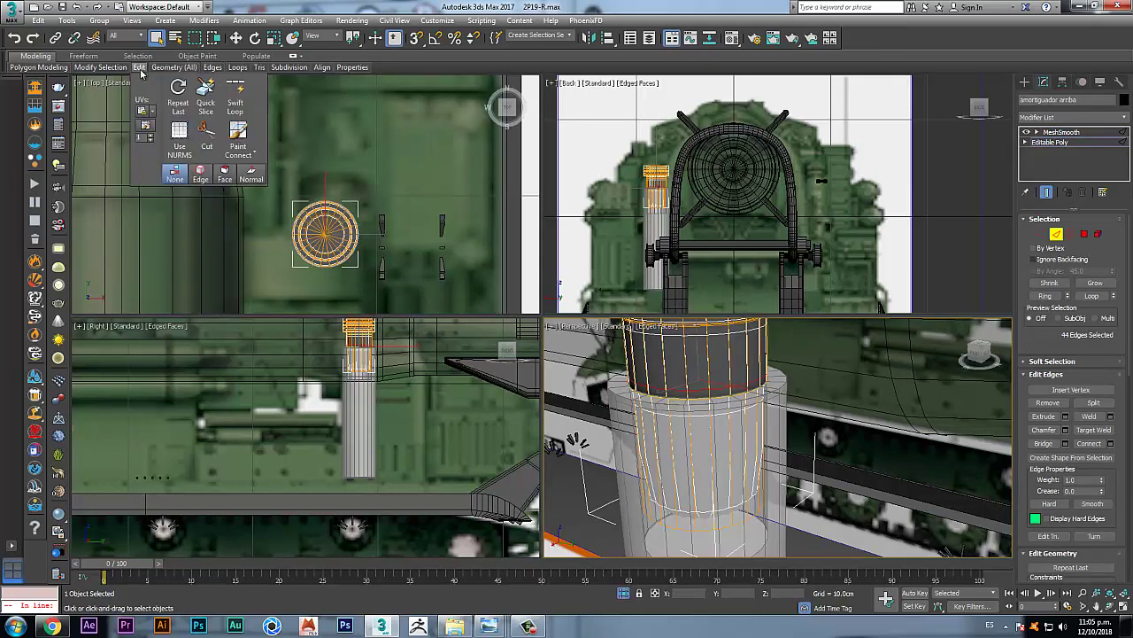
left_click(234, 97)
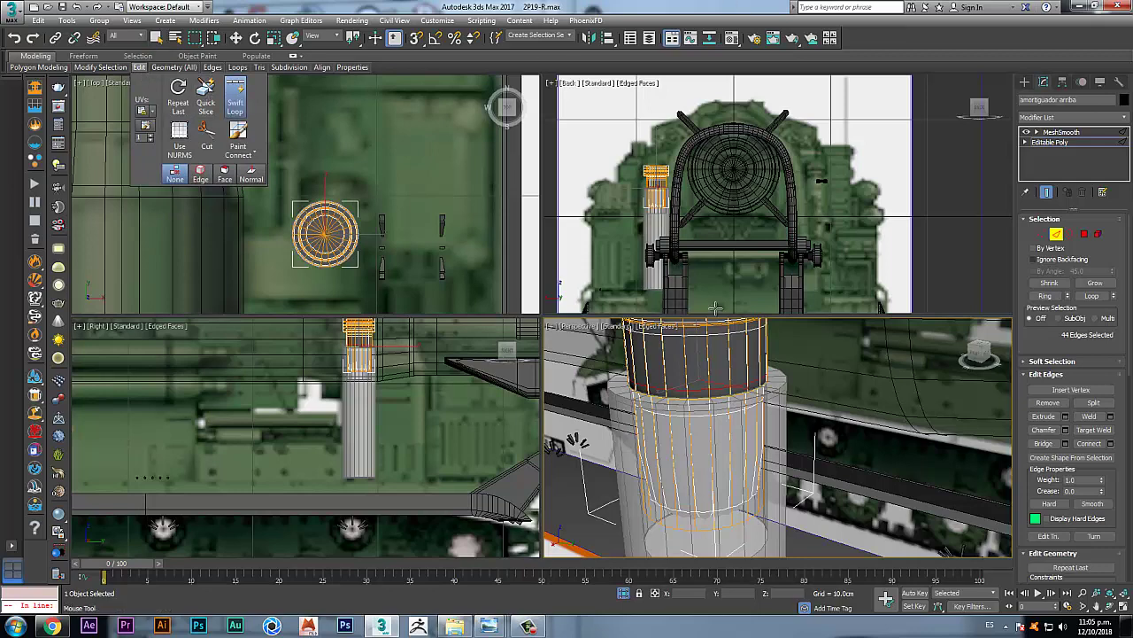
left_click(726, 505)
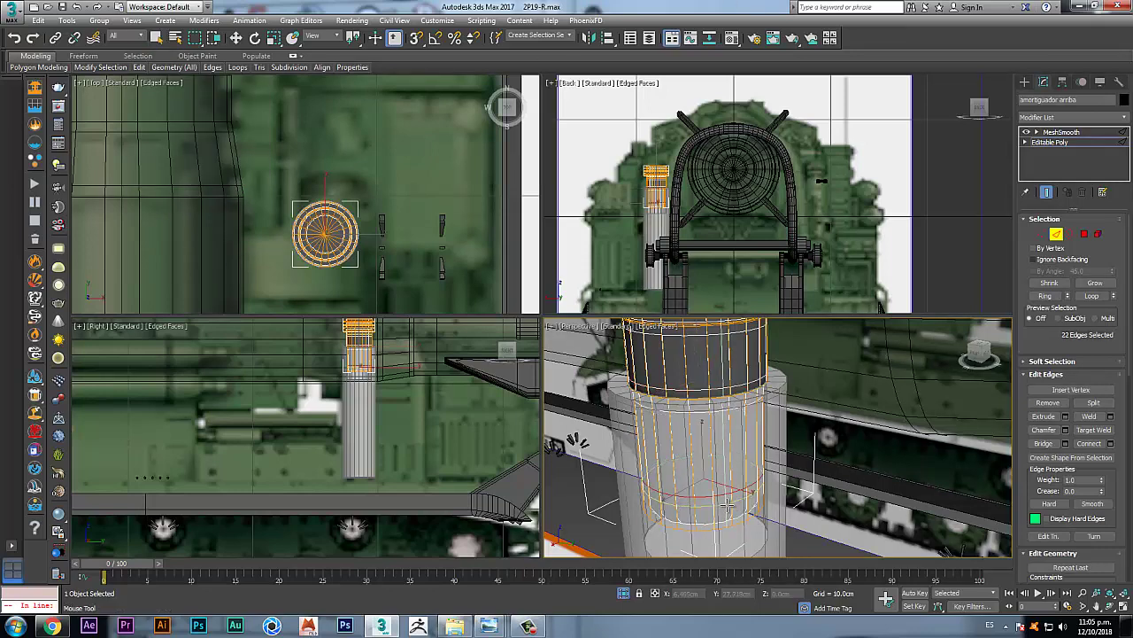
right_click(706, 426)
middle_click_drag(736, 375, 755, 450)
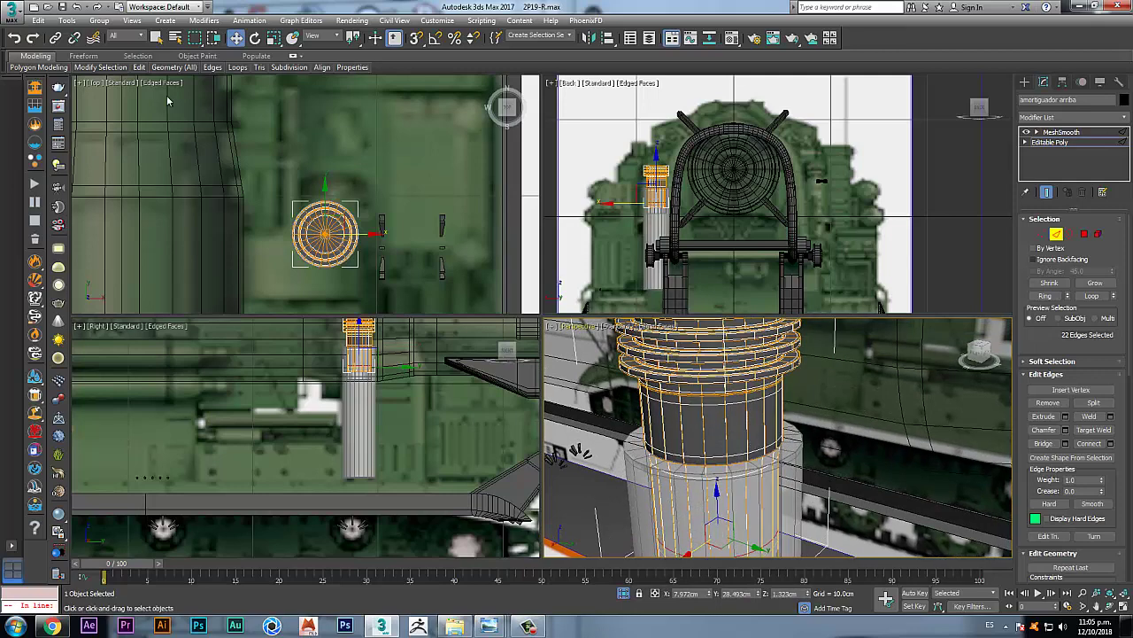
left_click(158, 36)
left_click(1058, 234)
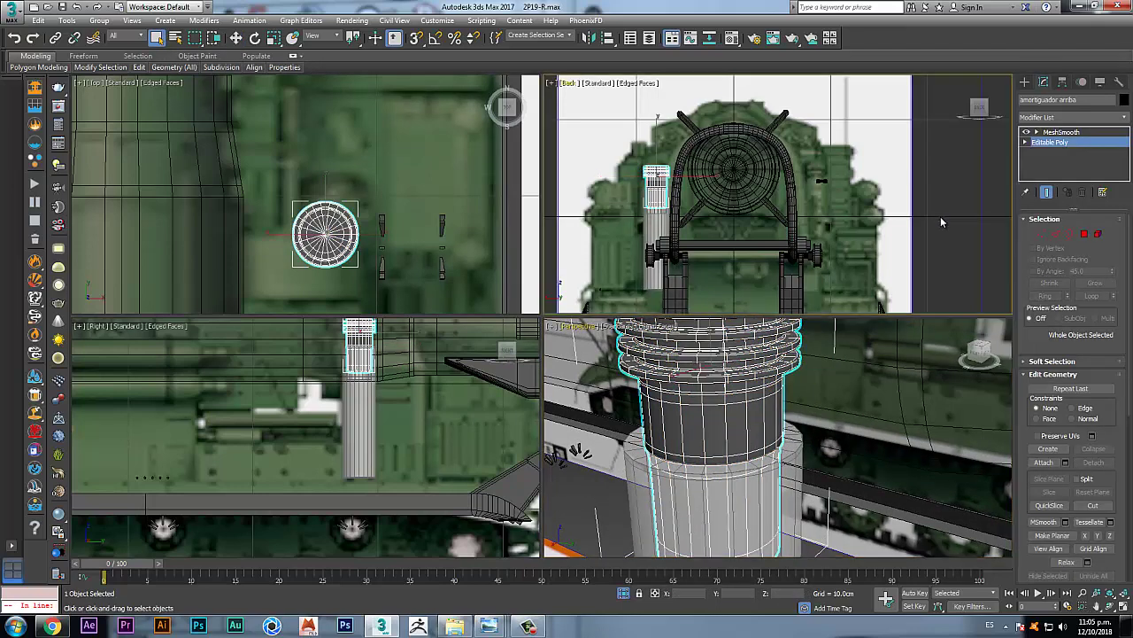
Step: Restore the lower body's opaque display and clear the selection
left_click(940, 216)
left_click(744, 483)
left_click(921, 216)
scroll(753, 413, "down", 4)
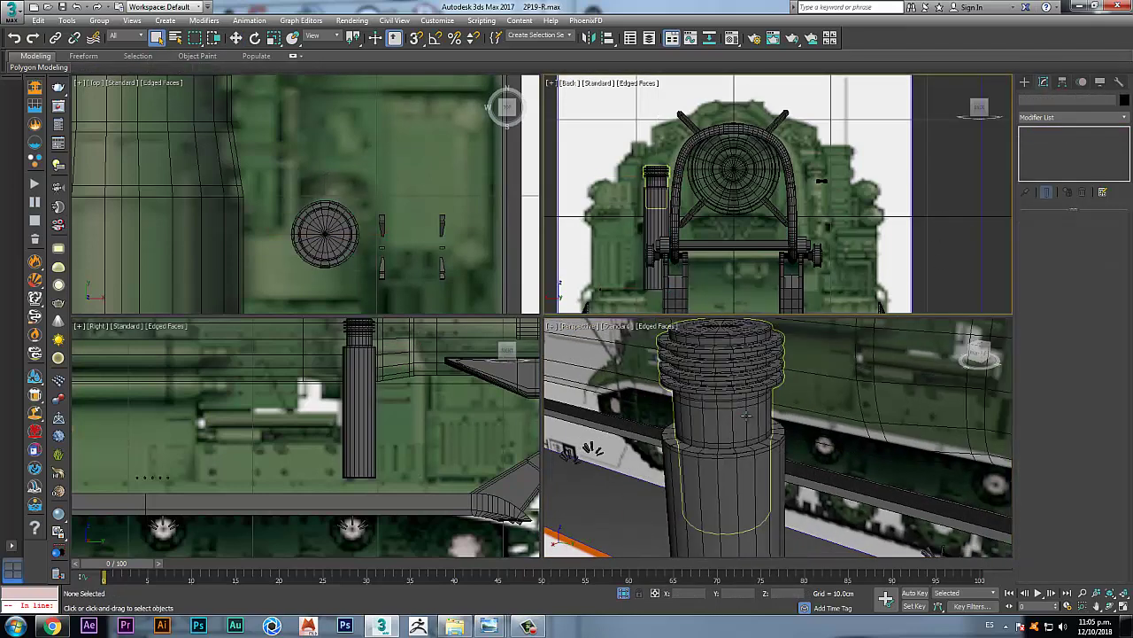
middle_click_drag(728, 418, 720, 443)
middle_click_drag(386, 404, 385, 460)
Step: Select the shock-absorber's lower body for rotation and examine the tilt of this part in the Trumpeter launcher reference photo
left_click(726, 496)
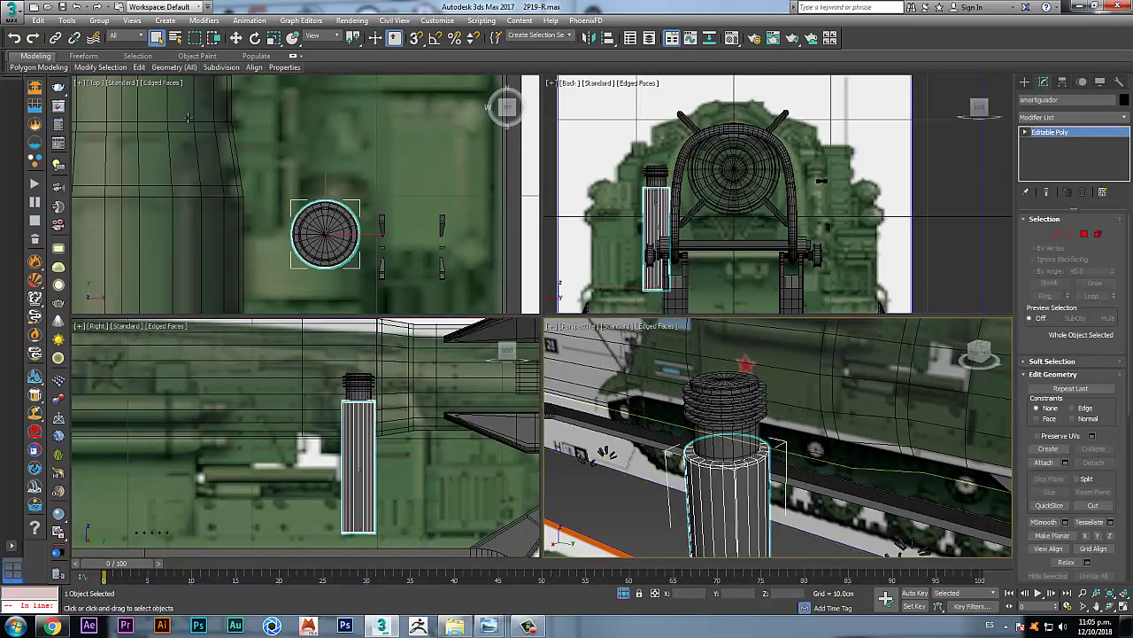
left_click(254, 37)
mouse_move(488, 626)
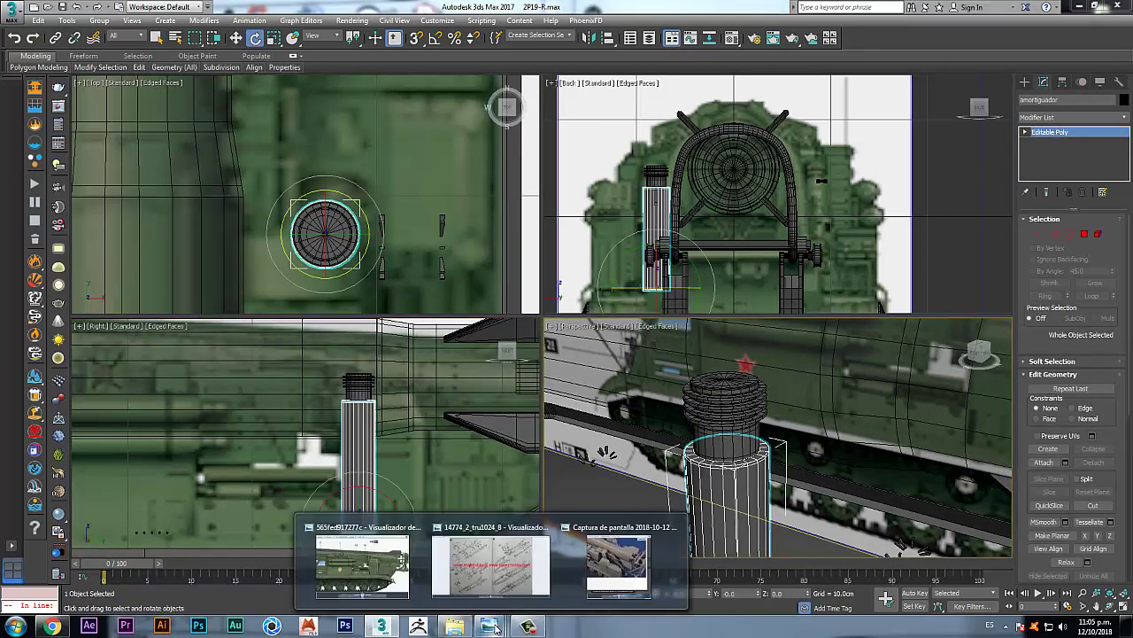
left_click(650, 571)
scroll(823, 301, "up", 3)
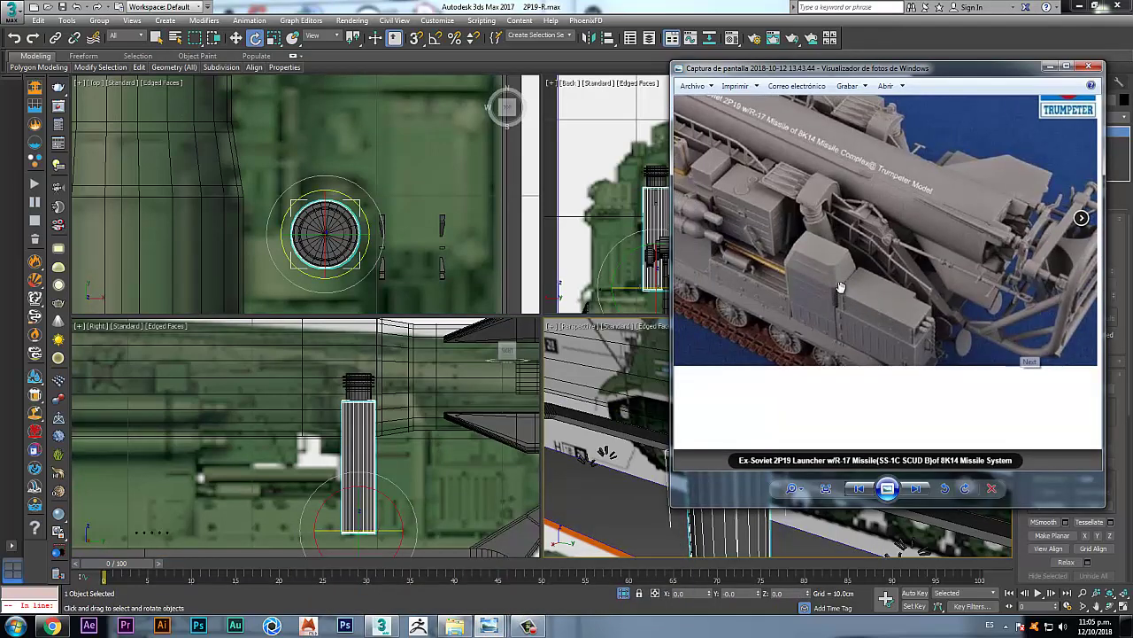
left_click_drag(823, 260, 886, 272)
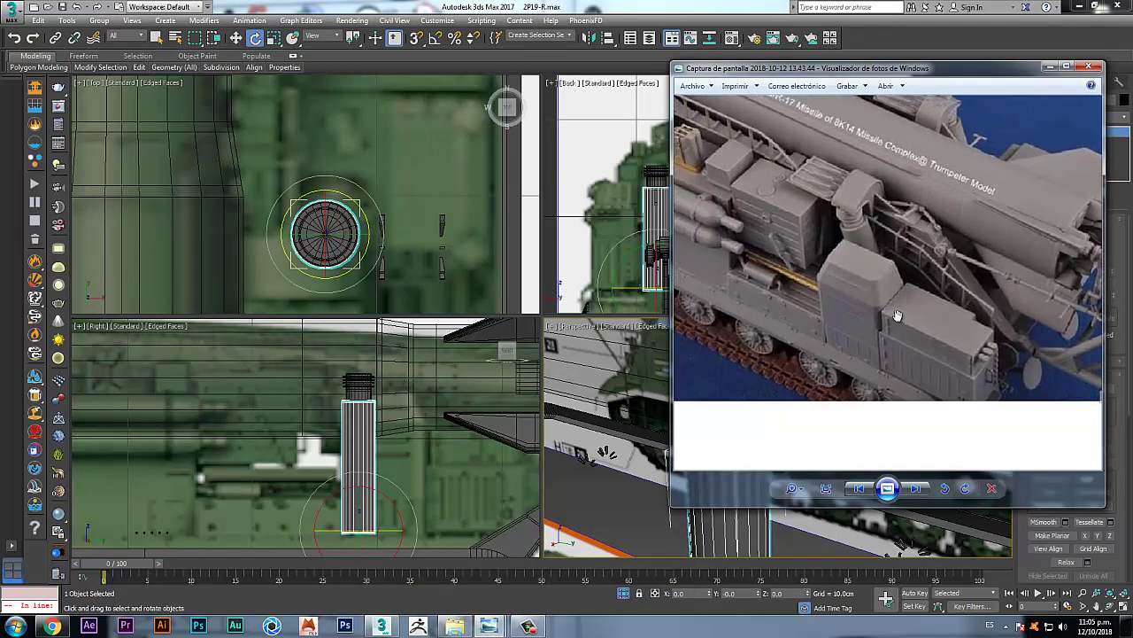
left_click_drag(947, 301, 797, 293)
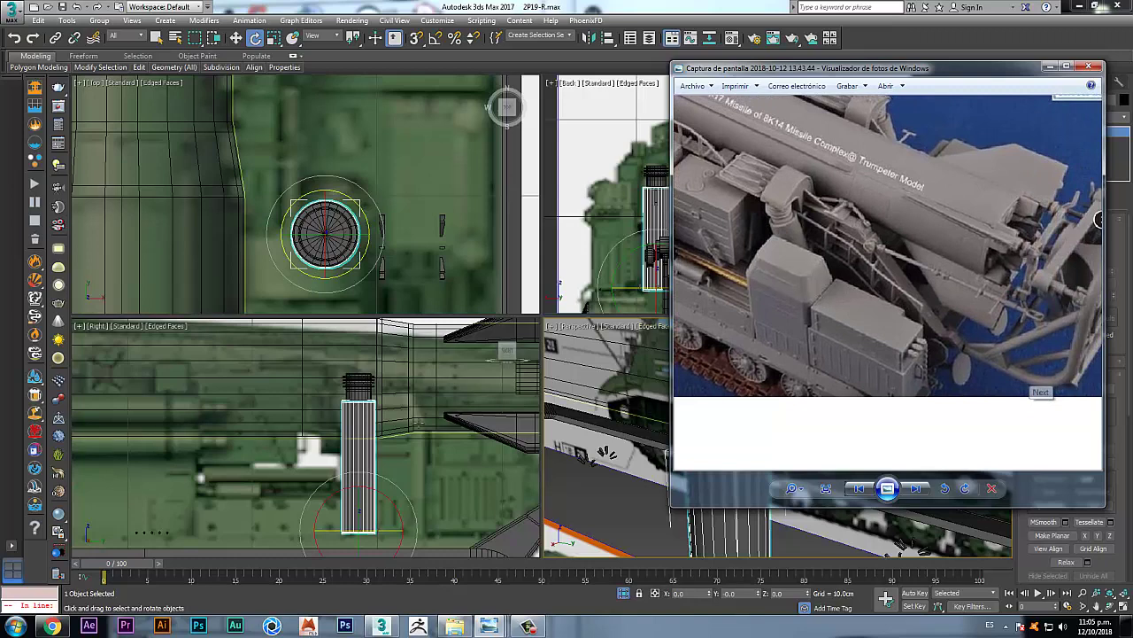
Step: Rotate the shock-absorber about 18.75° counterclockwise in the Right view so its head leans forward
right_click(453, 411)
middle_click_drag(762, 195, 771, 175)
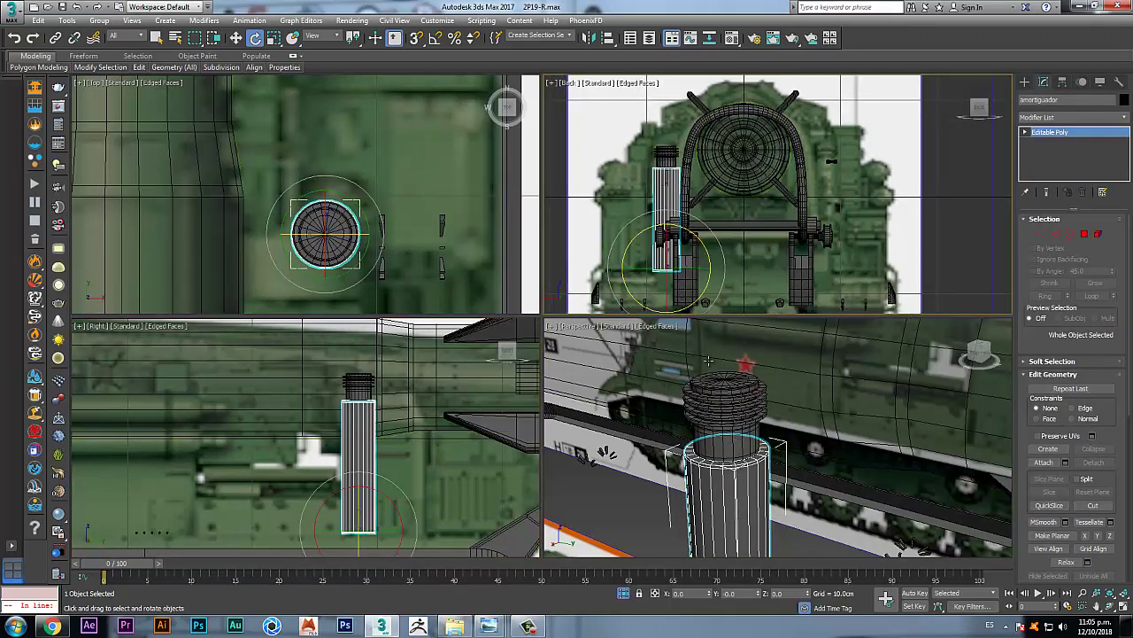
right_click(404, 494)
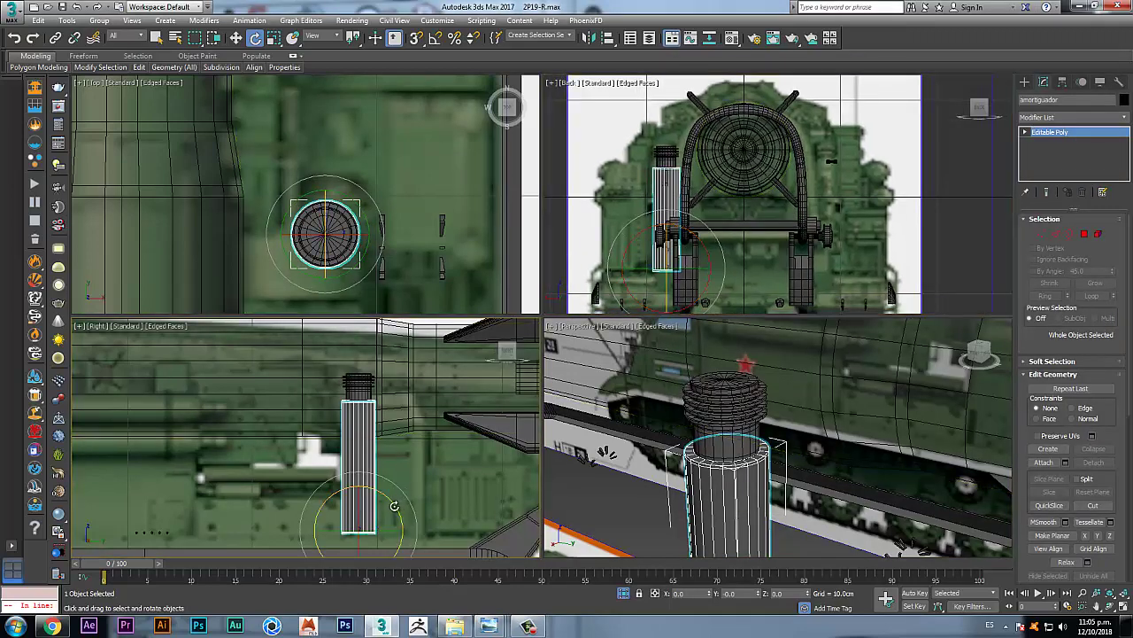
mouse_move(394, 506)
left_mouse_down()
mouse_move(376, 476)
mouse_move(384, 488)
left_mouse_up()
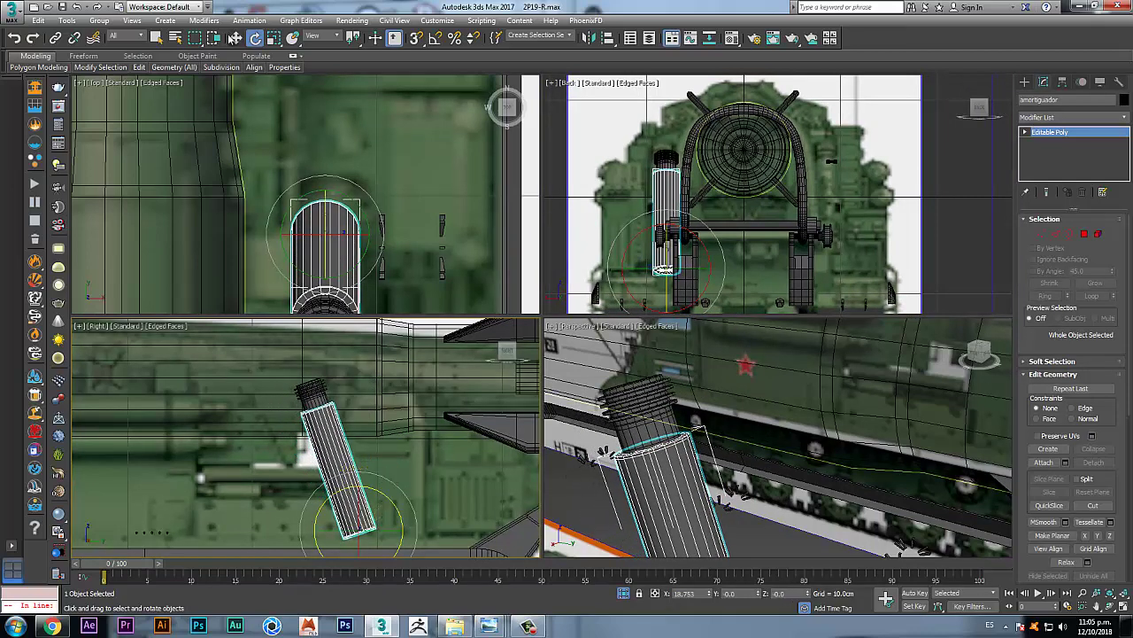
Step: Move the tilted shock-absorber a short distance toward the rear of the vehicle in the Right view
left_click(236, 38)
left_click_drag(399, 534, 428, 534)
middle_click_drag(738, 476, 735, 478)
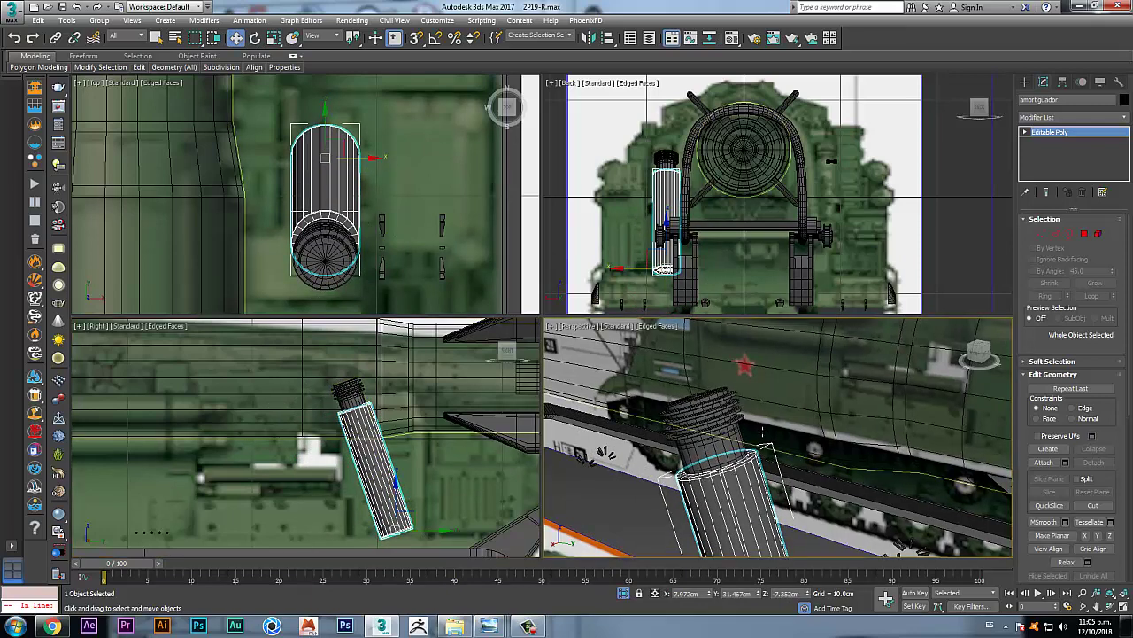
right_click(759, 426)
left_click(779, 376)
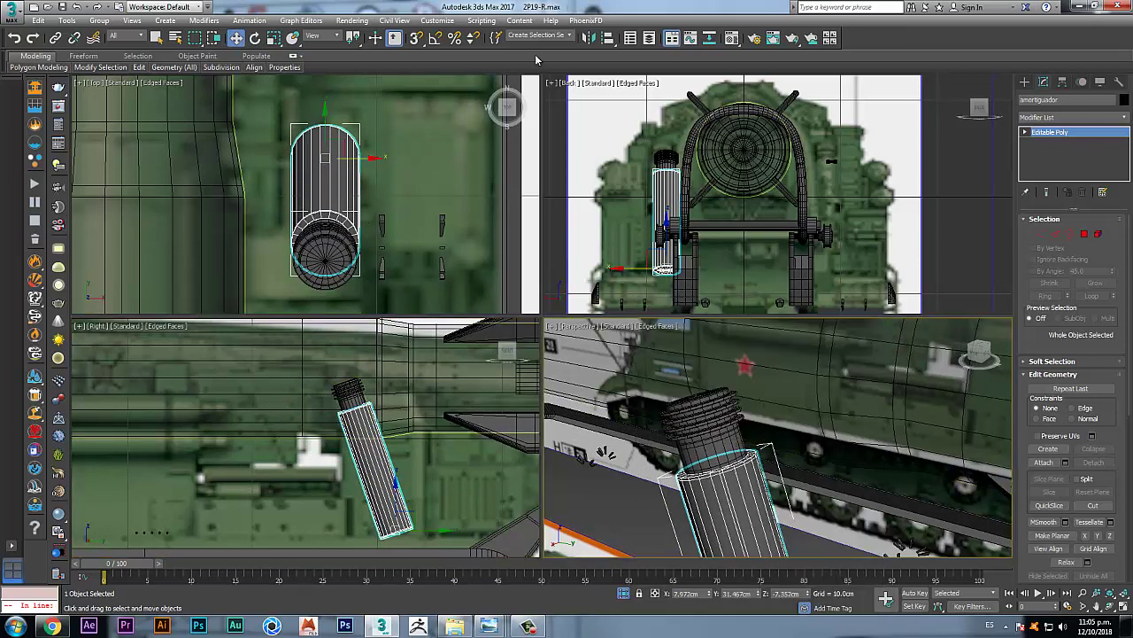
scroll(372, 443, "up", 2)
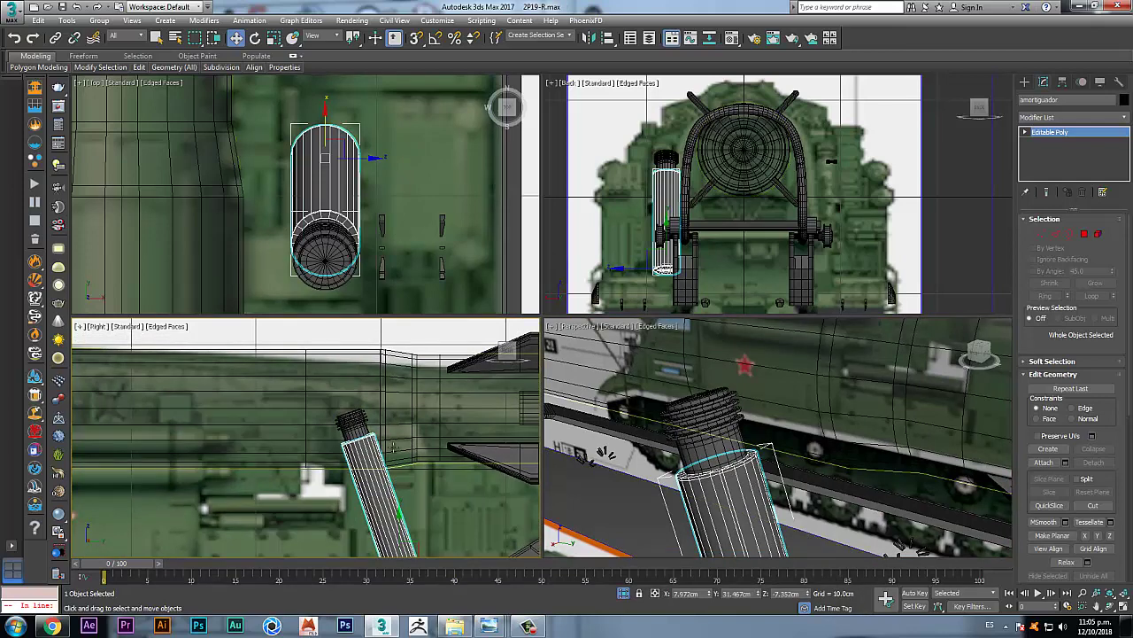
Step: Bring up the launcher photo and write a Spanish note in Notepad about the references lacking interior detail, ending with "para que se vea lo mejor posible."
mouse_move(489, 625)
left_click(612, 582)
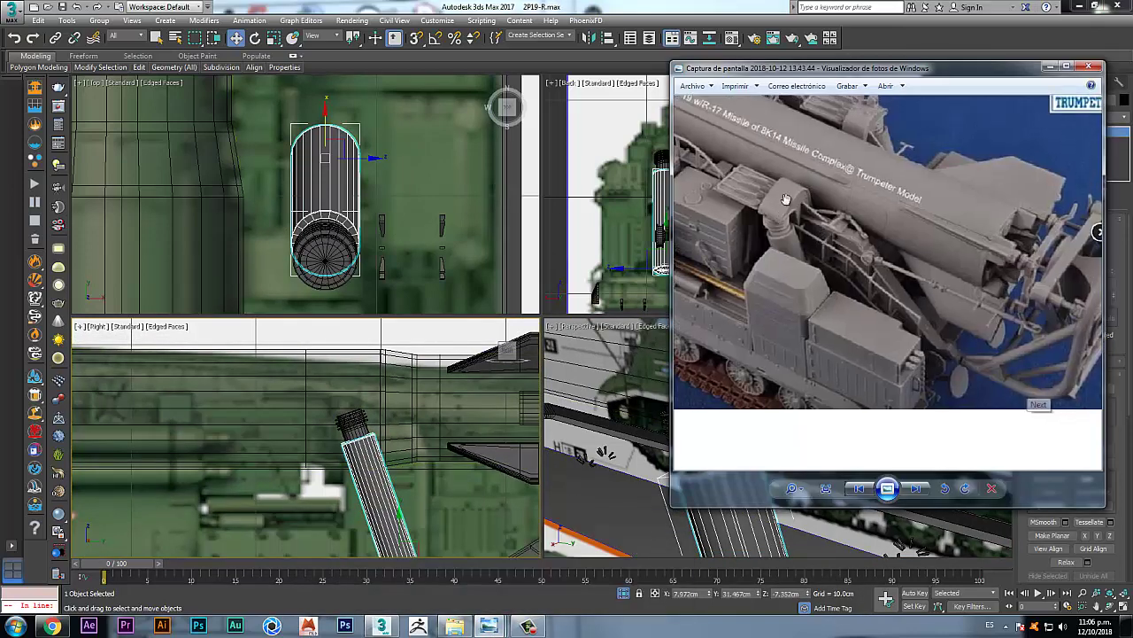
left_click(13, 629)
left_click(69, 440)
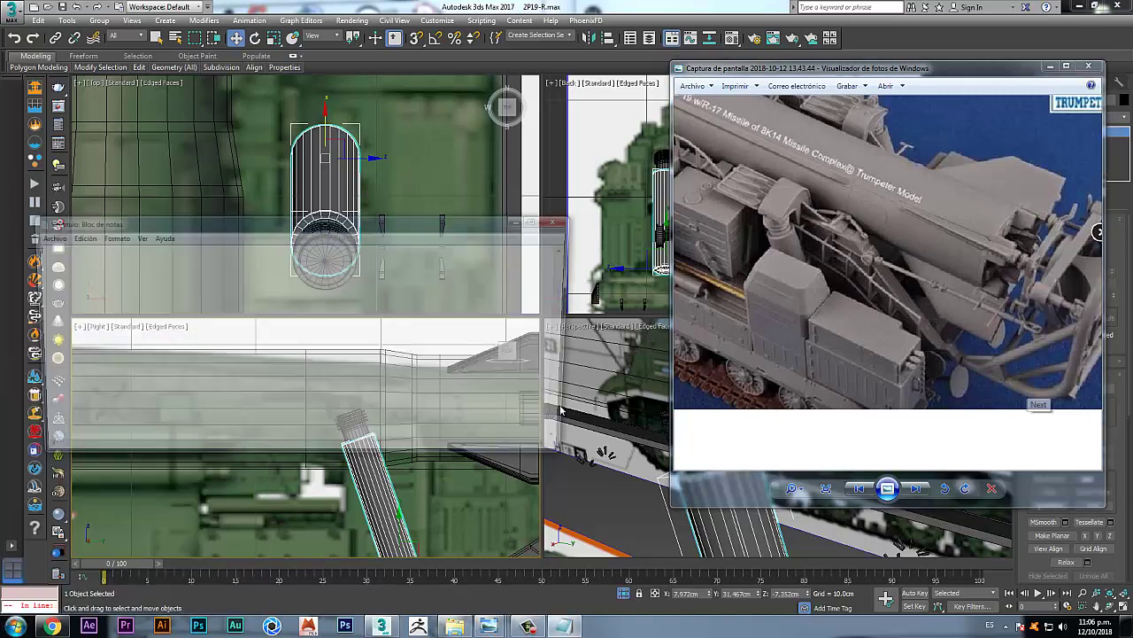
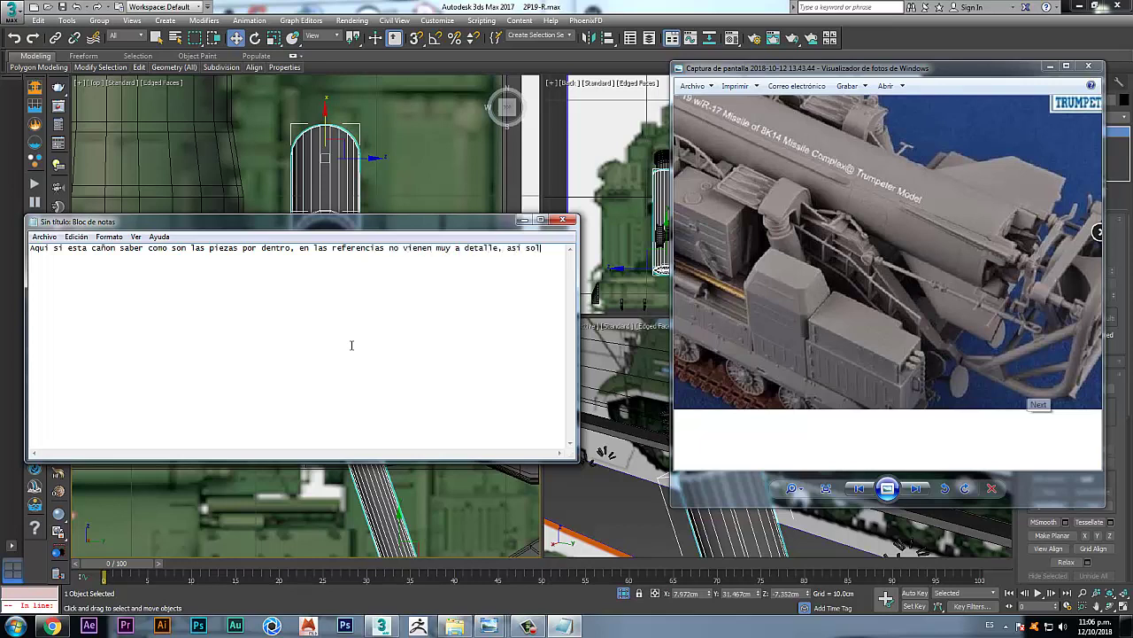
type("emos unas")
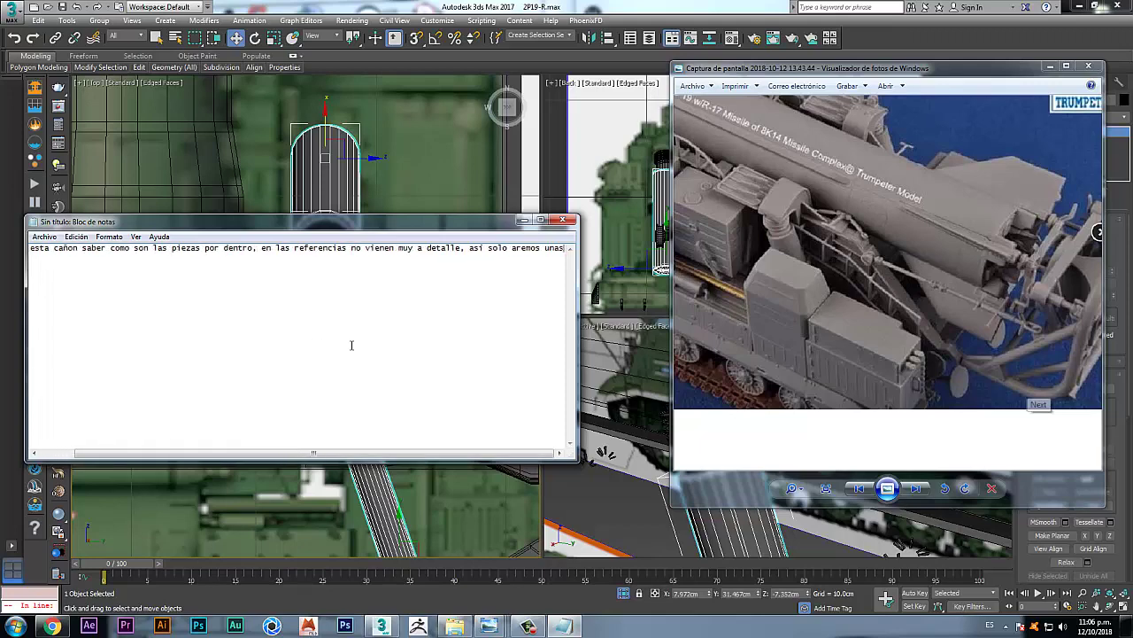
key("Return")
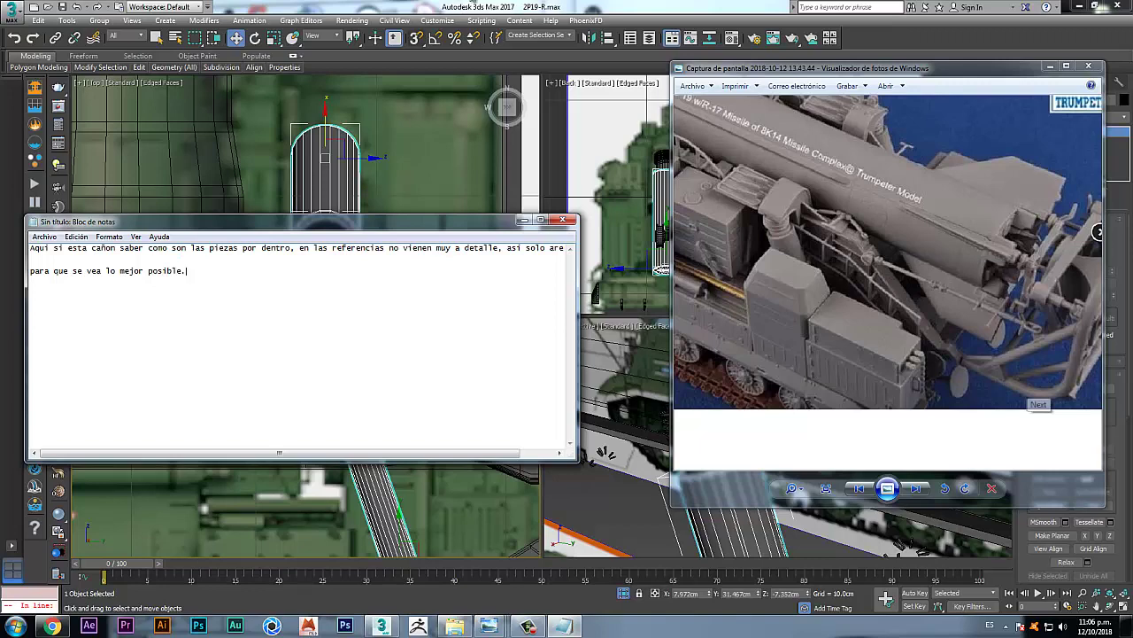
left_click(498, 5)
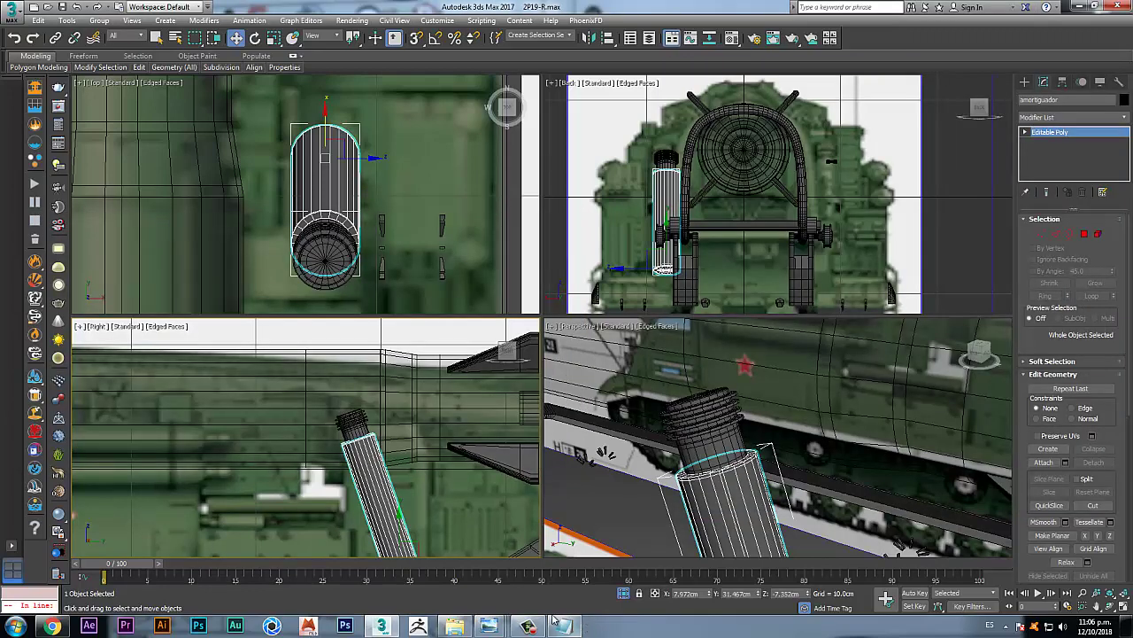
Step: Check the 14774_2_tru1024_8 assembly instruction sheet for the part, return to the 3ds Max scene and clear the selection
mouse_move(501, 625)
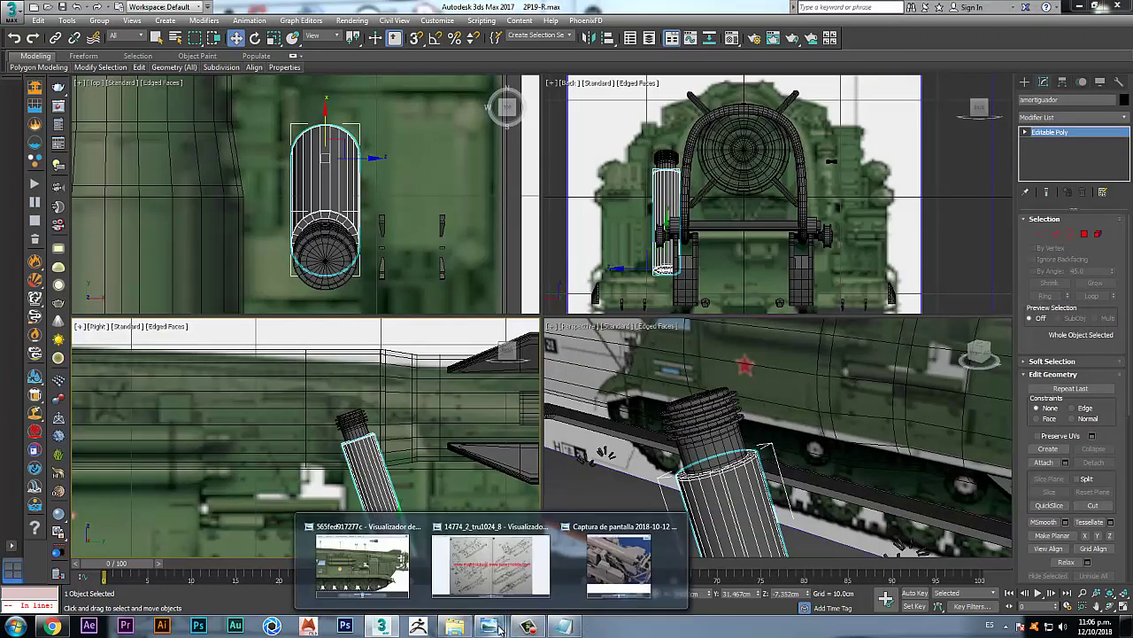
left_click(514, 565)
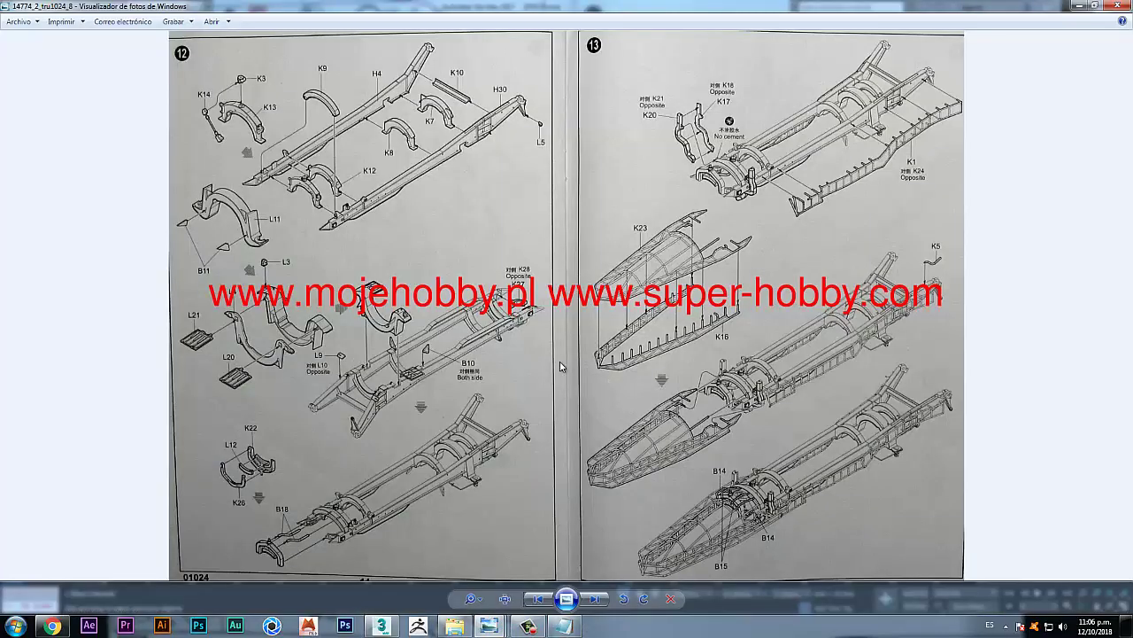
left_click(1073, 5)
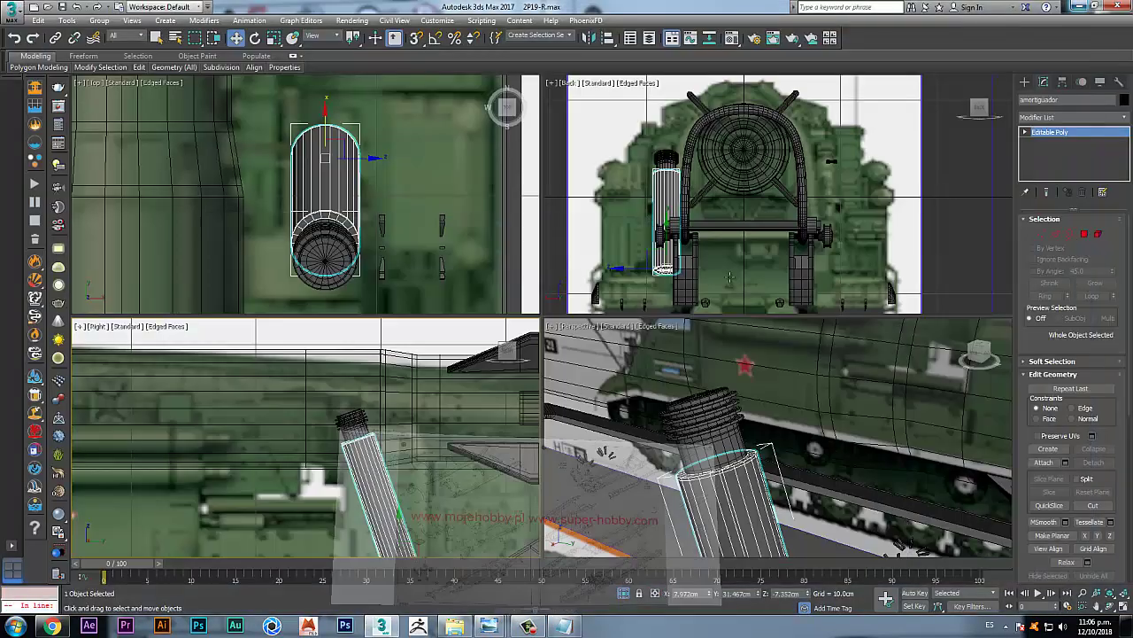
middle_click_drag(470, 404, 420, 361)
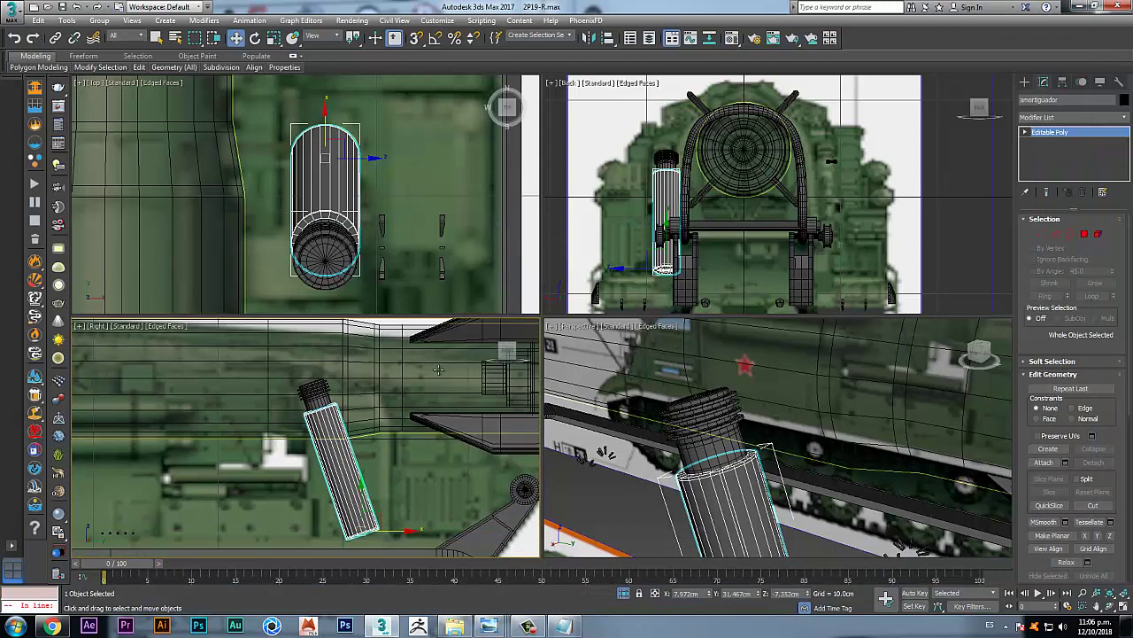
left_click(156, 37)
left_click(940, 228)
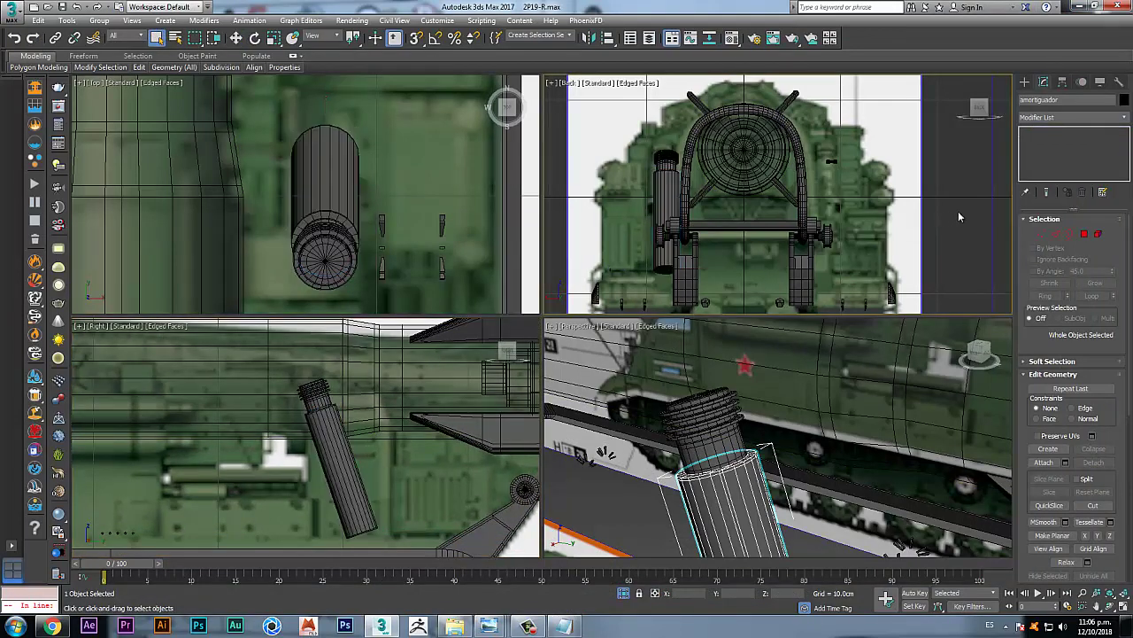
left_click(1025, 81)
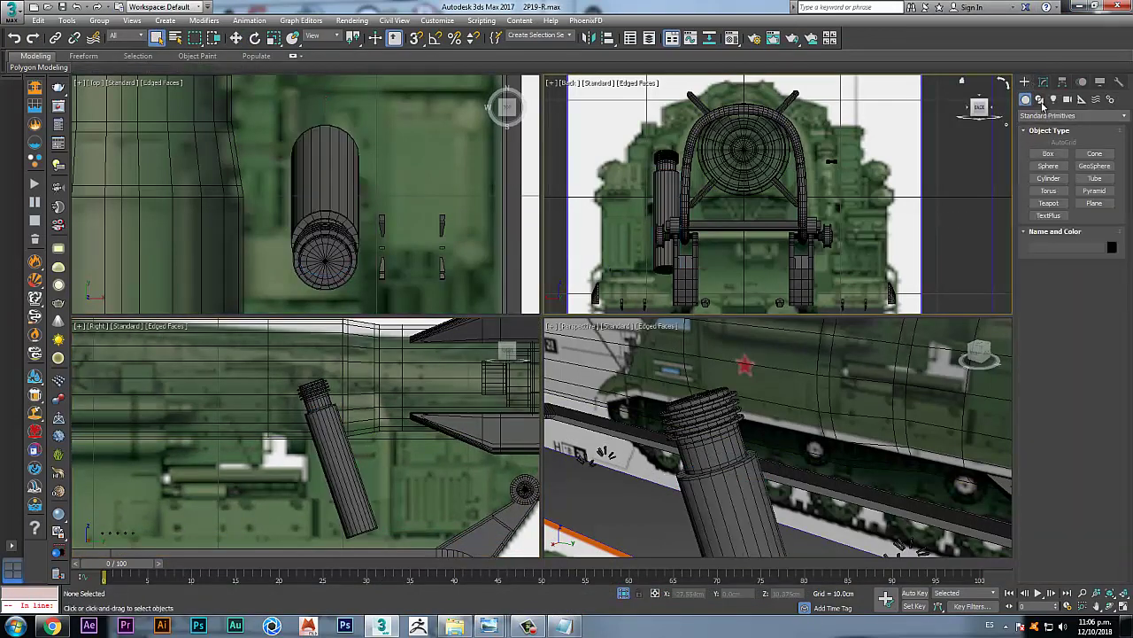
left_click(1040, 98)
left_click(1049, 163)
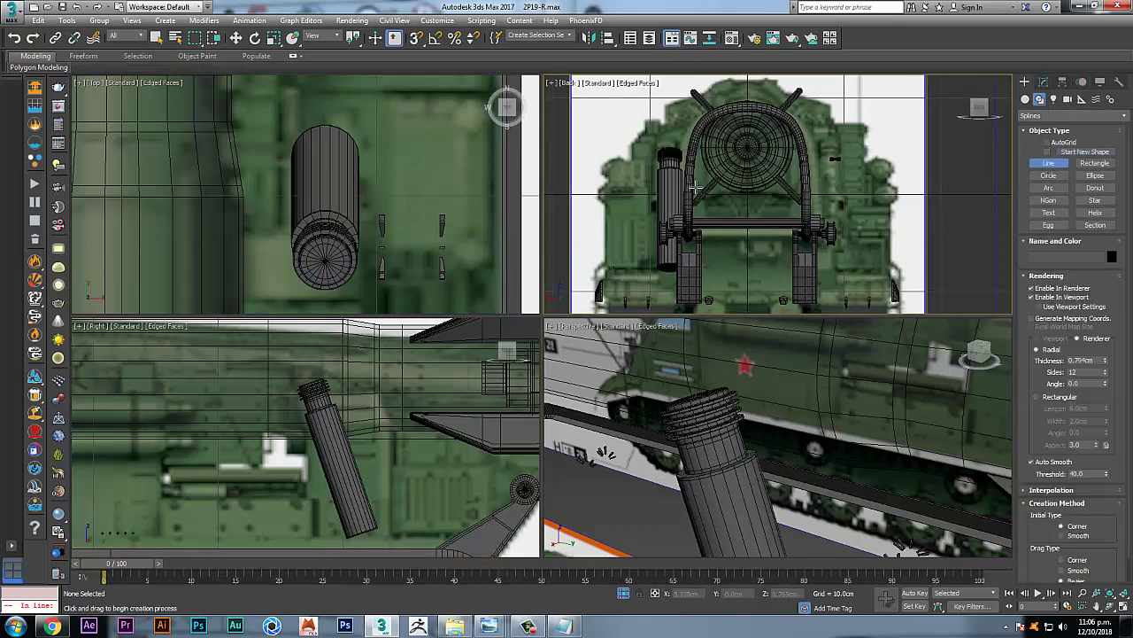
left_click(156, 38)
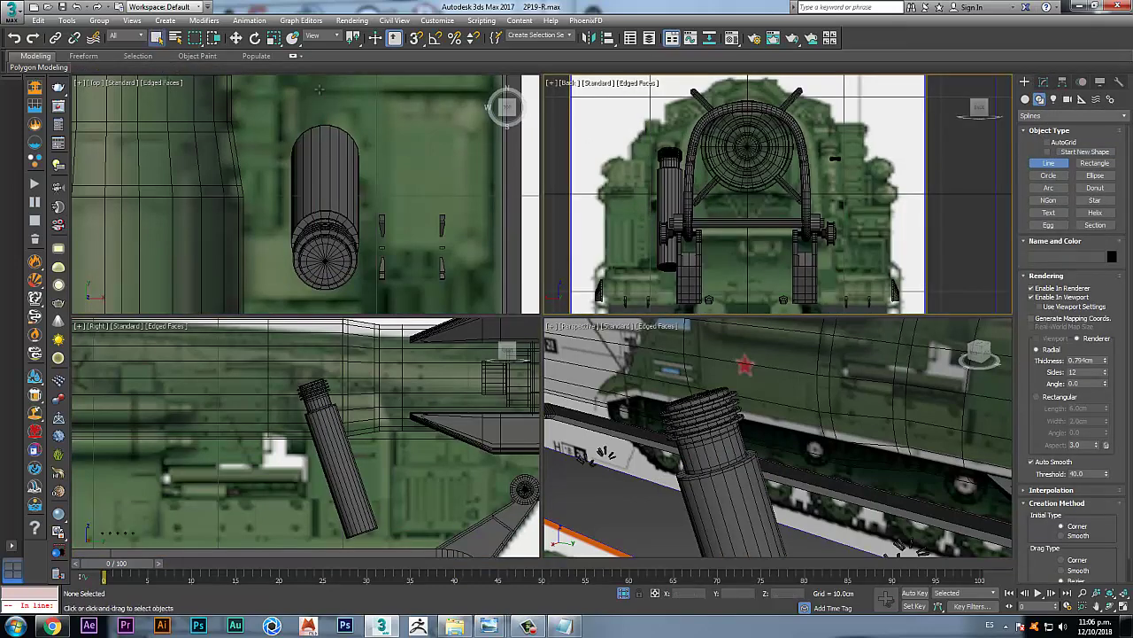
Step: Unhide all the hidden objects of the launcher scene around the shock-absorber
right_click(731, 172)
left_click(754, 126)
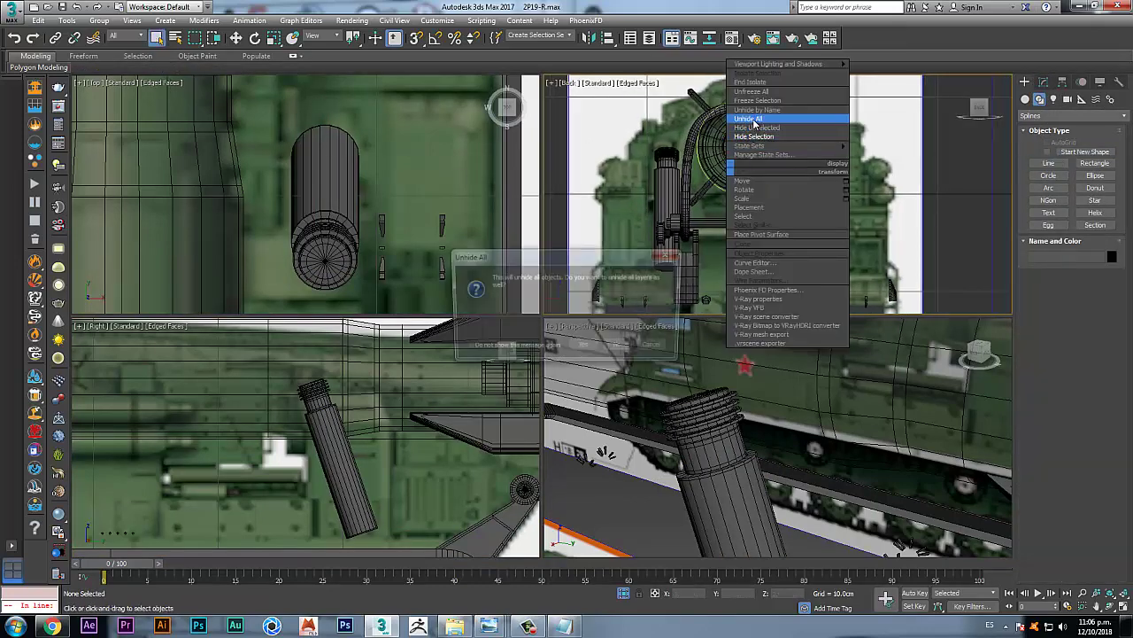
left_click(623, 349)
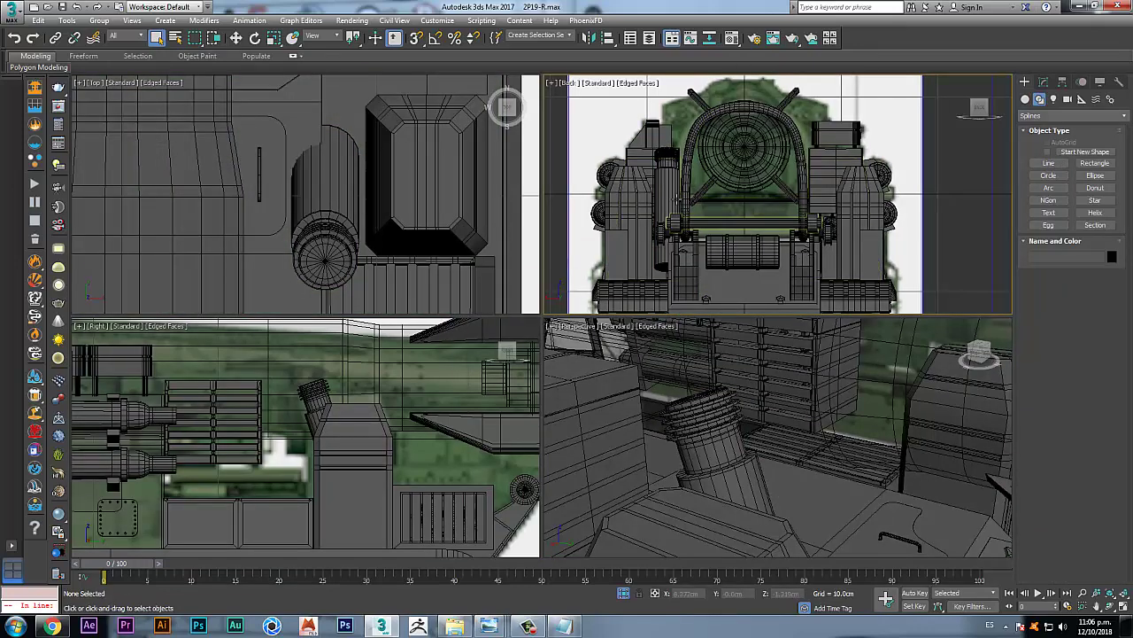
Step: Select the shock-absorber's lower body and, at vertex level, select the vertices of its bottom end for moving
scroll(670, 184, "up", 4)
left_click(729, 423)
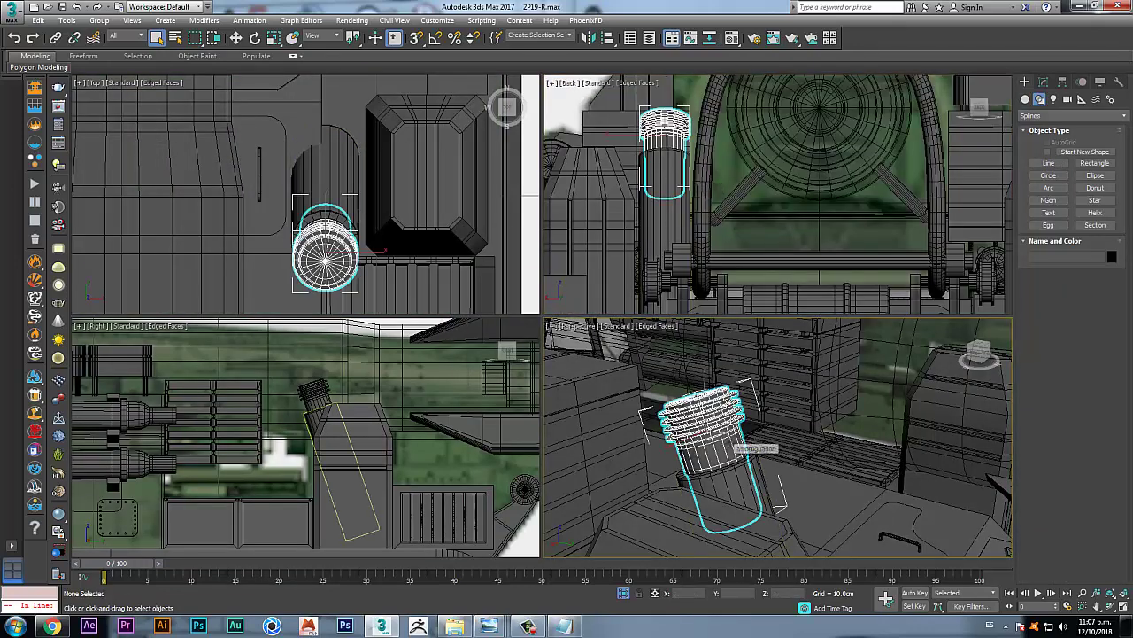
scroll(723, 382, "down", 2)
middle_click_drag(723, 382, 719, 346)
left_click(741, 416)
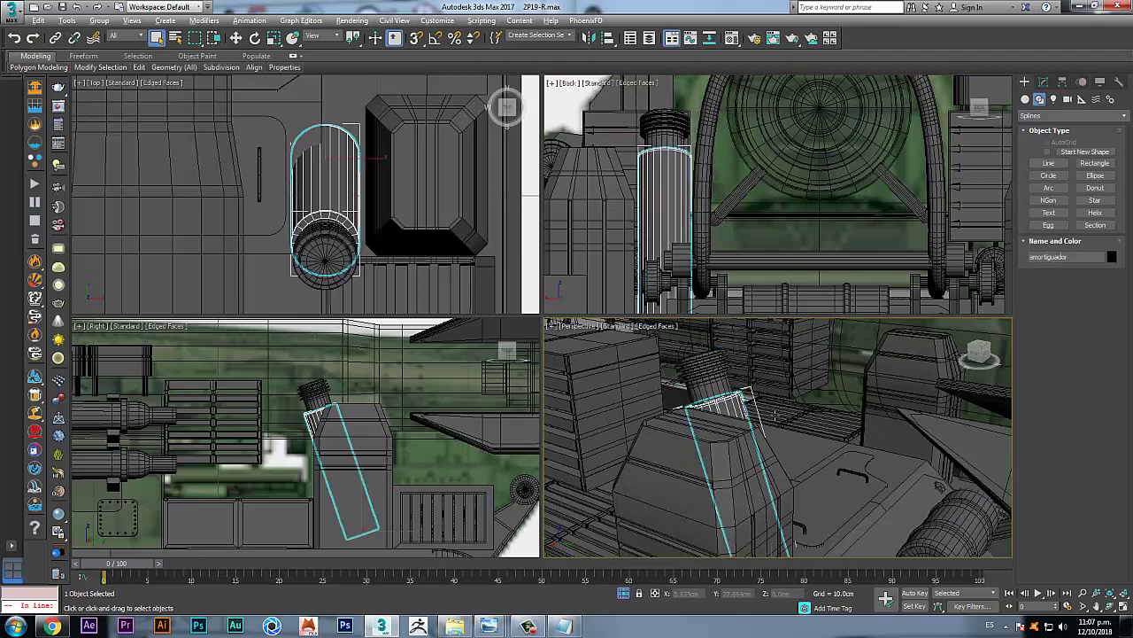
middle_click_drag(740, 416, 709, 381, "alt")
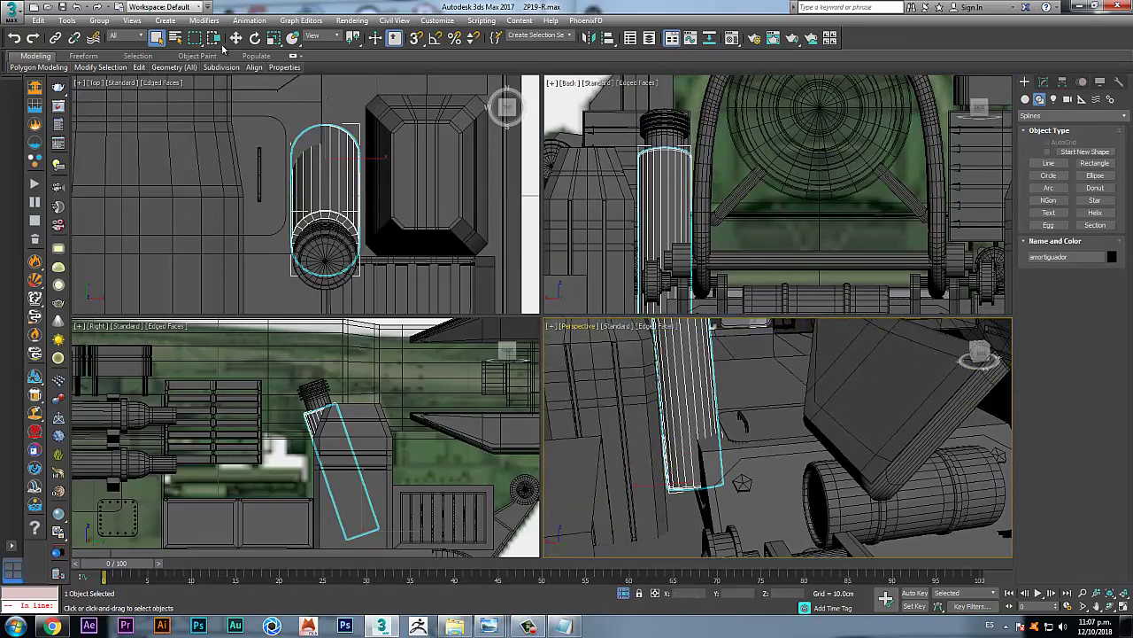
left_click(235, 38)
middle_click_drag(751, 436, 714, 483, "alt")
left_click(1043, 83)
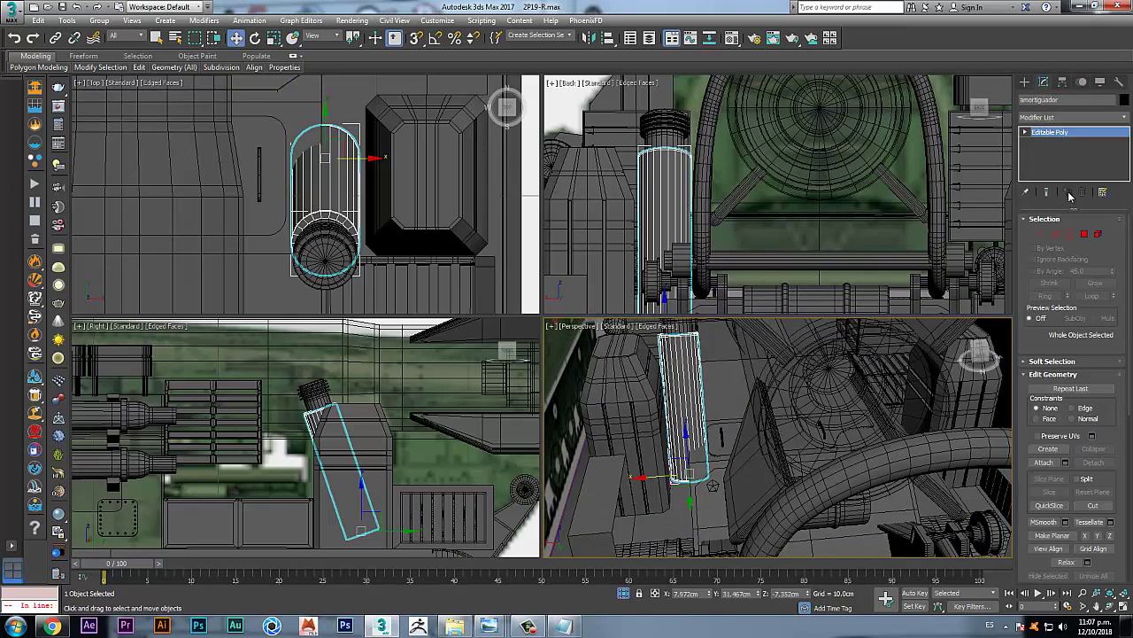
left_click(1042, 233)
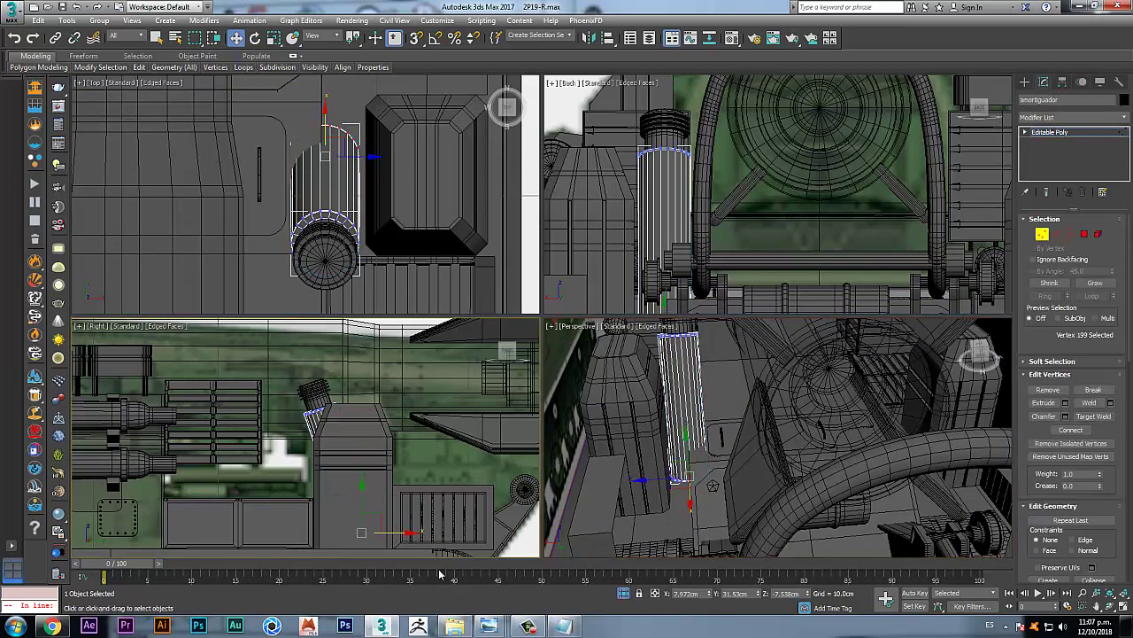
left_click(532, 627)
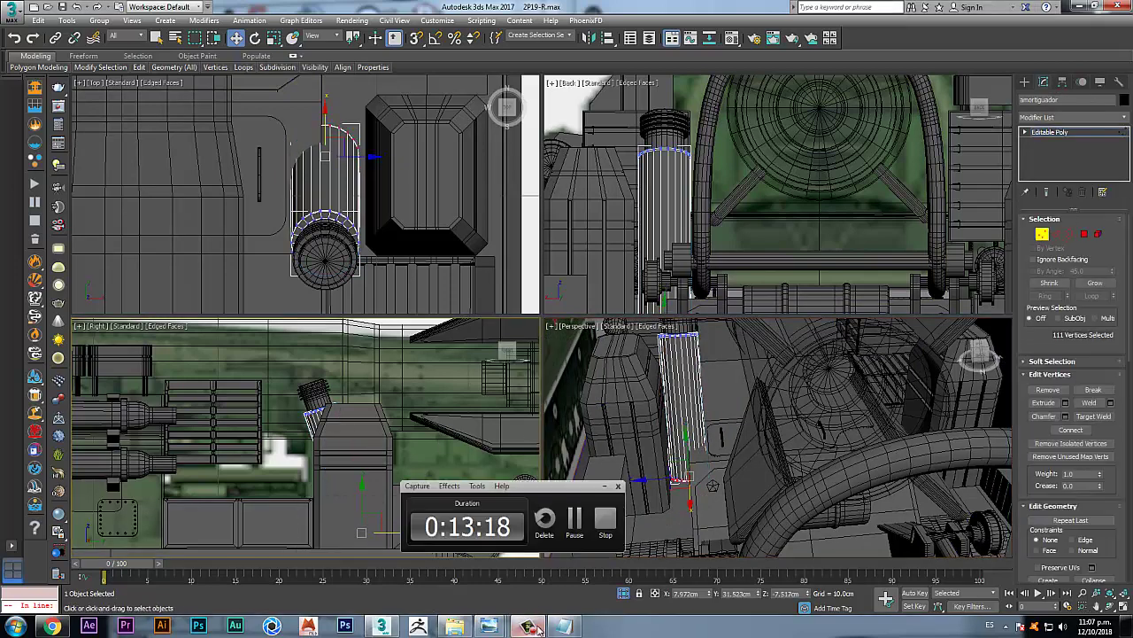
left_click(576, 521)
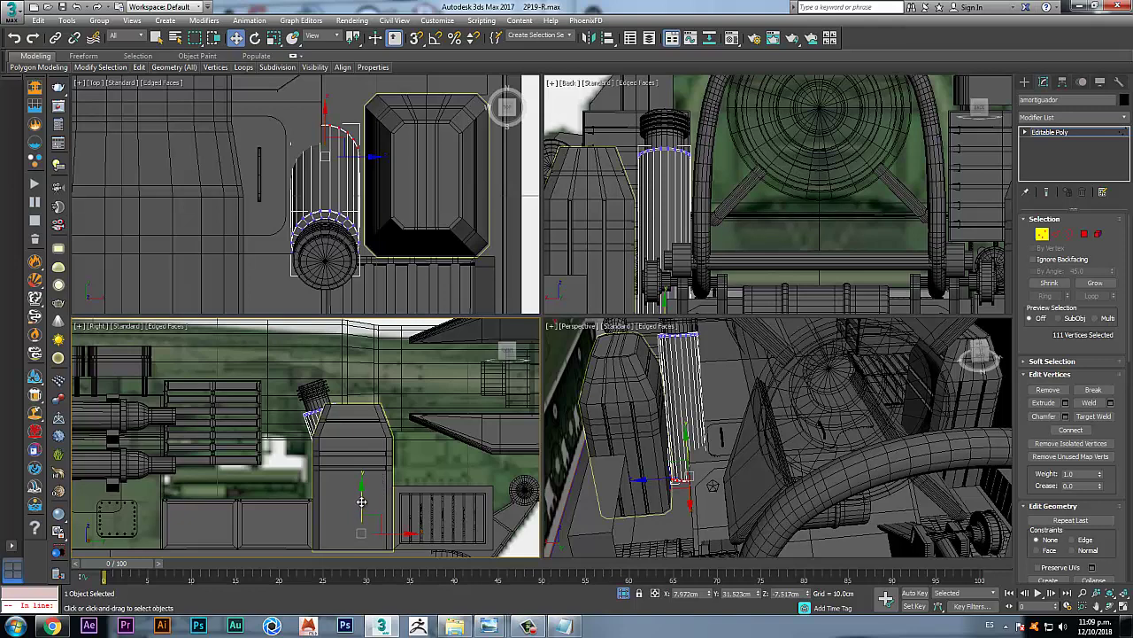
Step: Try to move the bottom-end vertices of the shock-absorber's body using the Local coordinate system, and undo the moves
left_click(333, 41)
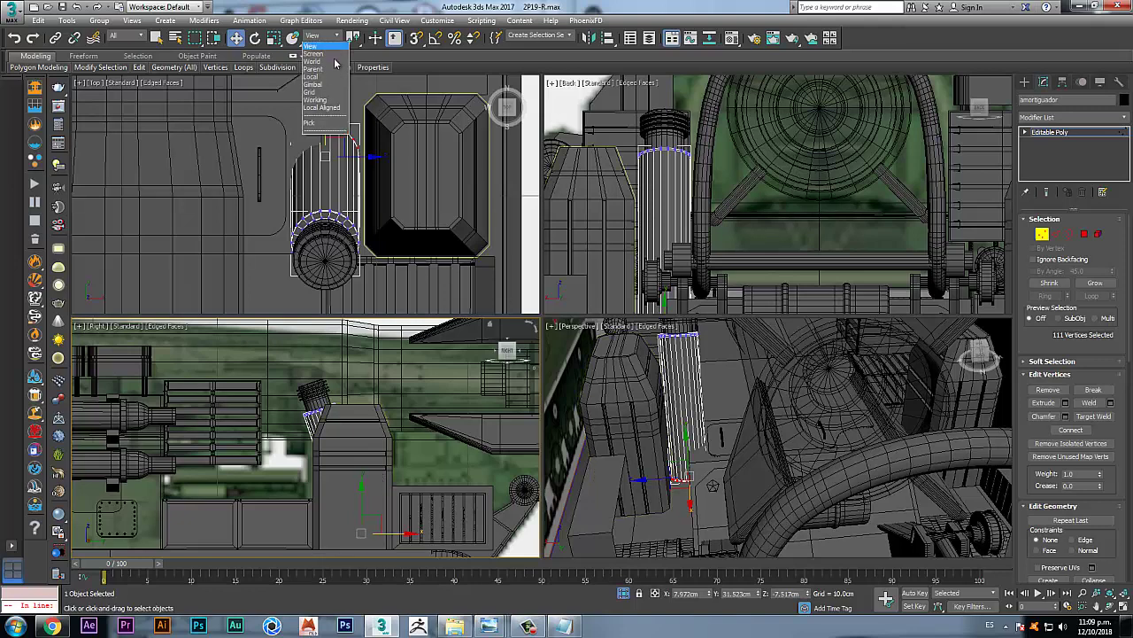
left_click(321, 76)
middle_click_drag(397, 478, 396, 413)
left_click_drag(385, 496, 355, 457)
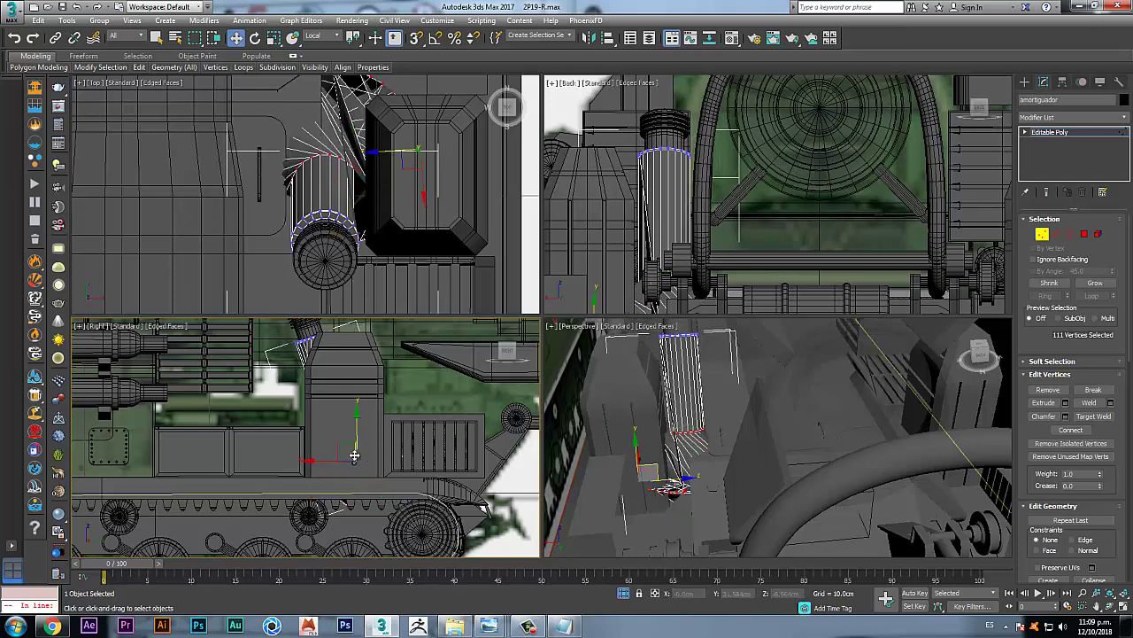
key("ctrl+z")
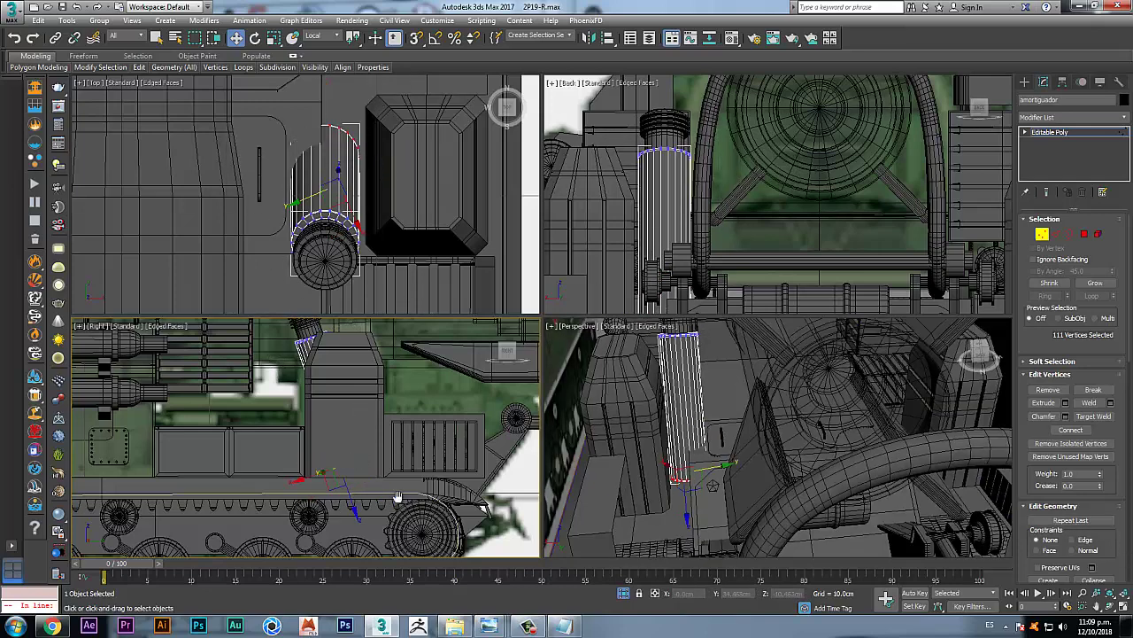
middle_click_drag(397, 497, 408, 503)
left_click_drag(369, 501, 366, 478)
key("ctrl+z")
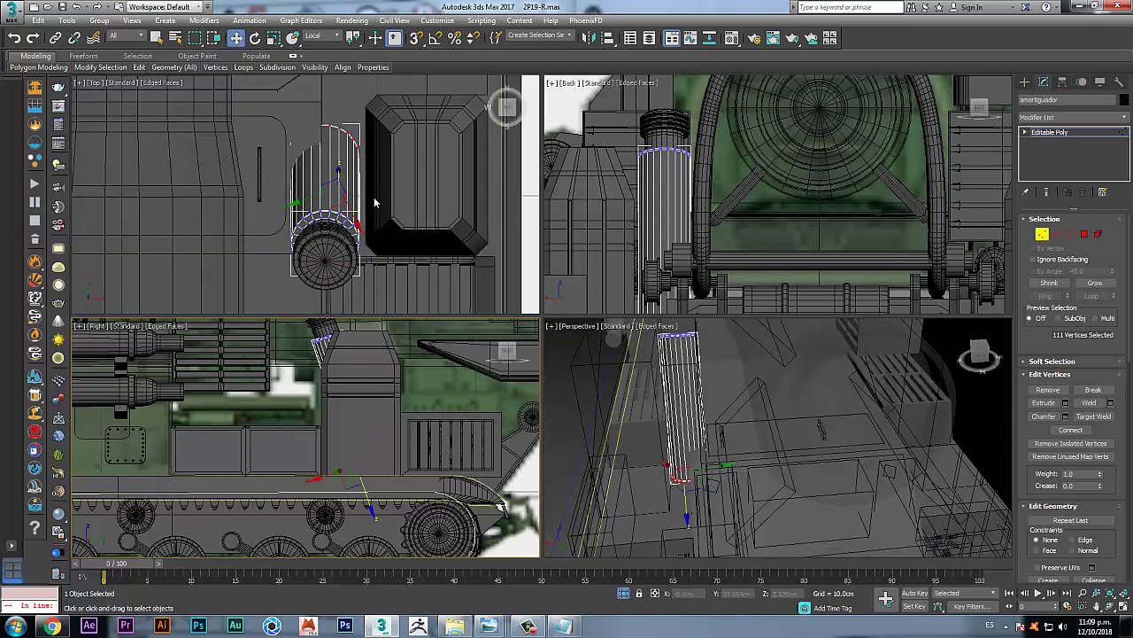
Step: Restore the View coordinate system, try raising the body's bottom-end vertices, and undo the move
left_click(326, 35)
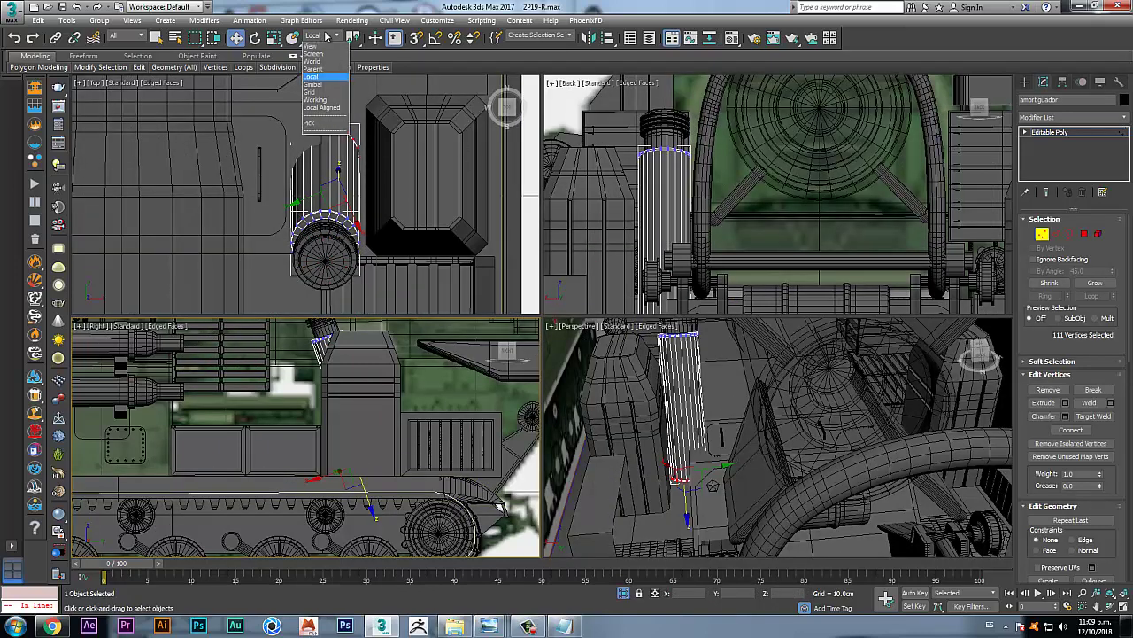
left_click(317, 45)
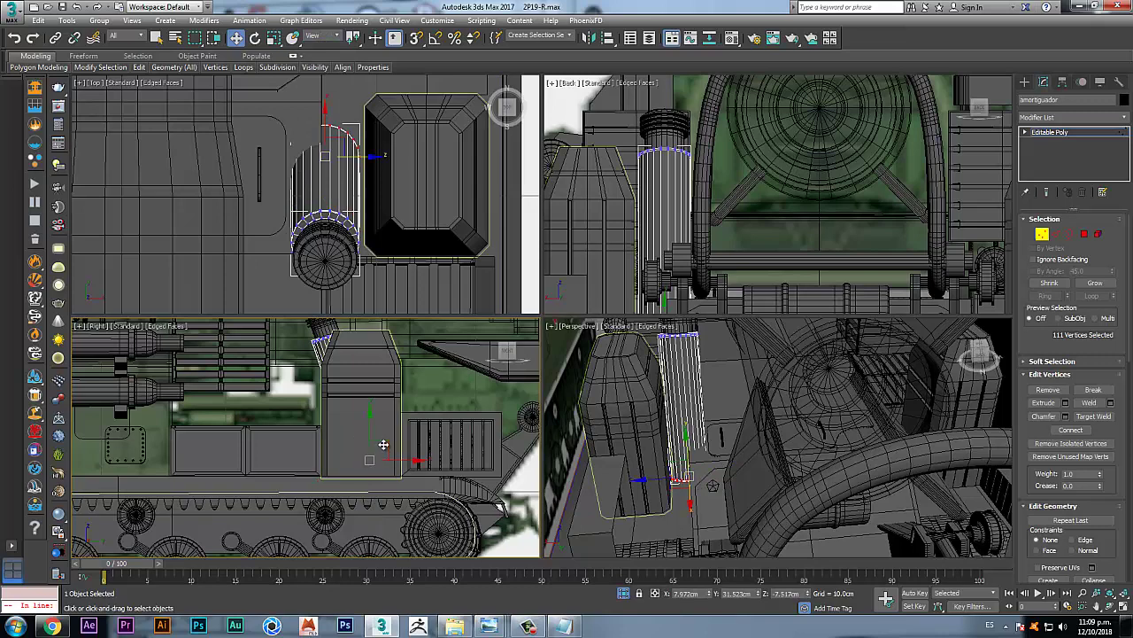
left_click_drag(383, 444, 377, 395)
key("ctrl+z")
middle_click_drag(322, 411, 315, 418)
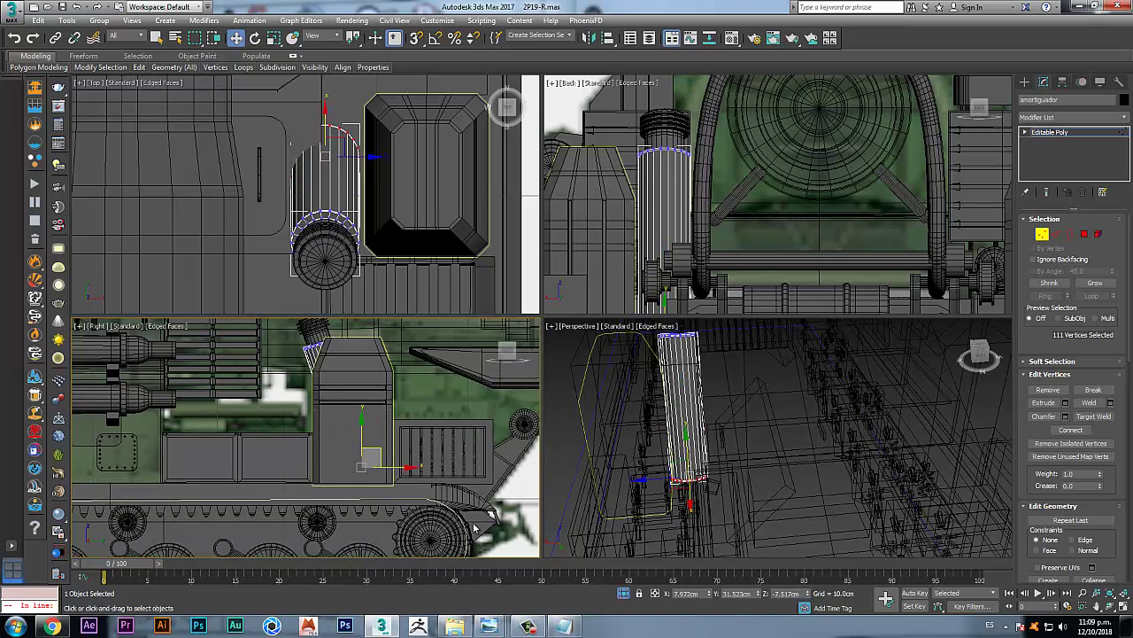
Step: Leave vertex level, make the ventilation box covering the shock-absorber see-through, and reselect the shock-absorber's body
left_click(1042, 233)
left_click(388, 417)
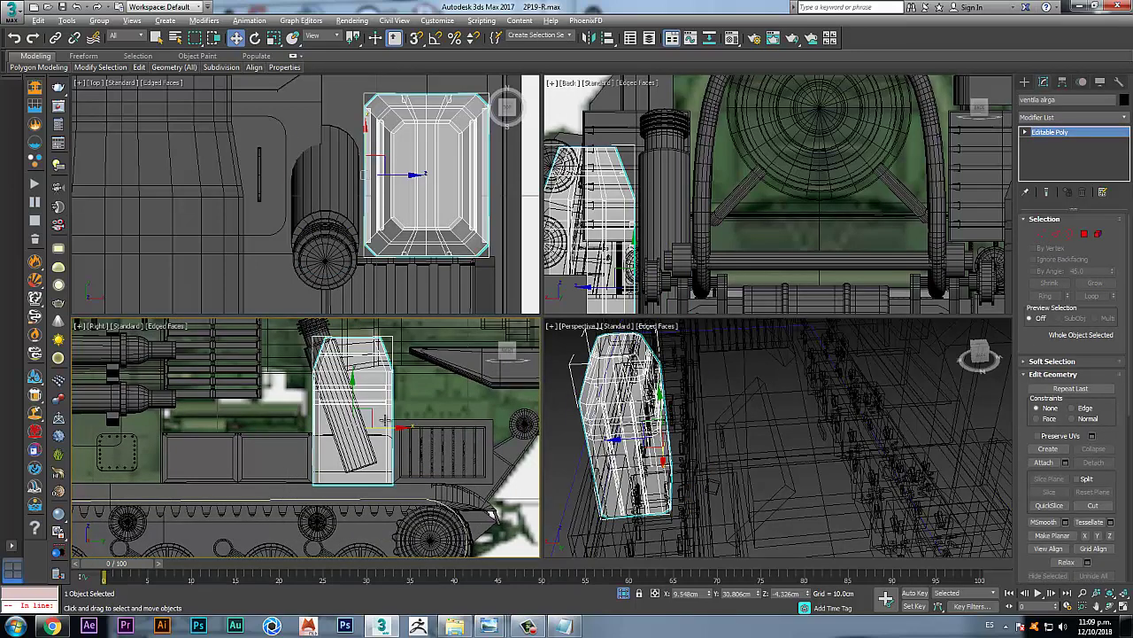
left_click(308, 345)
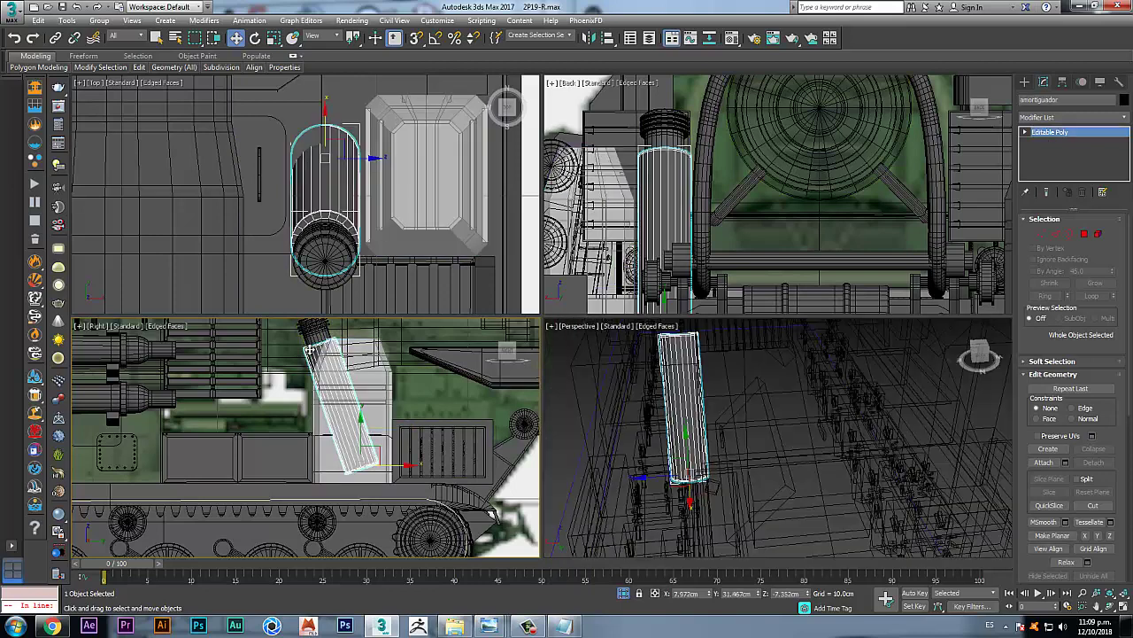
Step: Shorten the shock-absorber's body by moving its bottom-end vertices up along the tilt to about Y 30.38 cm, Z -4.56 cm, and leave vertex level
left_click(1042, 233)
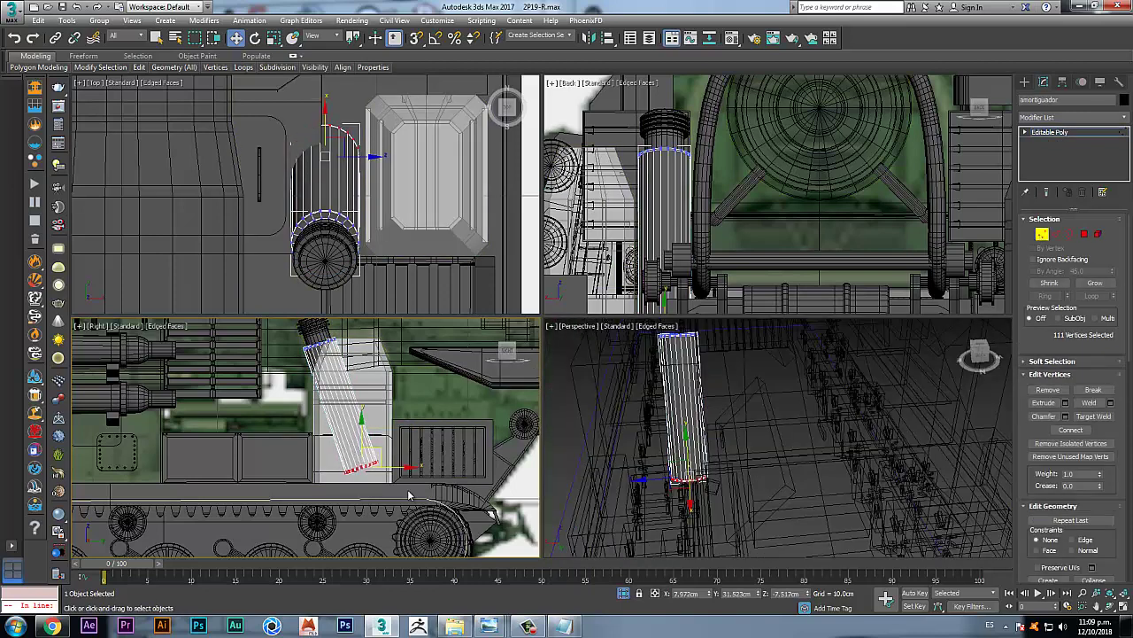
scroll(359, 465, "up", 3)
middle_click_drag(360, 464, 378, 500)
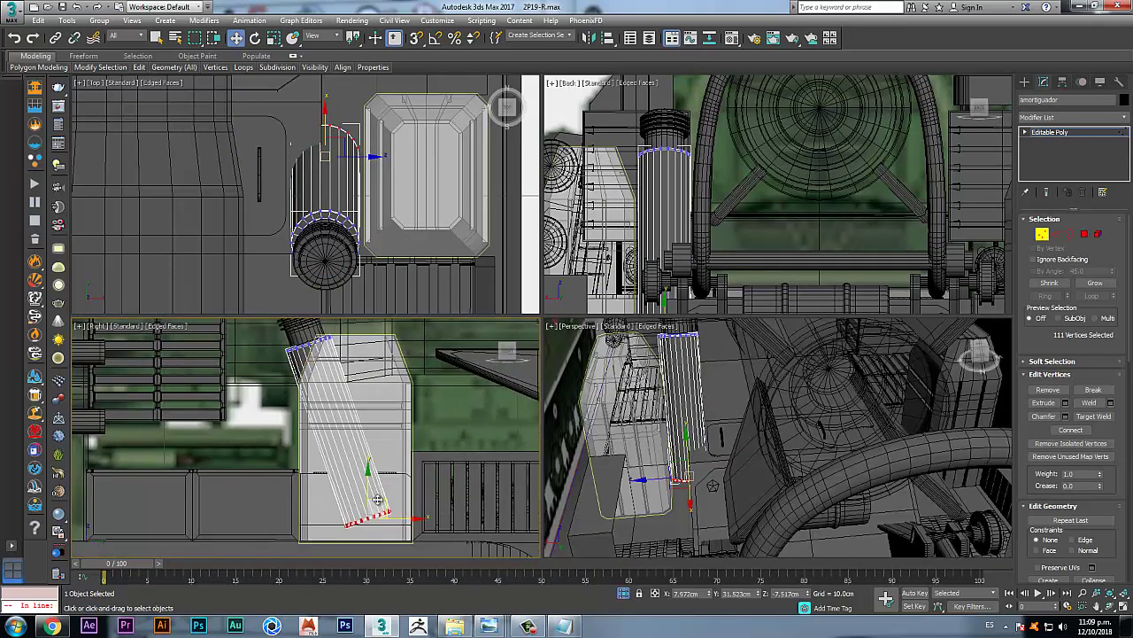
left_click_drag(381, 500, 360, 445)
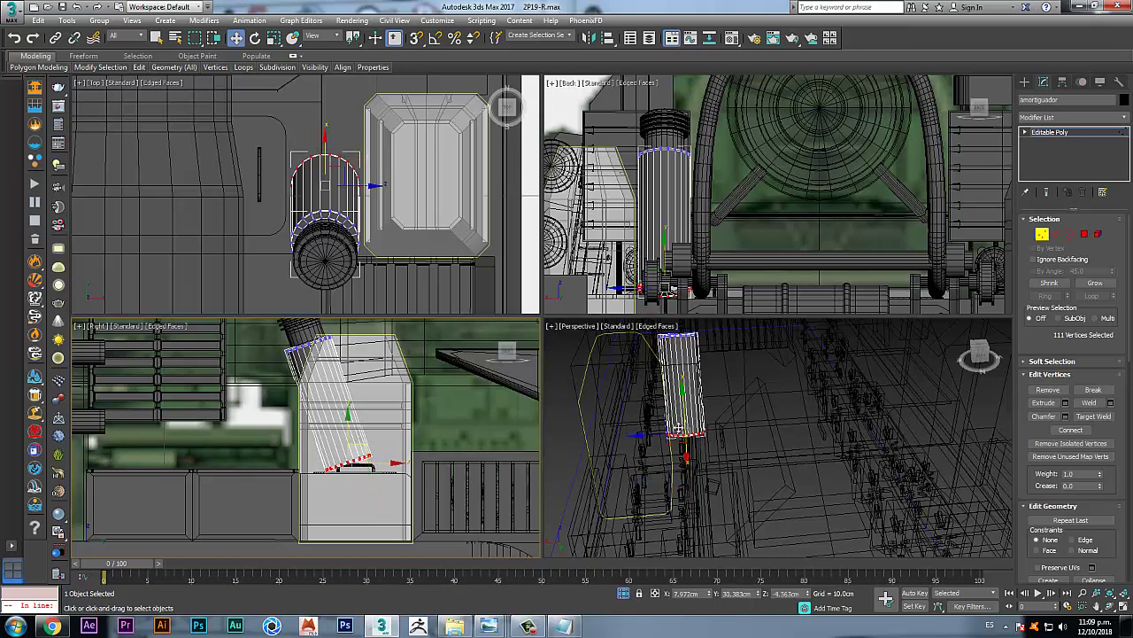
middle_click_drag(764, 351, 767, 365)
left_click(1045, 235)
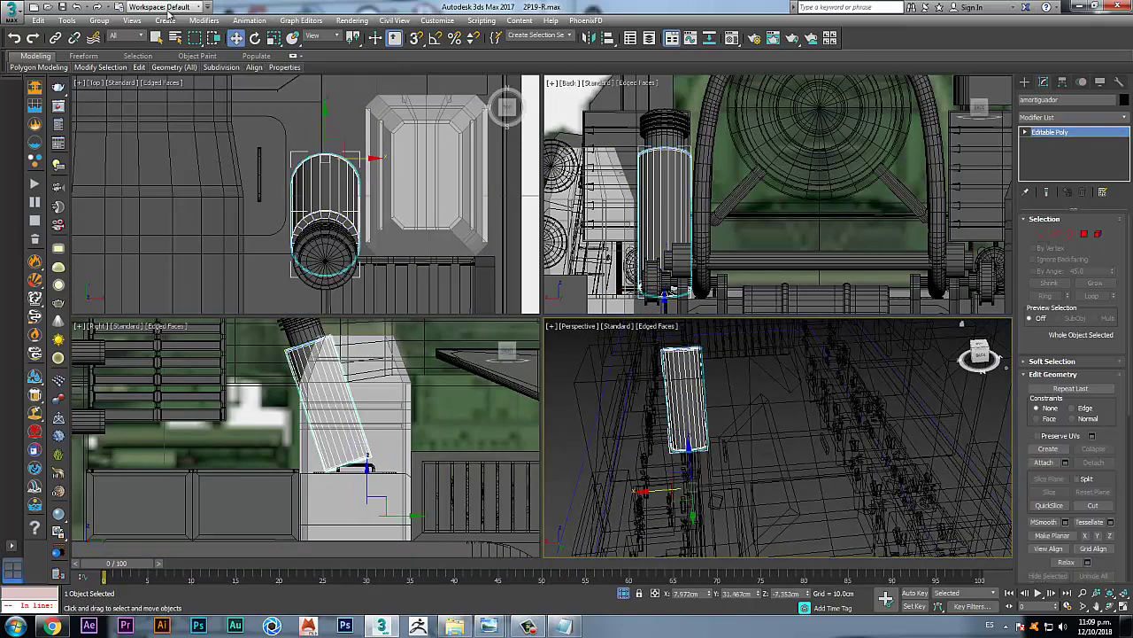
Step: Select the ventilation box beside the shock-absorber and return it to solid display
left_click(157, 37)
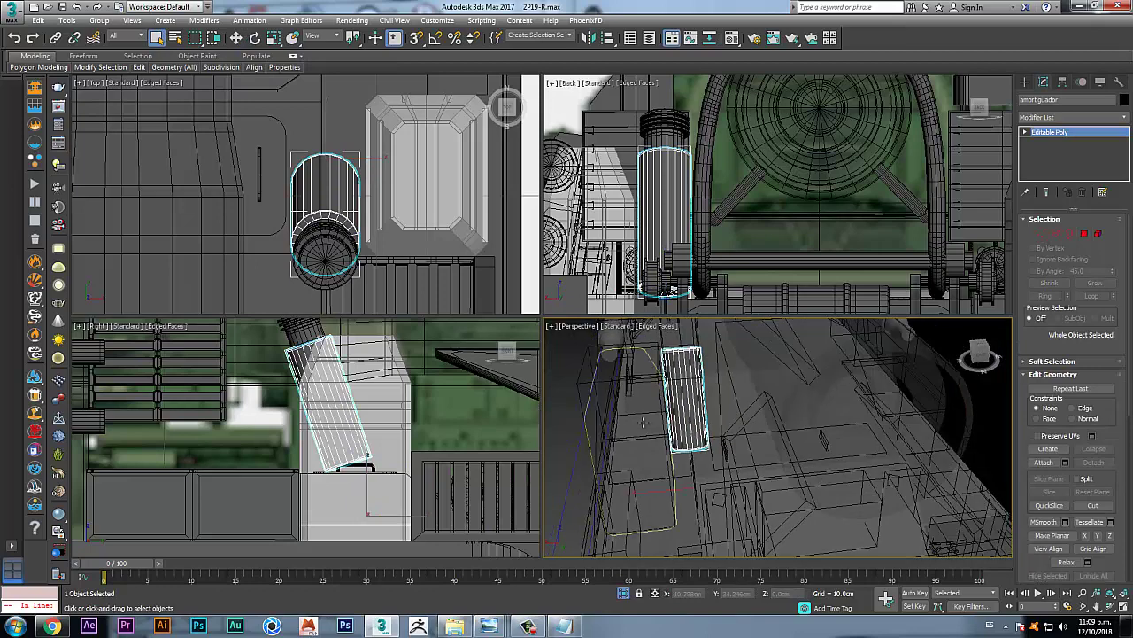
left_click(647, 423)
middle_click_drag(647, 423, 720, 433, "alt")
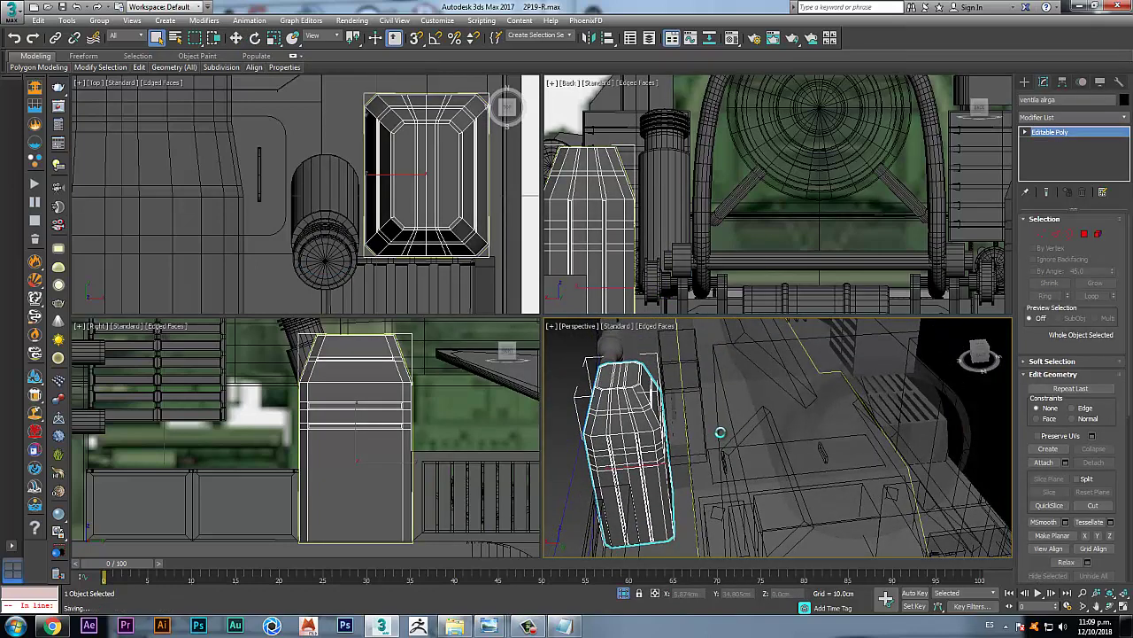
Step: Save the scene as 2P19.max in the 2P19 folder, replacing the existing file
left_click(12, 12)
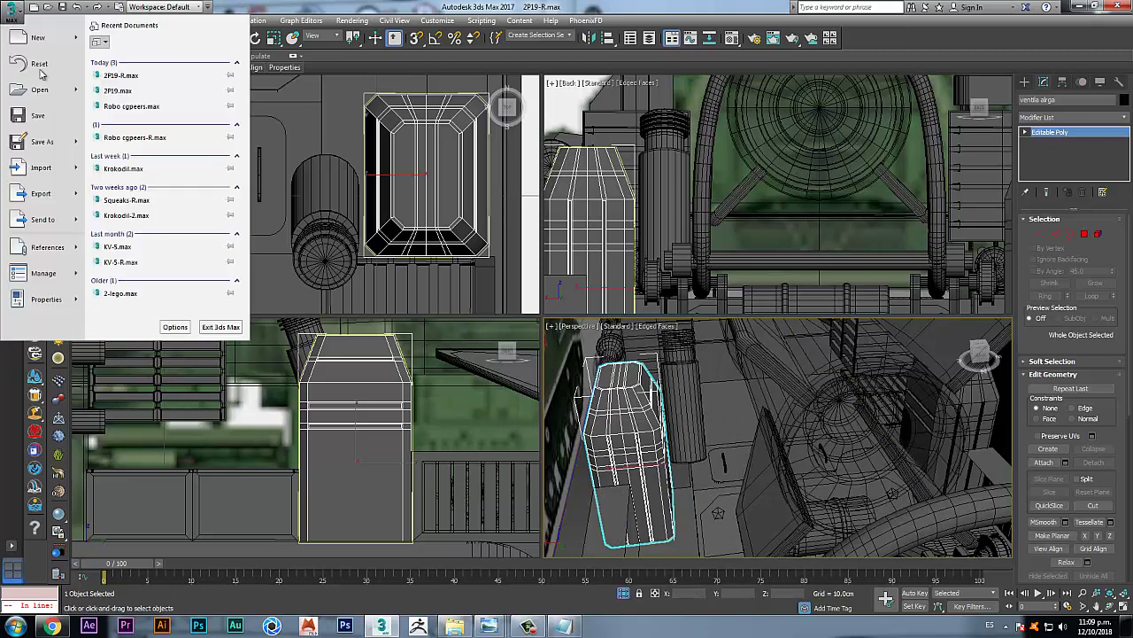
left_click(39, 141)
double_click(130, 183)
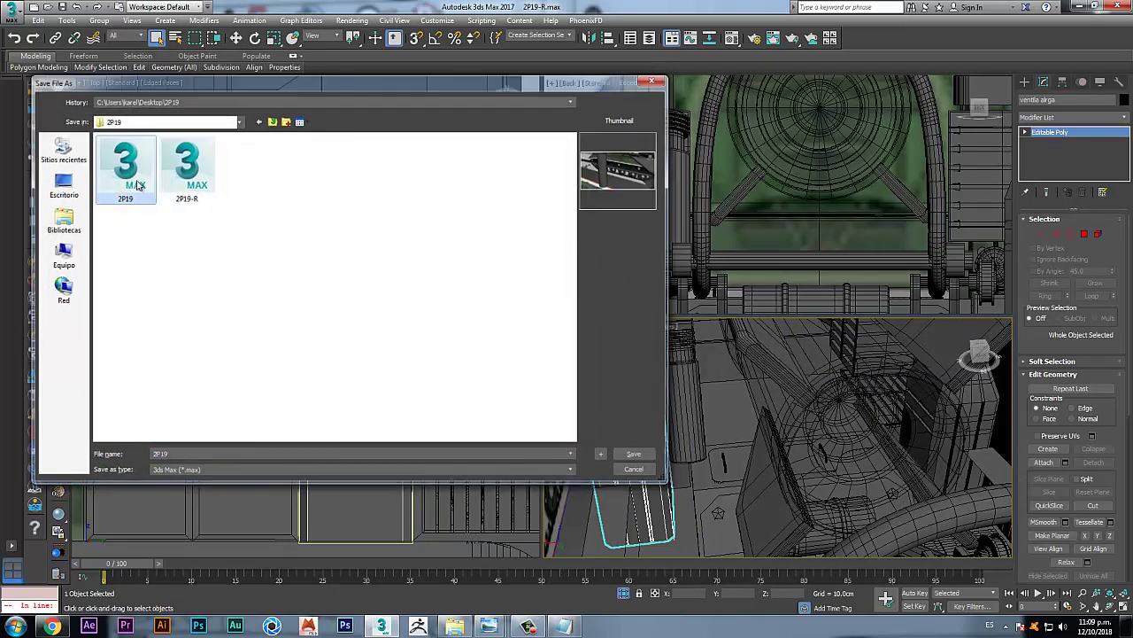
left_click(573, 354)
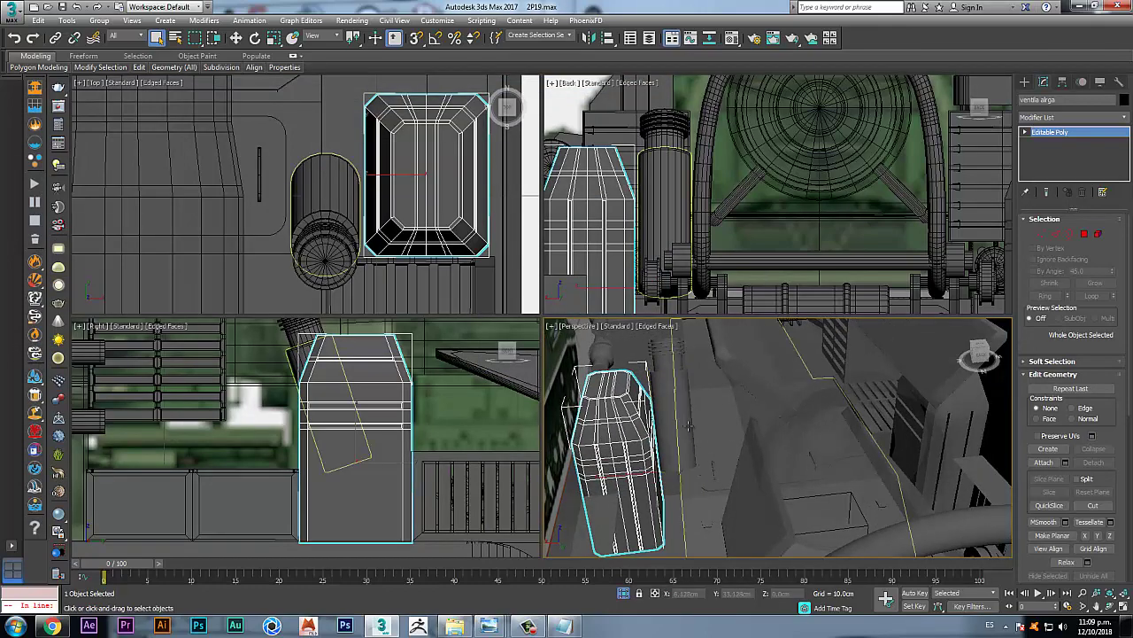
Step: Select the shock-absorber's body and maximize the Perspective viewport, viewing the body from behind the launcher
left_click(687, 427)
key("alt+w")
middle_click_drag(670, 421, 461, 345, "alt")
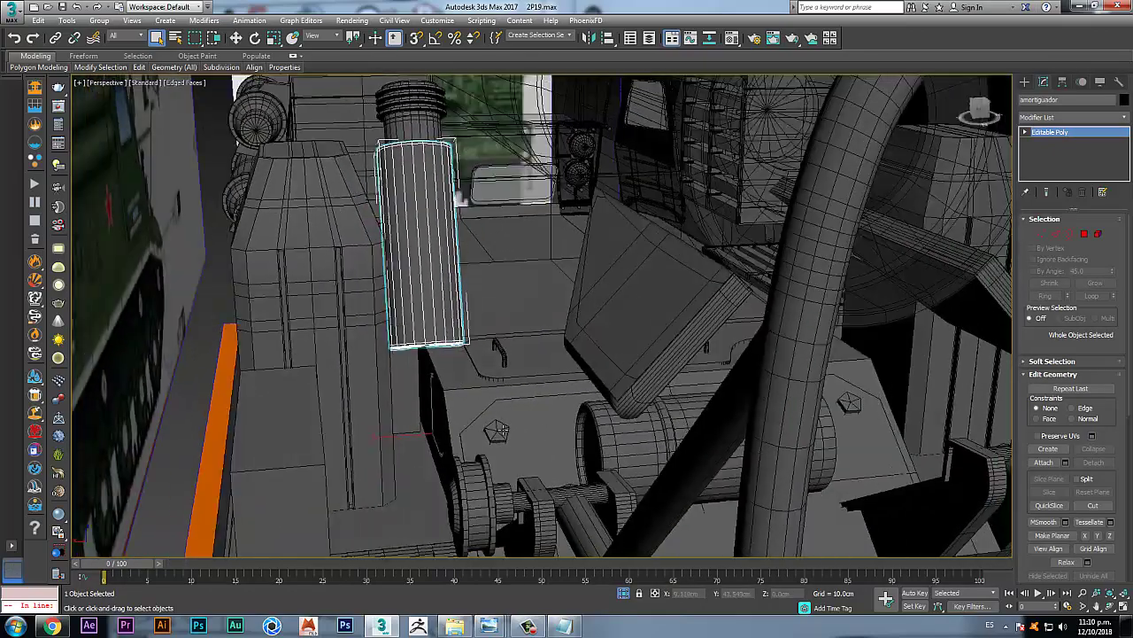
Step: Write a Spanish note in Notepad starting "aqui como no podemos ver como es por dentro algunas piezas no concuerdan", and return to 3ds Max
left_click(568, 628)
left_click_drag(222, 294, 1, 198)
type("a")
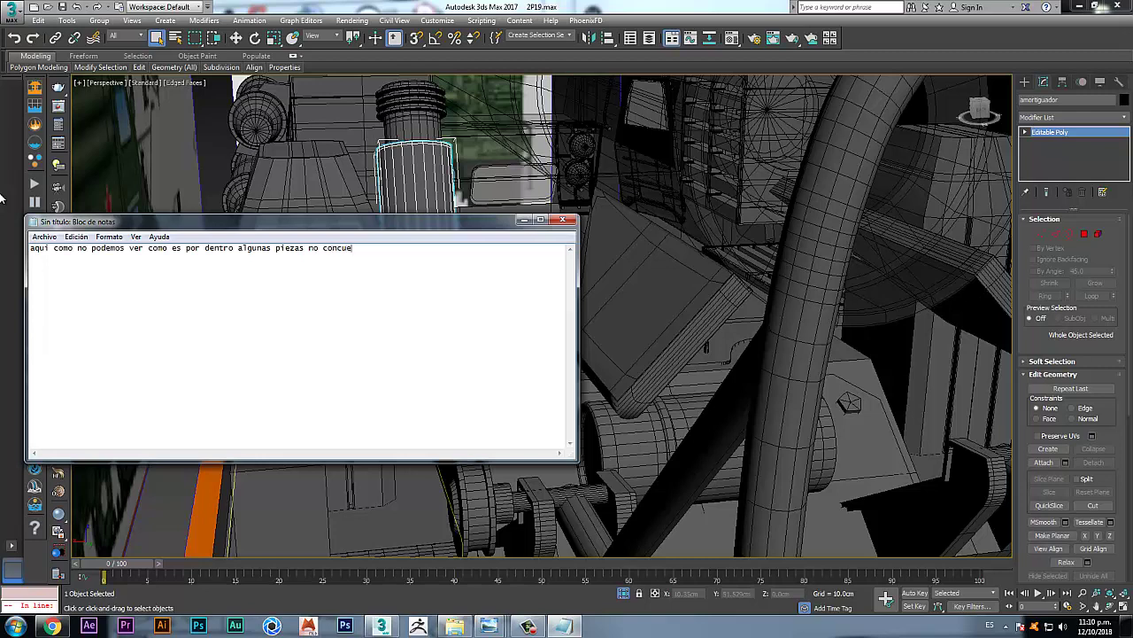
type(",")
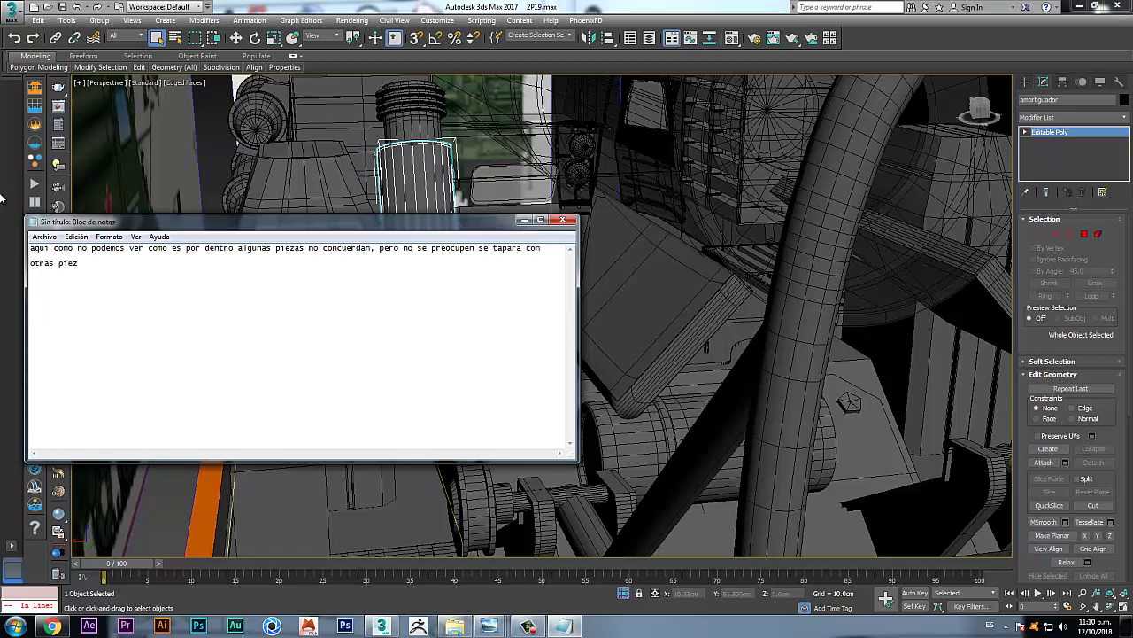
left_click(347, 5)
Step: Compare the shock-absorber's placement with the Trumpeter model photo in the reference screenshot Captura de pantalla 2018-10-12 13.43.44
middle_click_drag(478, 282, 504, 324)
mouse_move(489, 626)
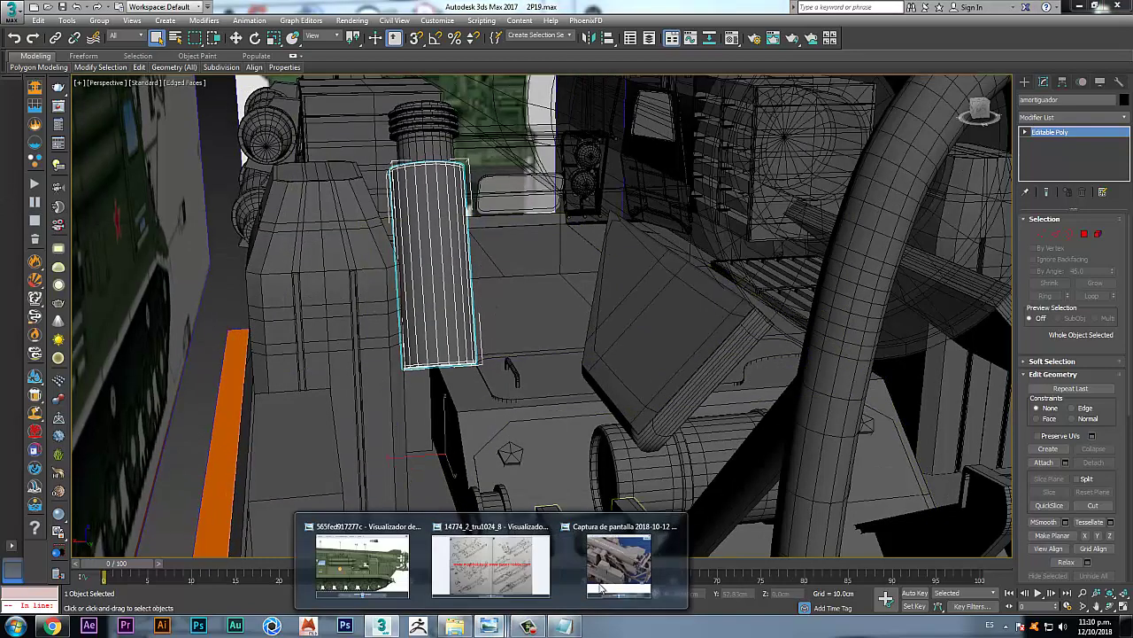
left_click(630, 549)
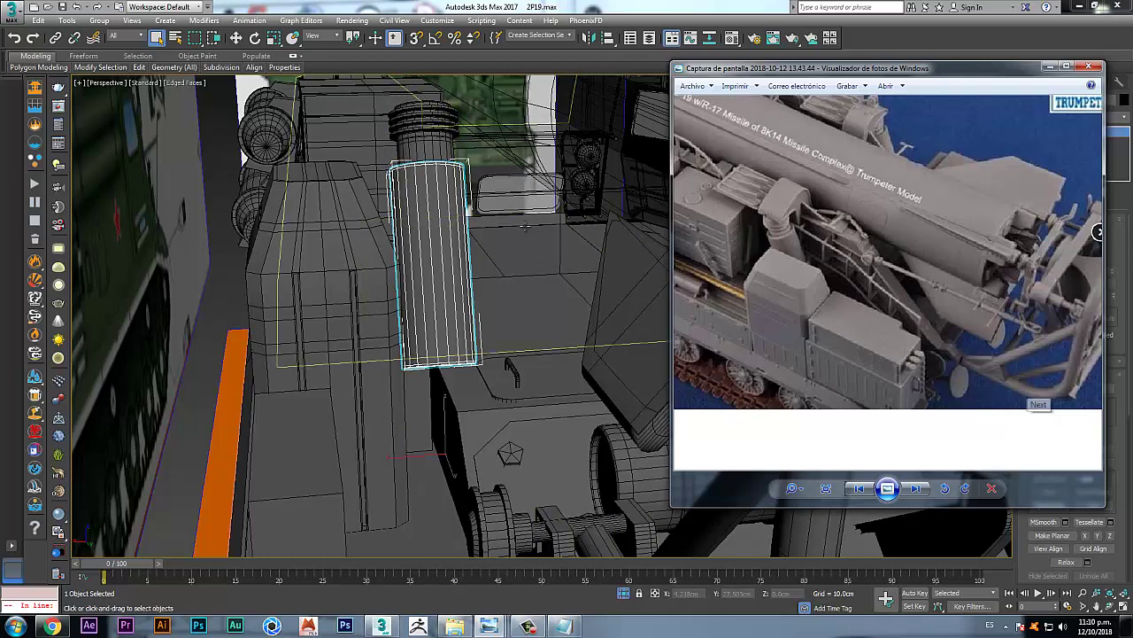
middle_click_drag(524, 235, 525, 282)
middle_click_drag(493, 215, 493, 238)
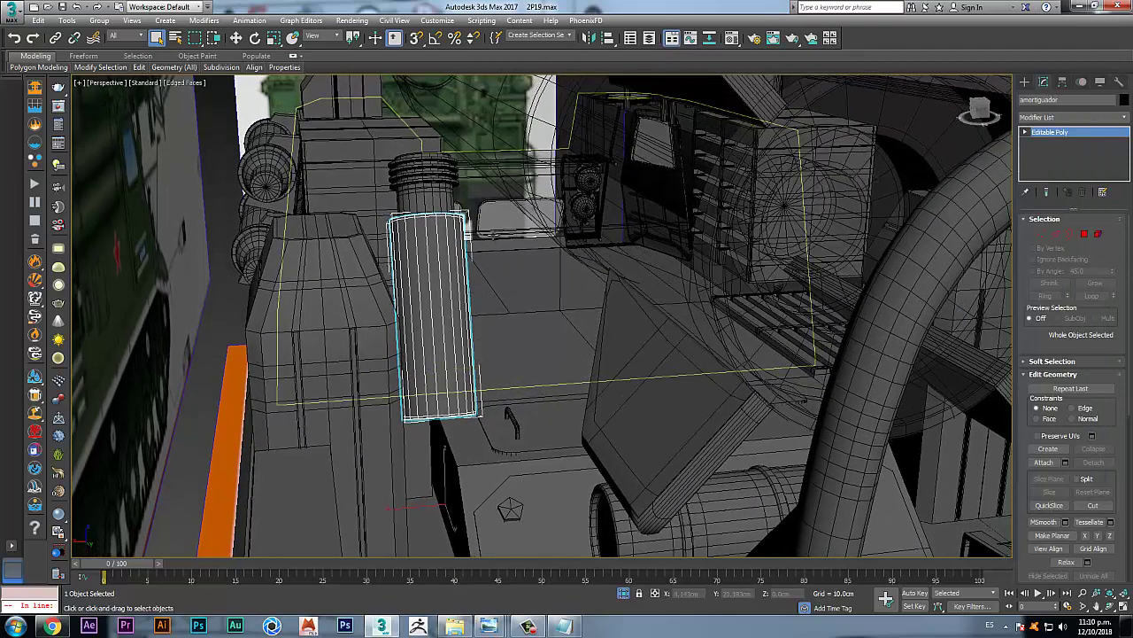
Step: Select the missile, return it from see-through to solid display, and clear the selection
left_click(561, 176)
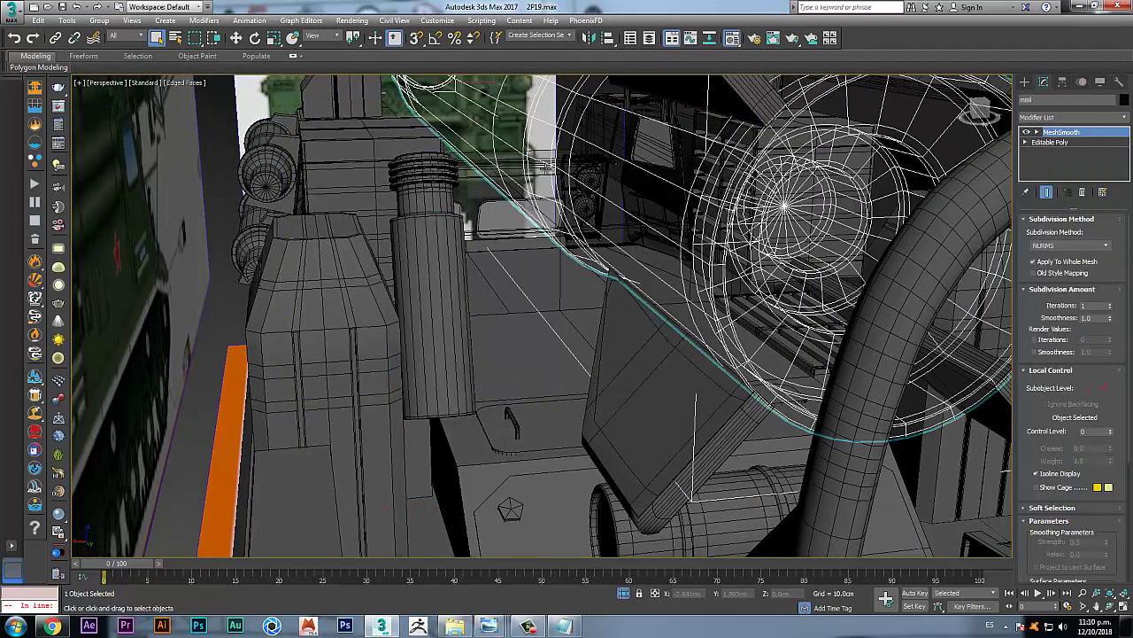
key("m")
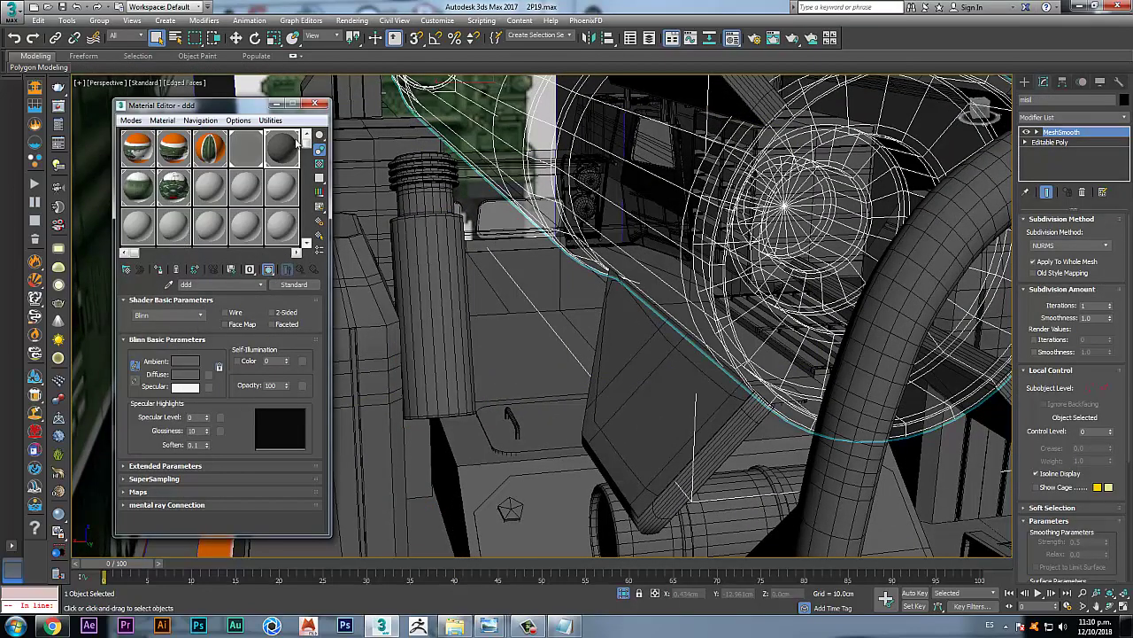
left_click(314, 105)
scroll(501, 279, "down", 6)
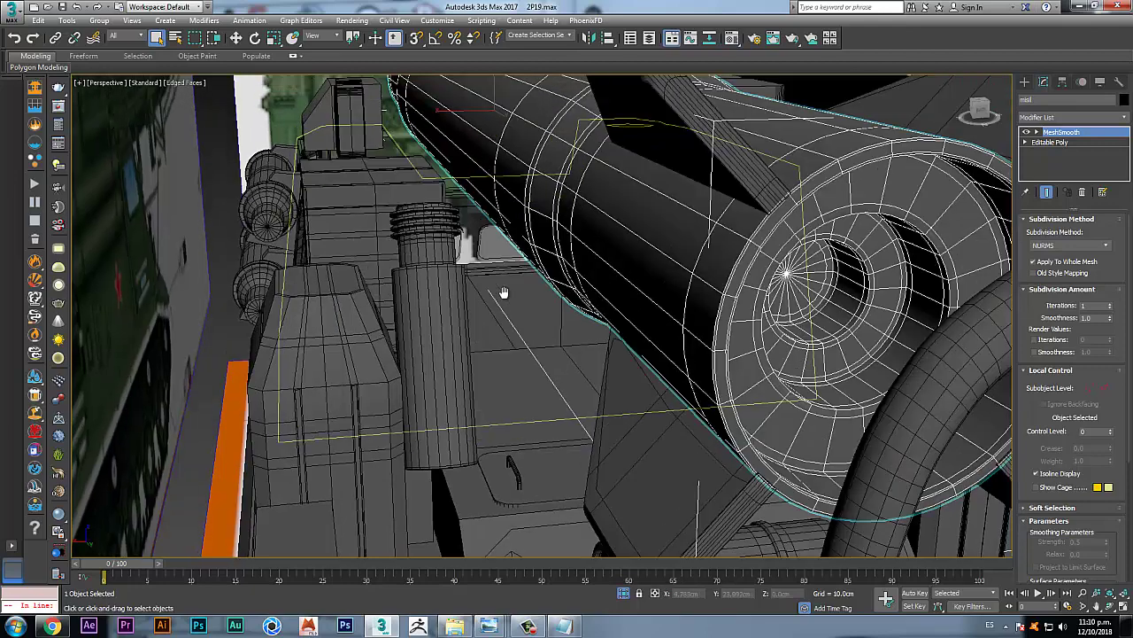
key("ctrl+d")
scroll(496, 272, "up", 5)
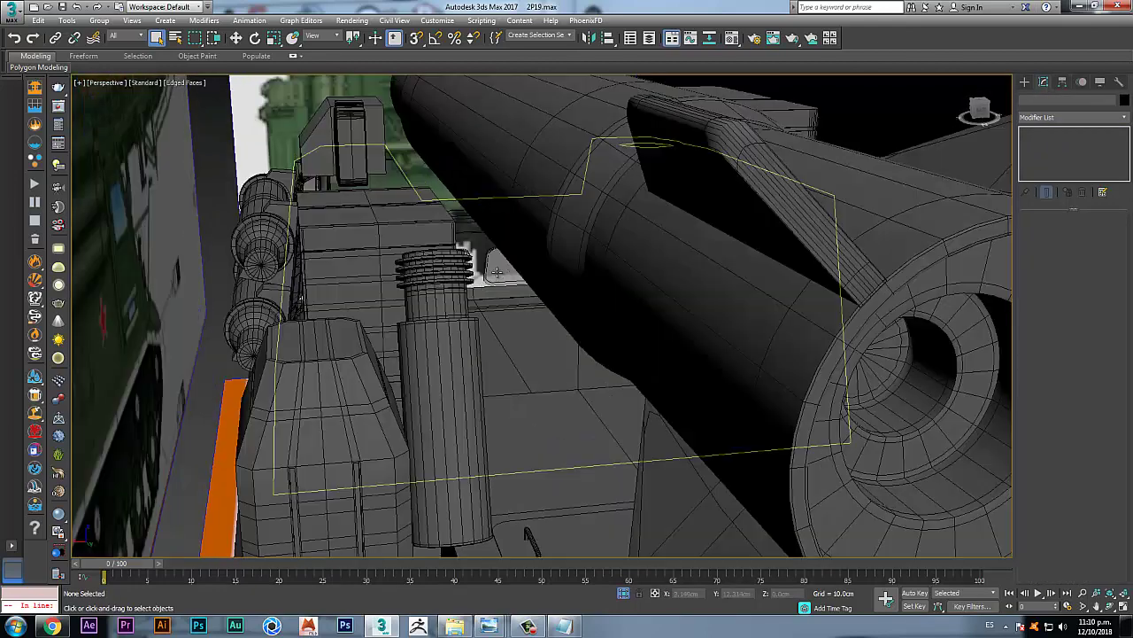
scroll(503, 276, "down", 3)
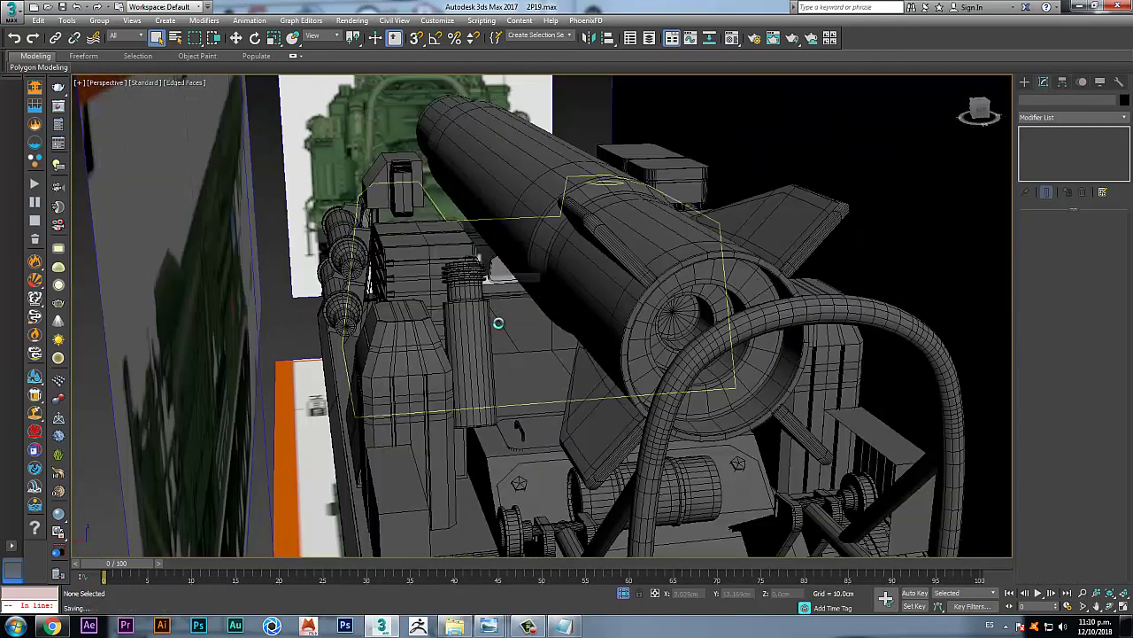
Step: Center the pivot of the shock-absorber's body to the object
middle_click_drag(475, 312, 446, 326, "alt")
scroll(459, 308, "up", 3)
left_click(459, 308)
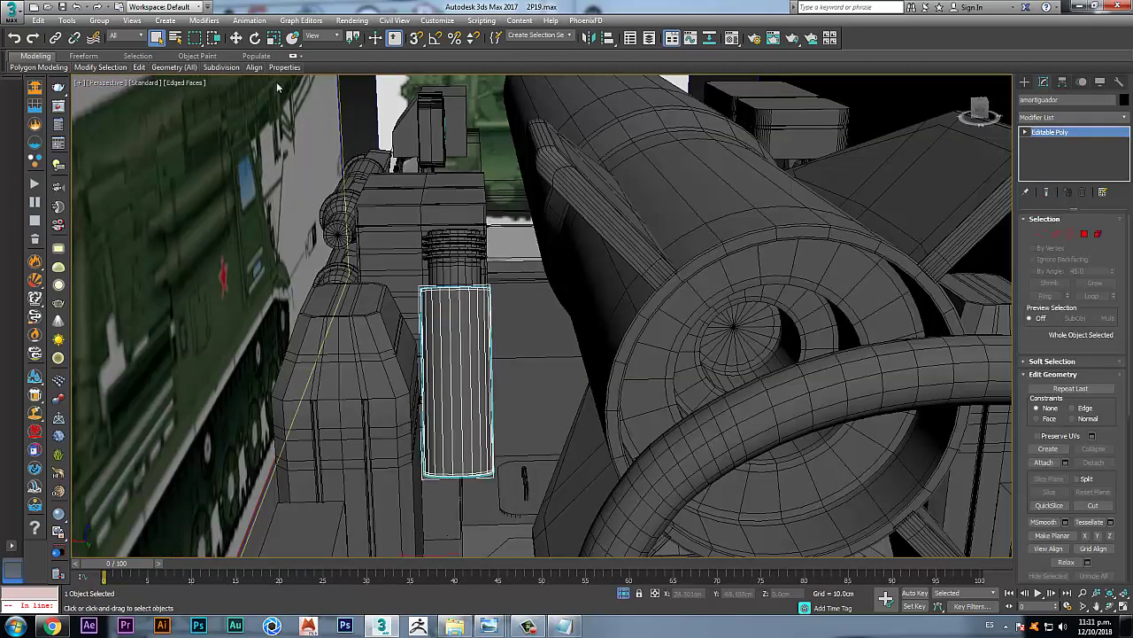
left_click(236, 38)
middle_click_drag(466, 415, 498, 417, "alt")
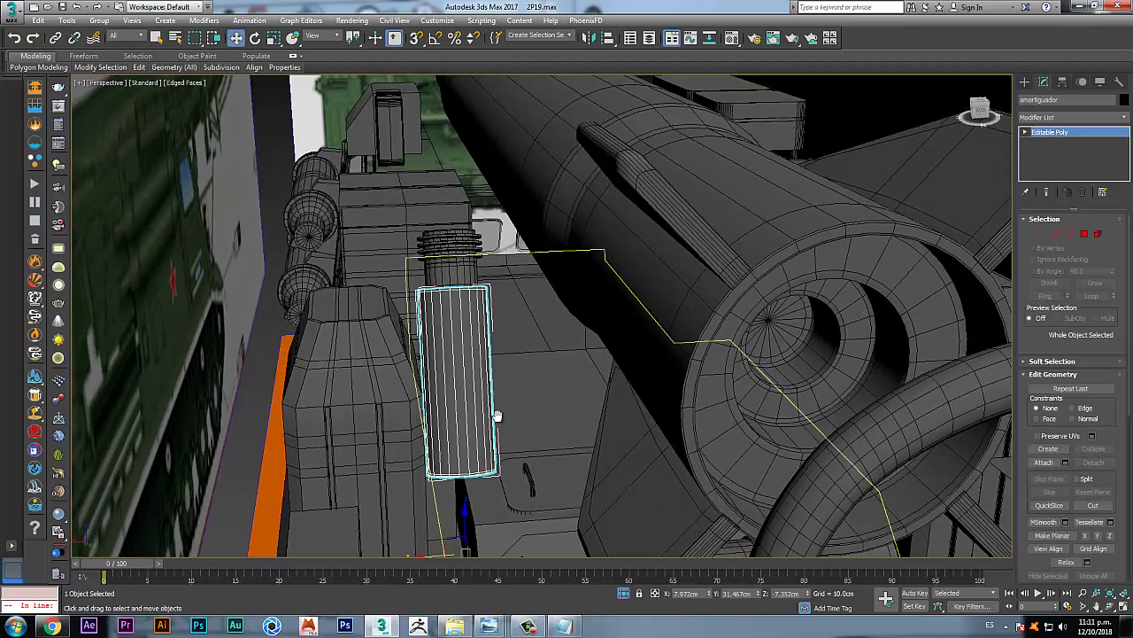
middle_click_drag(535, 451, 522, 400)
left_click(1062, 82)
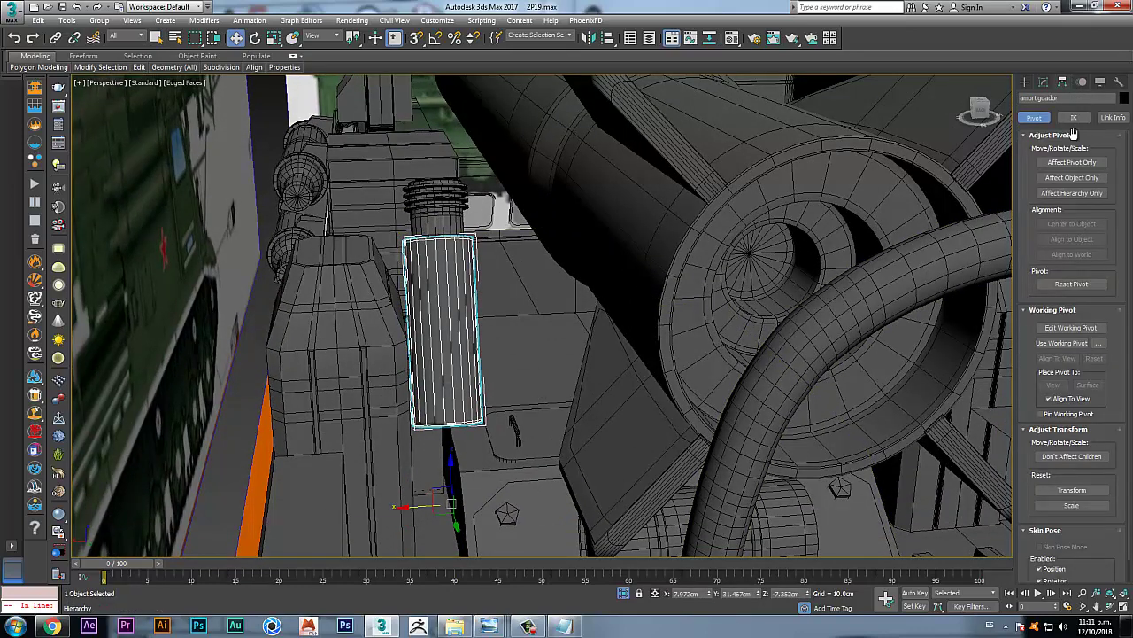
left_click(1071, 162)
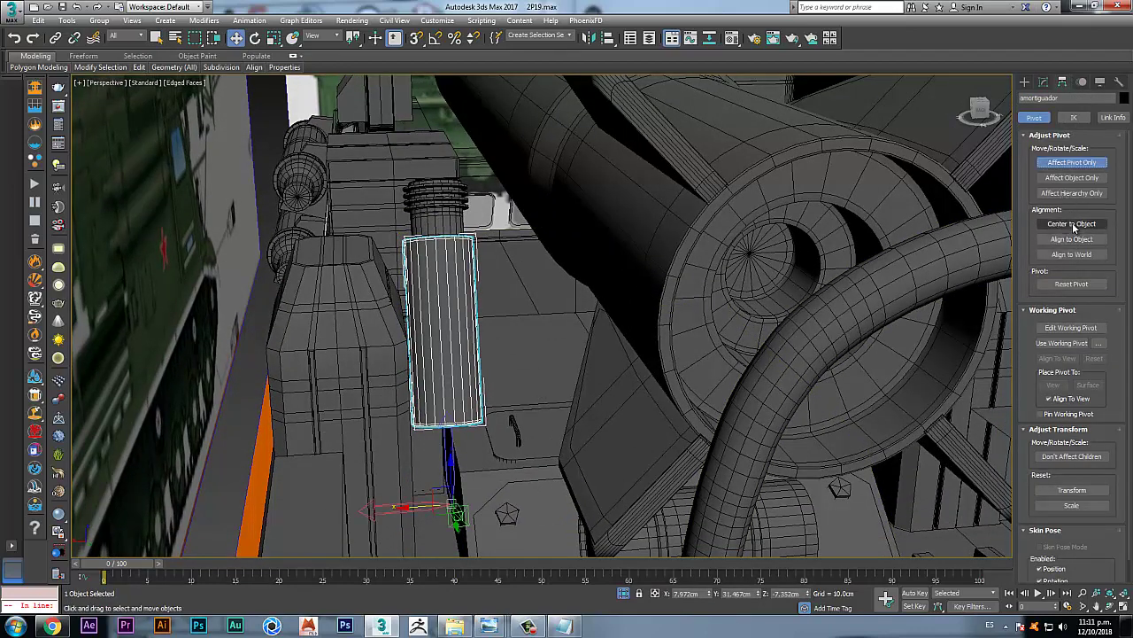
left_click(1072, 224)
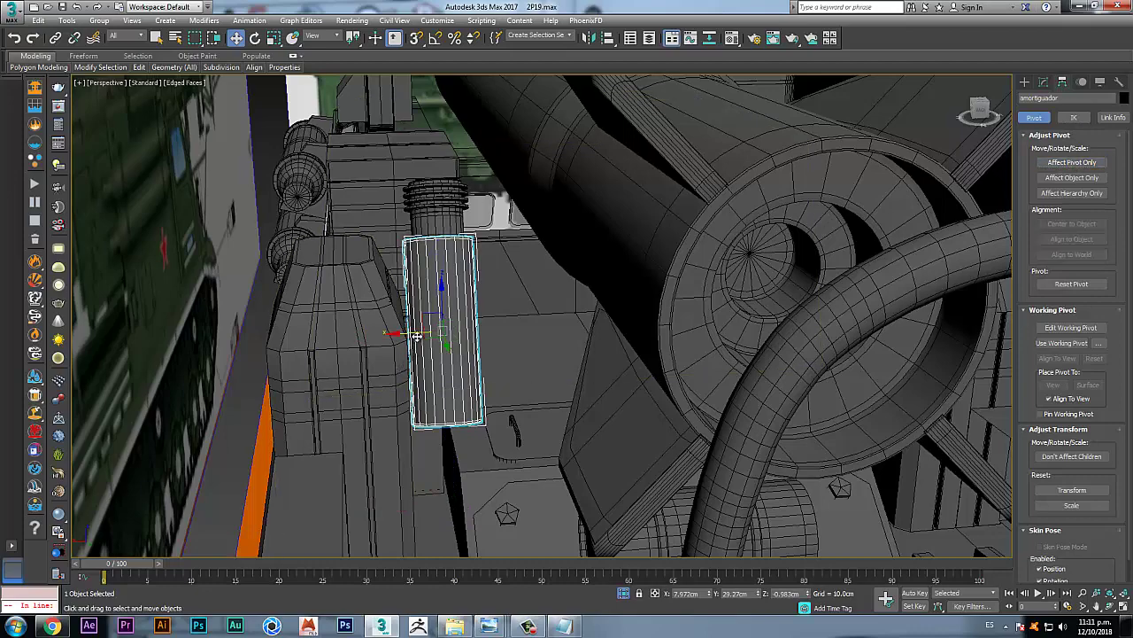
Step: Move the shock-absorber's body slightly toward the ventilation box along X, to about X 8.22 cm
left_click_drag(417, 337, 410, 335)
middle_click_drag(395, 347, 425, 330, "alt")
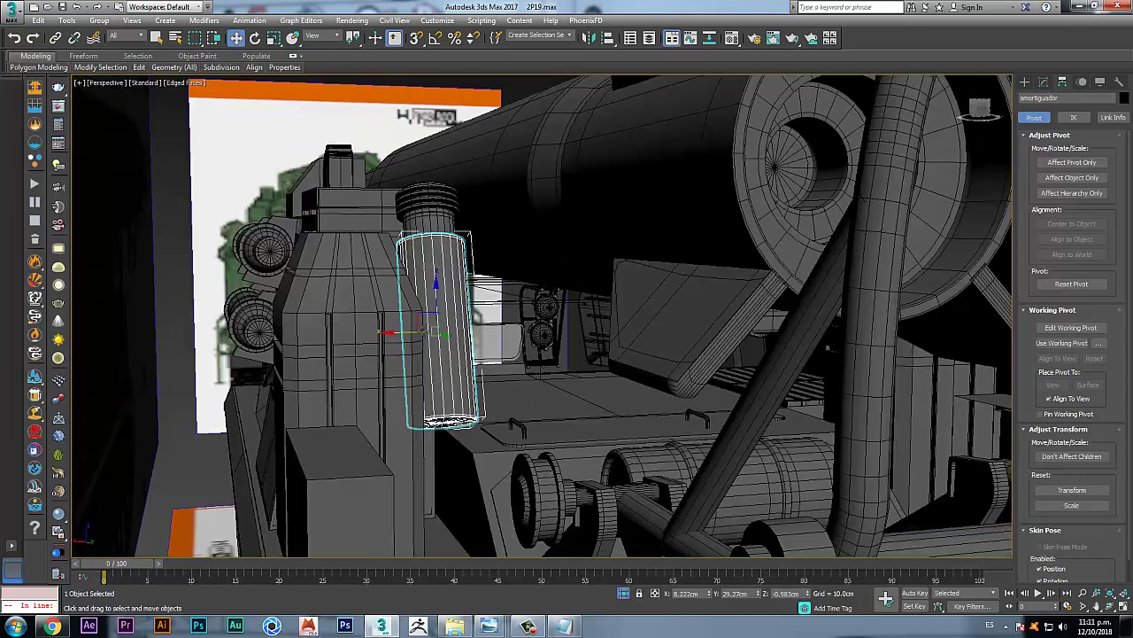
Step: Clear the selection and examine the area around the shock-absorber's top in the Trumpeter model photo Captura de pantalla 2018-10-12 13.43.44
left_click(156, 40)
left_click(183, 136)
left_click(492, 627)
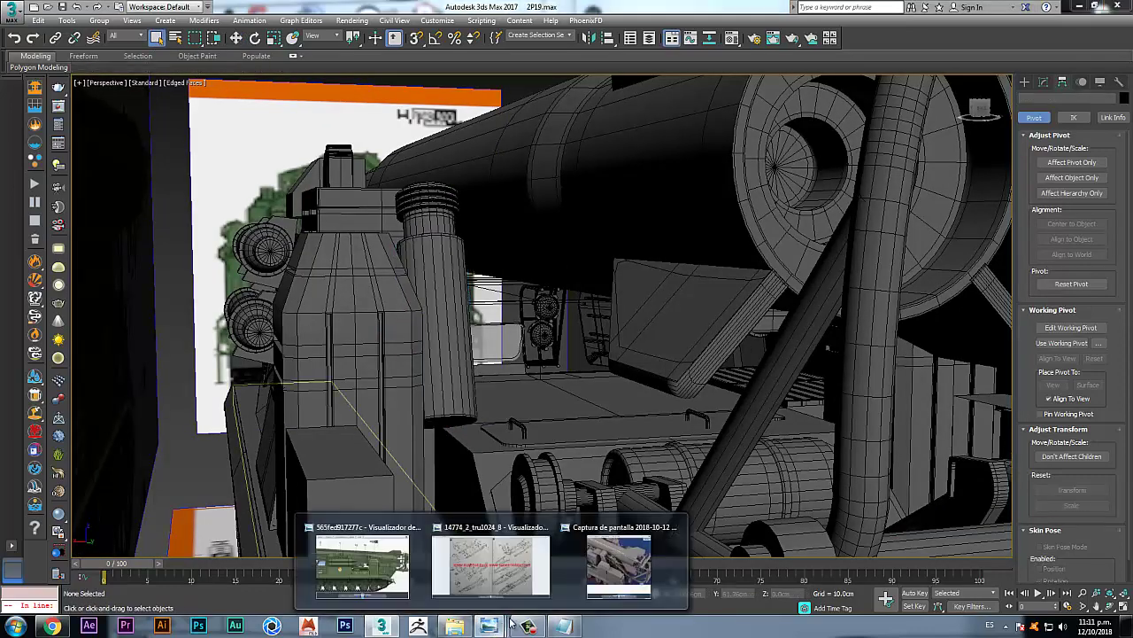
left_click(619, 565)
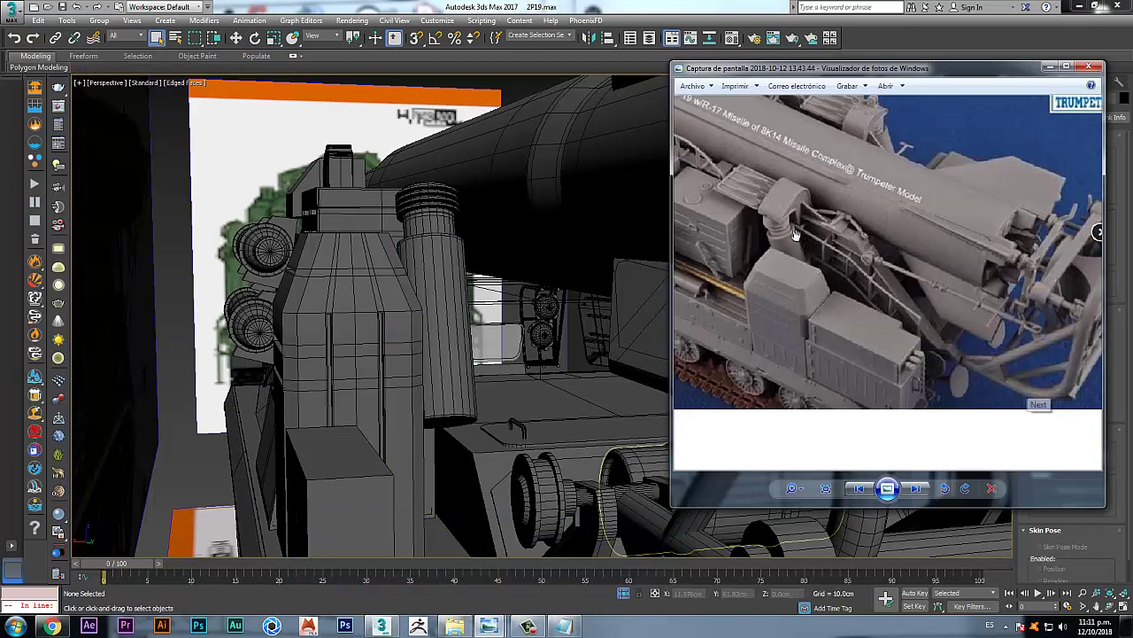
left_click(608, 5)
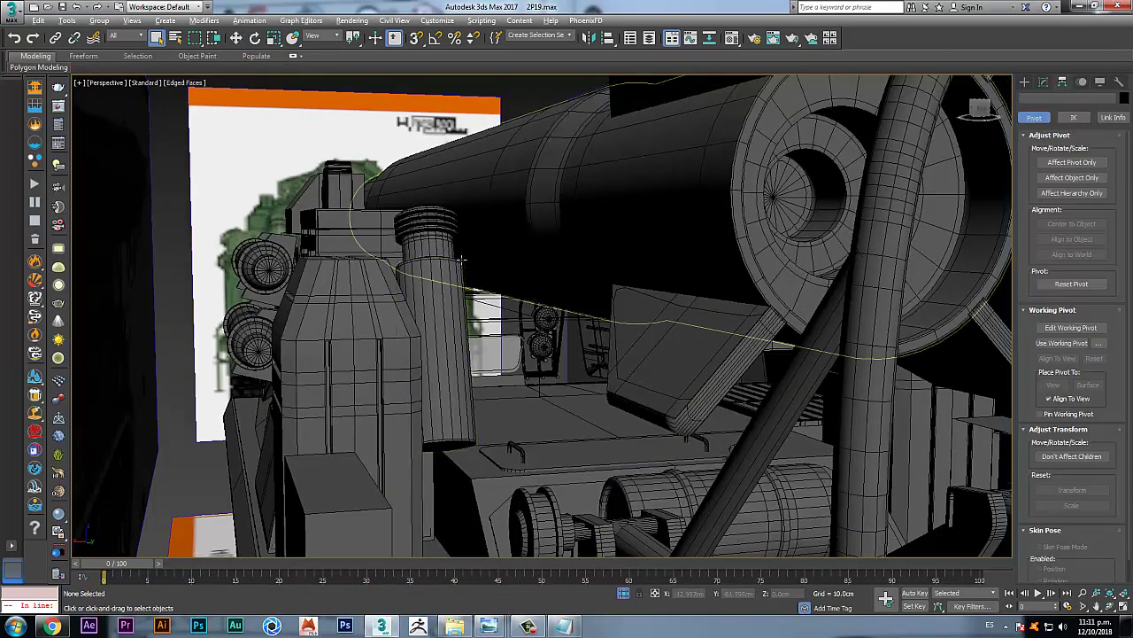
Step: Bring the Back view to full size around the shock-absorber and ready the Line spline tool
key("alt+w")
middle_click_drag(896, 156, 888, 185)
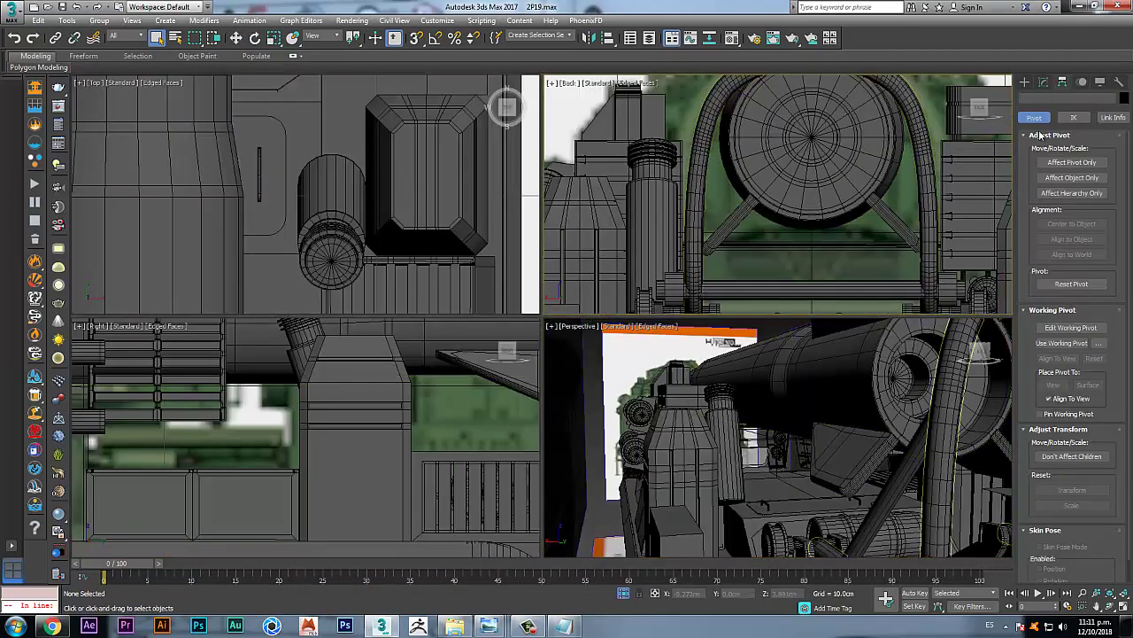
left_click(1025, 81)
left_click(1039, 98)
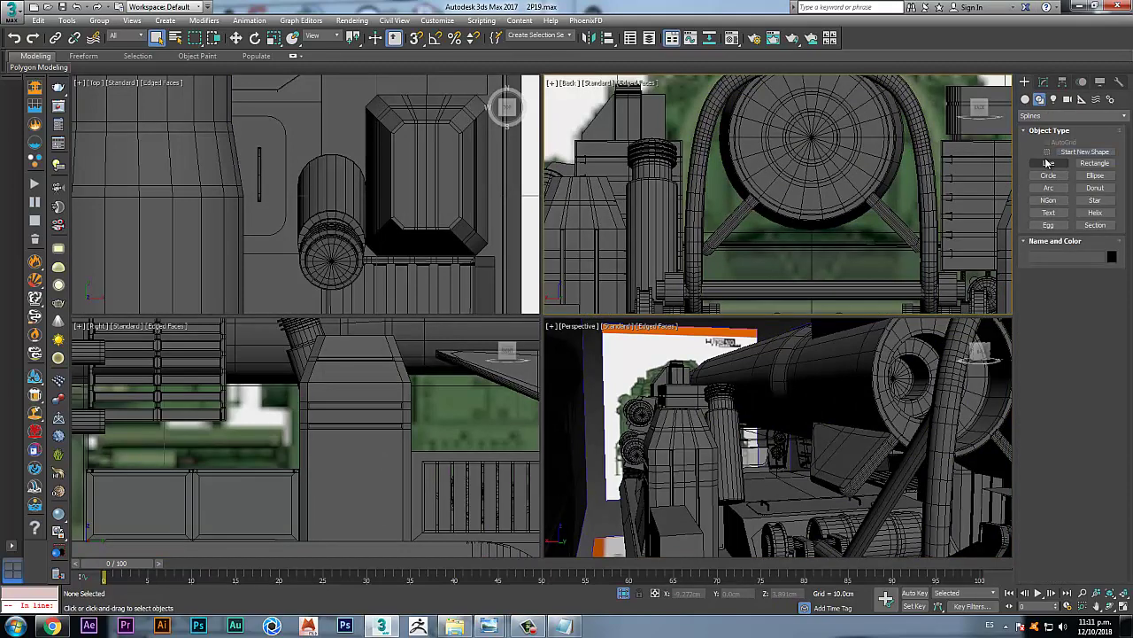
left_click(1048, 163)
scroll(713, 182, "up", 3)
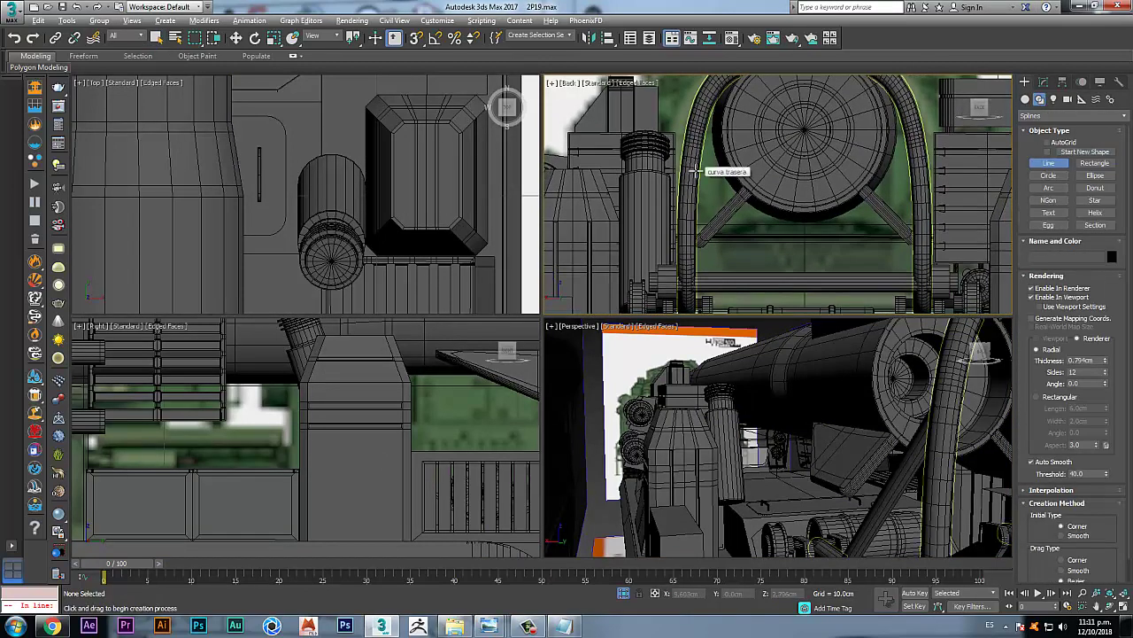
key("alt+w")
middle_click_drag(361, 211, 466, 204)
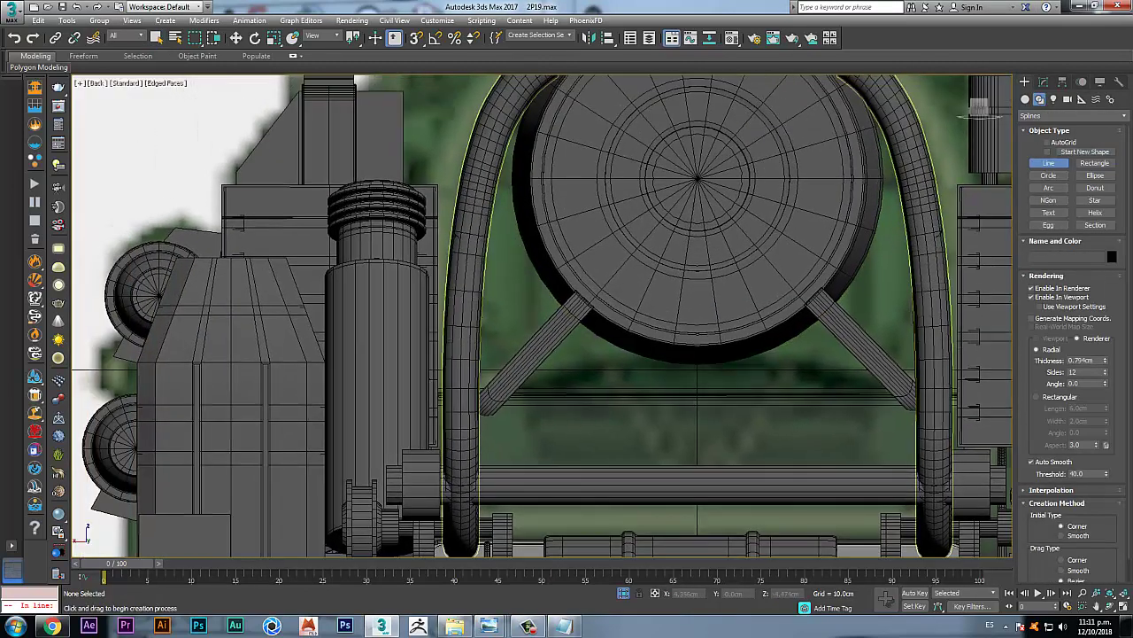
mouse_move(494, 629)
left_click(634, 559)
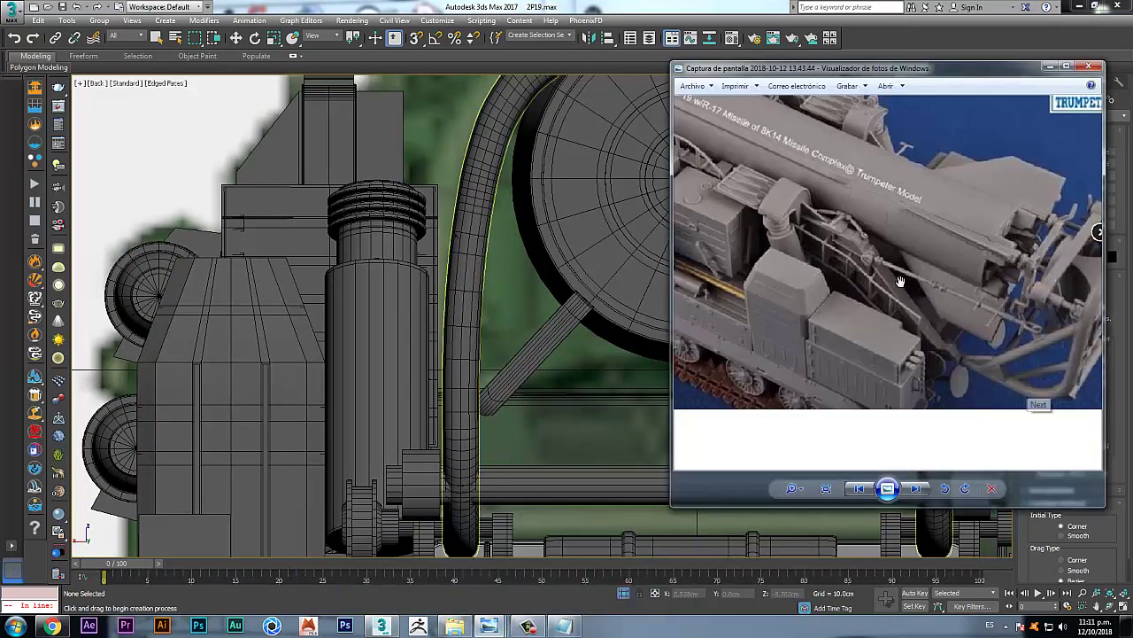
left_click(574, 4)
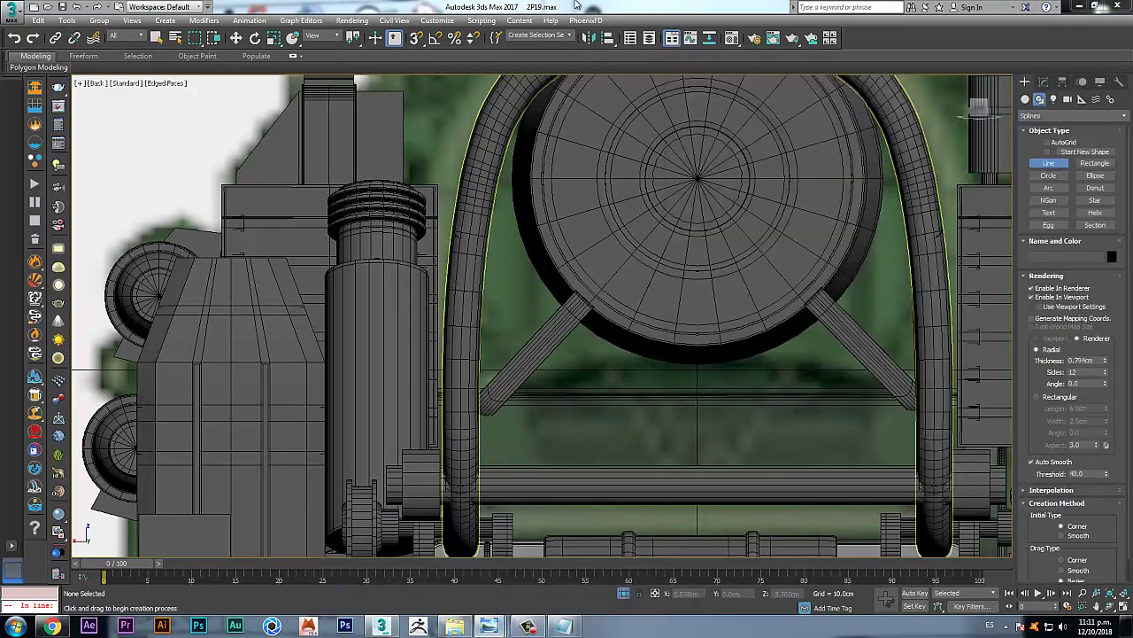
left_click(343, 185)
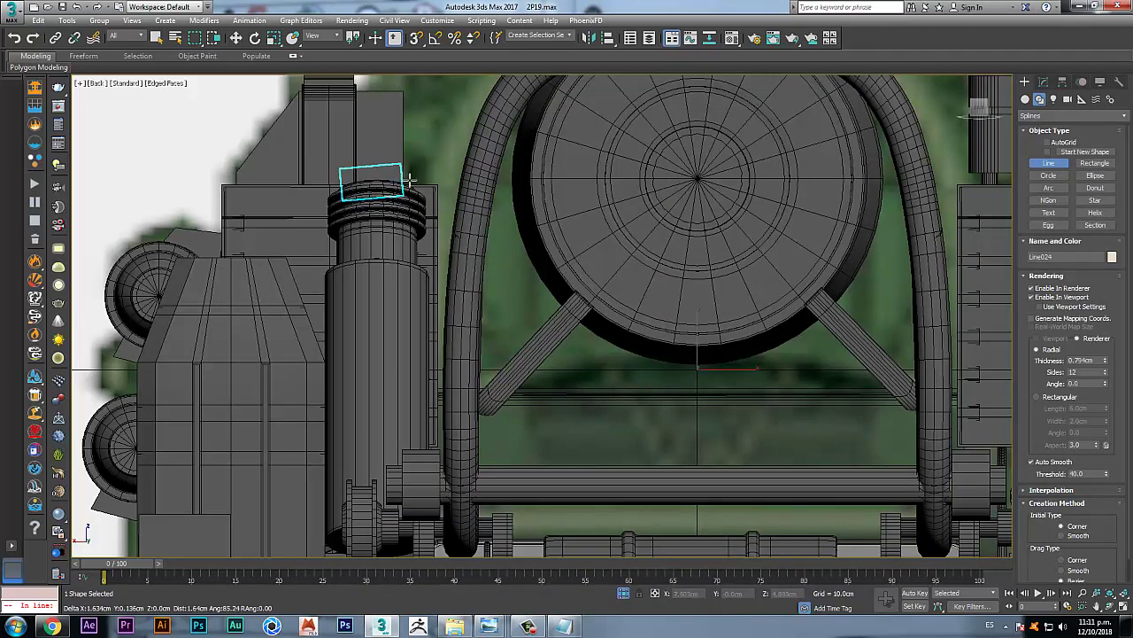
right_click(411, 180)
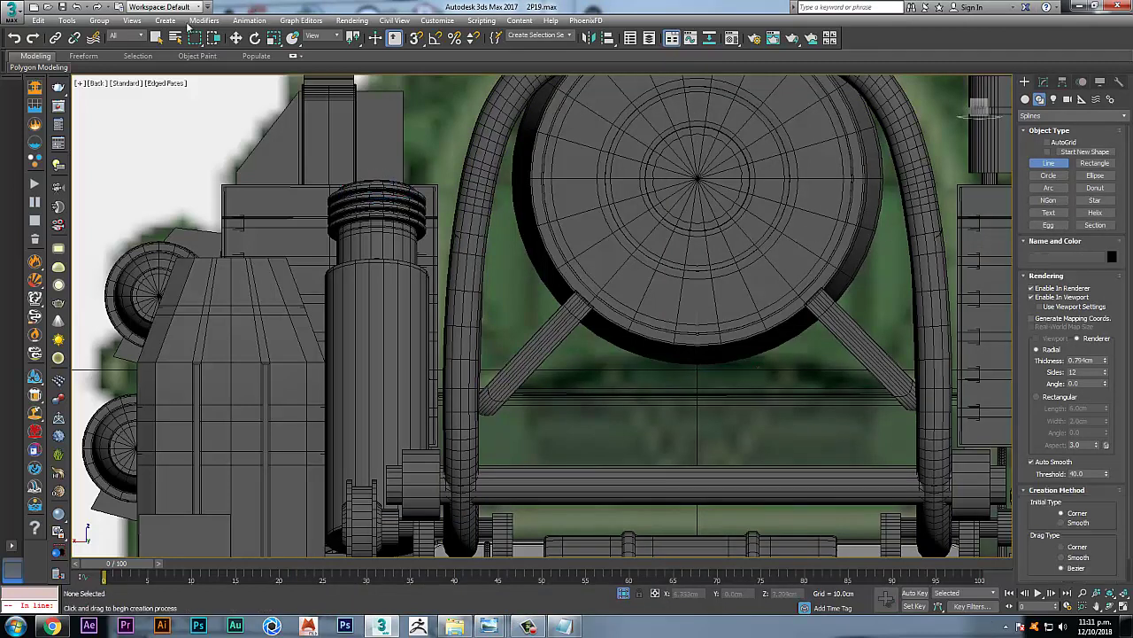
Step: Hide everything except the two shock-absorber parts, the rear curved frame, its crossbar, both diagonal braces and the missile
left_click(156, 38)
left_click(395, 273)
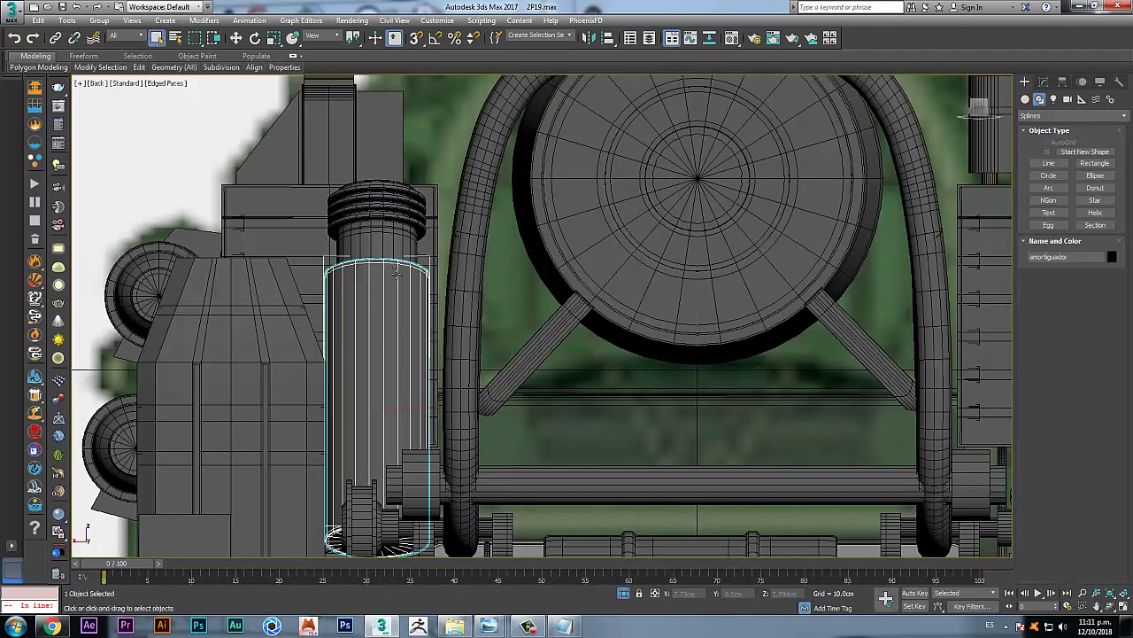
left_click(400, 245, "ctrl")
left_click(478, 324, "ctrl")
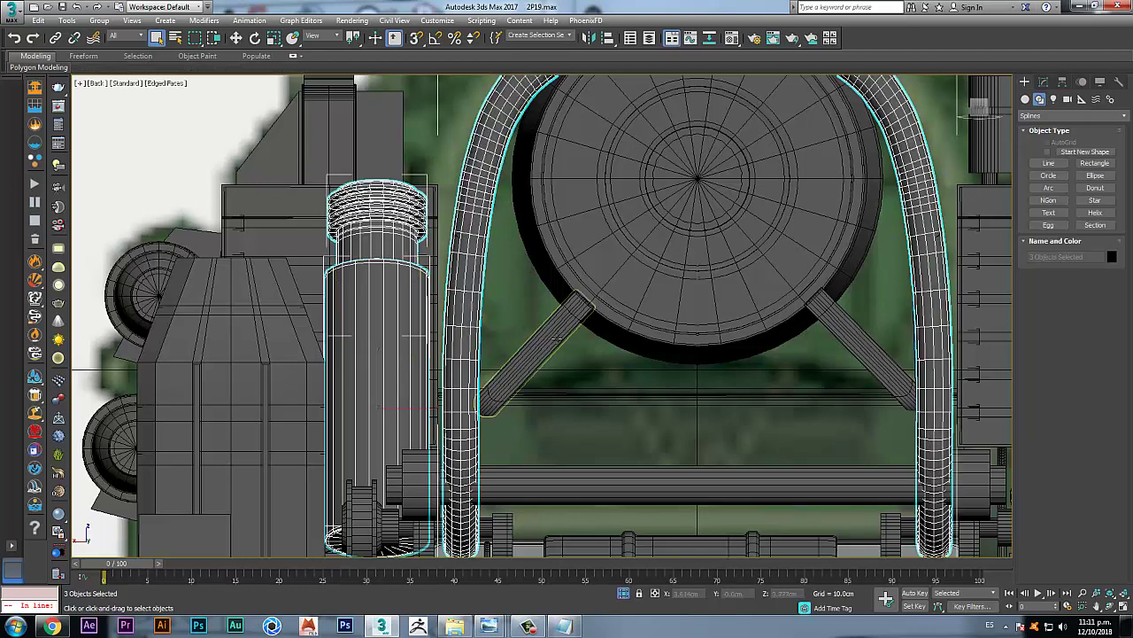
left_click(556, 339, "ctrl")
left_click(580, 484, "ctrl")
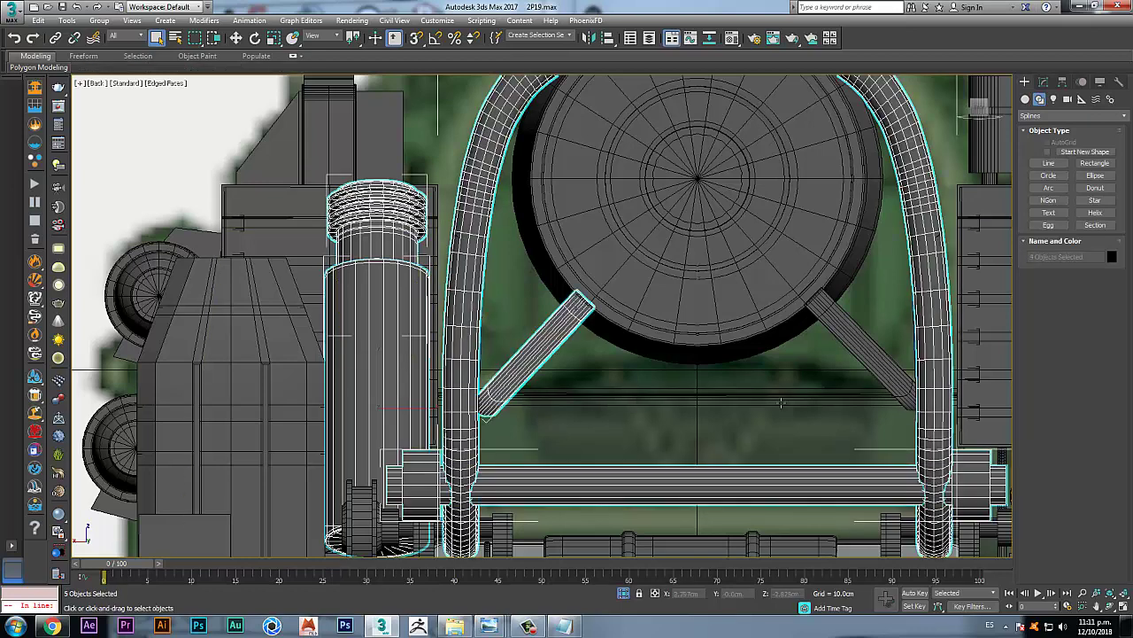
left_click(826, 300, "ctrl")
left_click(659, 222, "ctrl")
right_click(665, 208)
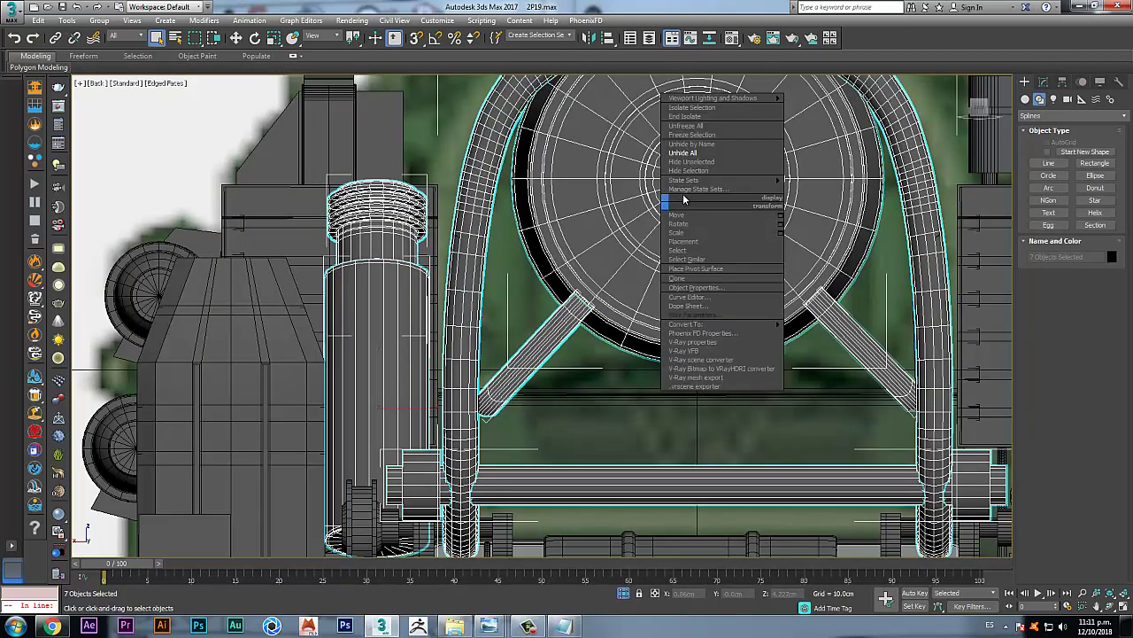
left_click(714, 162)
left_click(263, 225)
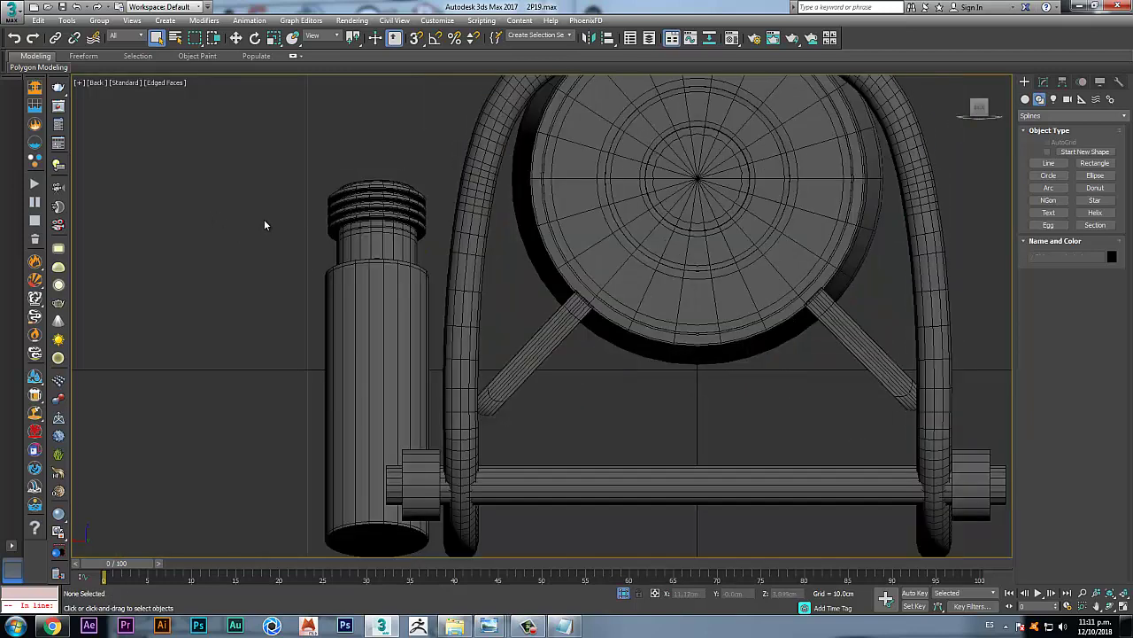
Step: Draw a closed, non-renderable Line outline arching from the shock-absorber's top beside the rear frame, with about 5.78 cm vertical and 1.98 cm lower edges
left_click(1048, 163)
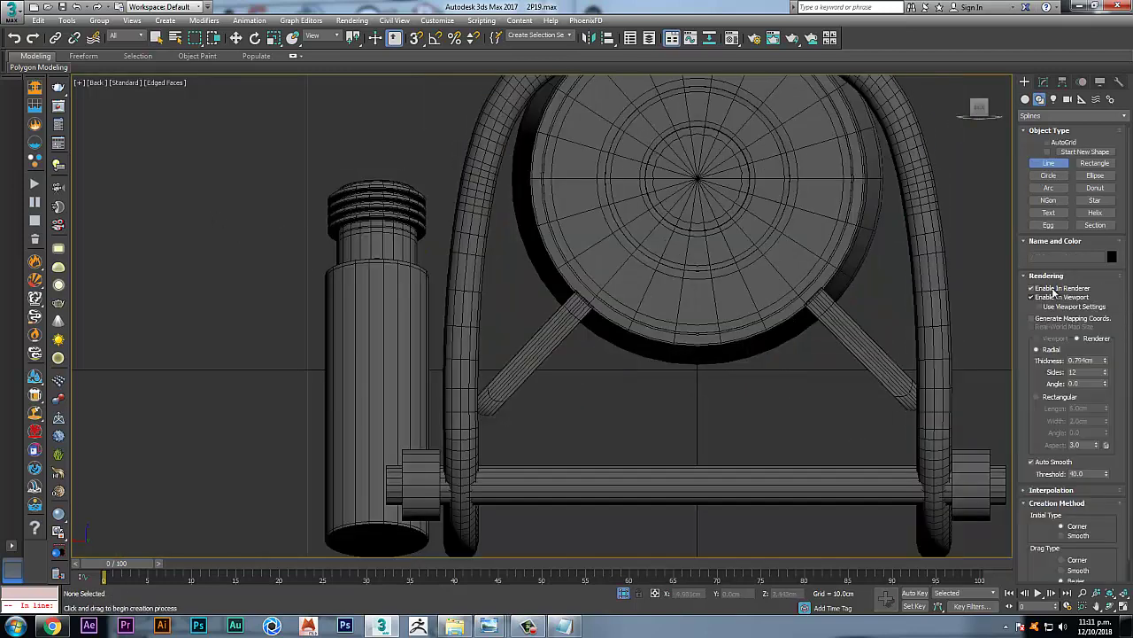
left_click(1045, 299)
left_click(362, 181)
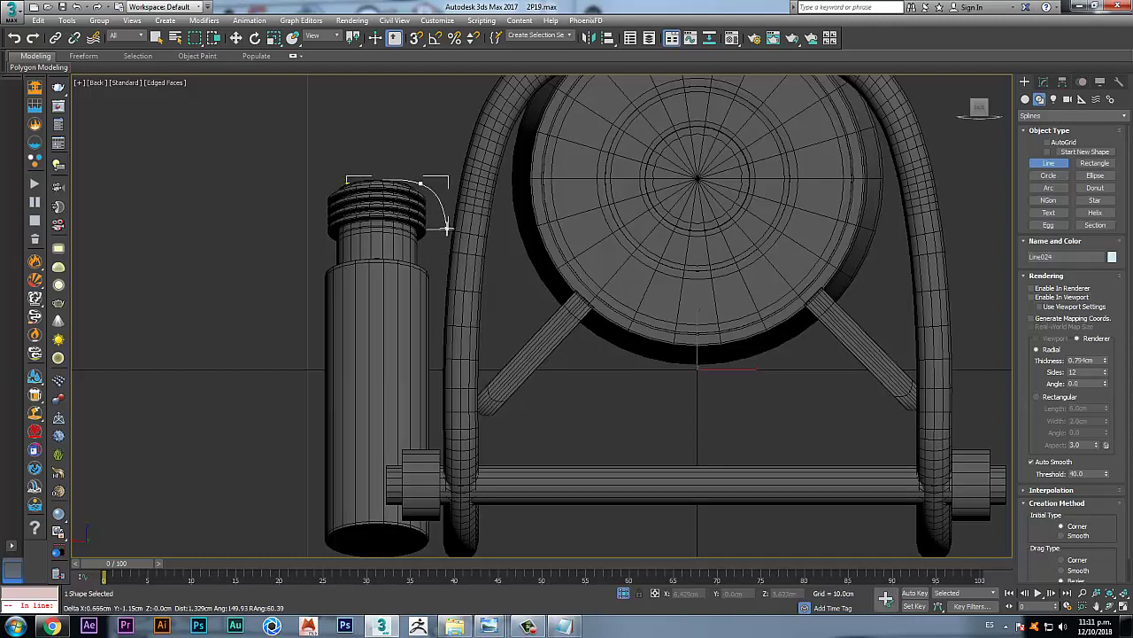
left_click(447, 229)
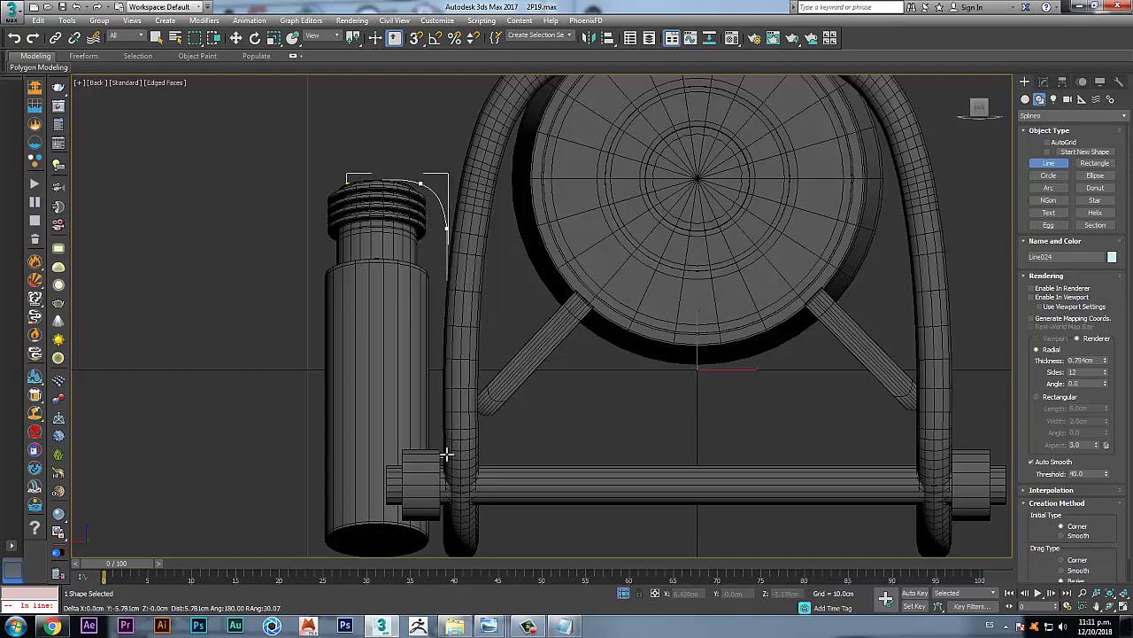
left_click(447, 456)
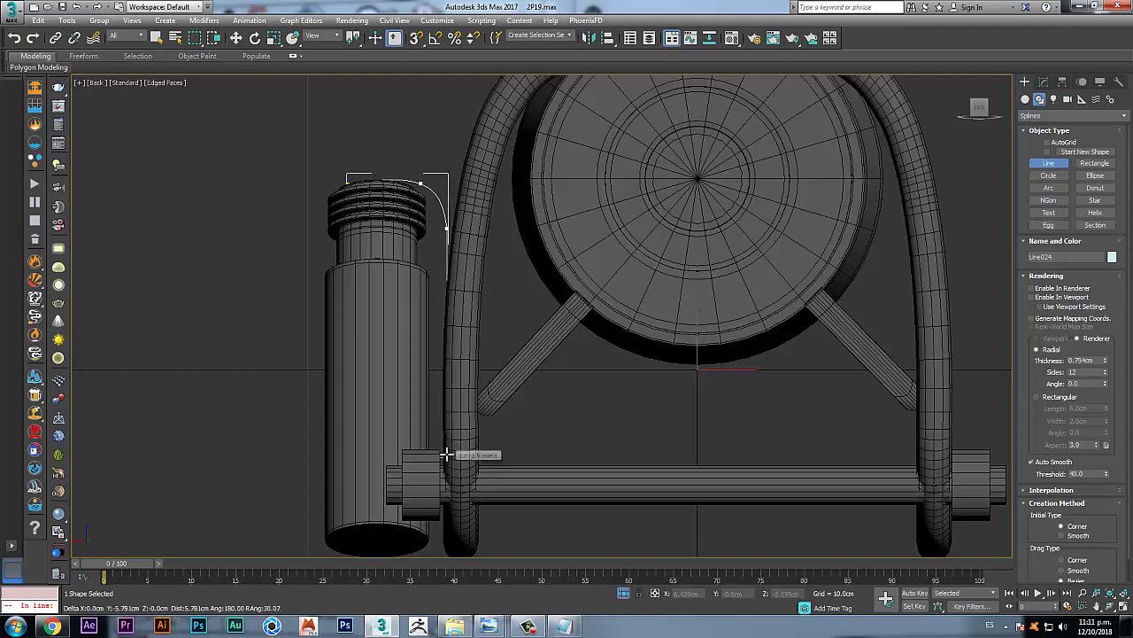
left_click(523, 459)
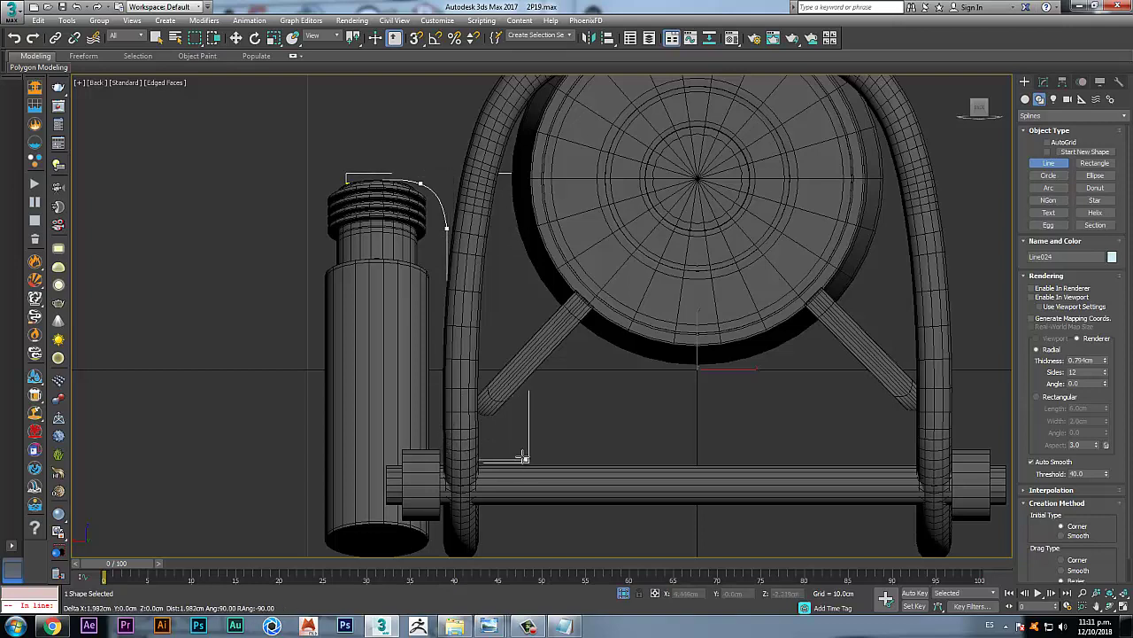
left_click(502, 188)
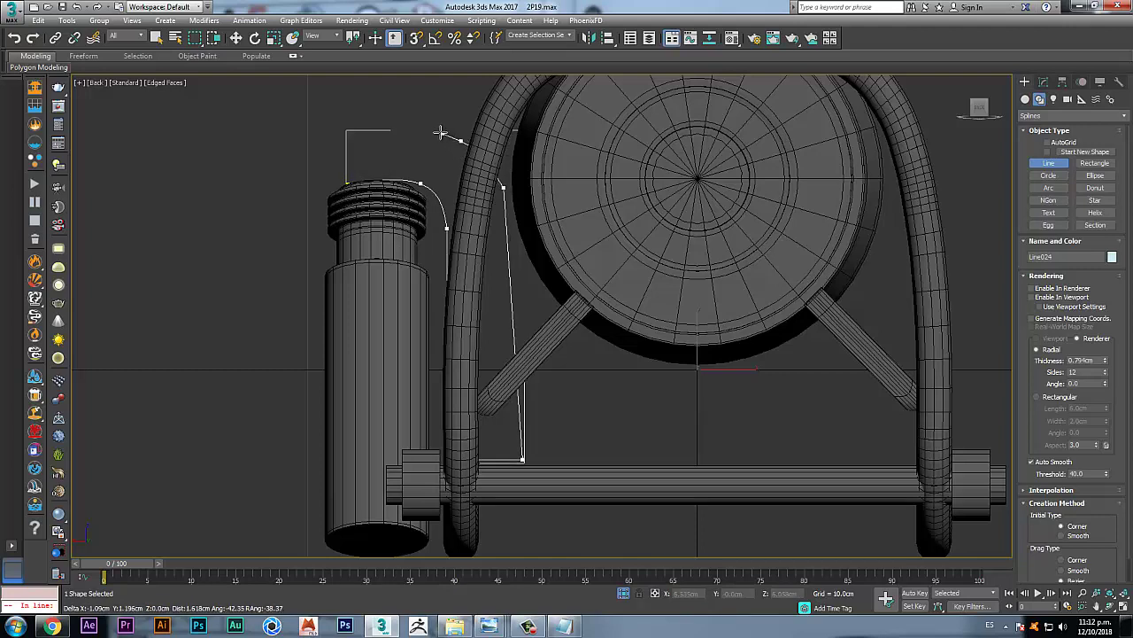
left_click(392, 131)
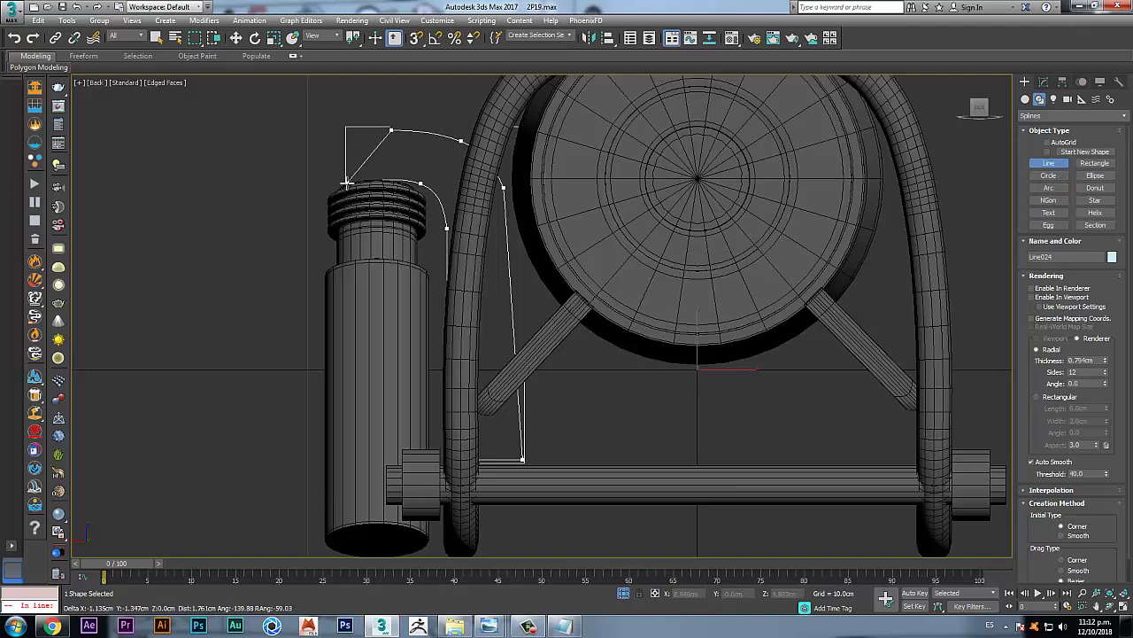
left_click(349, 185)
key("Return")
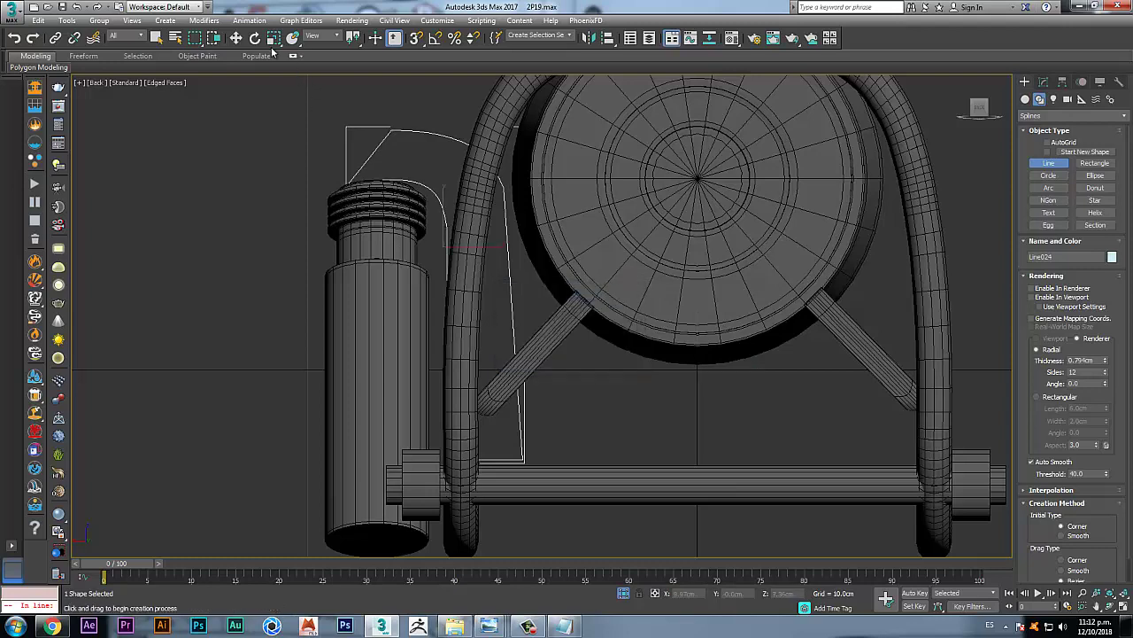
Step: Move the outline's top vertex above the shock-absorber slightly outward and down
left_click(237, 39)
left_click(1044, 82)
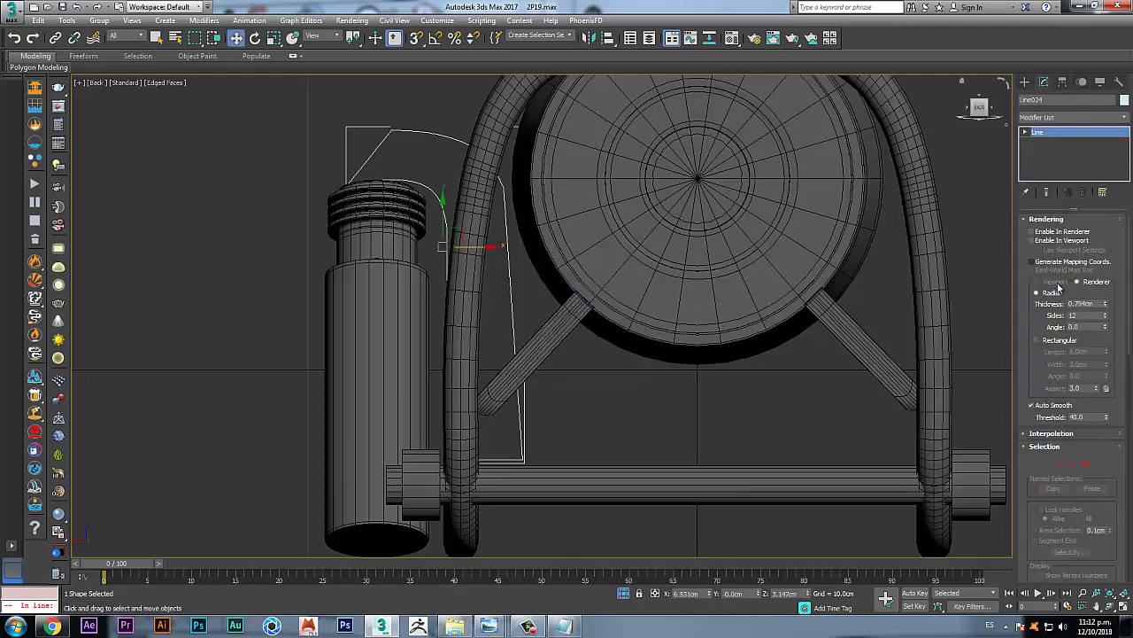
left_click(1056, 464)
left_click(391, 130)
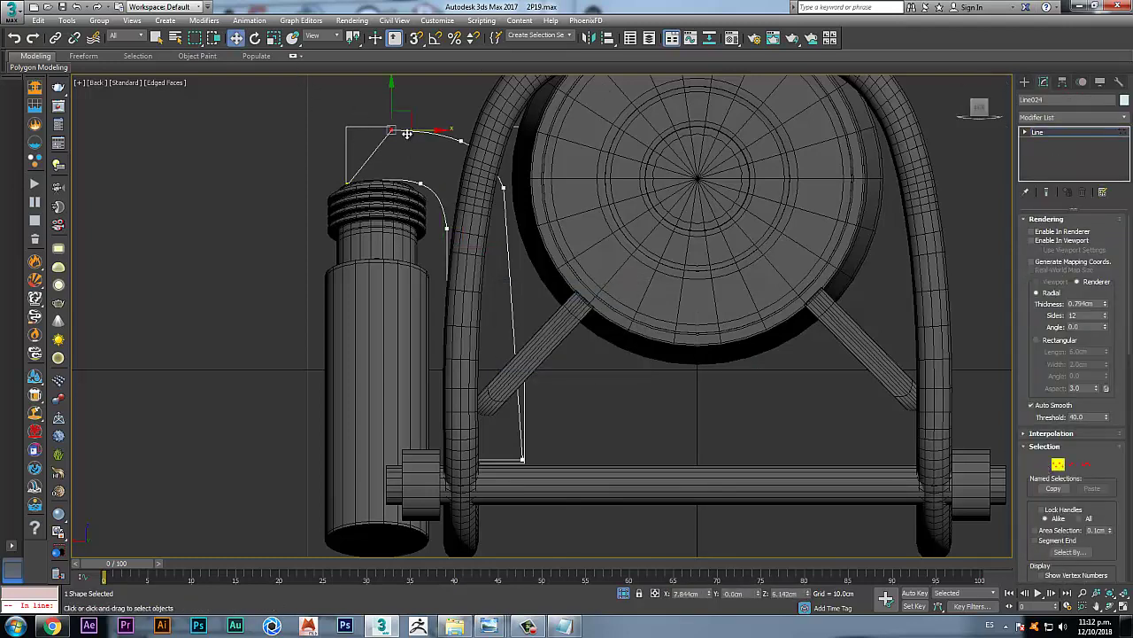
scroll(390, 130, "up", 4)
left_click_drag(381, 131, 350, 126)
Step: Refine the outline with one extra vertex on each side of its outer corner near the missile, and leave vertex editing
left_click(600, 241)
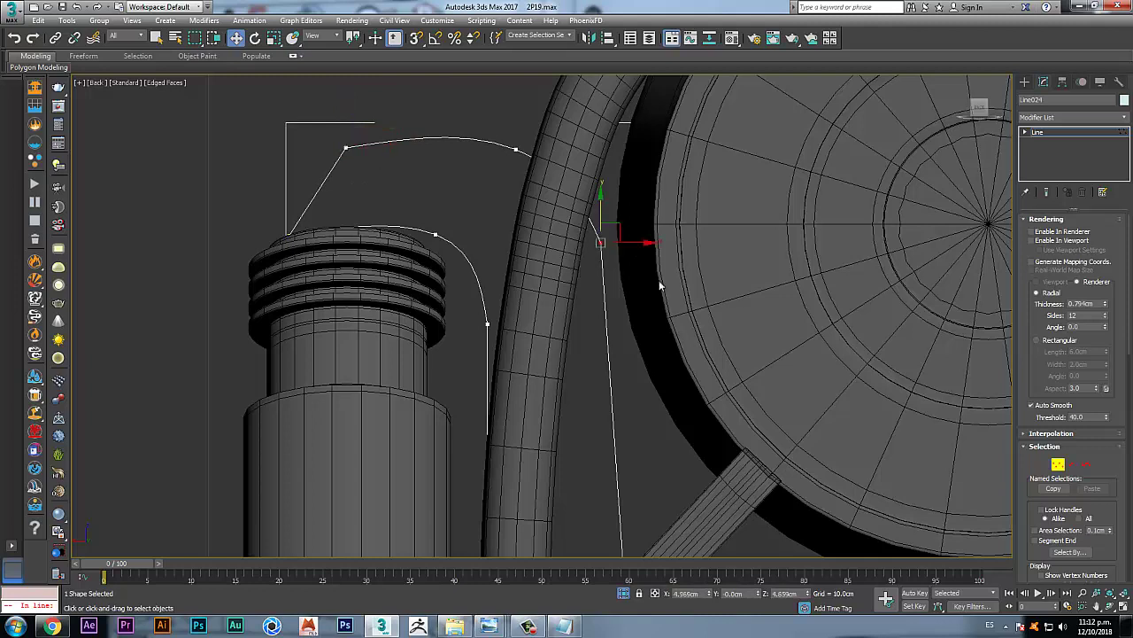
middle_click_drag(493, 231, 483, 227)
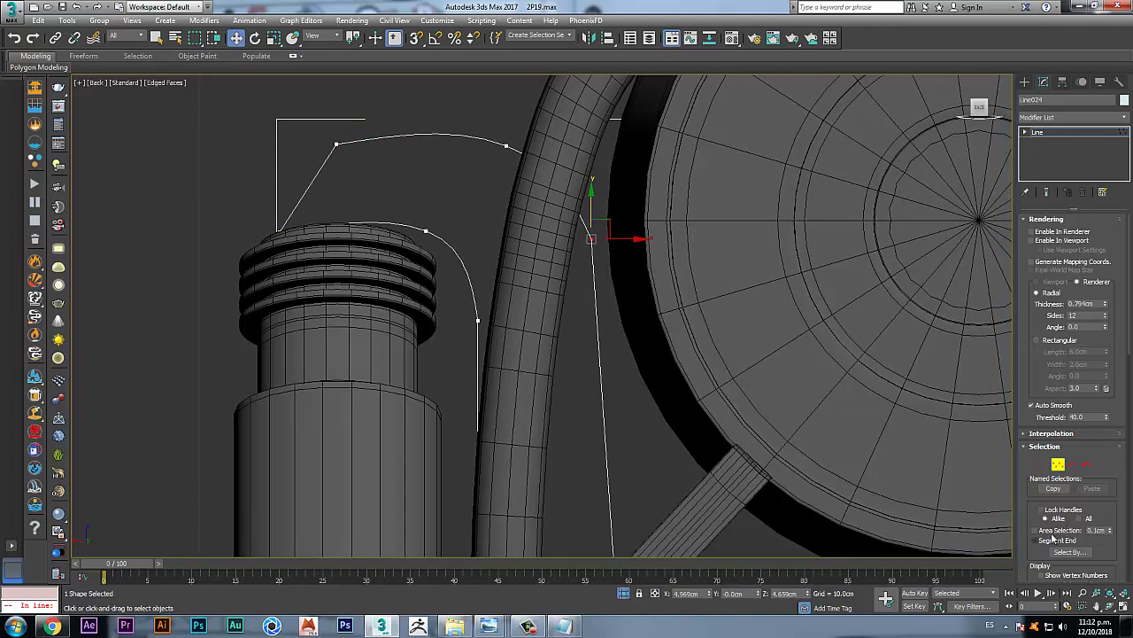
left_click_drag(1029, 474, 1025, 354)
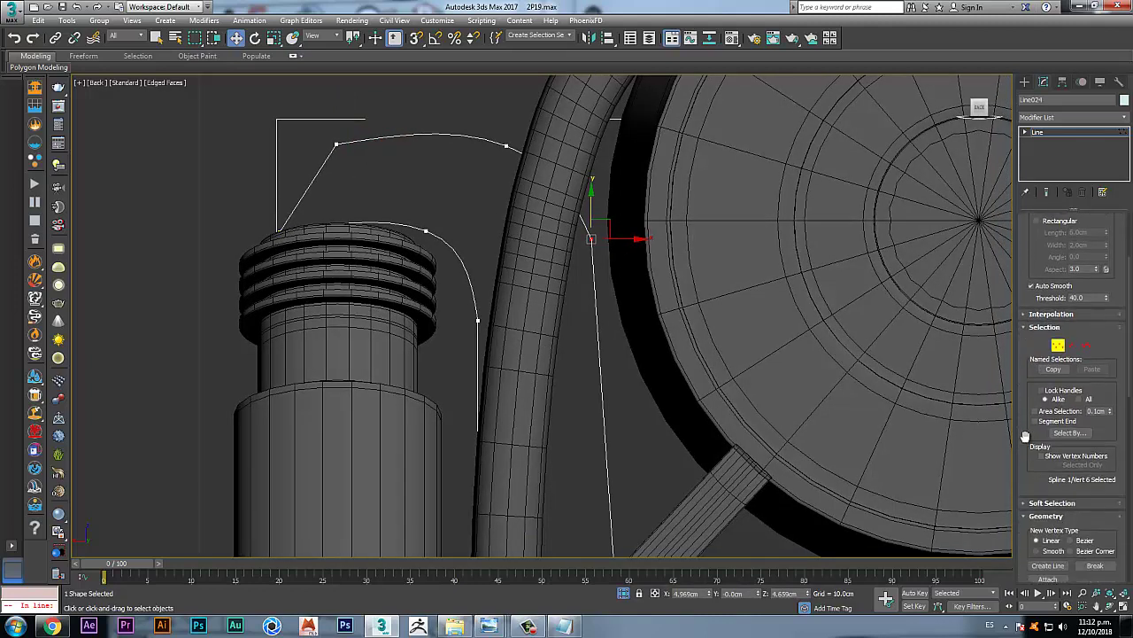
scroll(1023, 393, "down", 3)
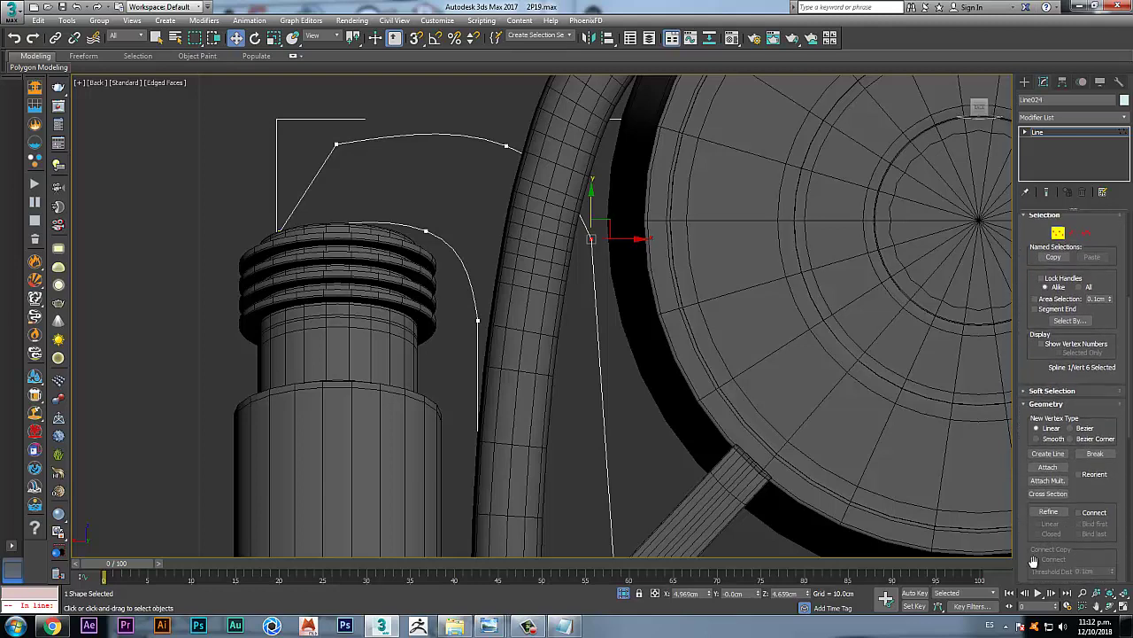
left_click(1050, 513)
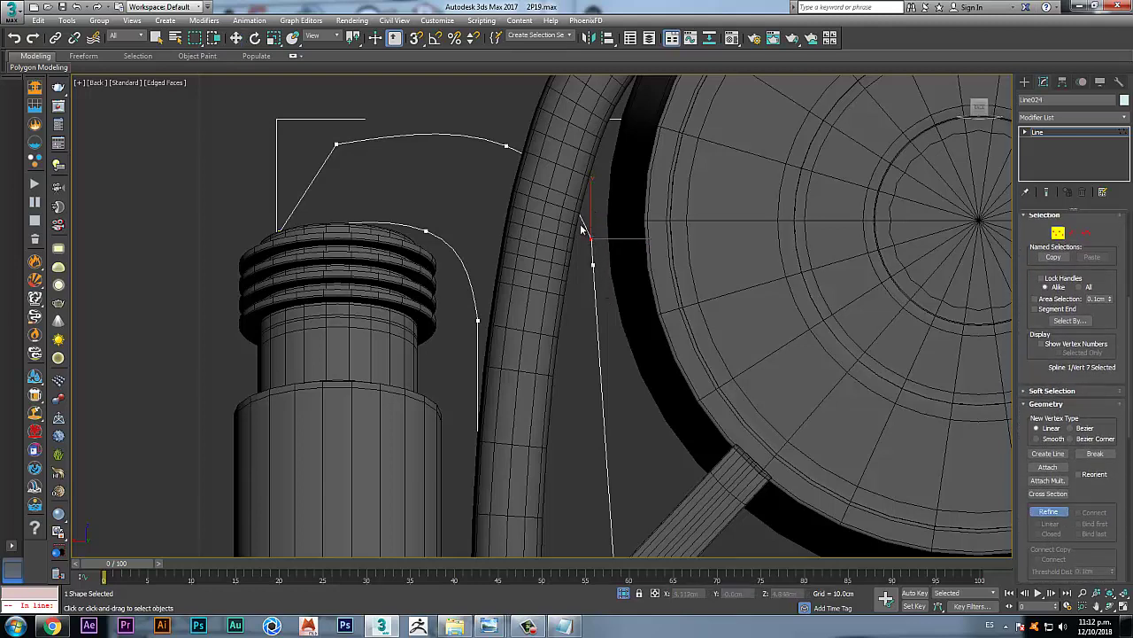
key("w")
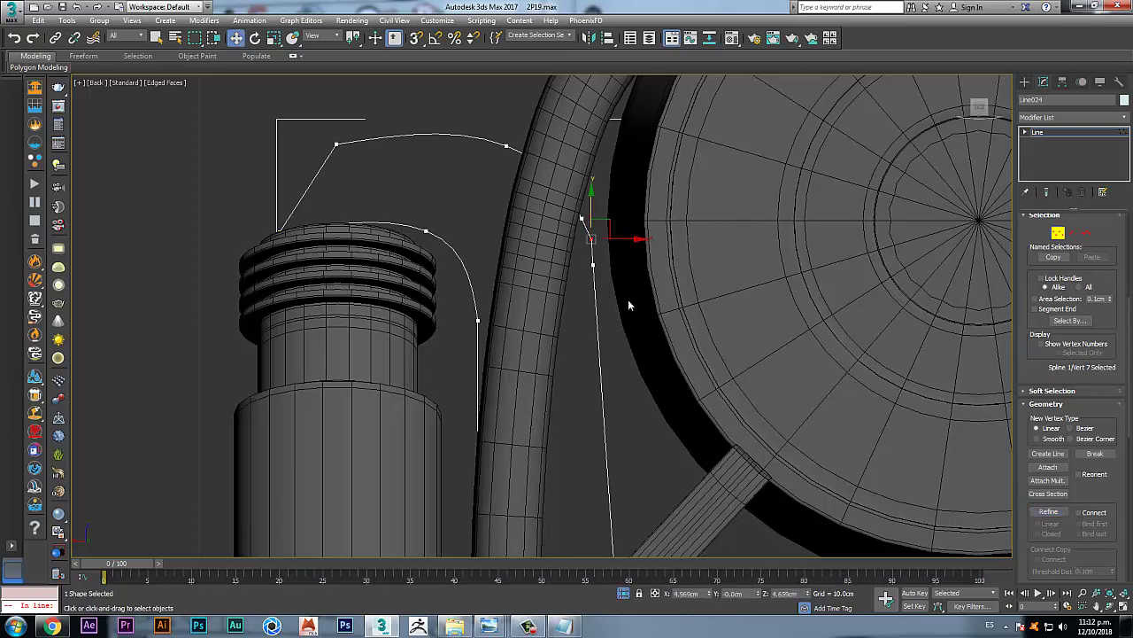
left_click(588, 241)
scroll(581, 250, "up", 3)
scroll(570, 262, "down", 3)
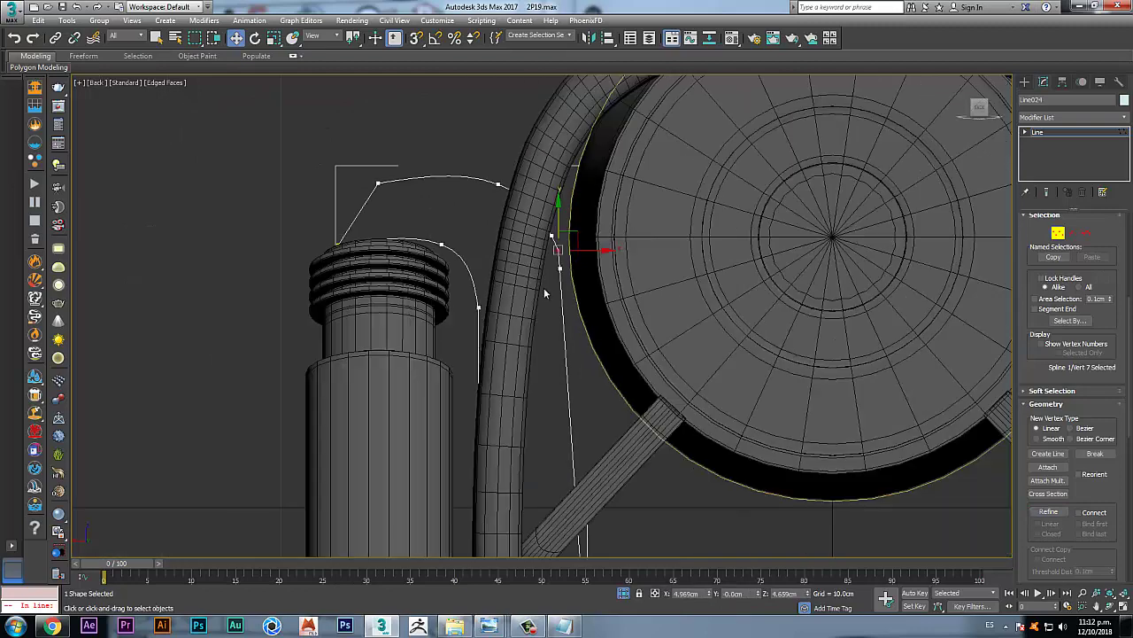
scroll(714, 272, "down", 2)
left_click(1059, 233)
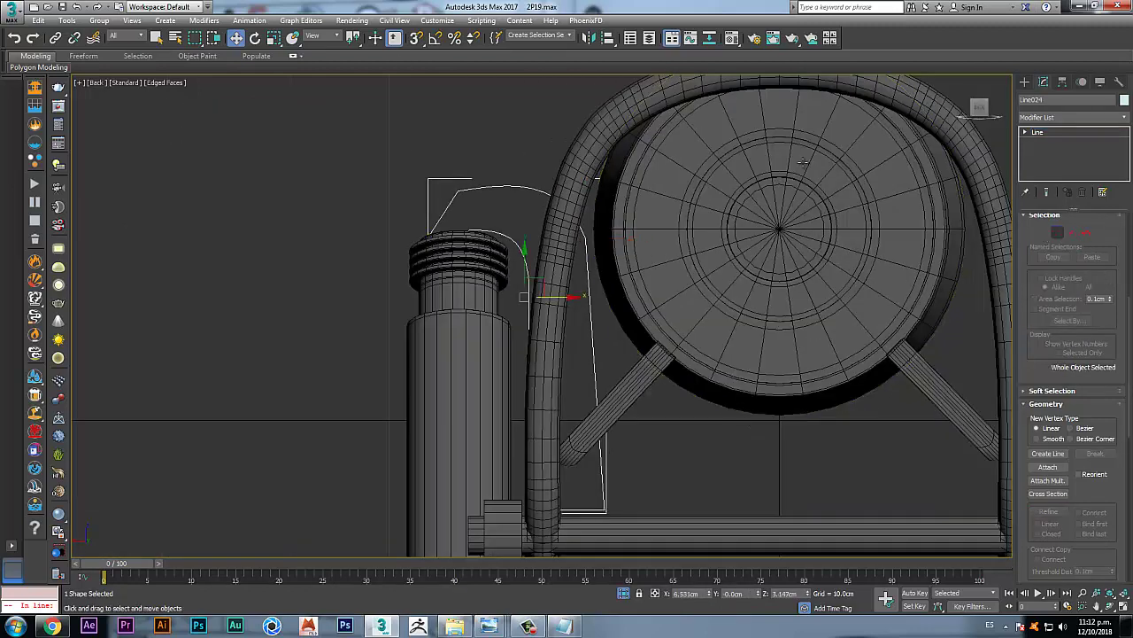
left_click(155, 38)
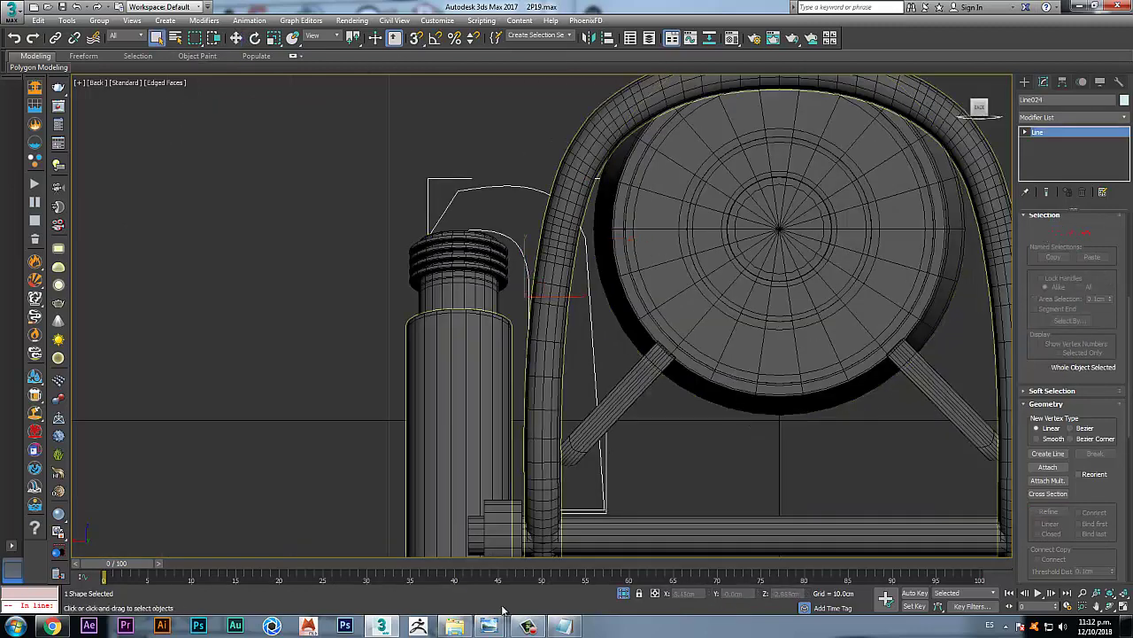
Step: Check the reference photo, lower the outline's top vertex above the shock-absorber to a height of about 5.48 cm, and leave vertex editing
mouse_move(489, 626)
left_click(619, 564)
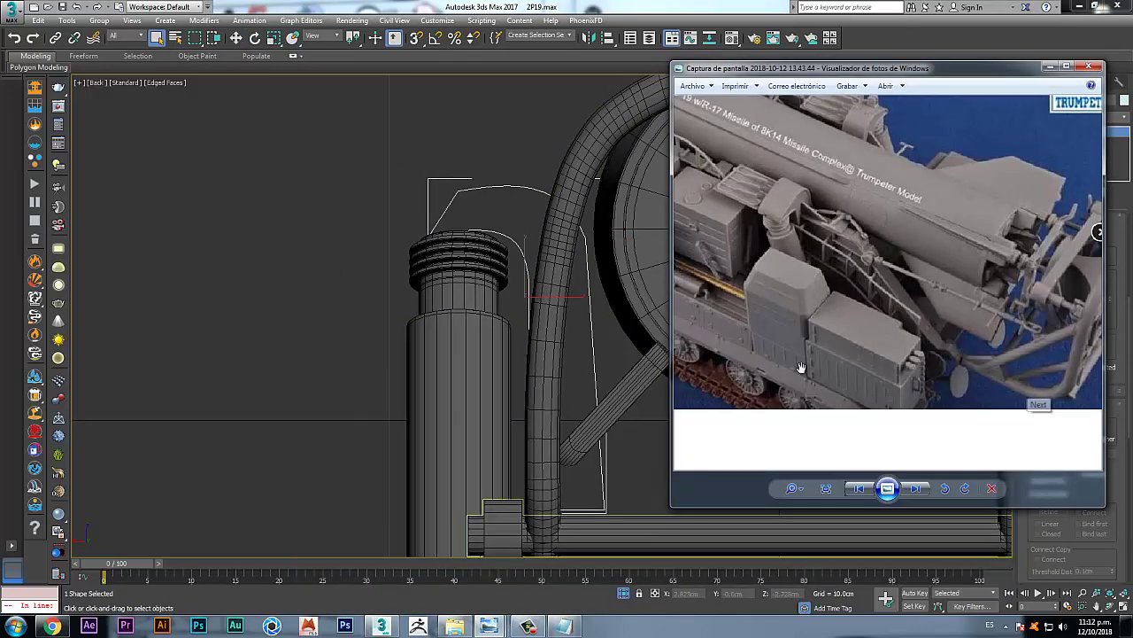
left_click(534, 5)
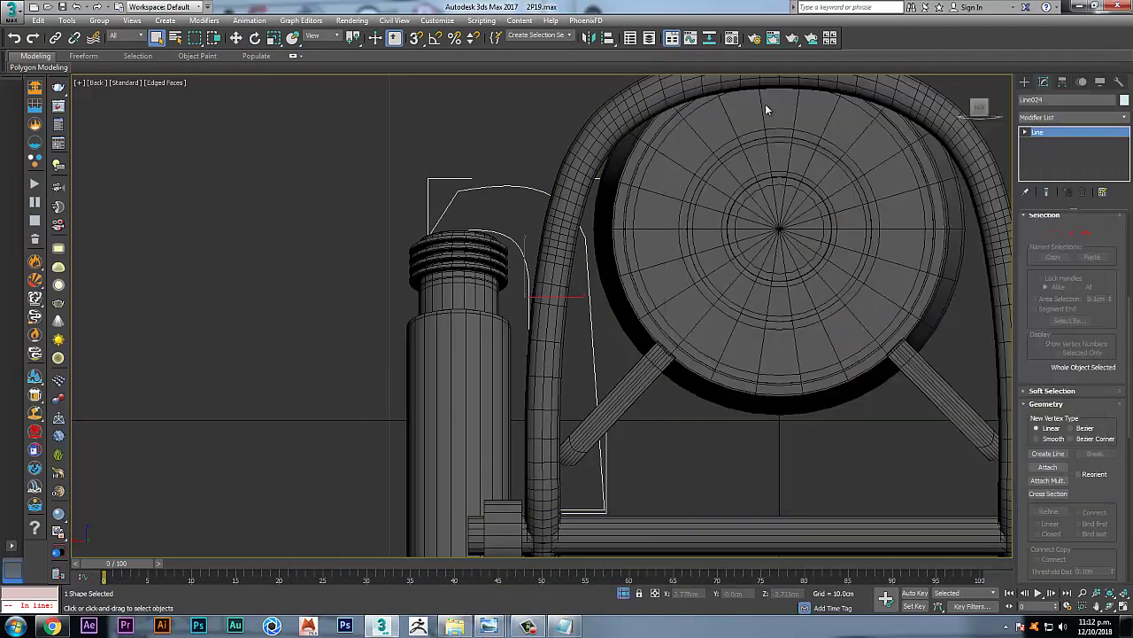
left_click(1058, 232)
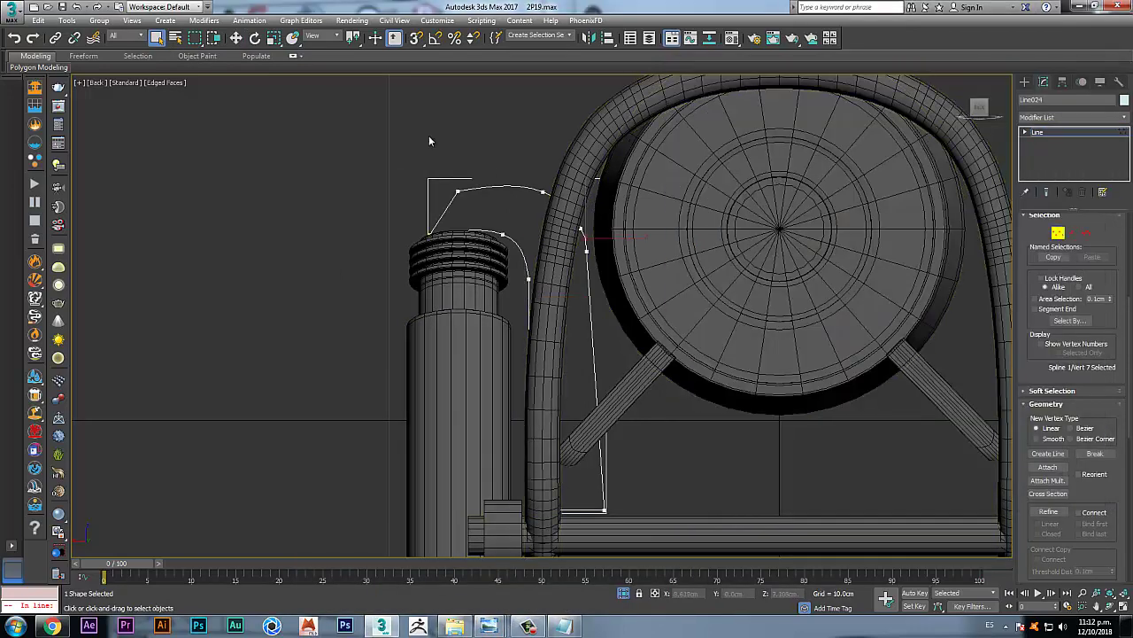
left_click_drag(430, 139, 477, 227)
key("w")
scroll(478, 190, "up", 5)
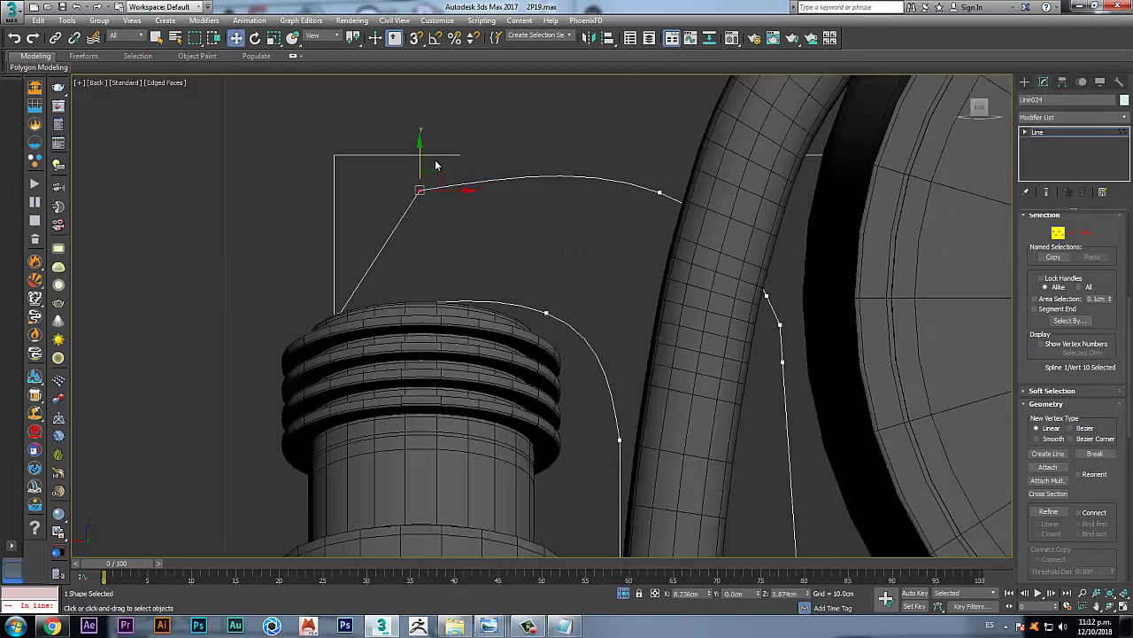
left_click_drag(420, 156, 427, 203)
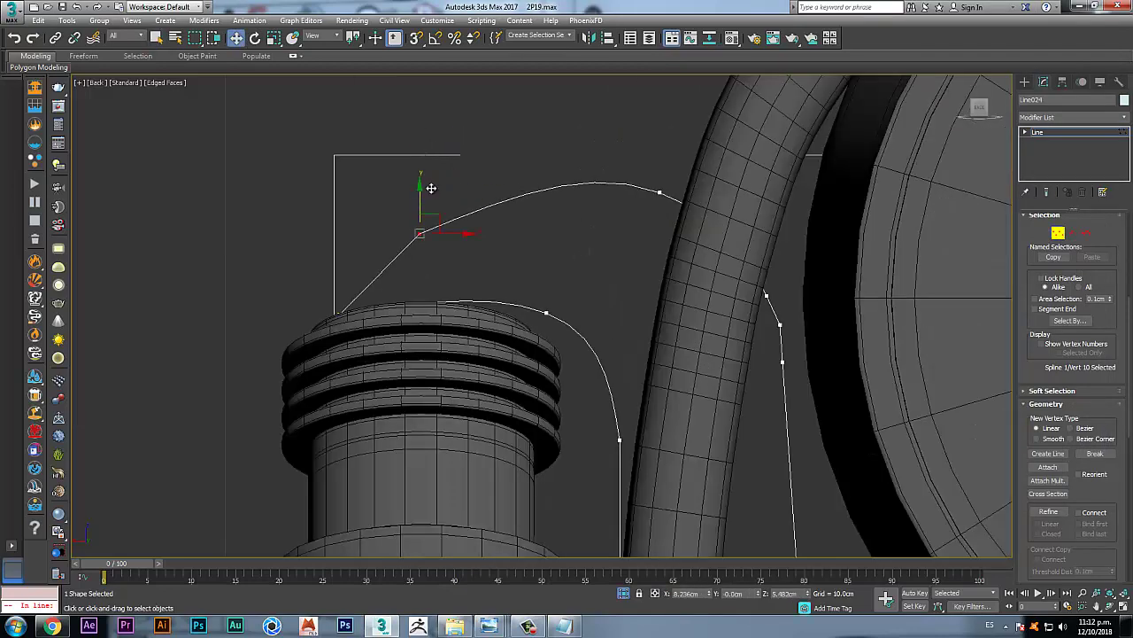
scroll(431, 187, "down", 5)
left_click(156, 38)
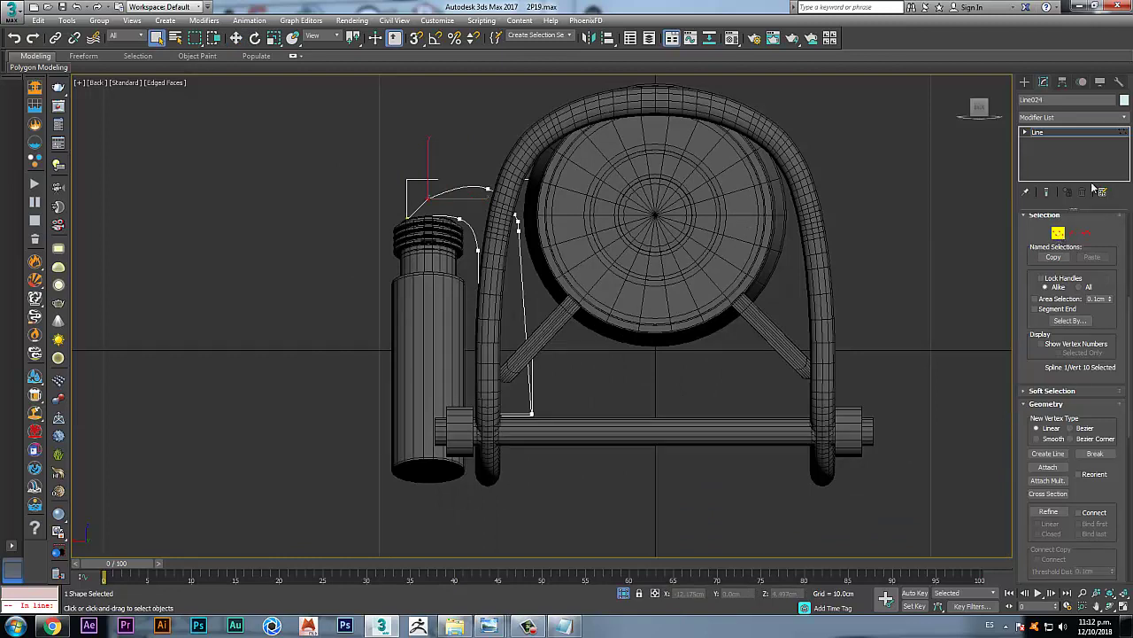
left_click(1118, 132)
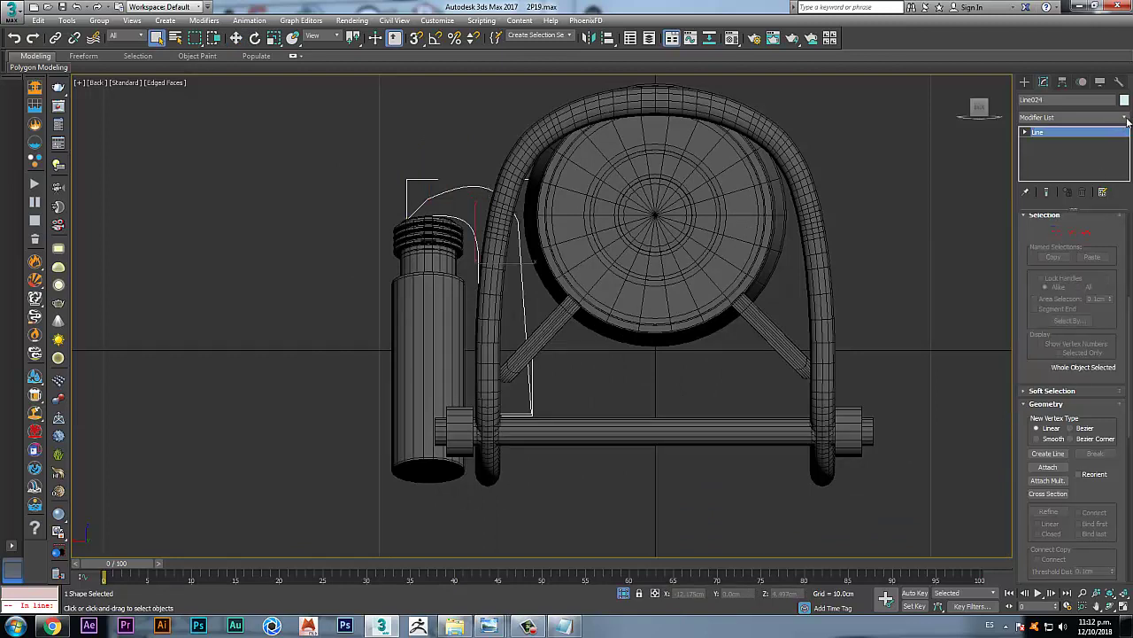
Step: Apply an Extrude modifier to the closed outline with an amount of 2.5 cm
left_click(1126, 118)
scroll(1130, 206, "down", 10)
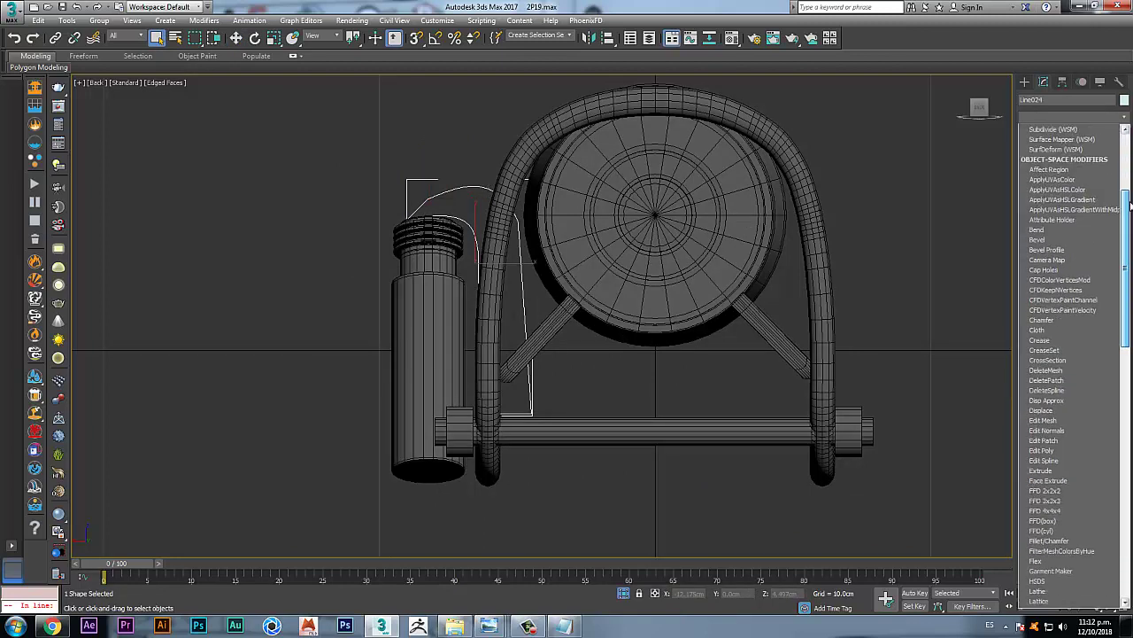
left_click(1047, 469)
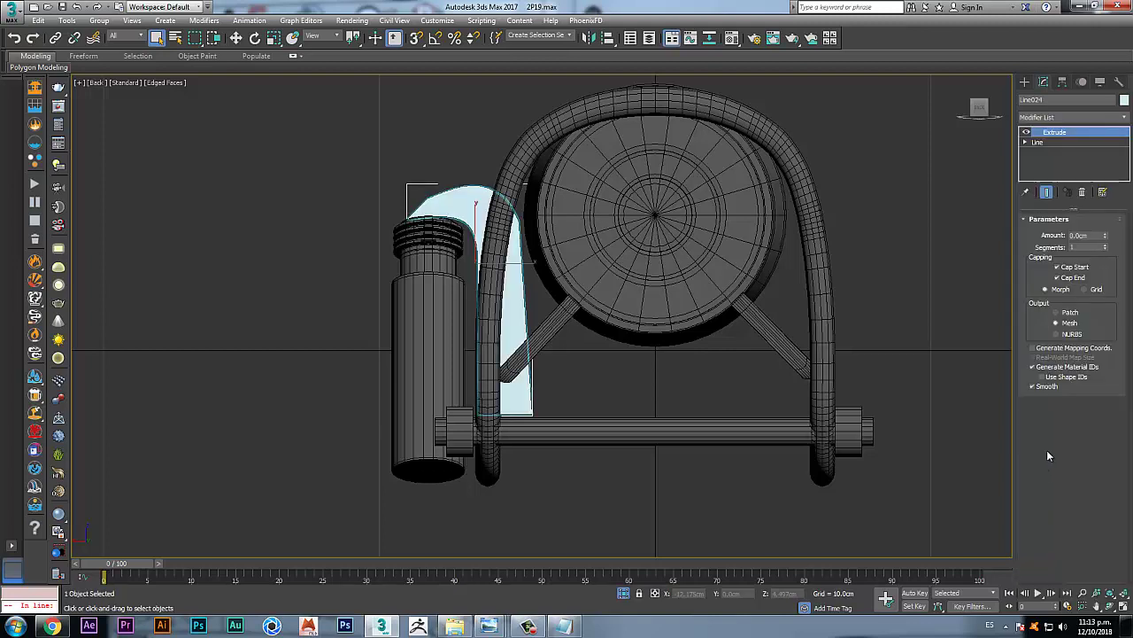
key("alt+w")
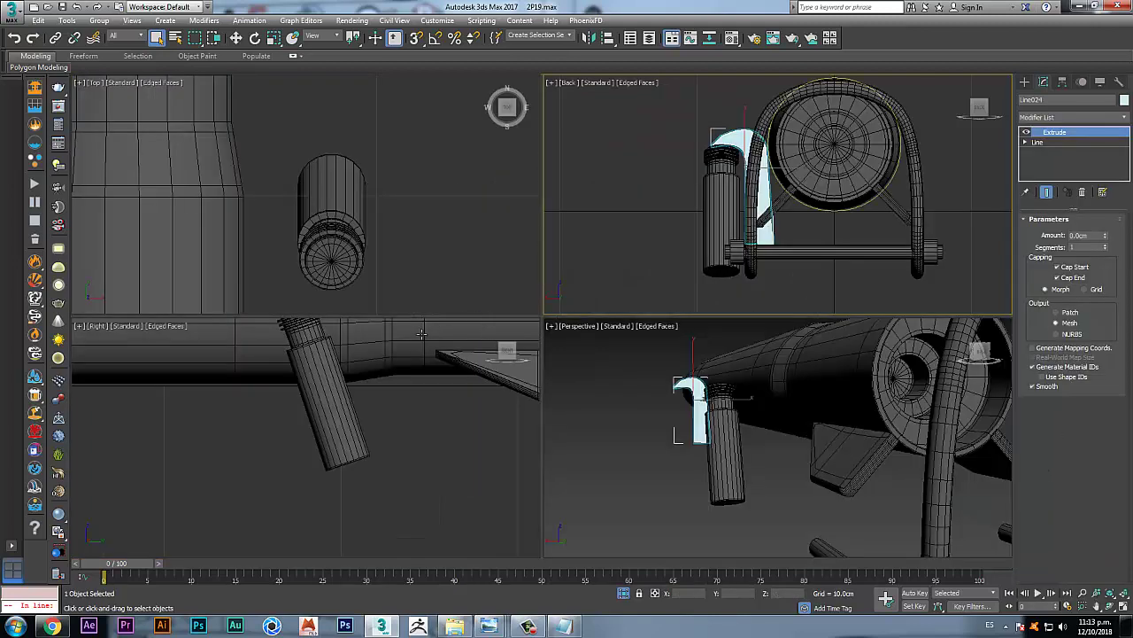
middle_click_drag(378, 384, 395, 452)
scroll(398, 400, "down", 5)
scroll(181, 416, "up", 5)
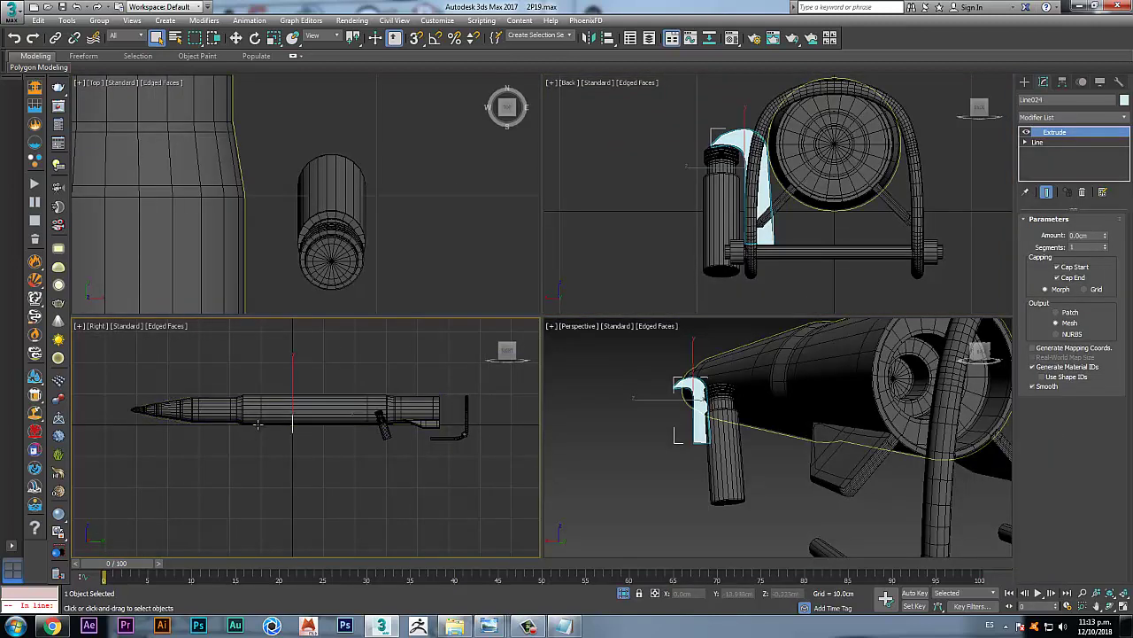
left_click_drag(1105, 236, 1105, 237)
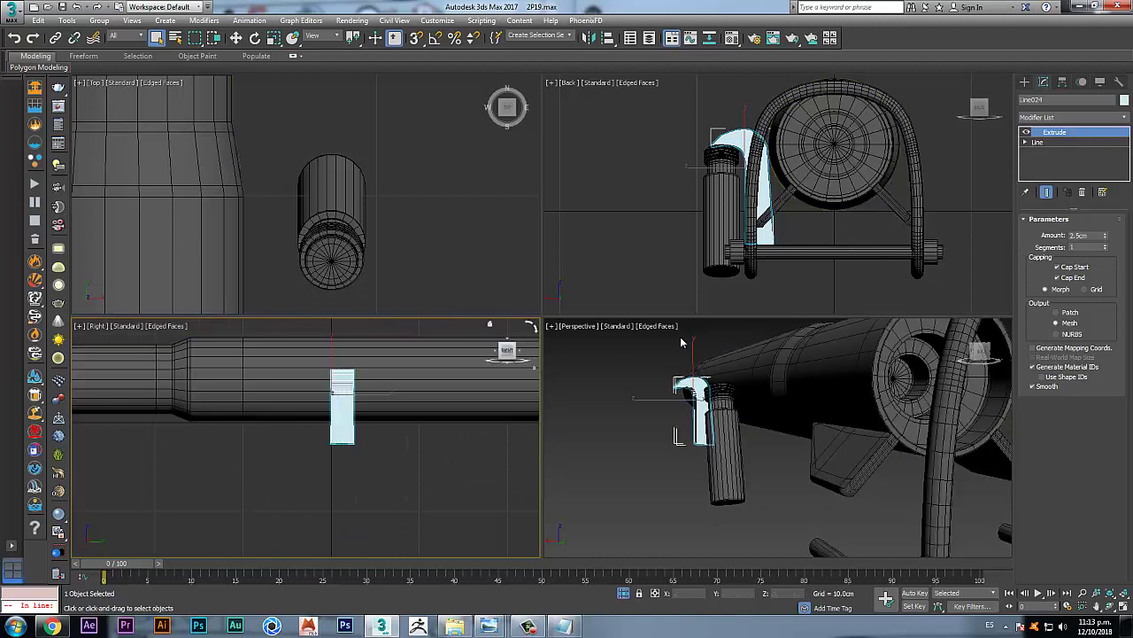
Step: Assign the dark grey ddd material to the extruded piece and set its object colour to black
middle_click_drag(695, 448, 735, 450, "alt")
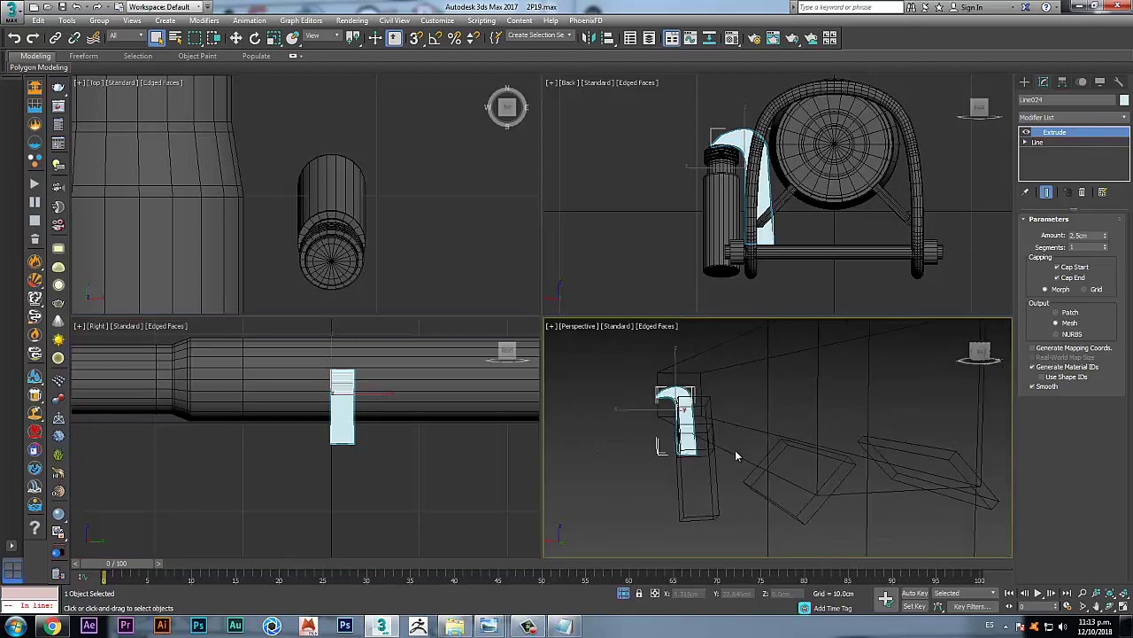
key("m")
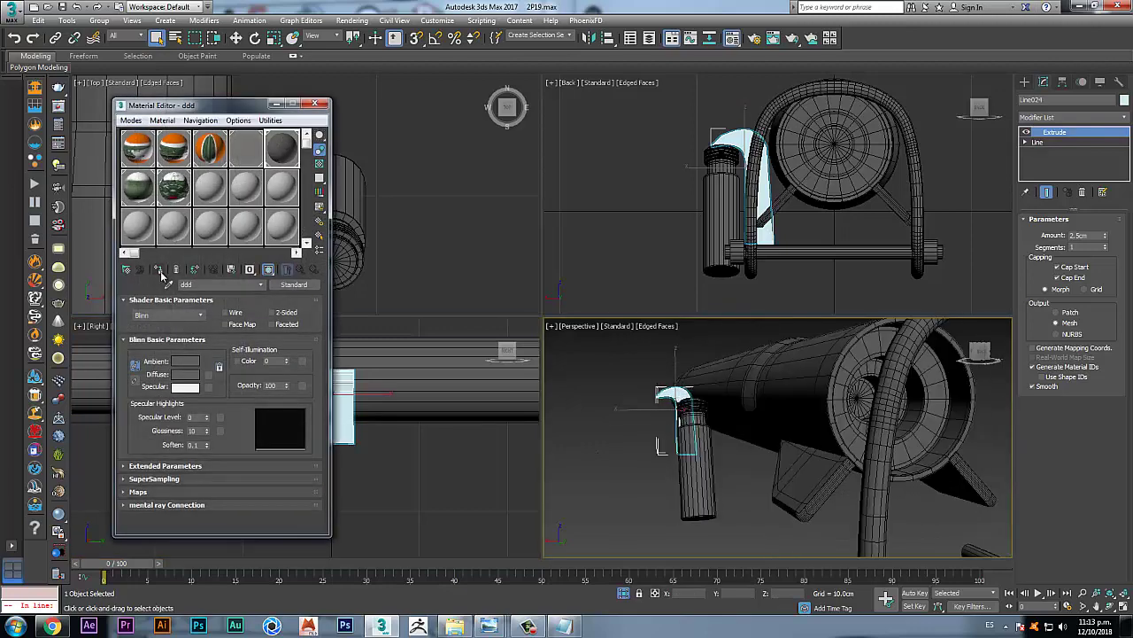
left_click(1125, 99)
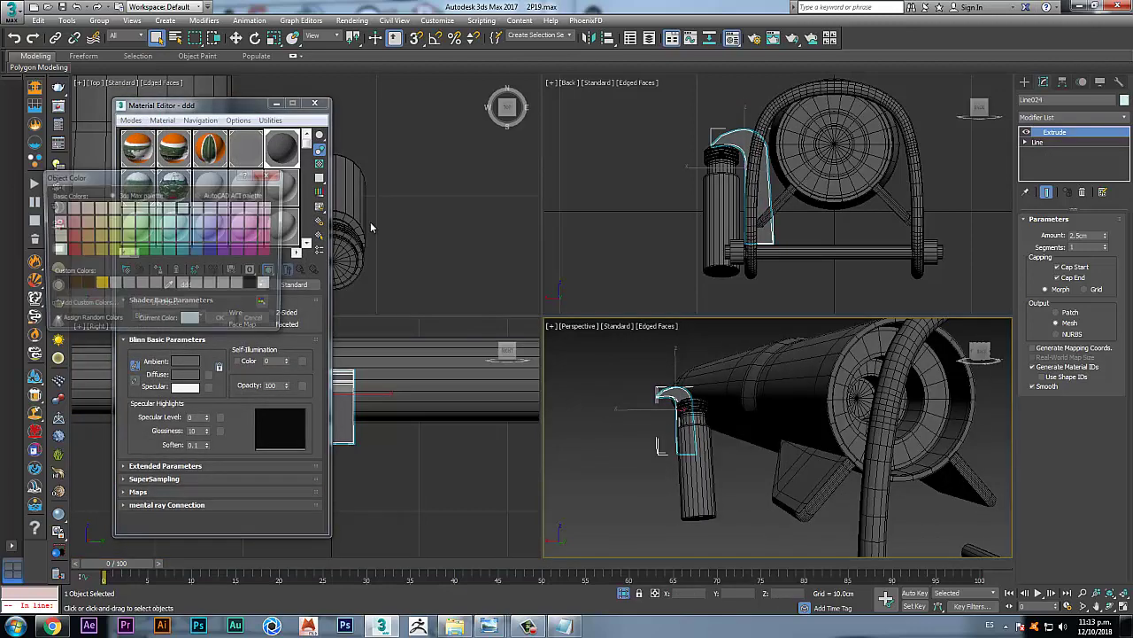
left_click(223, 322)
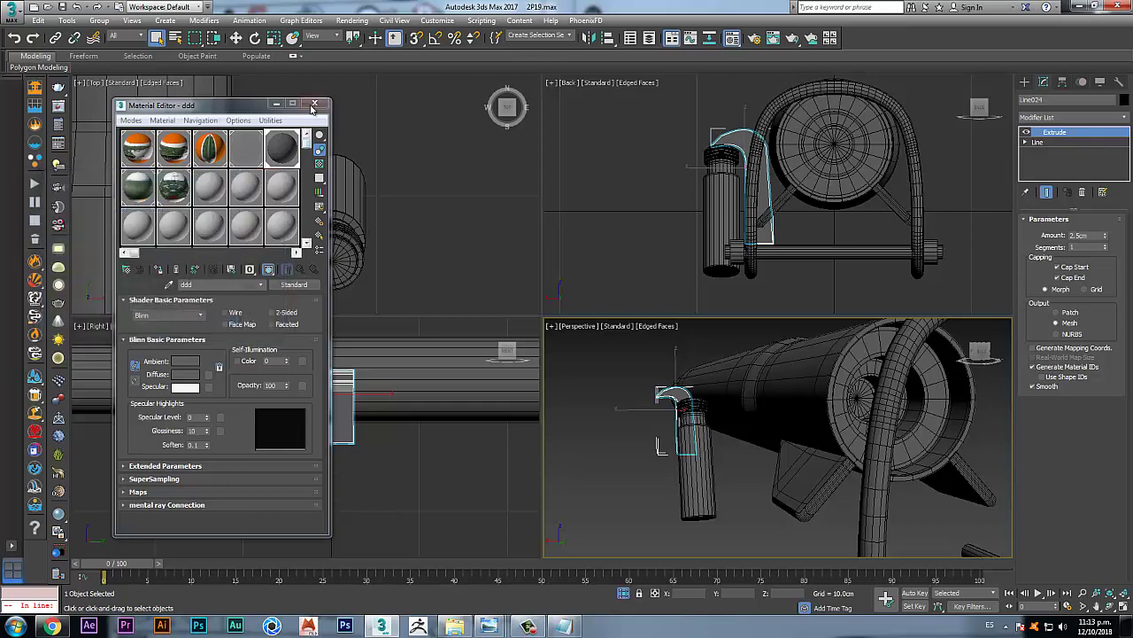
left_click(314, 103)
Step: Move the extruded piece about 26.49 cm along the missile's length so it sits over the shock-absorber's top
left_click(235, 38)
middle_click_drag(382, 404, 253, 416)
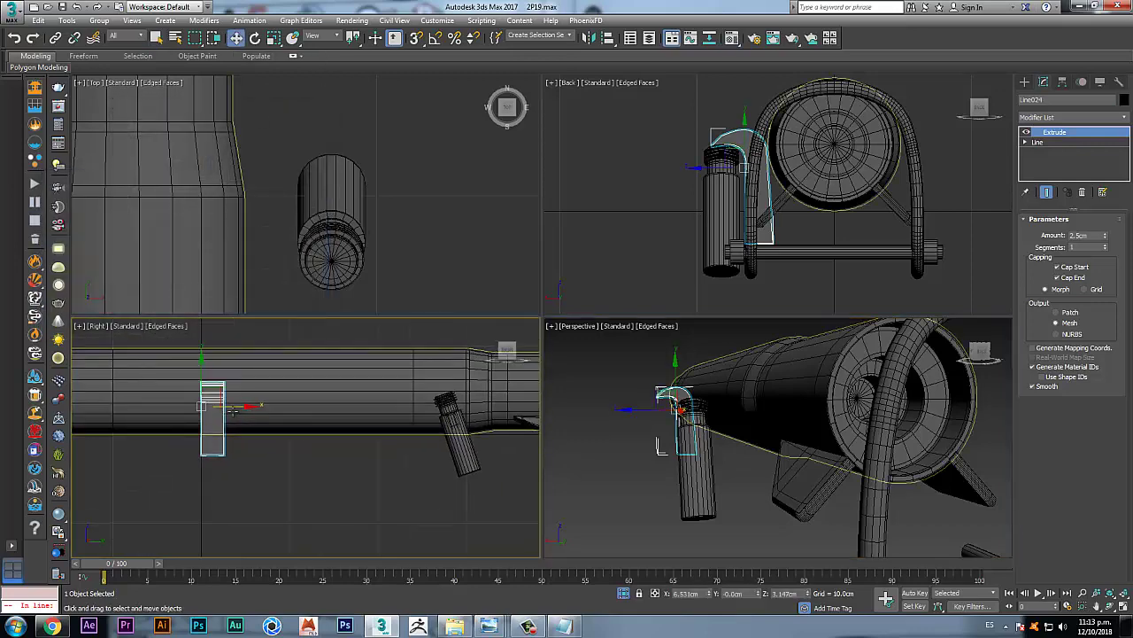
left_click_drag(229, 409, 460, 426)
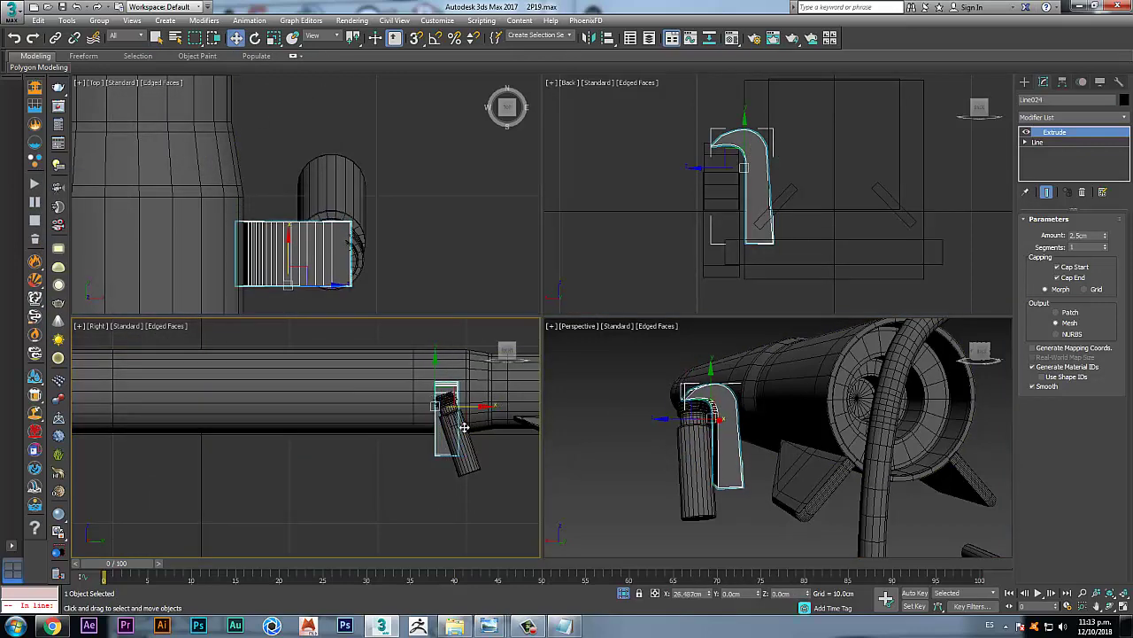
scroll(713, 395, "up", 5)
middle_click_drag(687, 431, 709, 404, "alt")
scroll(721, 425, "down", 2)
Step: Unhide all objects and show the whole launcher in a maximized perspective view
right_click(708, 409)
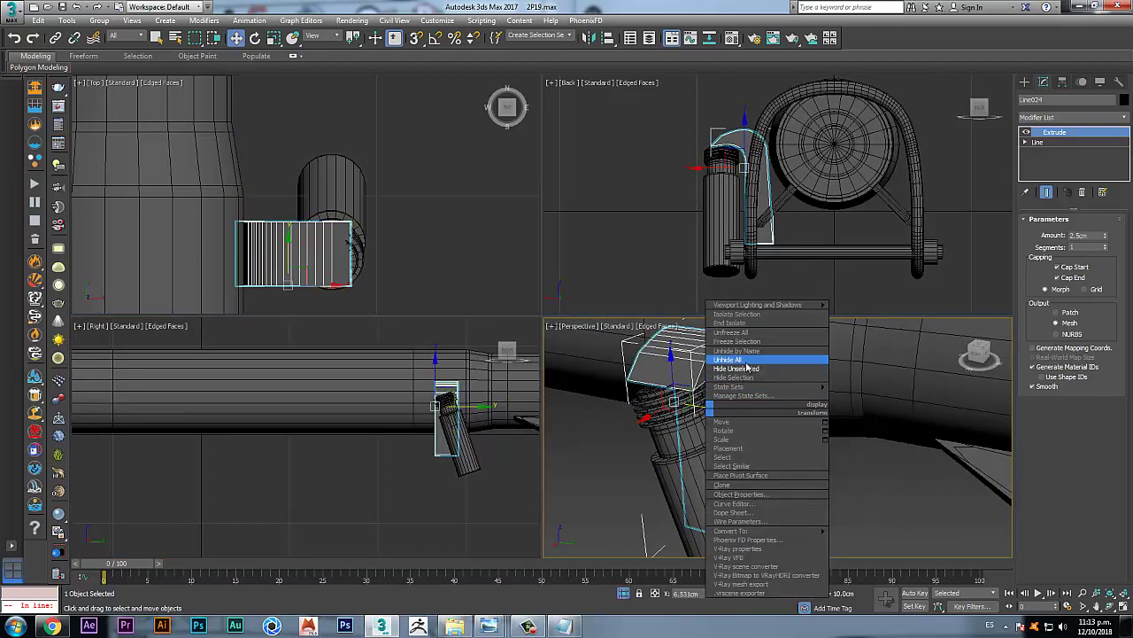
left_click(728, 359)
left_click(619, 347)
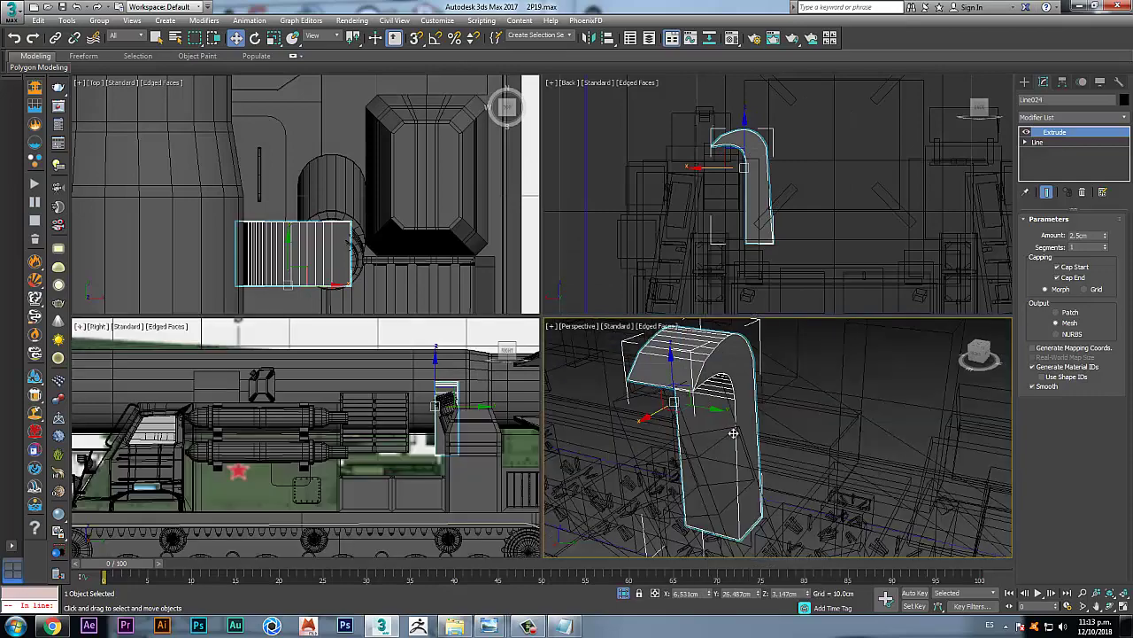
key("alt+w")
scroll(675, 438, "down", 5)
middle_click_drag(666, 441, 636, 327, "alt")
scroll(602, 420, "down", 3)
Step: Hide the stray curved spline lying beside the floor reference image
left_click(135, 437)
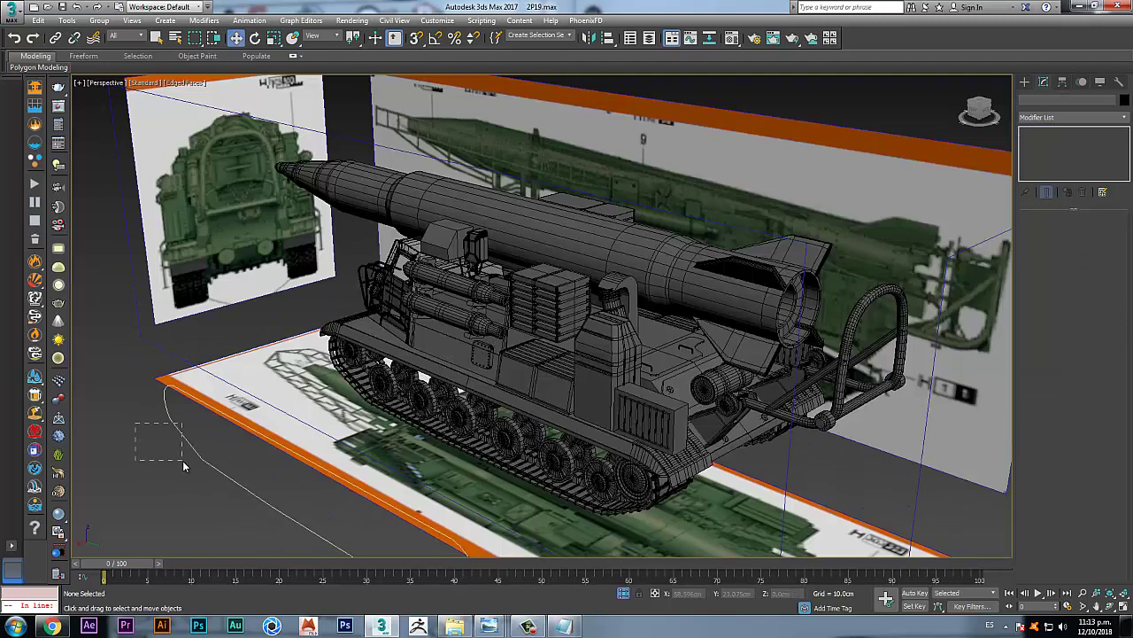
left_click(196, 455)
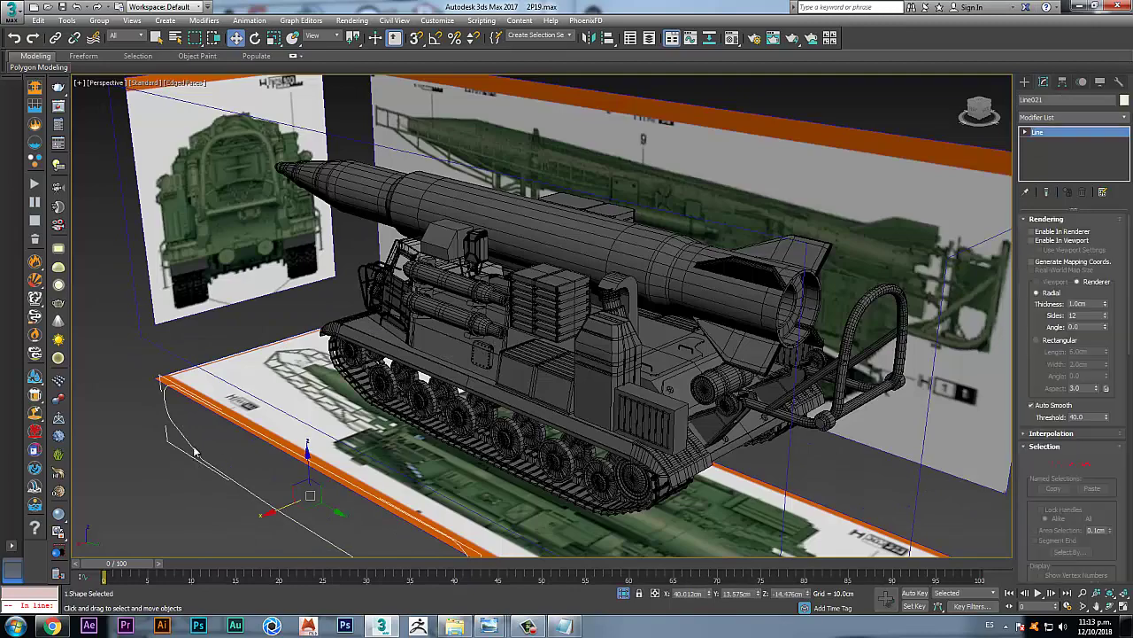
right_click(192, 425)
left_click(217, 396)
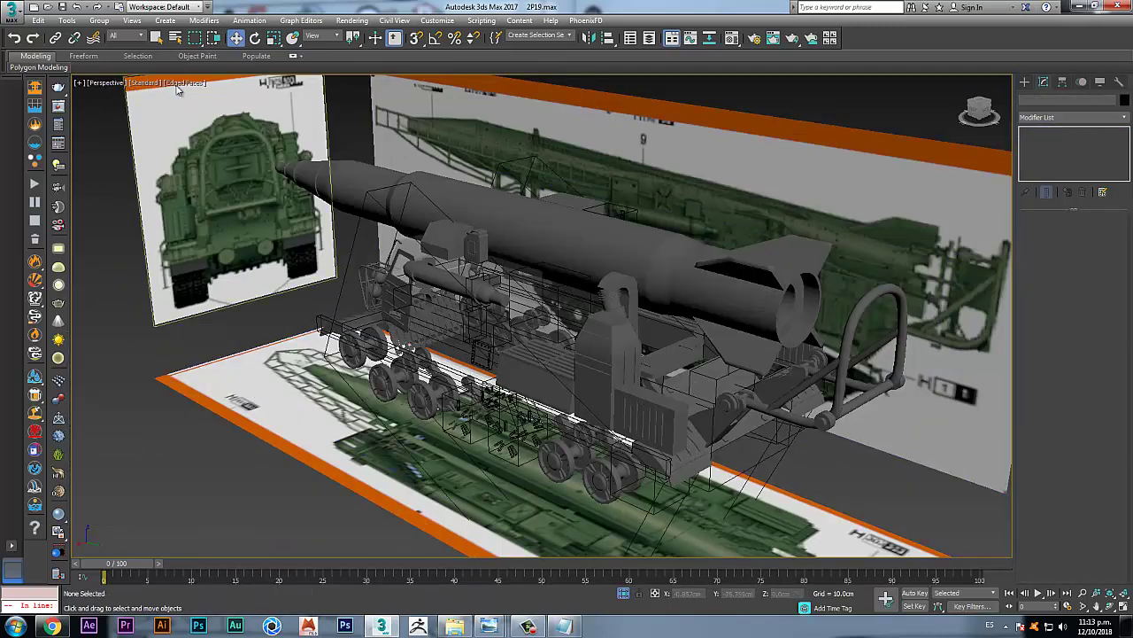
left_click(156, 38)
Step: Select the extruded arched piece and examine up close how it fits over the shock-absorber's ribbed top
scroll(658, 361, "up", 1)
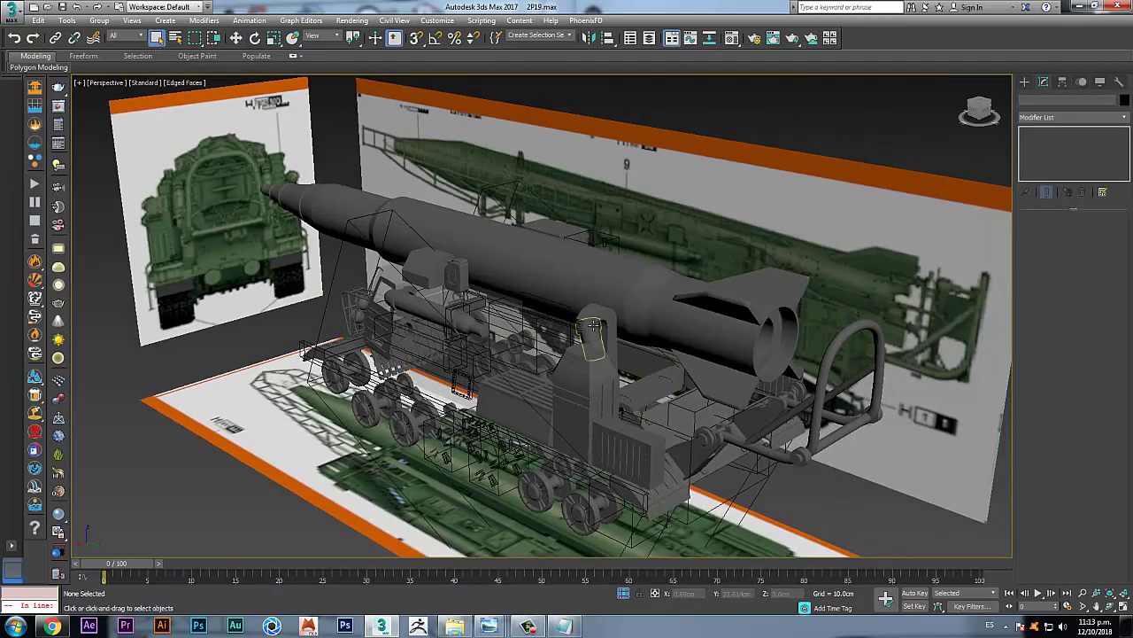
scroll(613, 326, "up", 3)
scroll(614, 326, "up", 3)
middle_click_drag(618, 334, 682, 292, "alt")
left_click(686, 301)
scroll(569, 296, "up", 4)
middle_click_drag(594, 309, 517, 327, "alt")
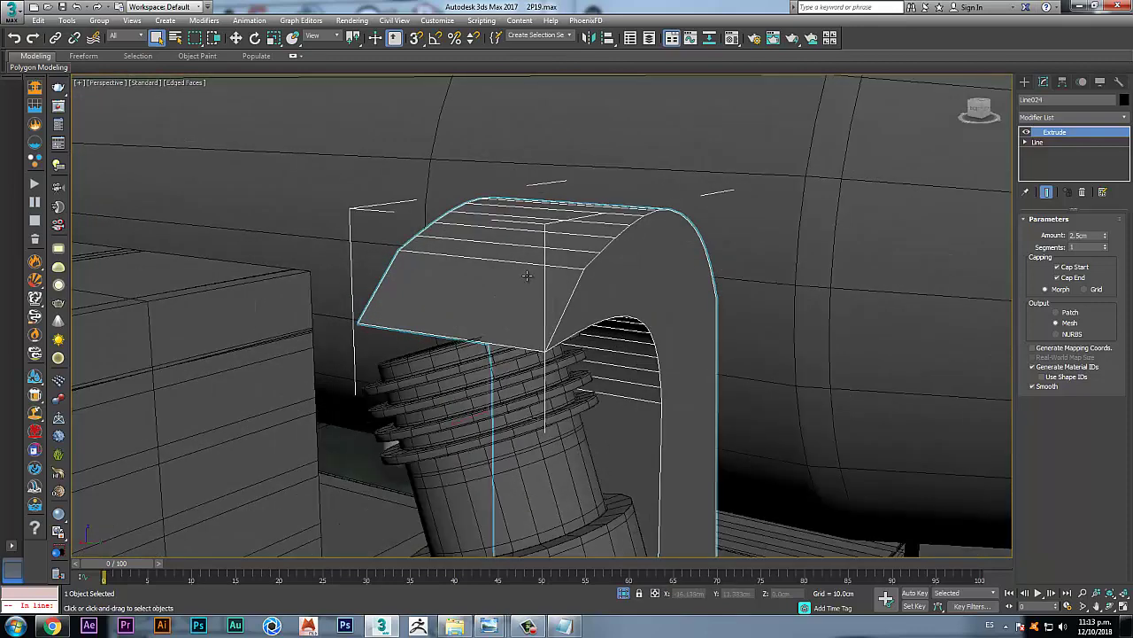